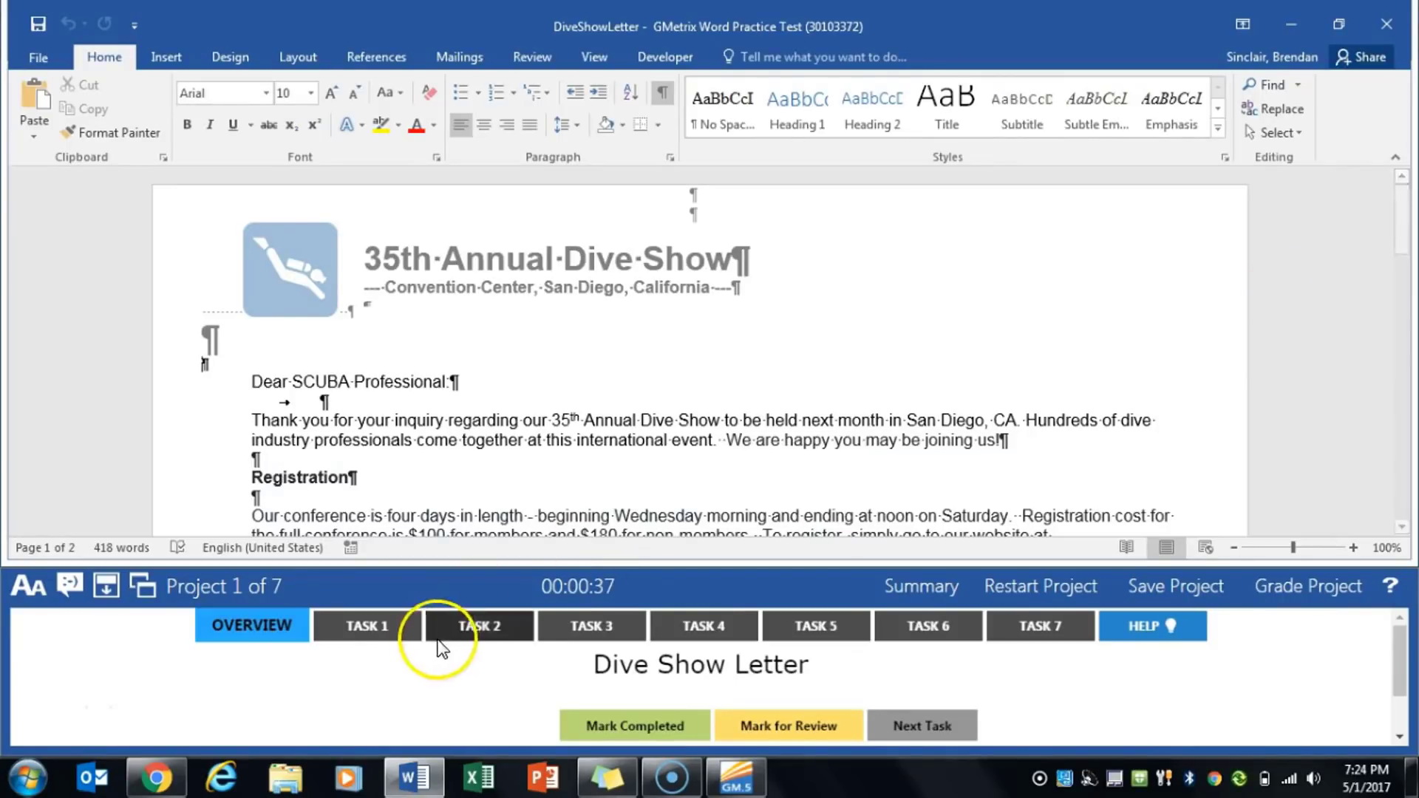
- Show the Task 1 instructions and place the insertion point on the empty line beneath "Below are highlight sessions you will want to attend:"
left_click(399, 626)
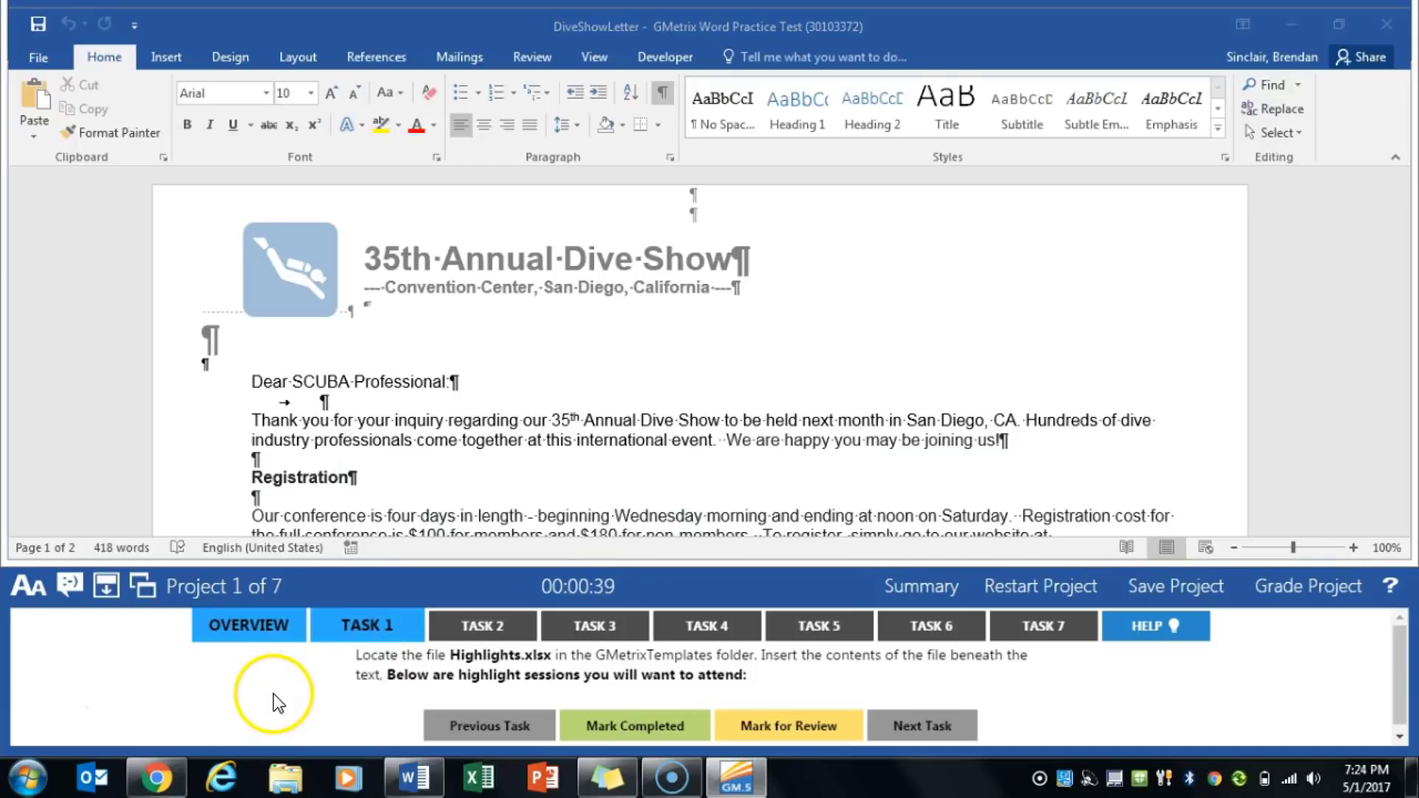
left_click(709, 421)
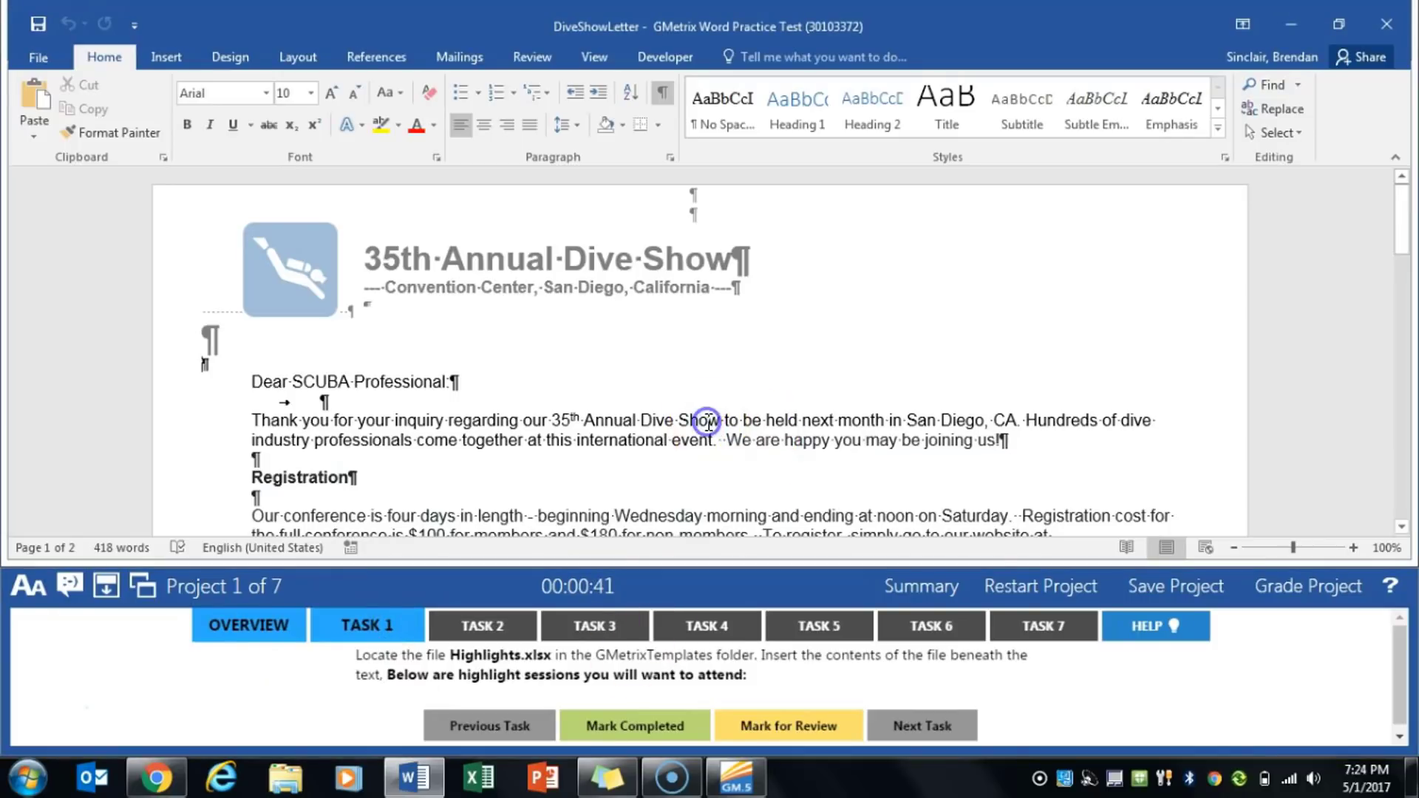
scroll(703, 406, "down", 10)
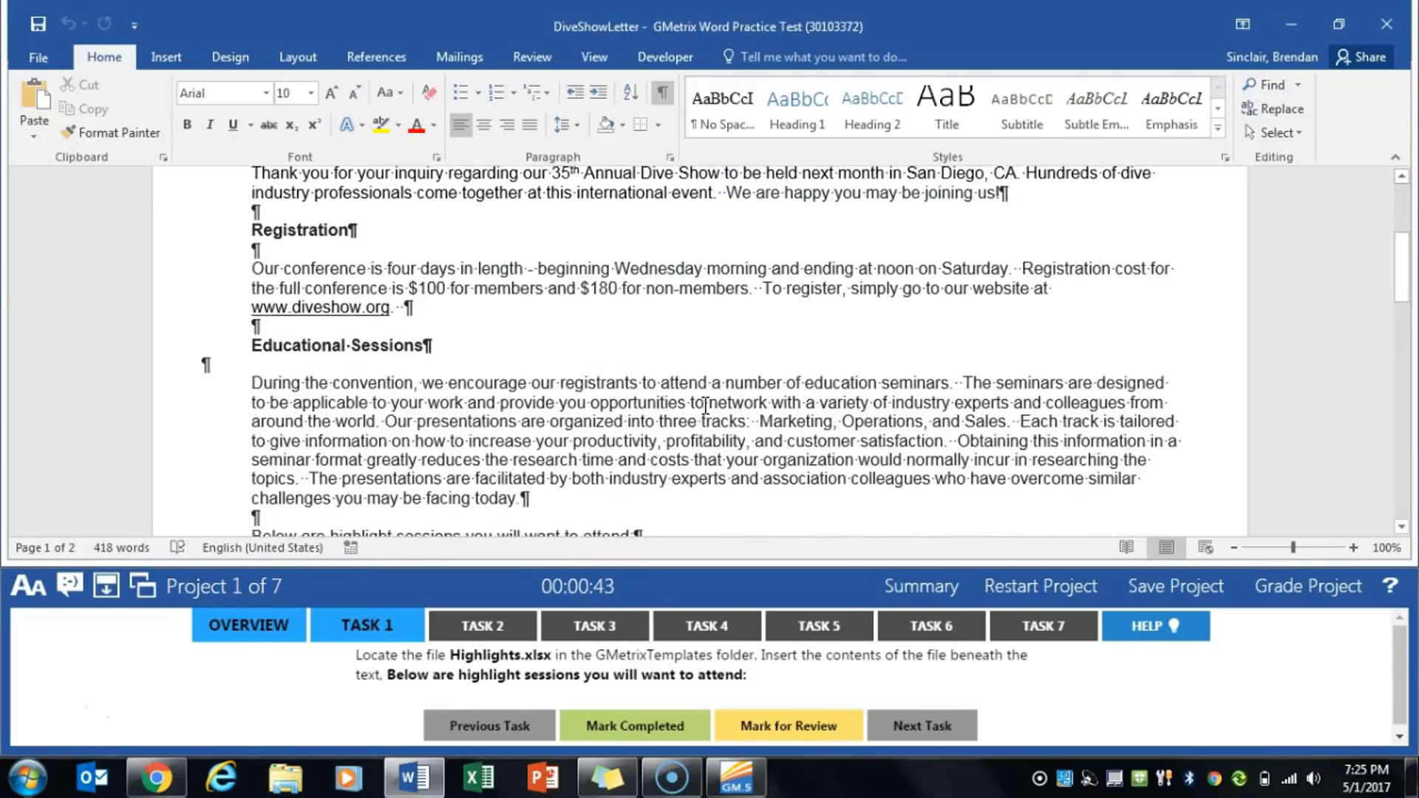
left_click(583, 432)
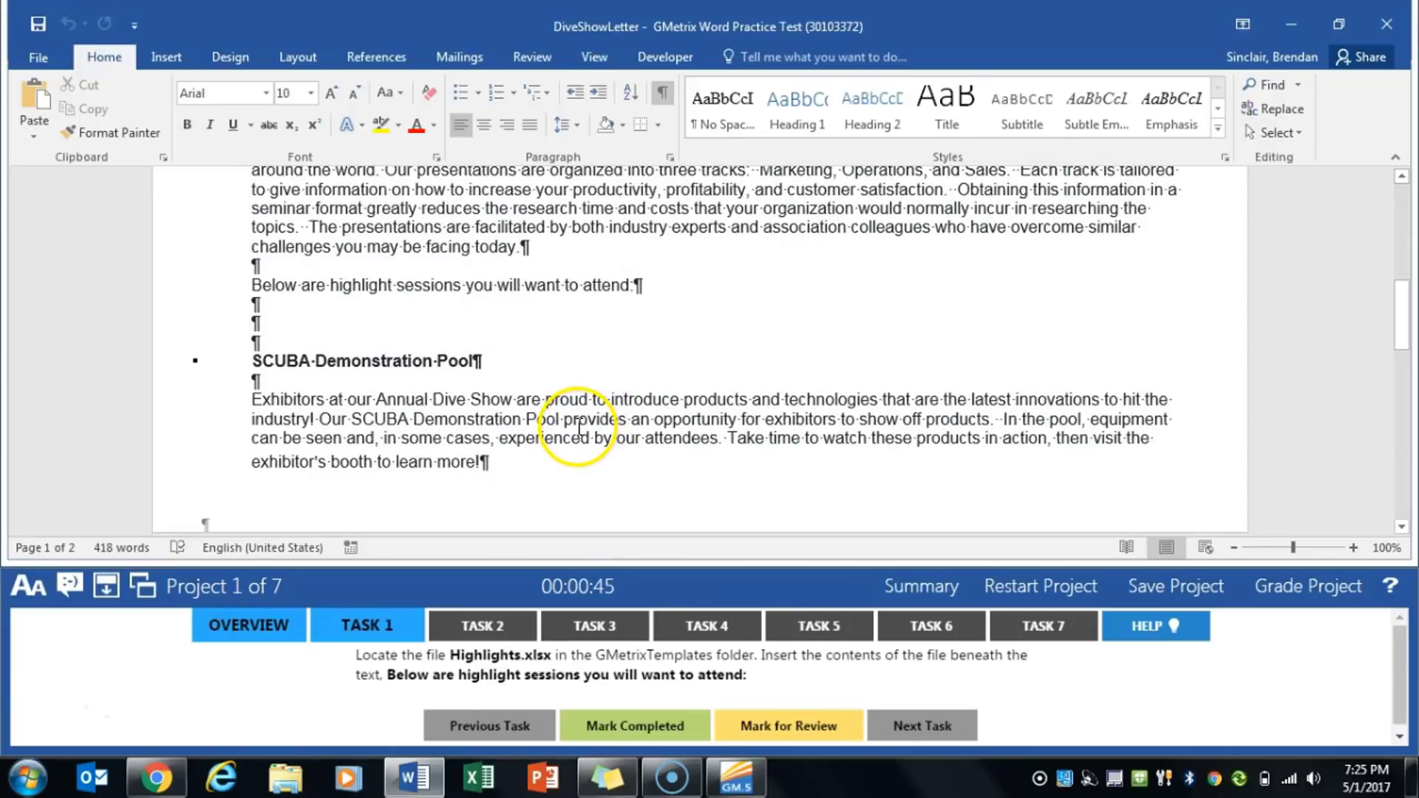
left_click(252, 322)
left_click(253, 303)
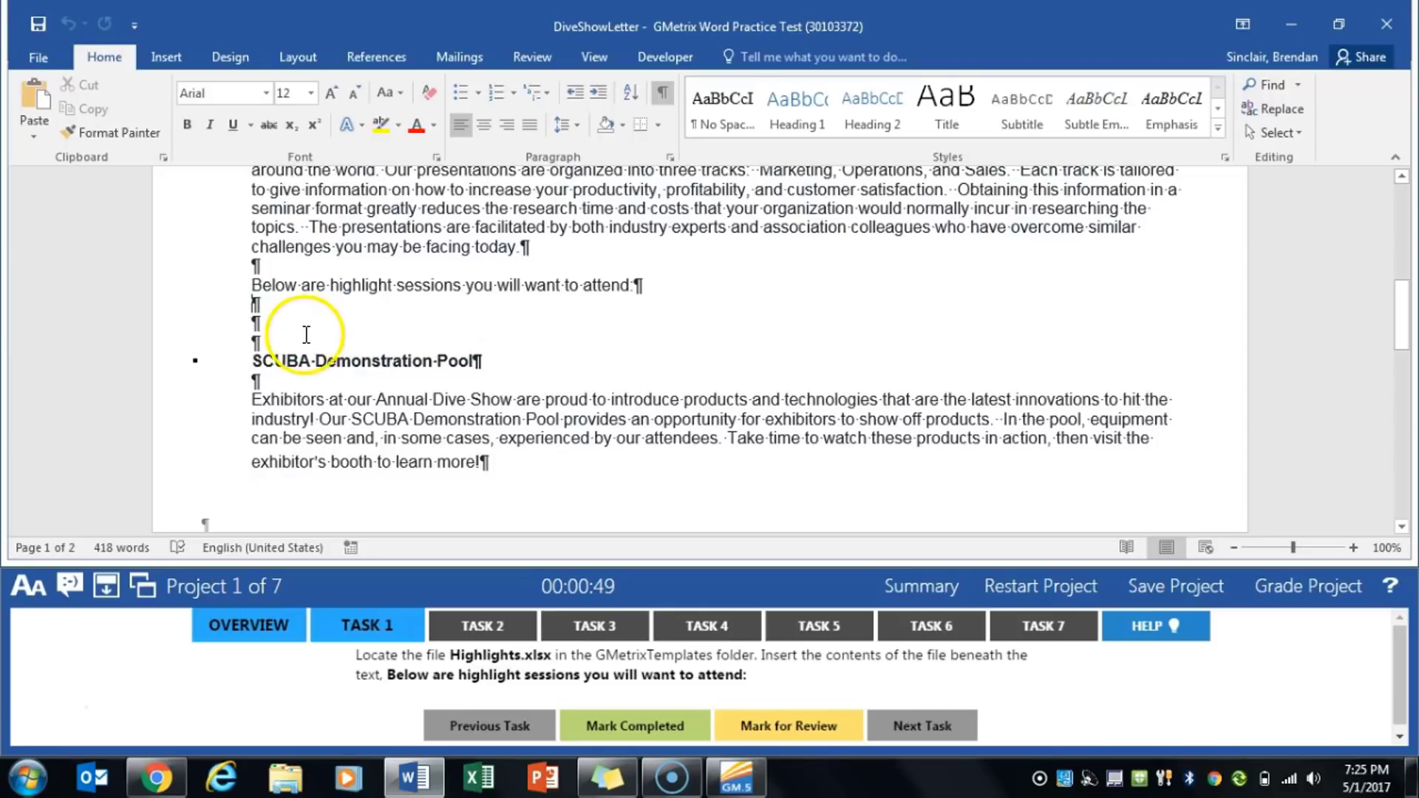
- Insert the contents of Highlights.xlsx from the GMetrixTemplates folder as an embedded object, without linking to the file
left_click(175, 59)
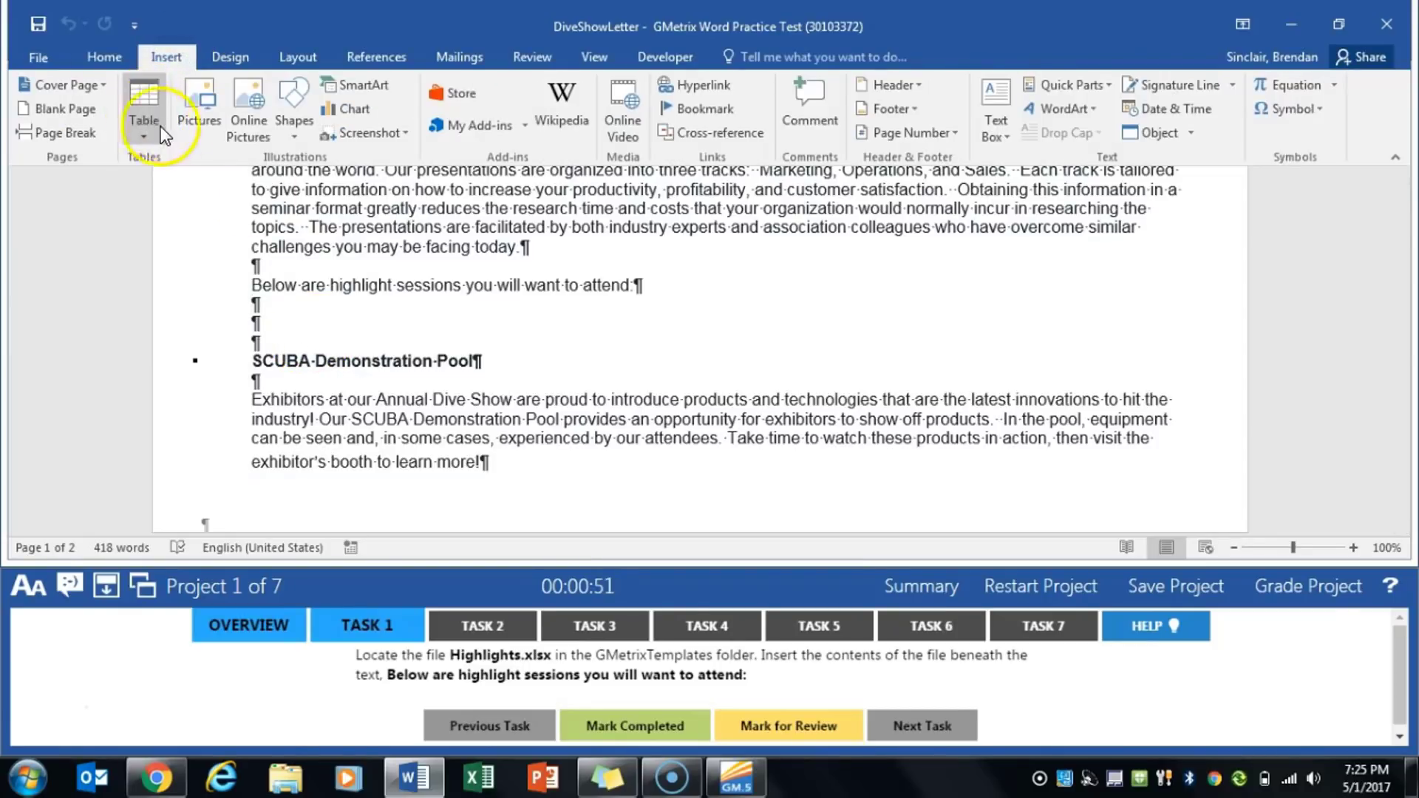
left_click(1192, 136)
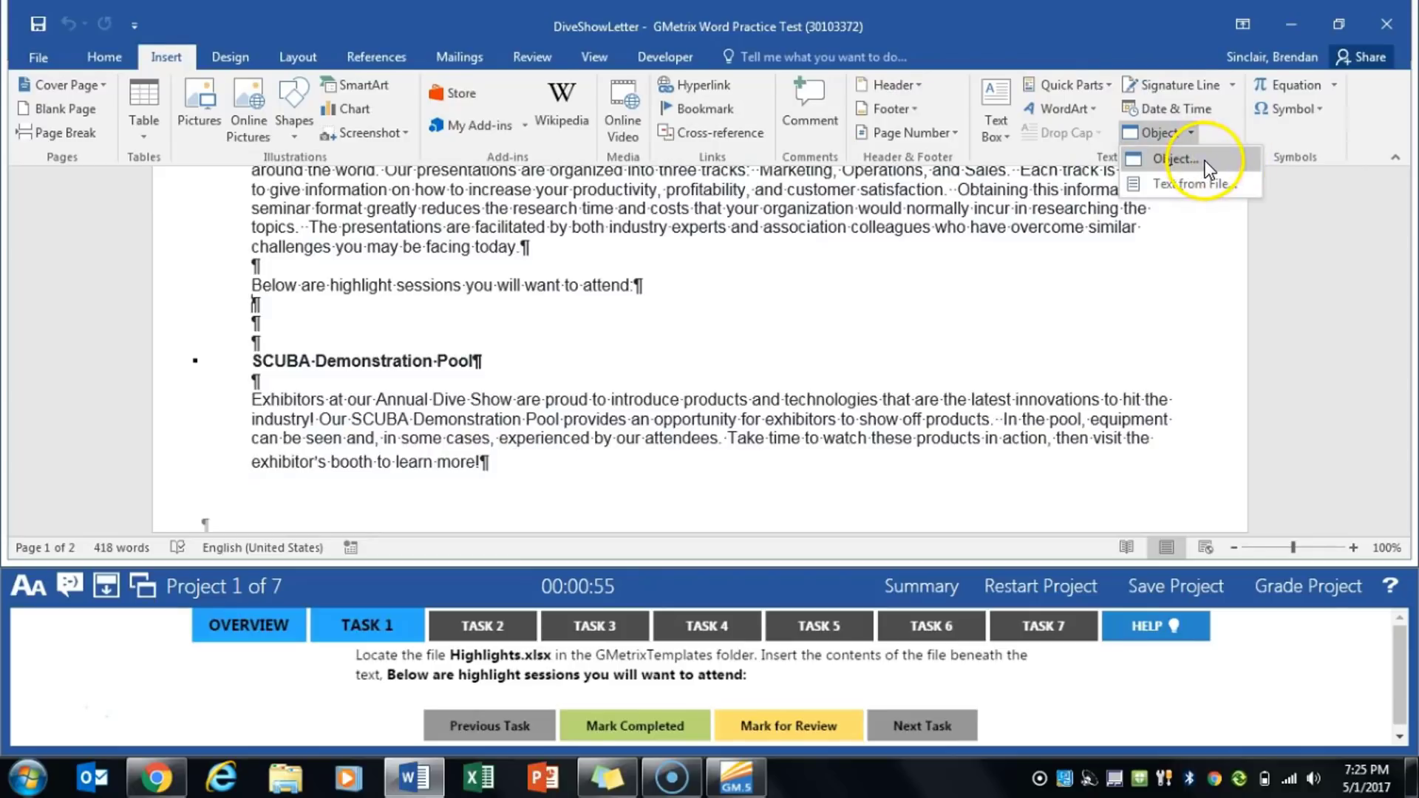
left_click(1218, 161)
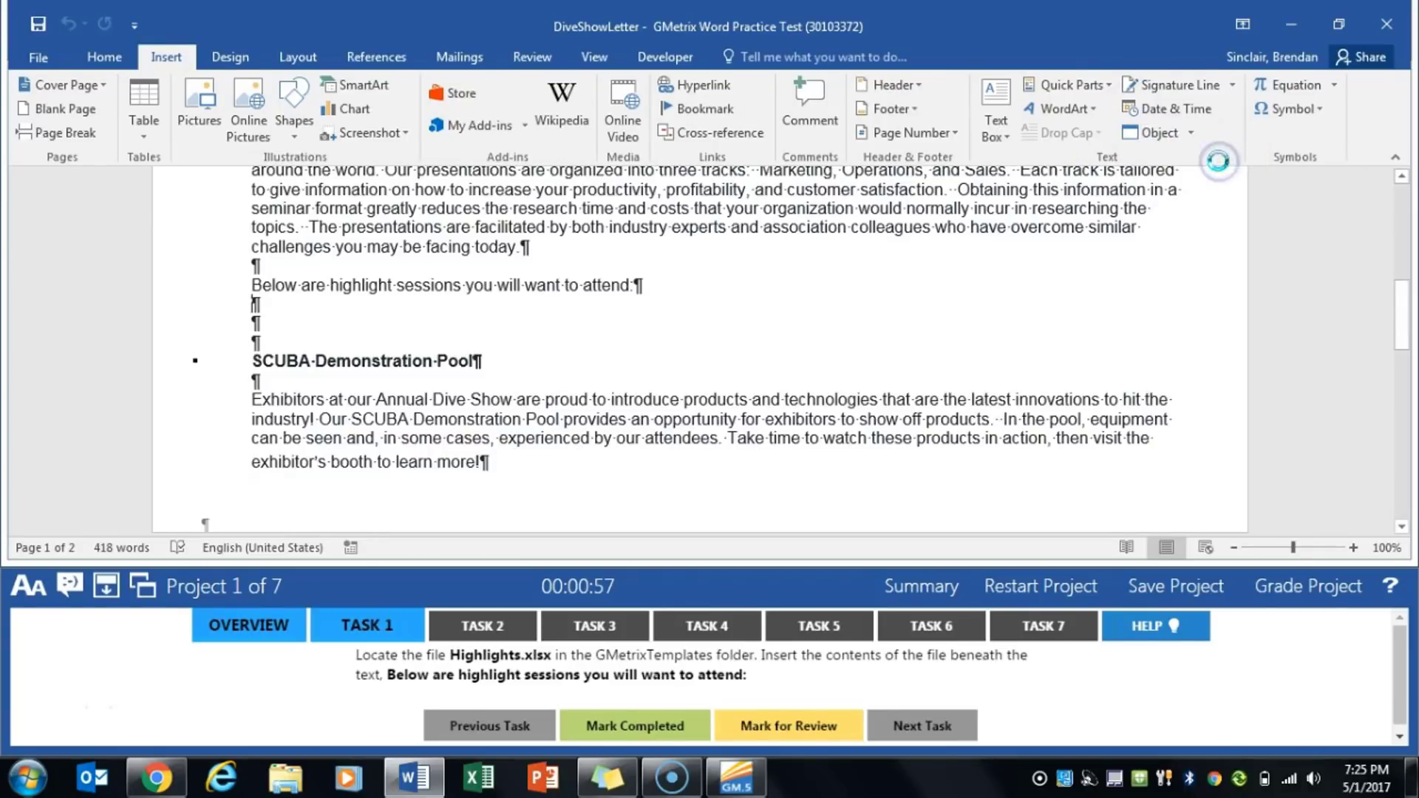
left_click(576, 138)
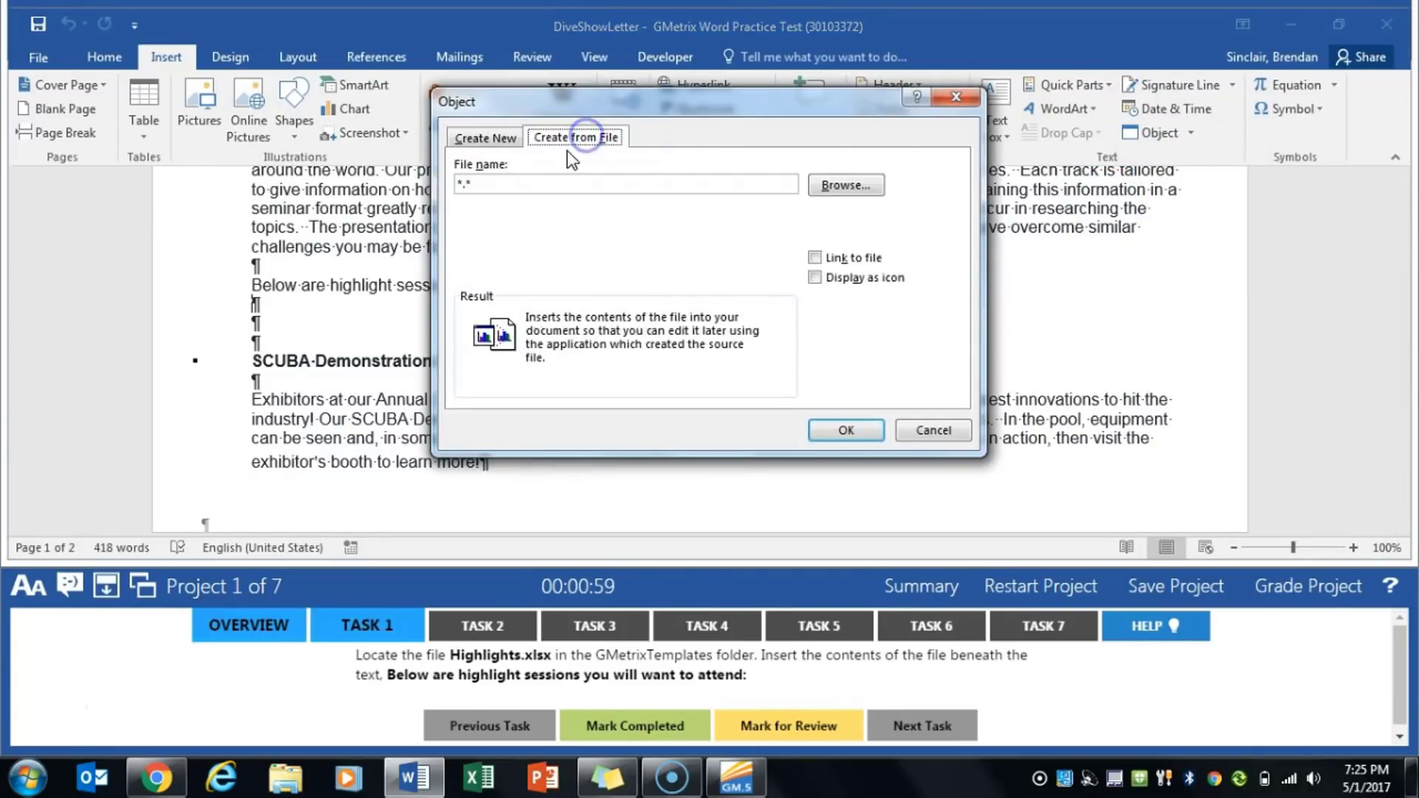
left_click(846, 186)
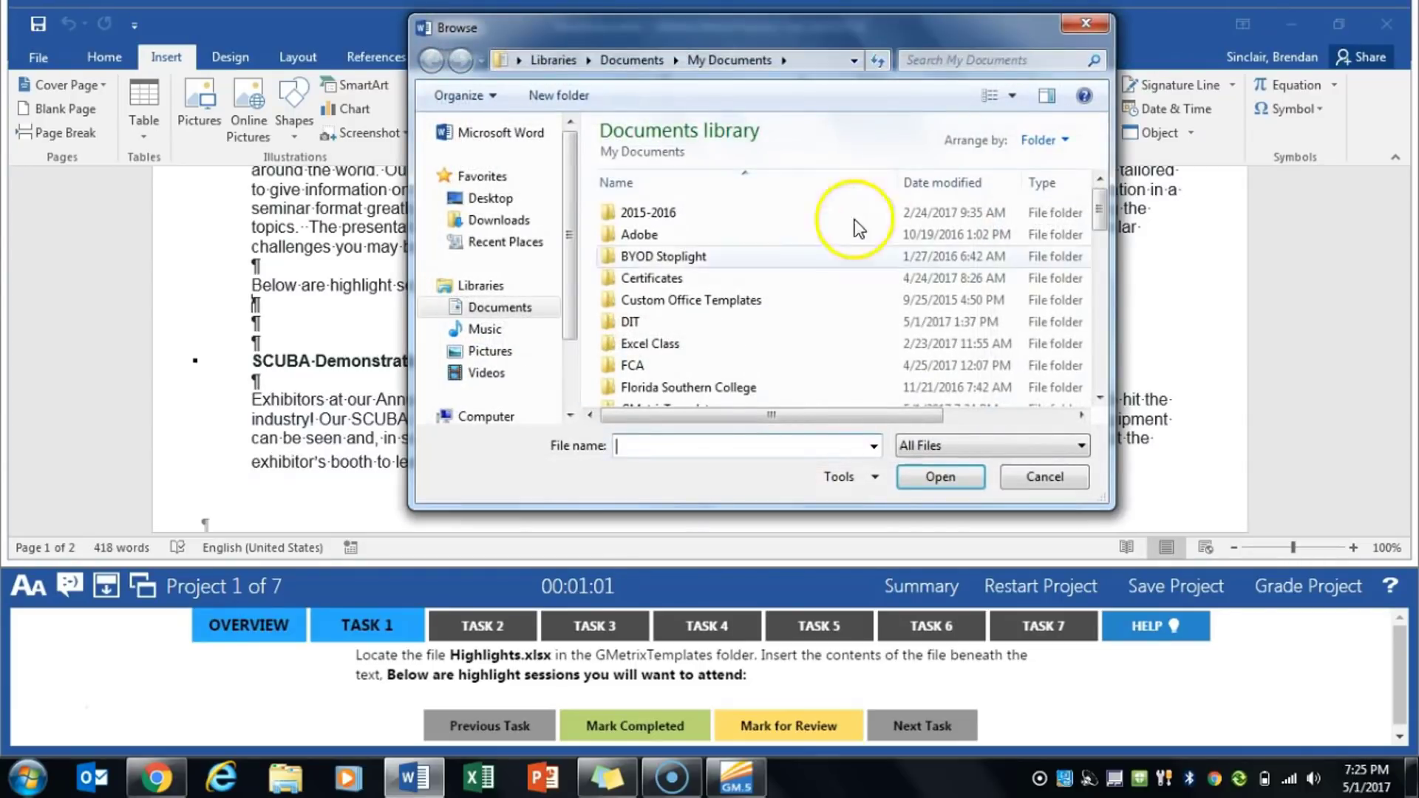
scroll(769, 296, "down", 1)
double_click(702, 352)
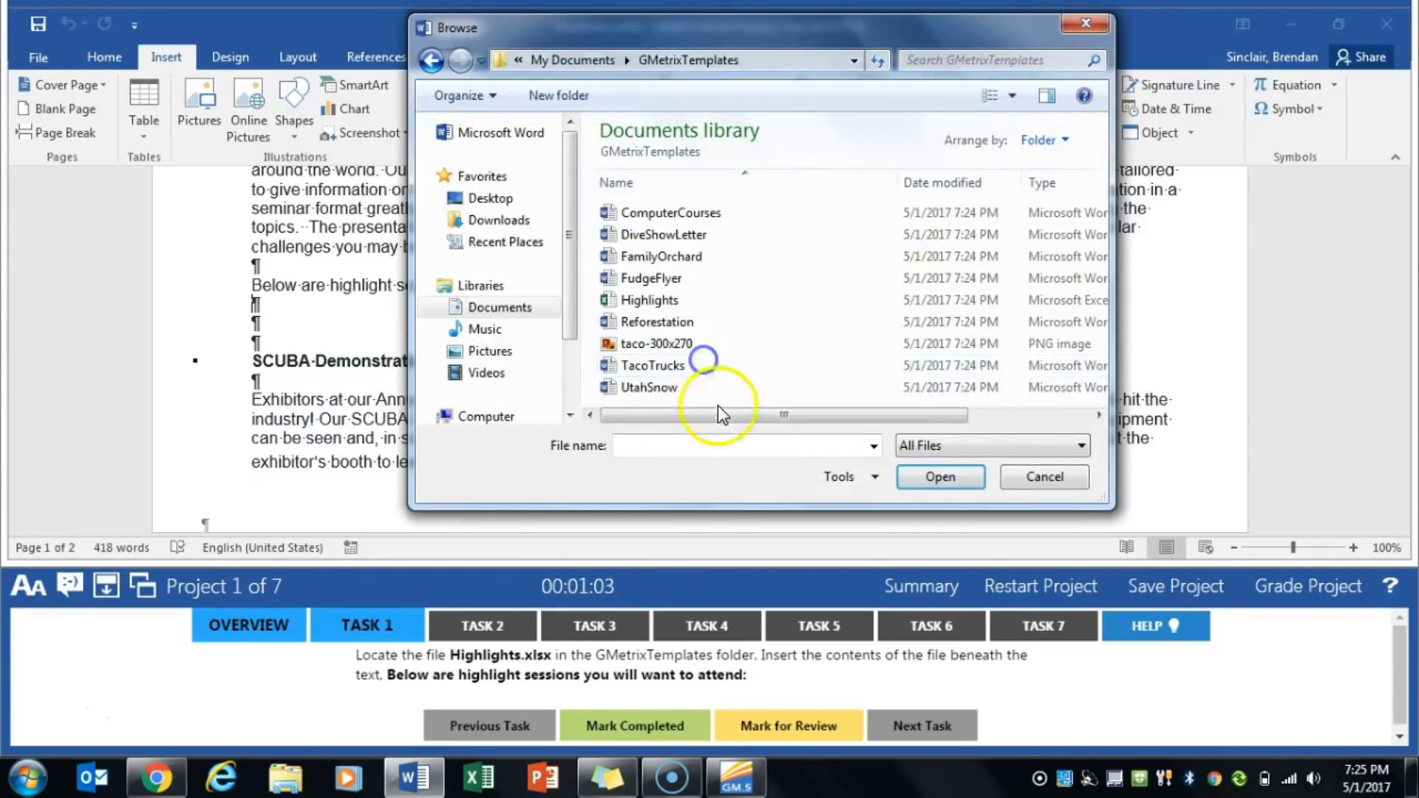
left_click(731, 298)
mouse_move(709, 416)
left_mouse_down()
mouse_move(794, 416)
mouse_move(702, 431)
left_mouse_up()
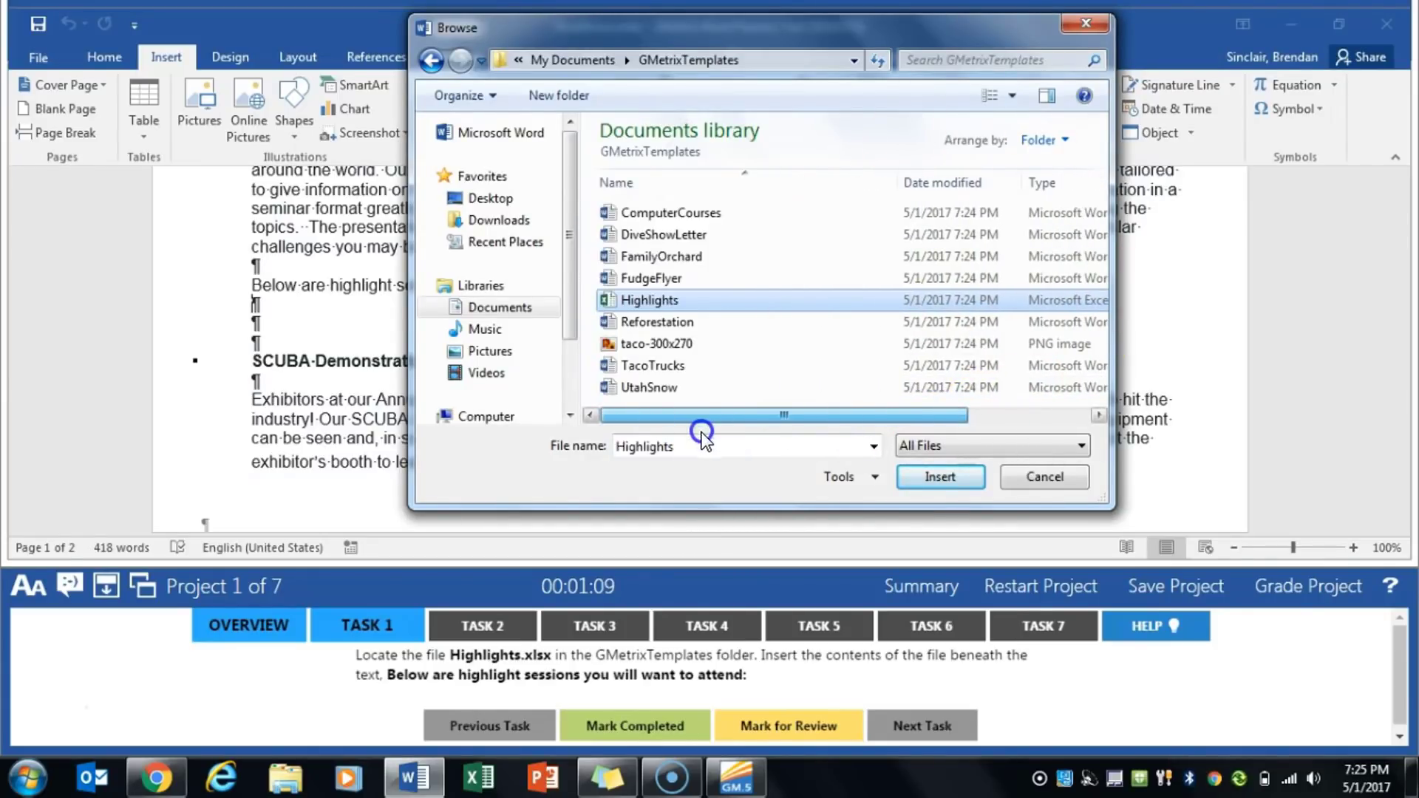
left_click(924, 487)
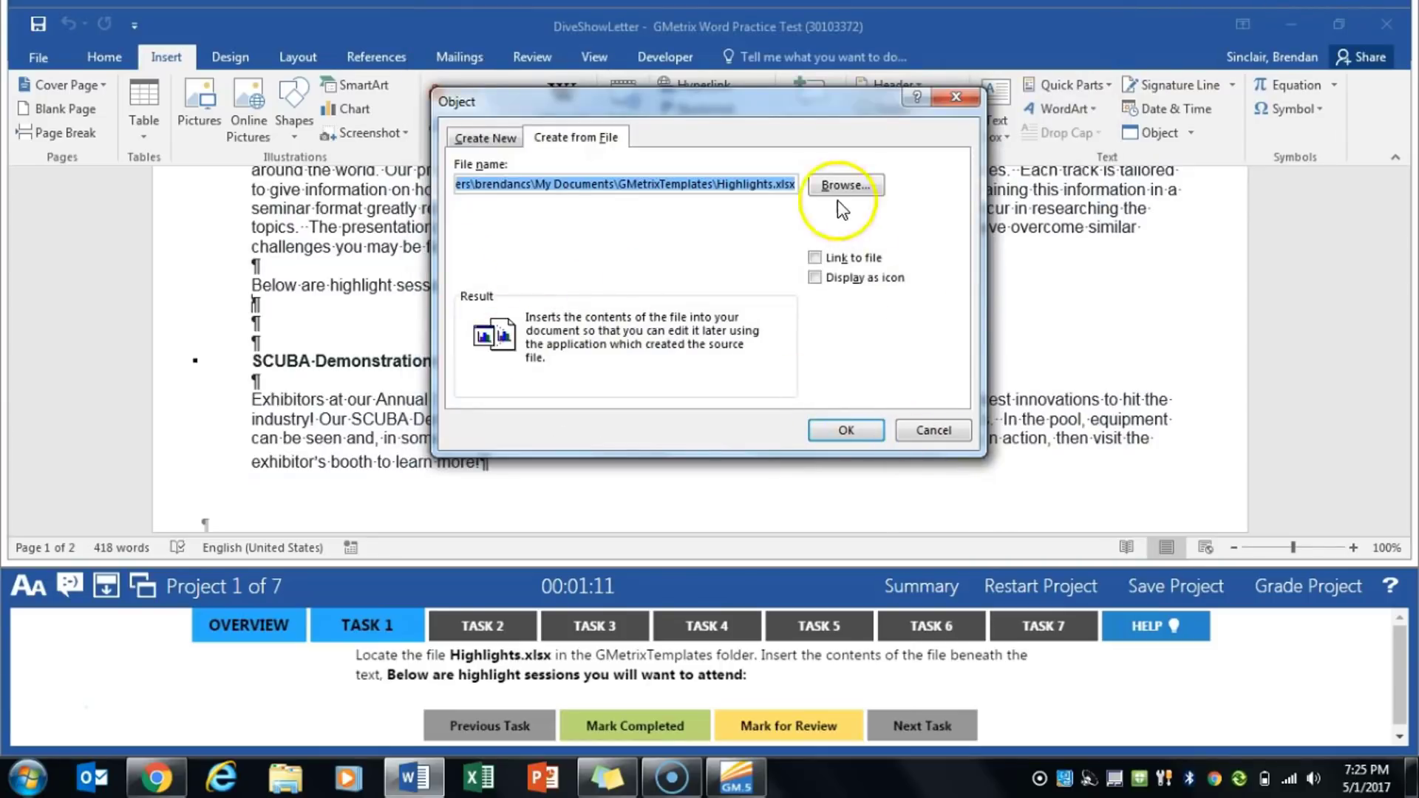
left_click(827, 431)
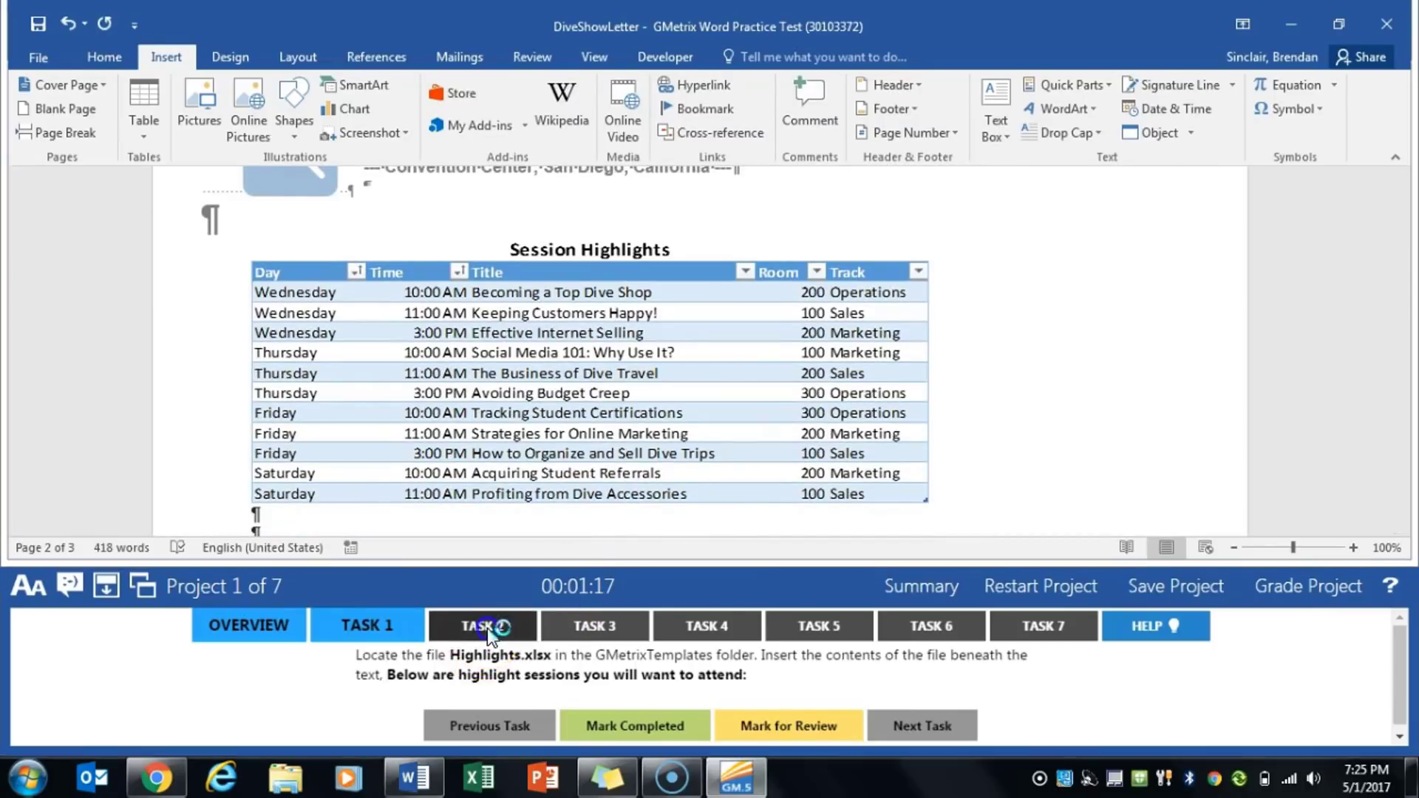
- Show the Task 2 instructions, start a hyperlink on the e-mail address below the last page's signature, and copy that address
left_click(488, 627)
left_click(1106, 398)
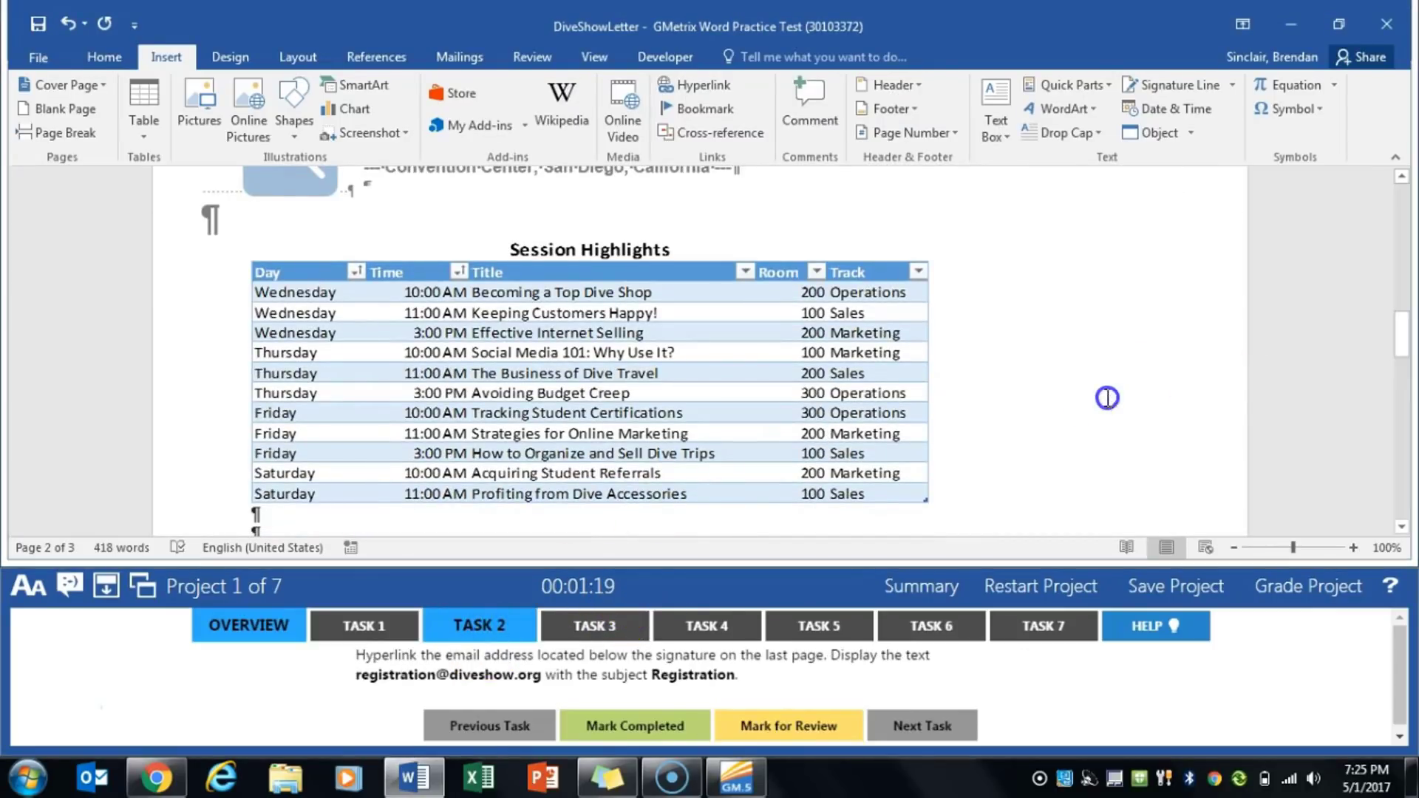
scroll(1107, 398, "down", 15)
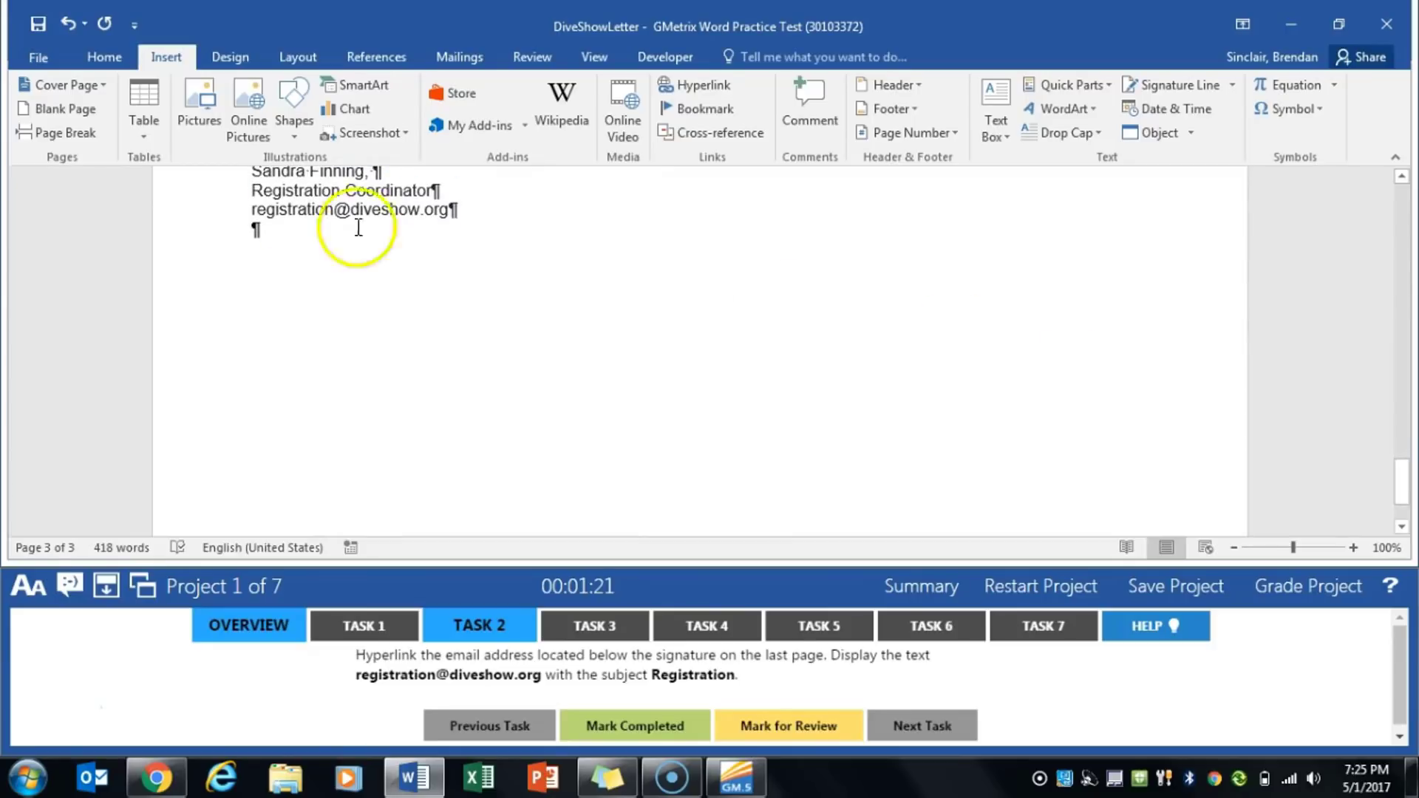
scroll(278, 323, "up", 2)
scroll(266, 330, "down", 1)
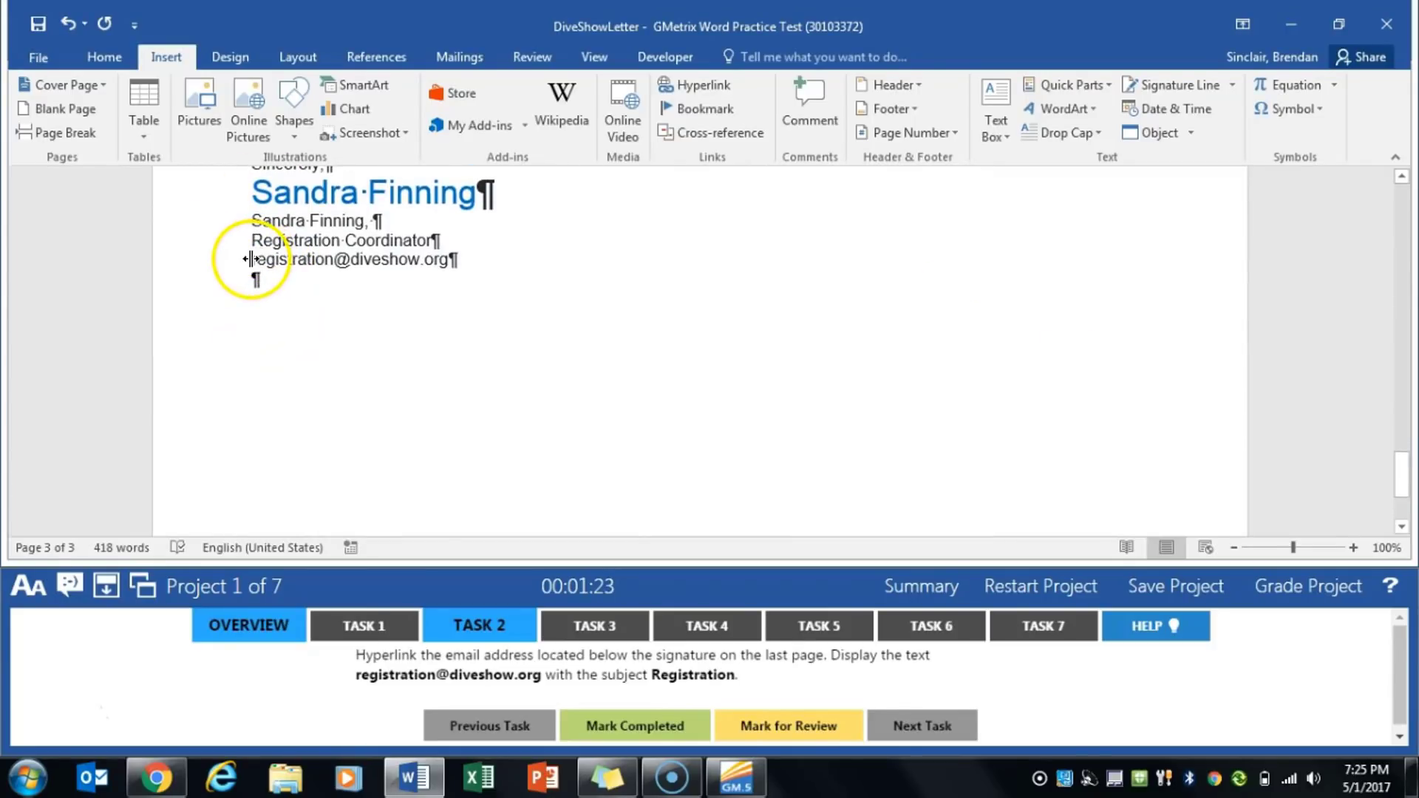
left_click_drag(252, 259, 452, 259)
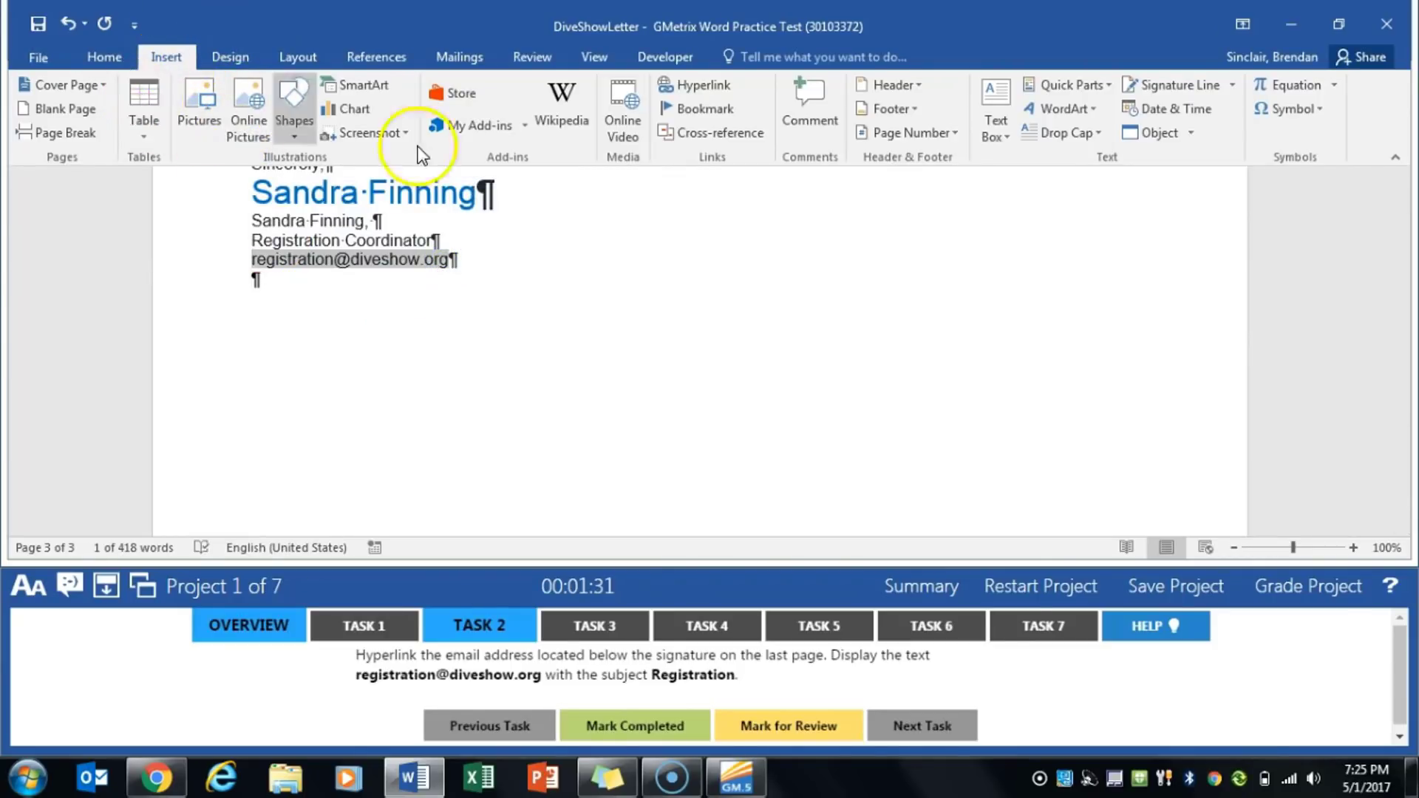
left_click(703, 85)
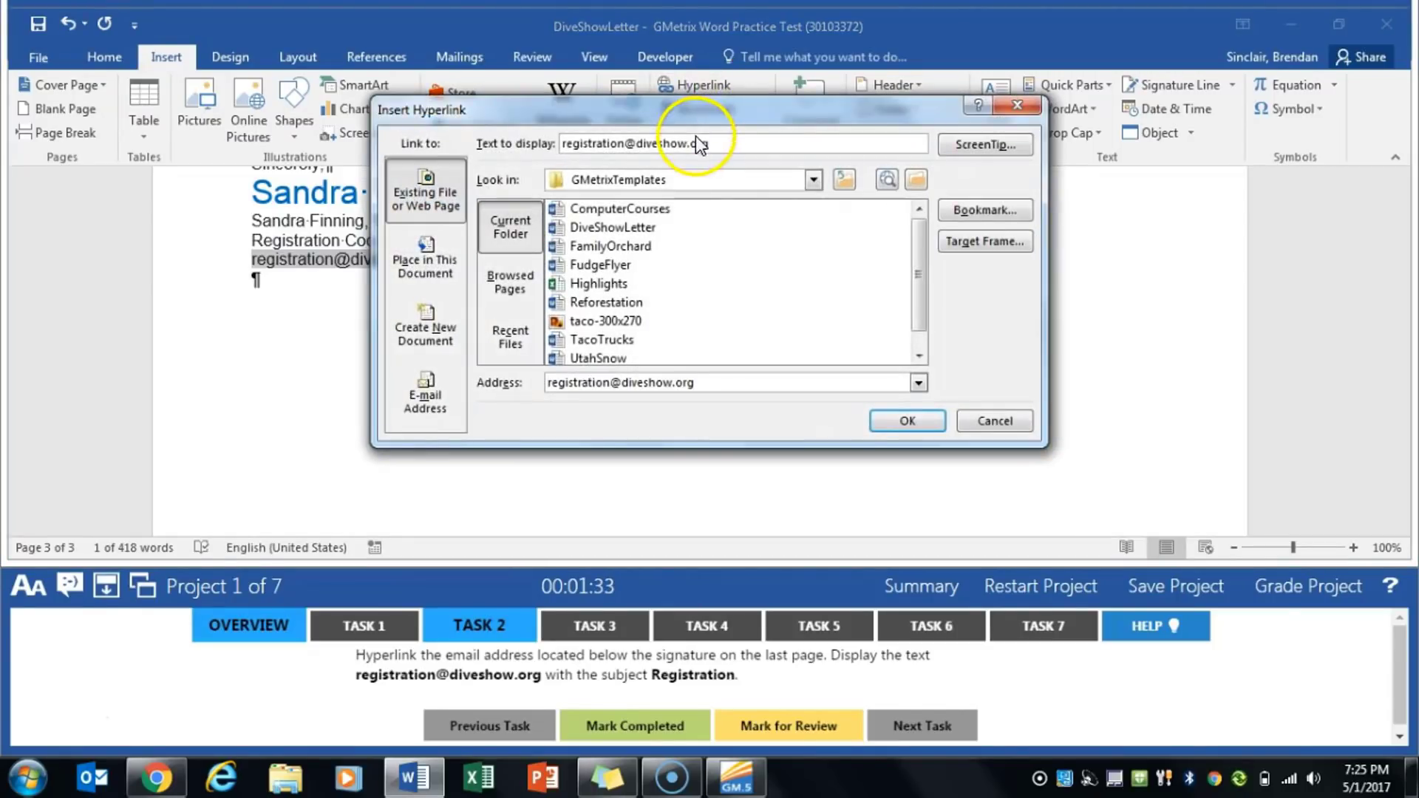
left_click_drag(722, 384, 510, 386)
key("ctrl+c")
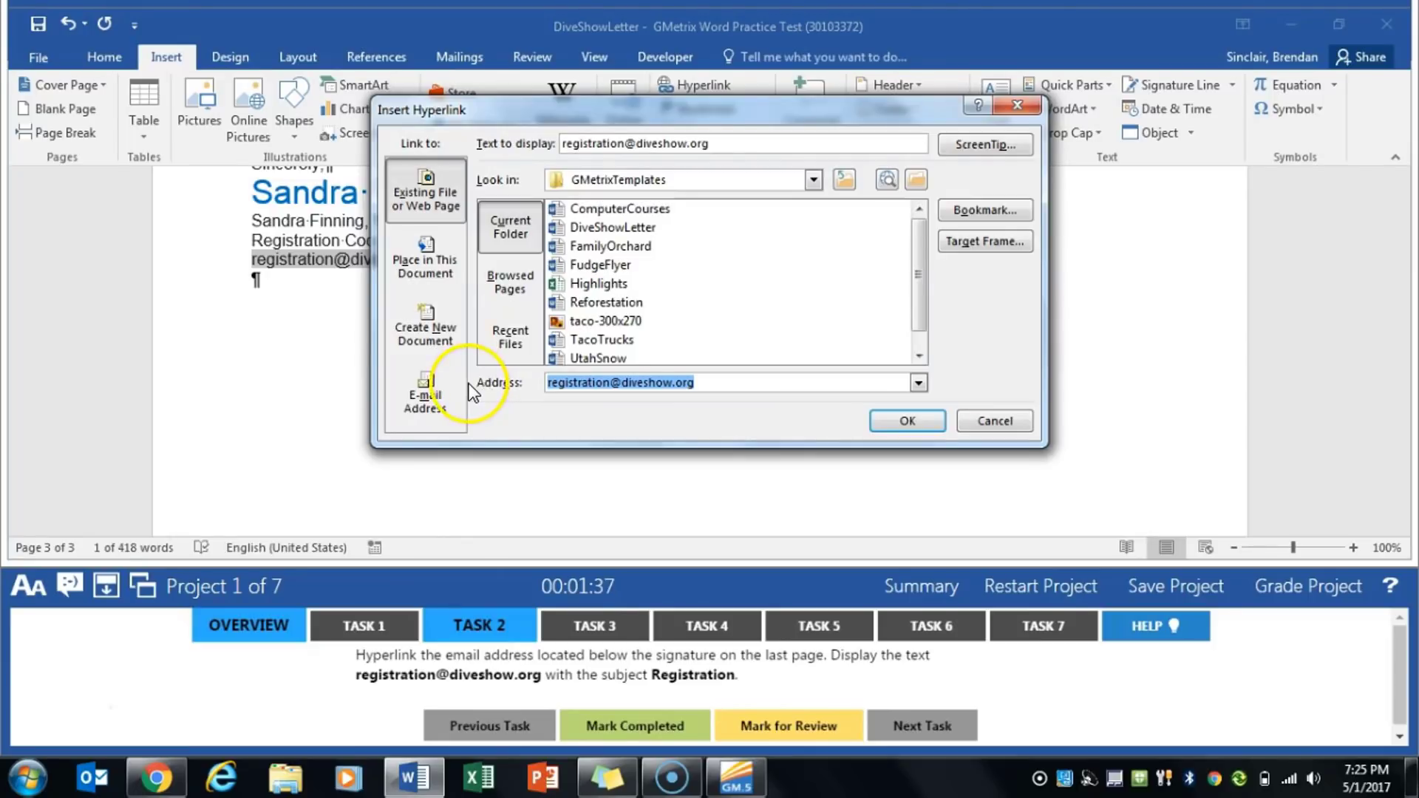
- Create an e-mail link using the copied address as both display text and recipient, with the subject Registration
left_click(438, 401)
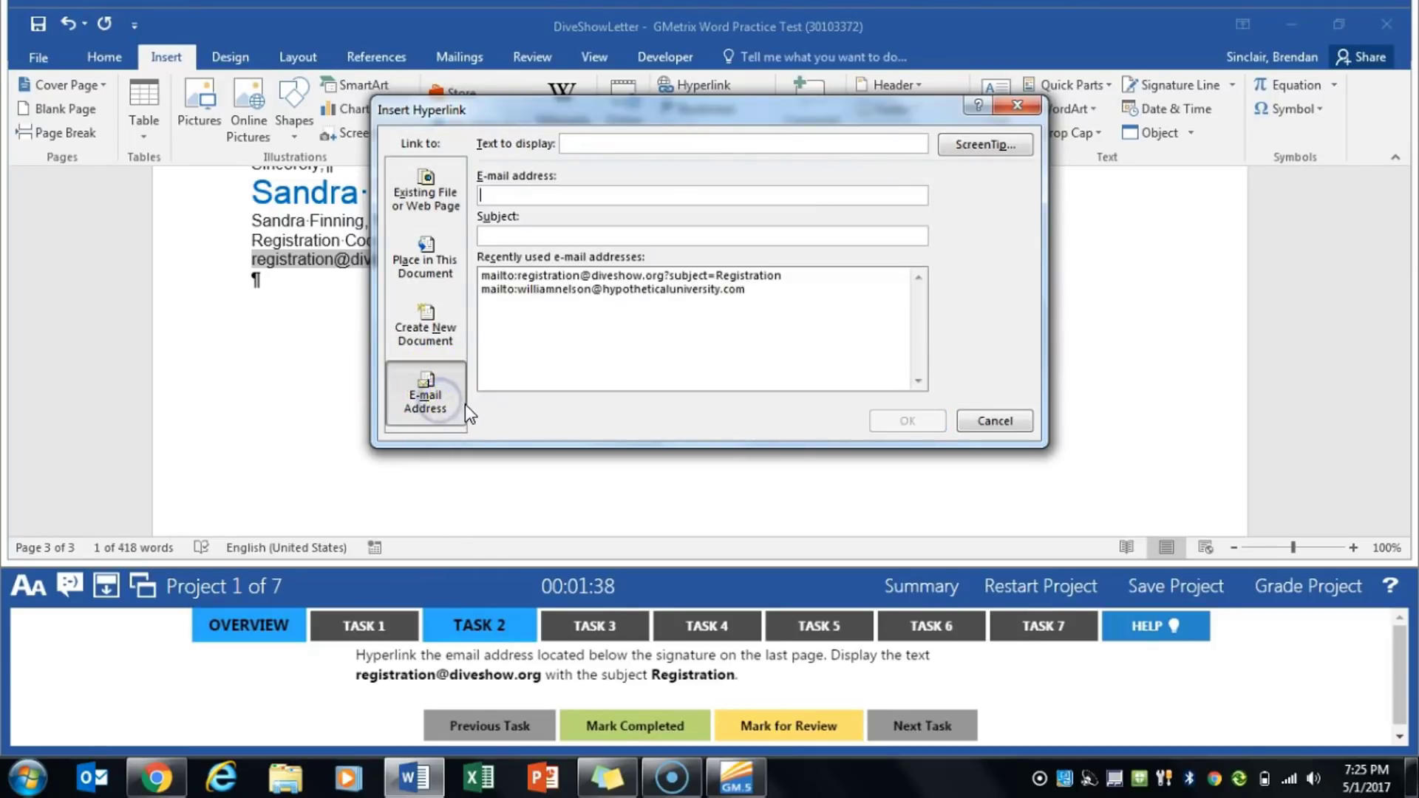
left_click(613, 143)
key("ctrl+v")
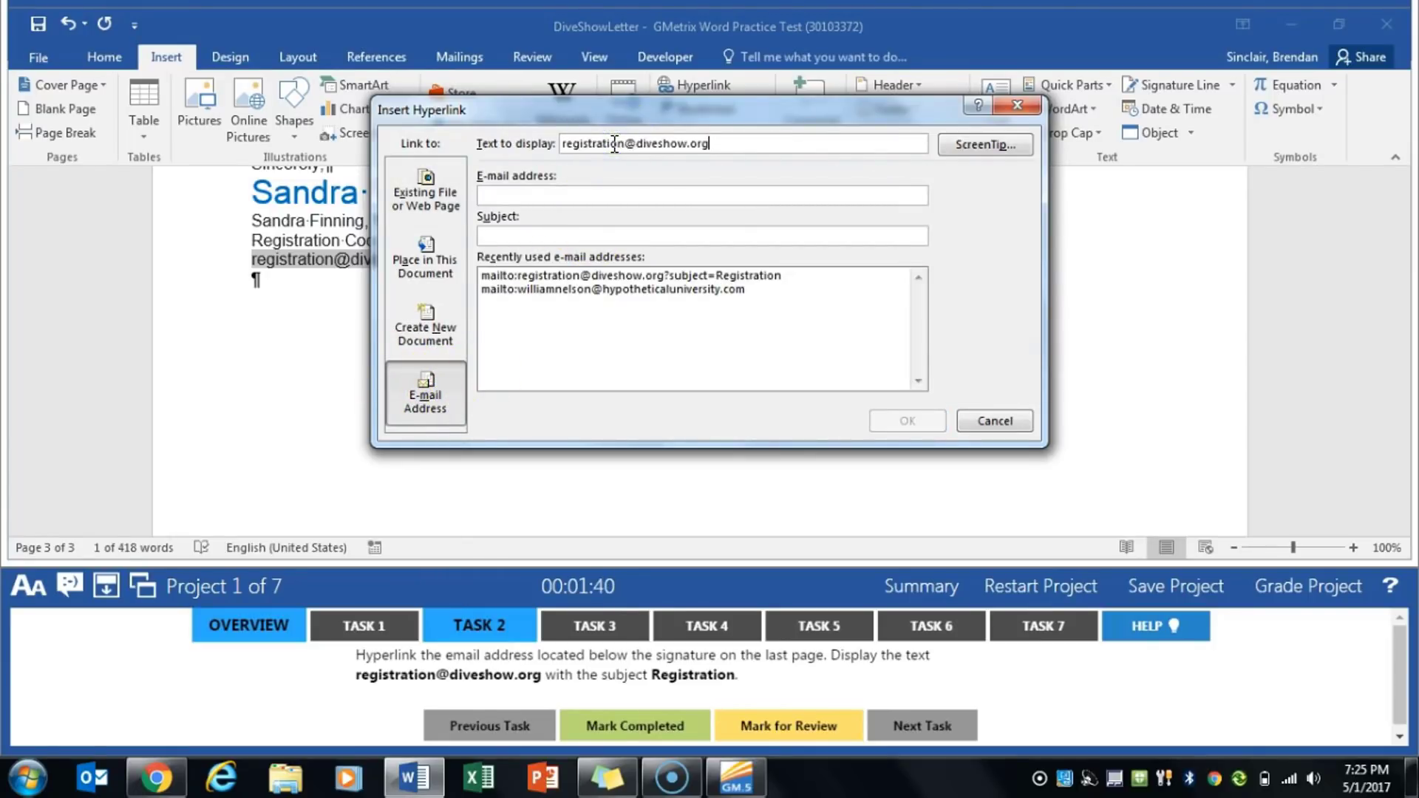
key("ctrl+v")
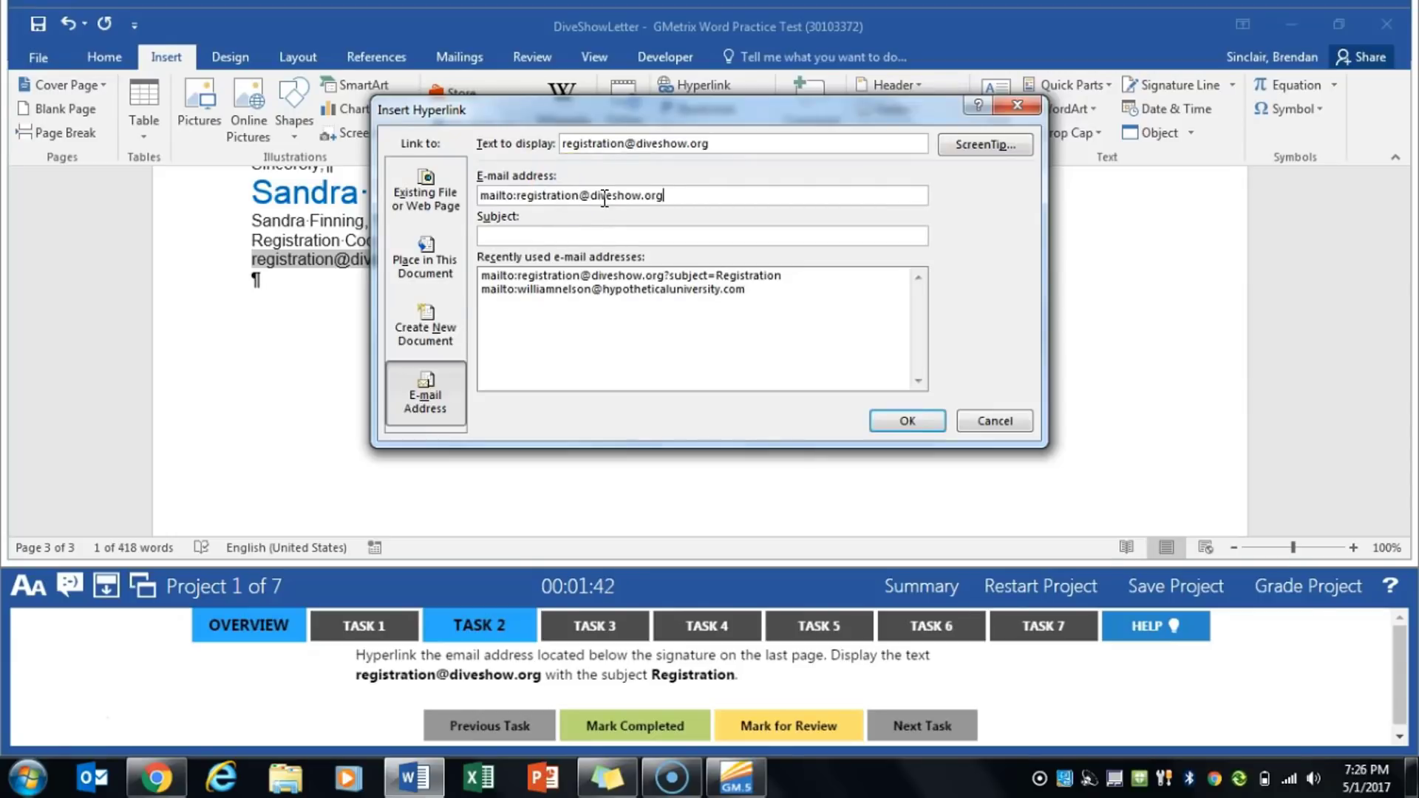
left_click(595, 234)
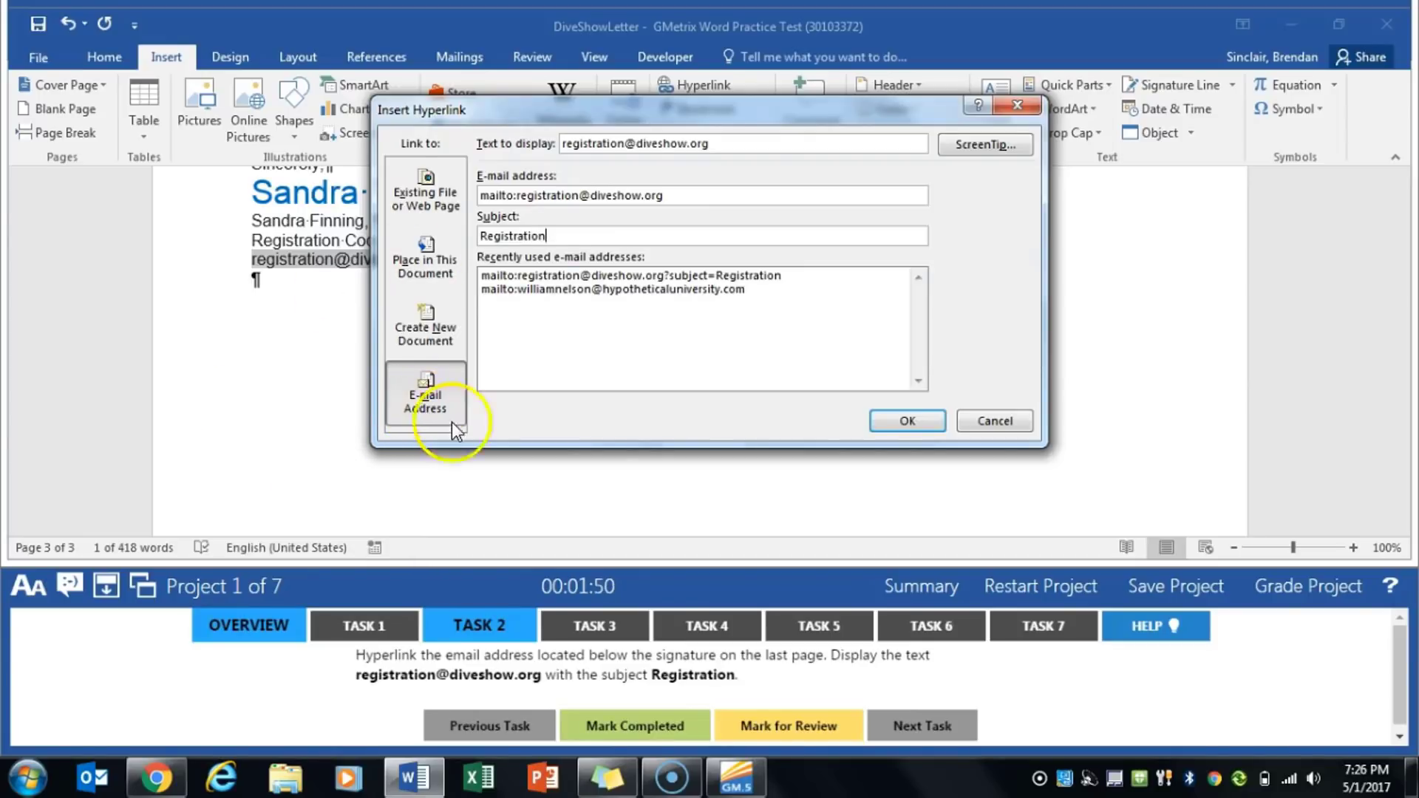
left_click(894, 424)
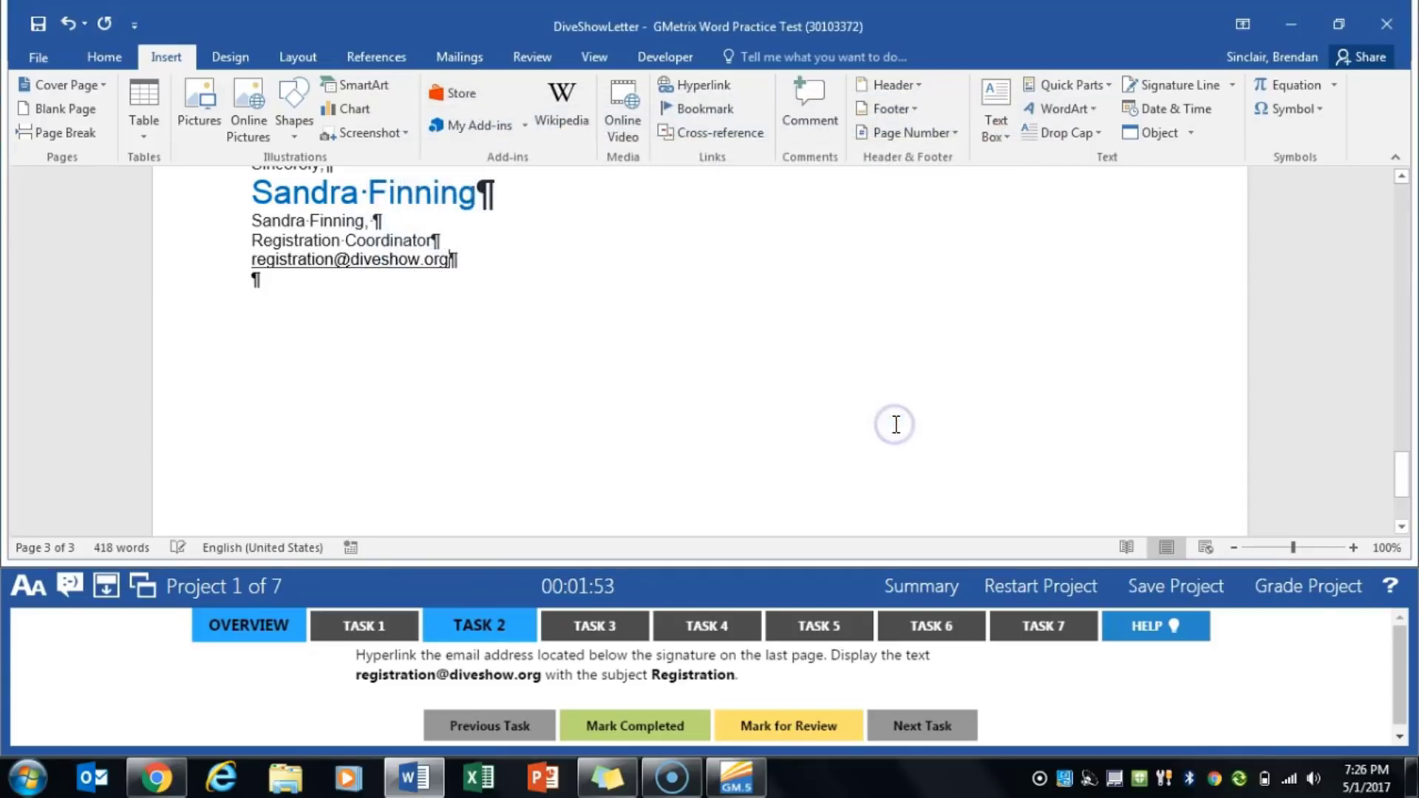
- Show the Task 3 instructions, go to the bookmark Taxi, and delete the entire "Transportation:" line there
left_click(596, 625)
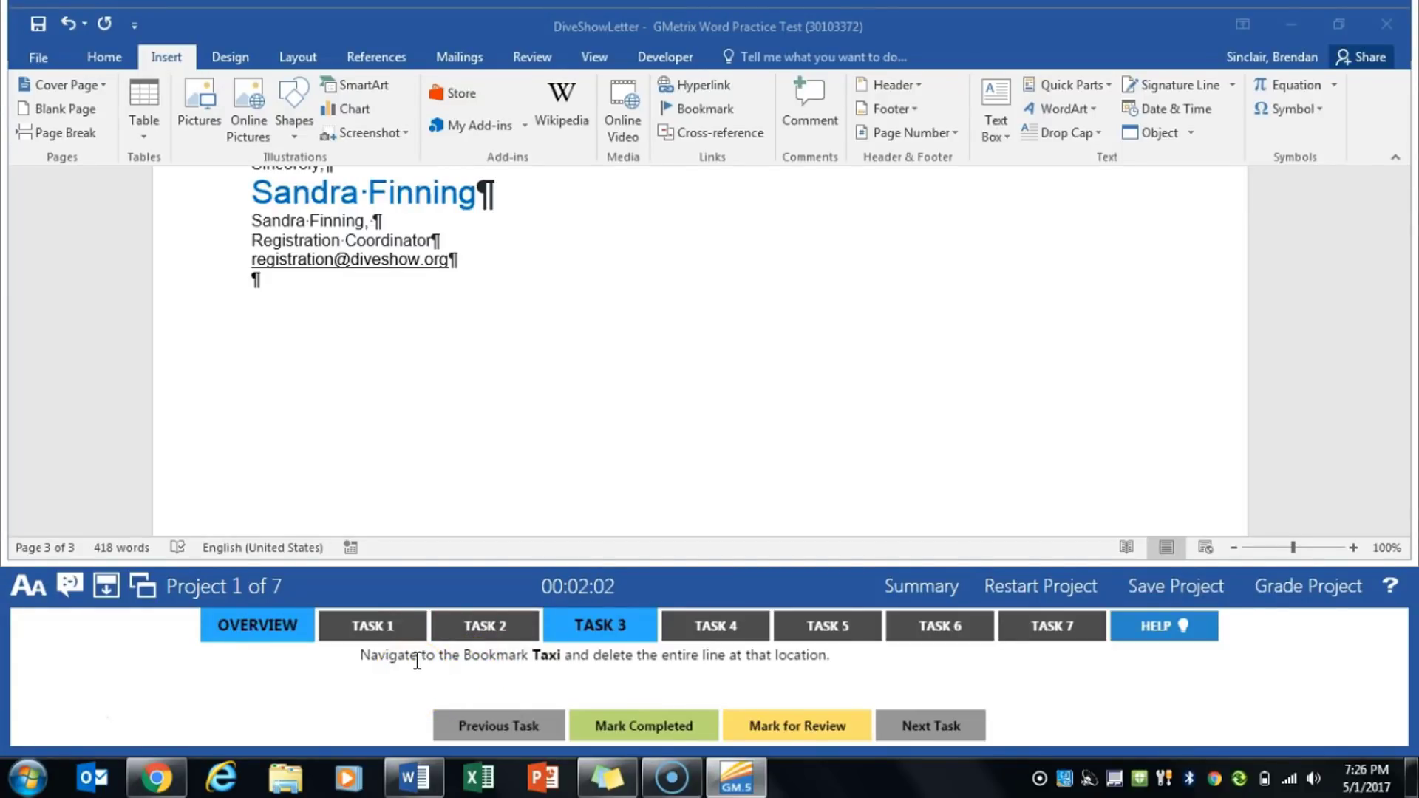
left_click(105, 59)
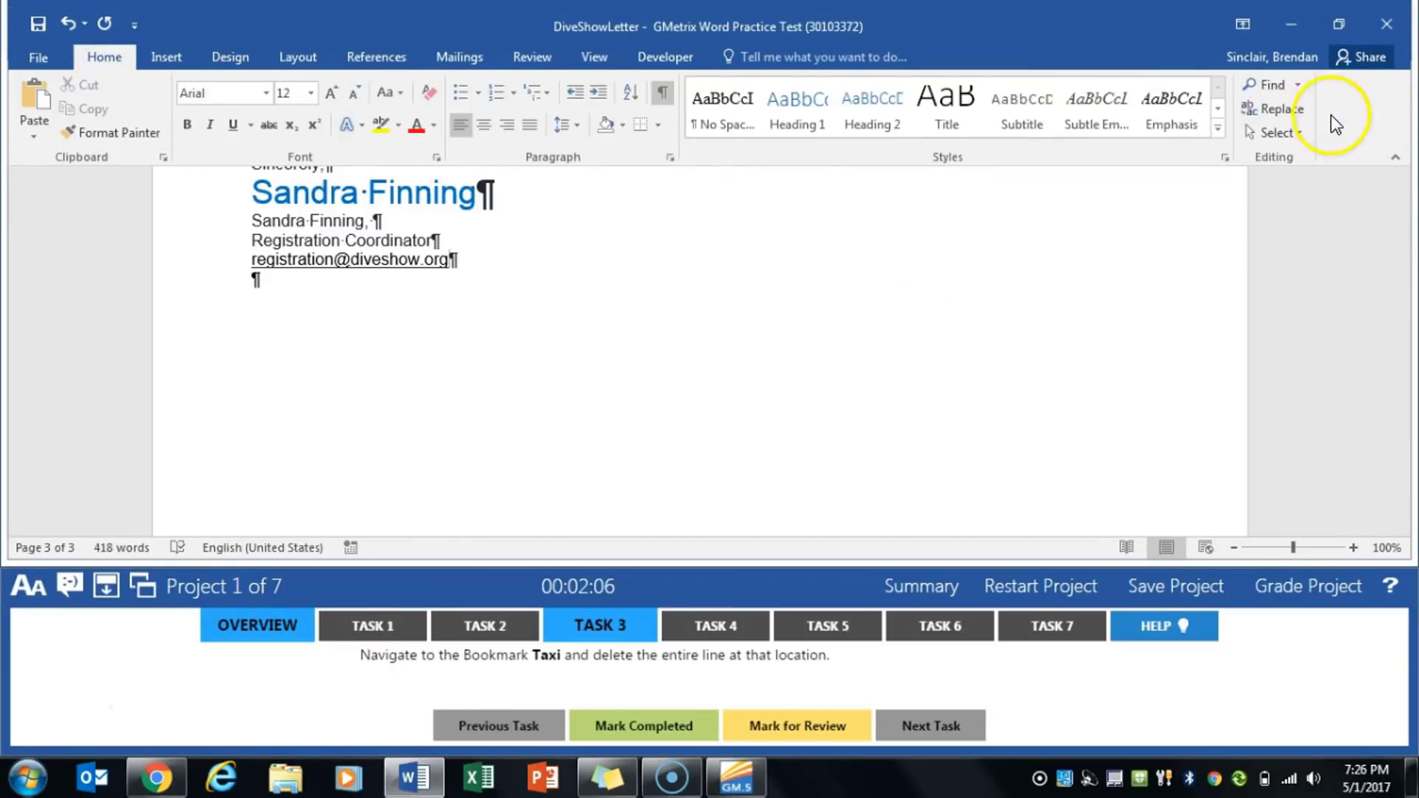
left_click(1298, 86)
left_click(1292, 166)
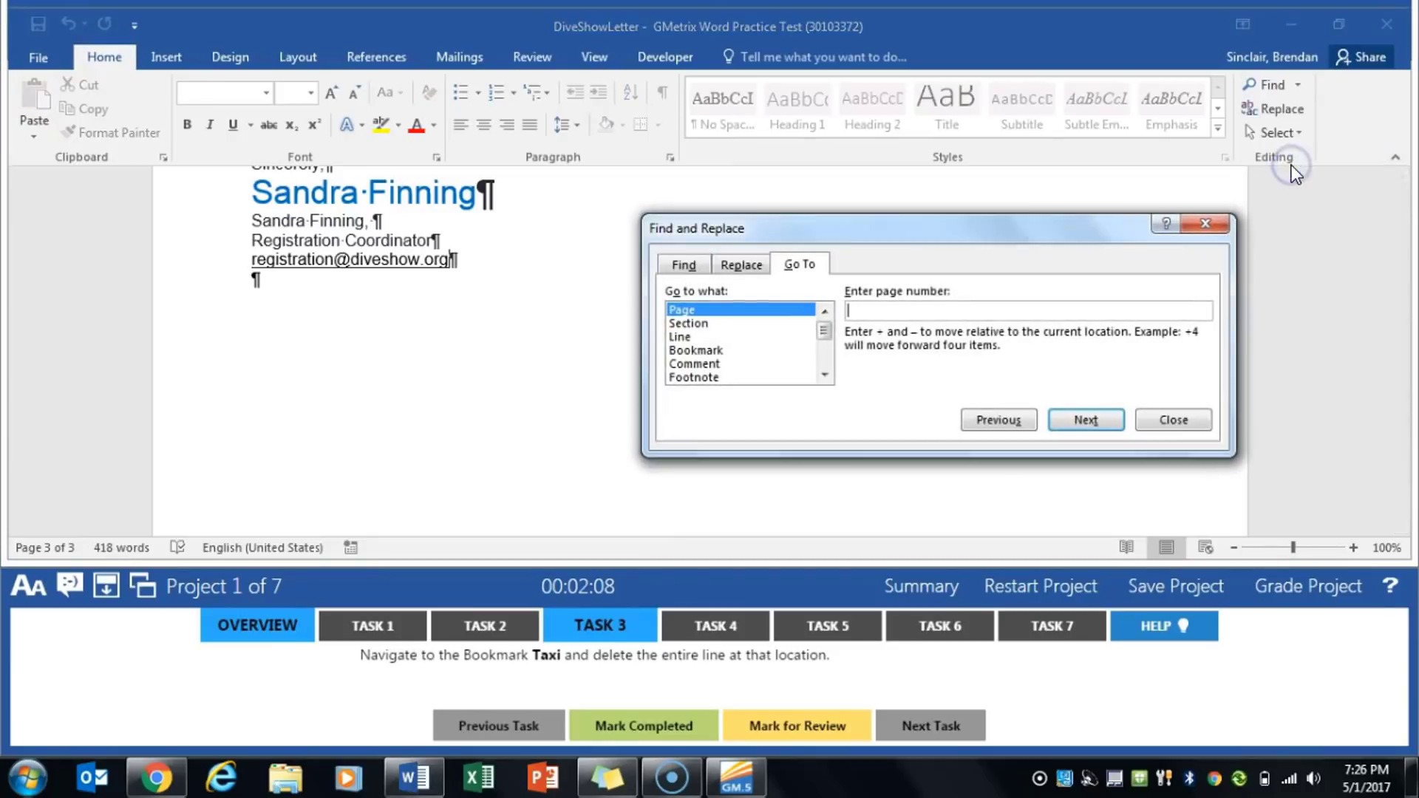
left_click(701, 349)
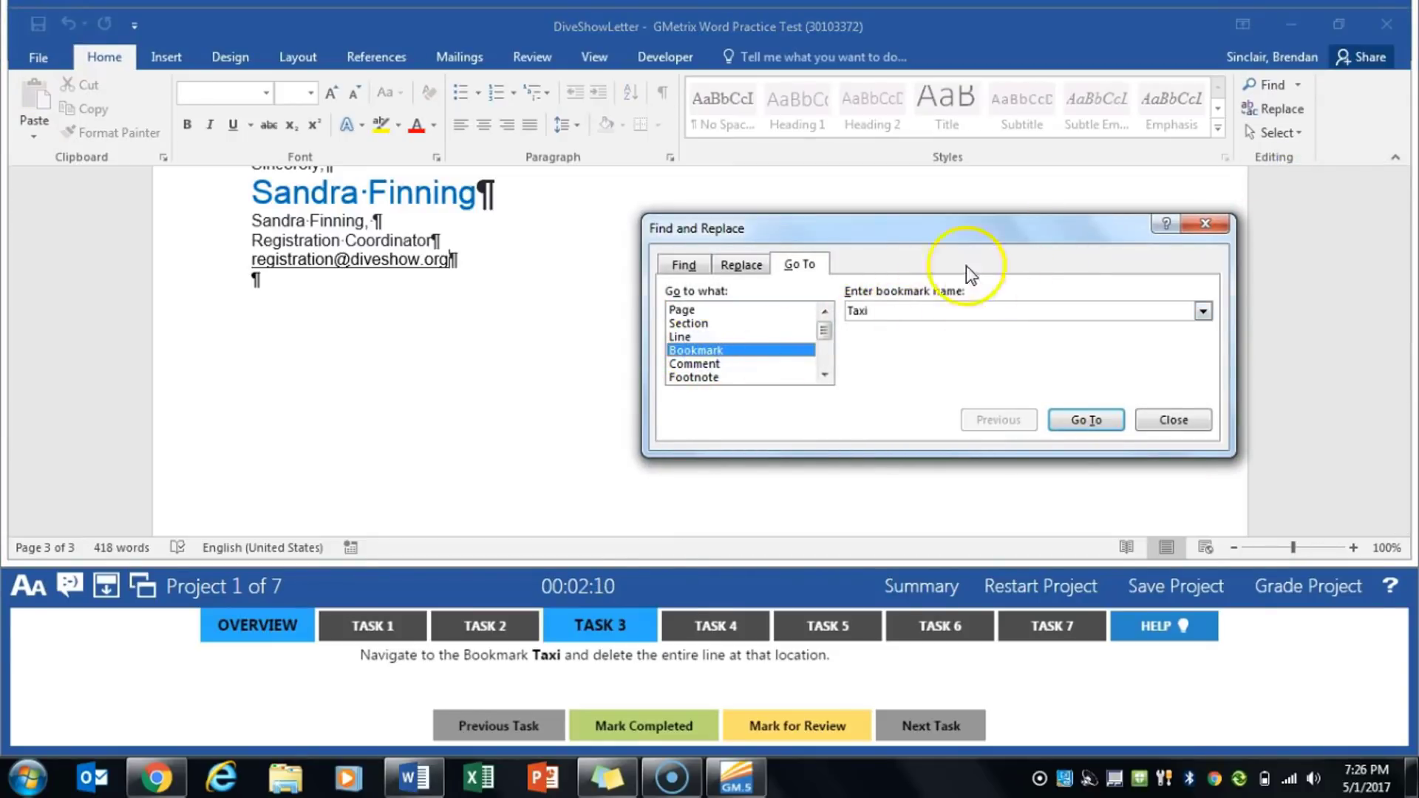
left_click(1076, 426)
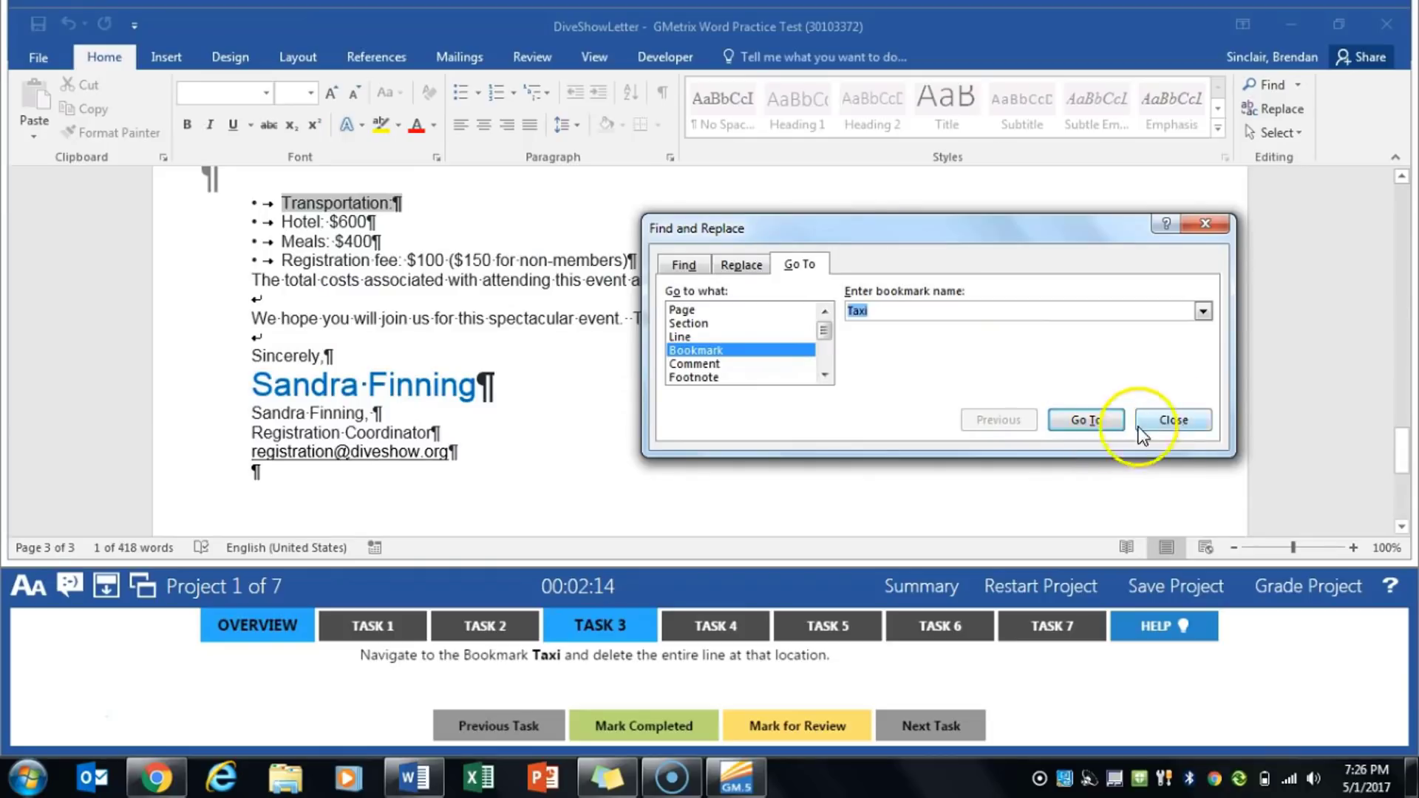
left_click(1173, 420)
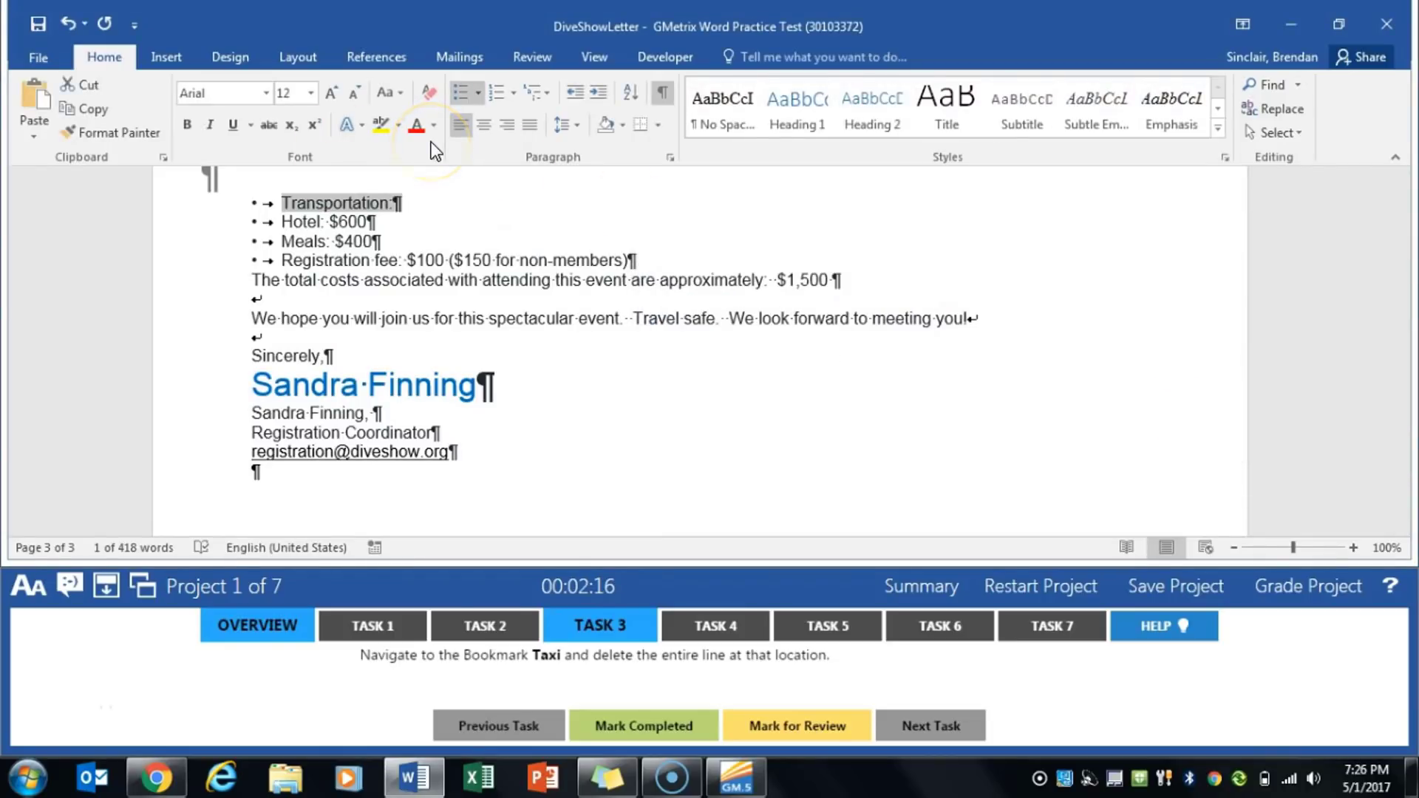
key("Delete")
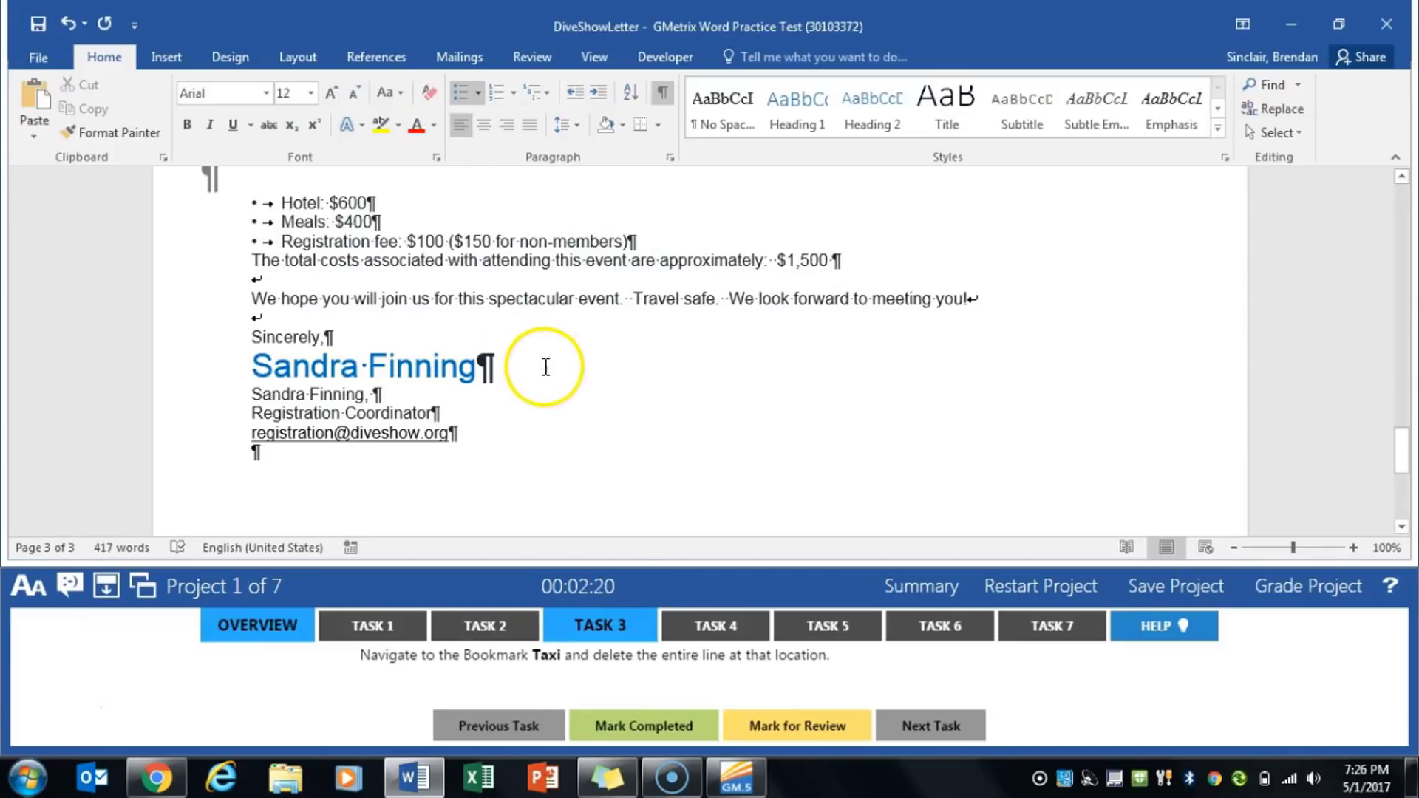
- Show the Task 4 instructions and change the document's page orientation to Portrait
left_click(698, 624)
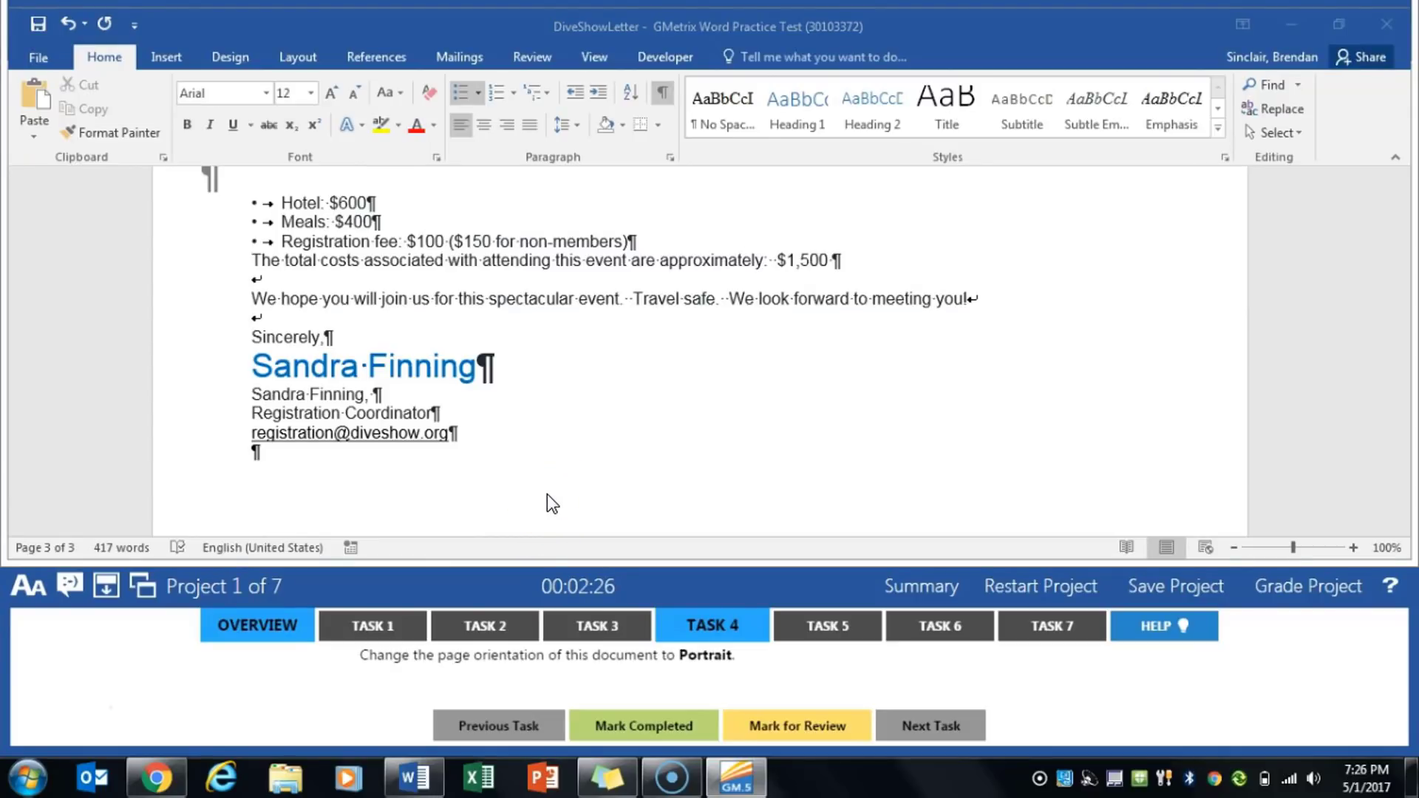
left_click(566, 438)
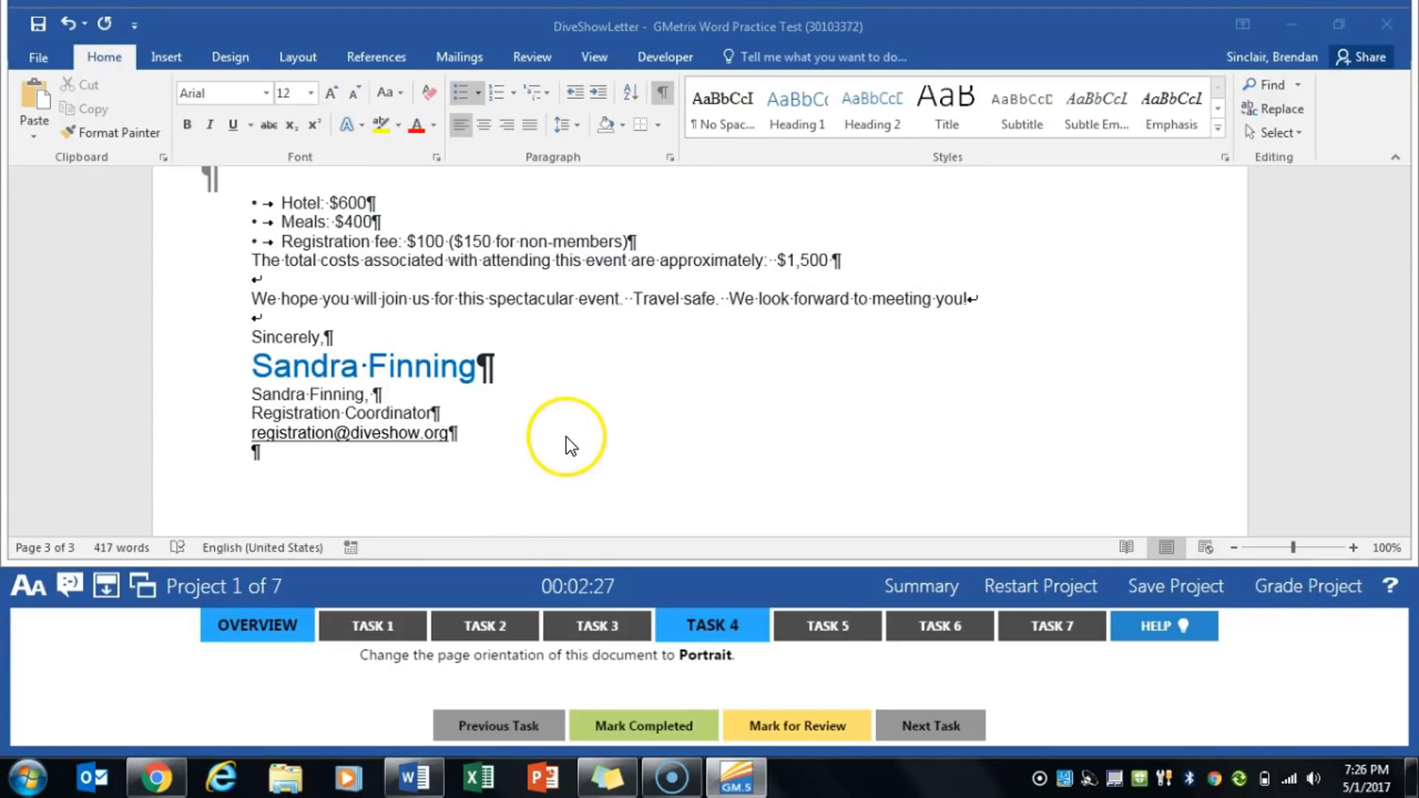
left_click(298, 57)
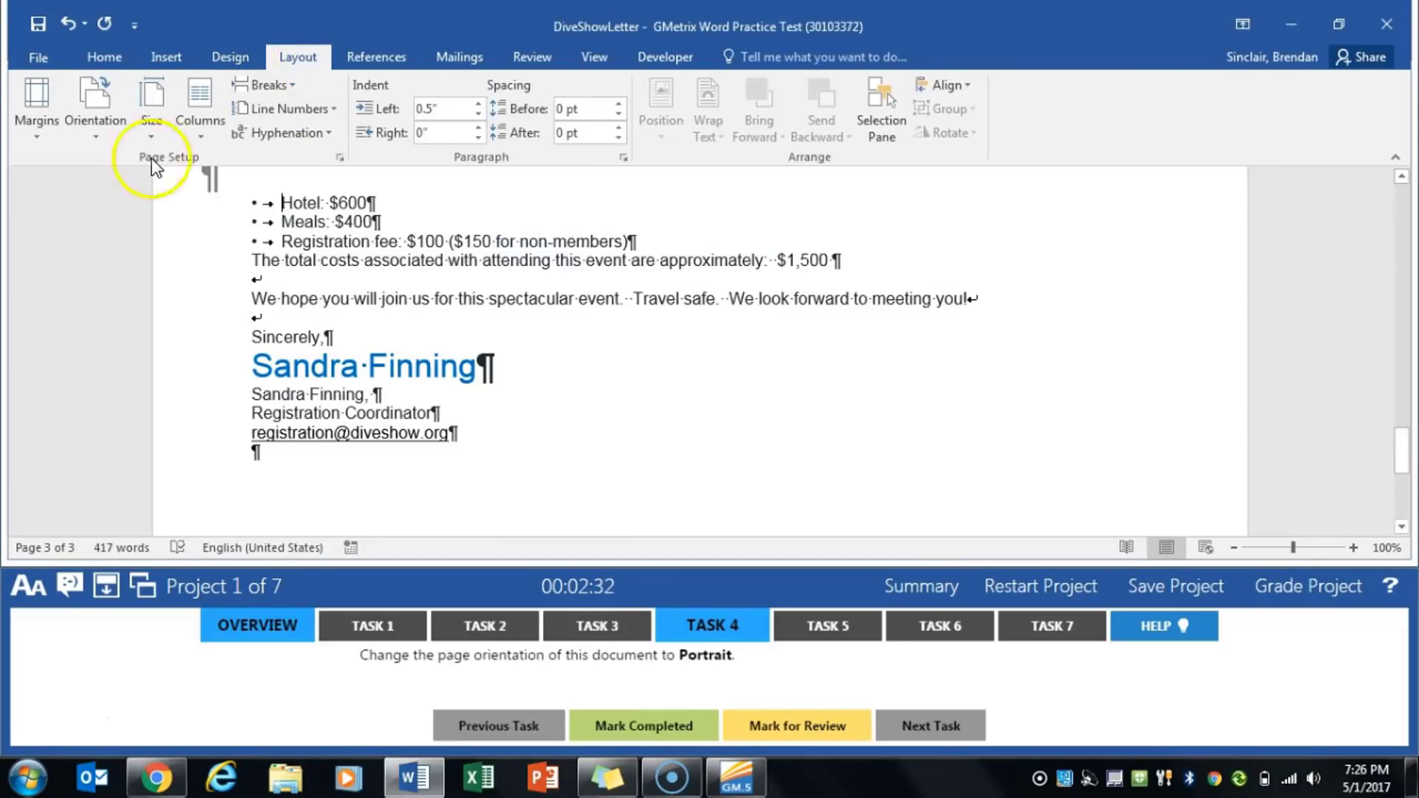
left_click(105, 139)
left_click(161, 175)
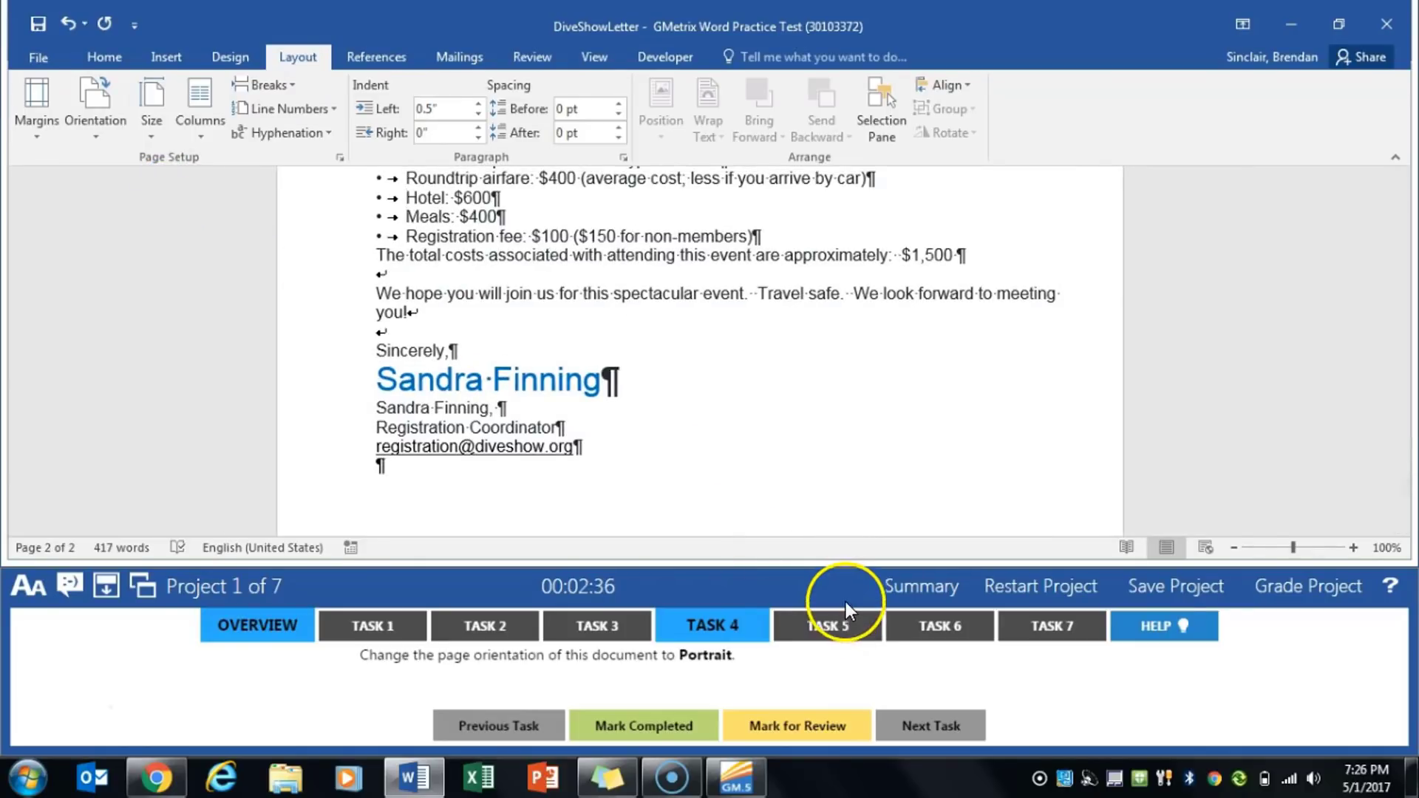
- Show the Task 5 instructions and apply the Integral theme to the document
left_click(828, 625)
left_click(826, 656)
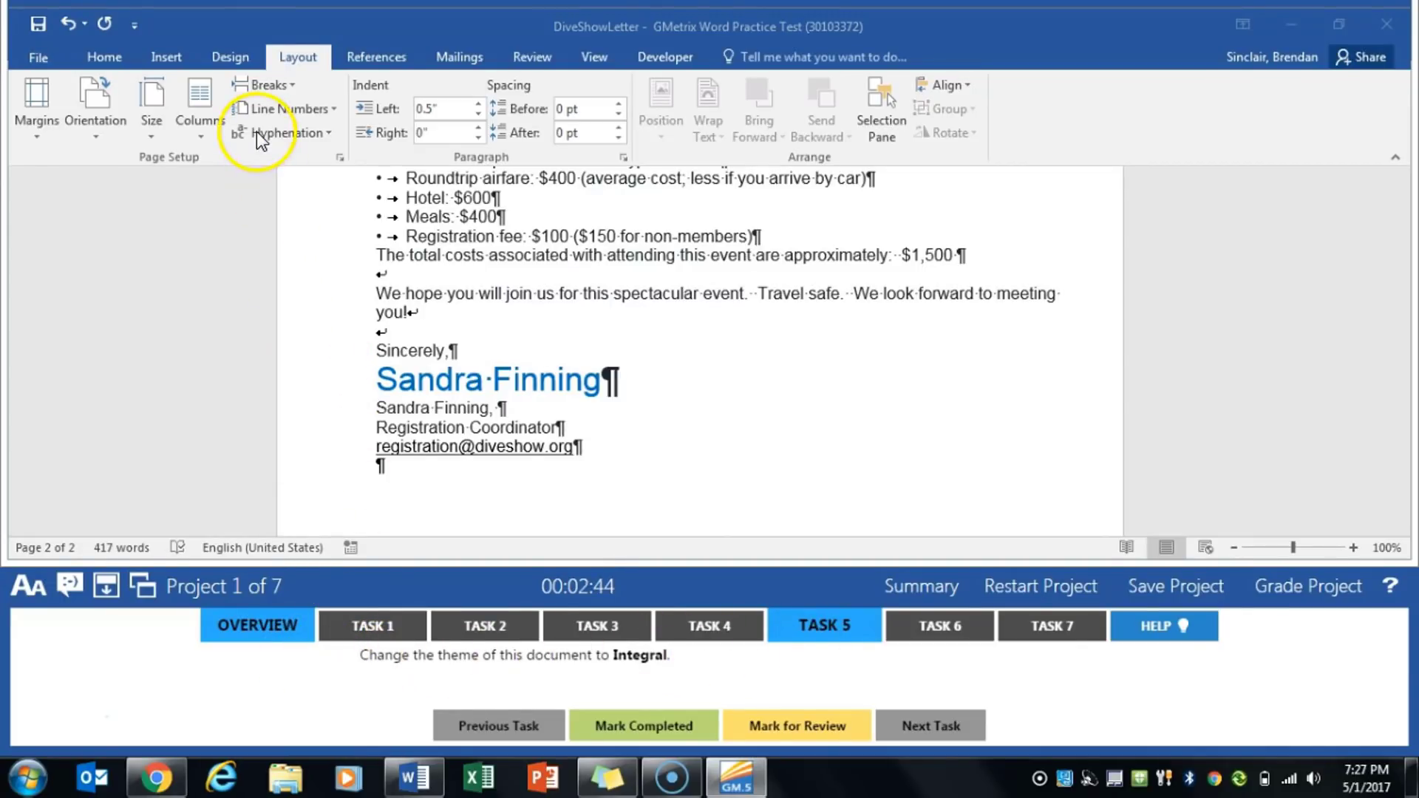
left_click(241, 62)
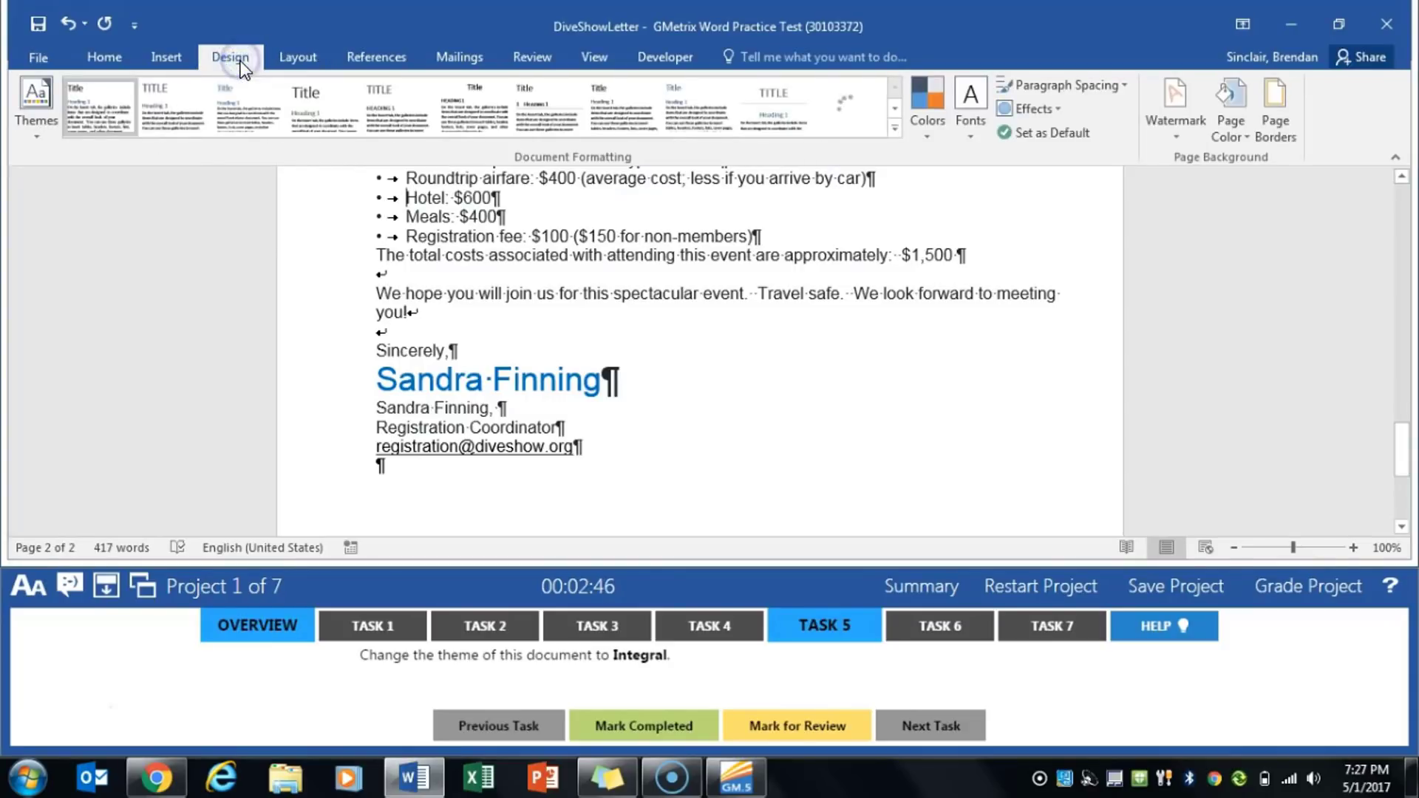
left_click(19, 130)
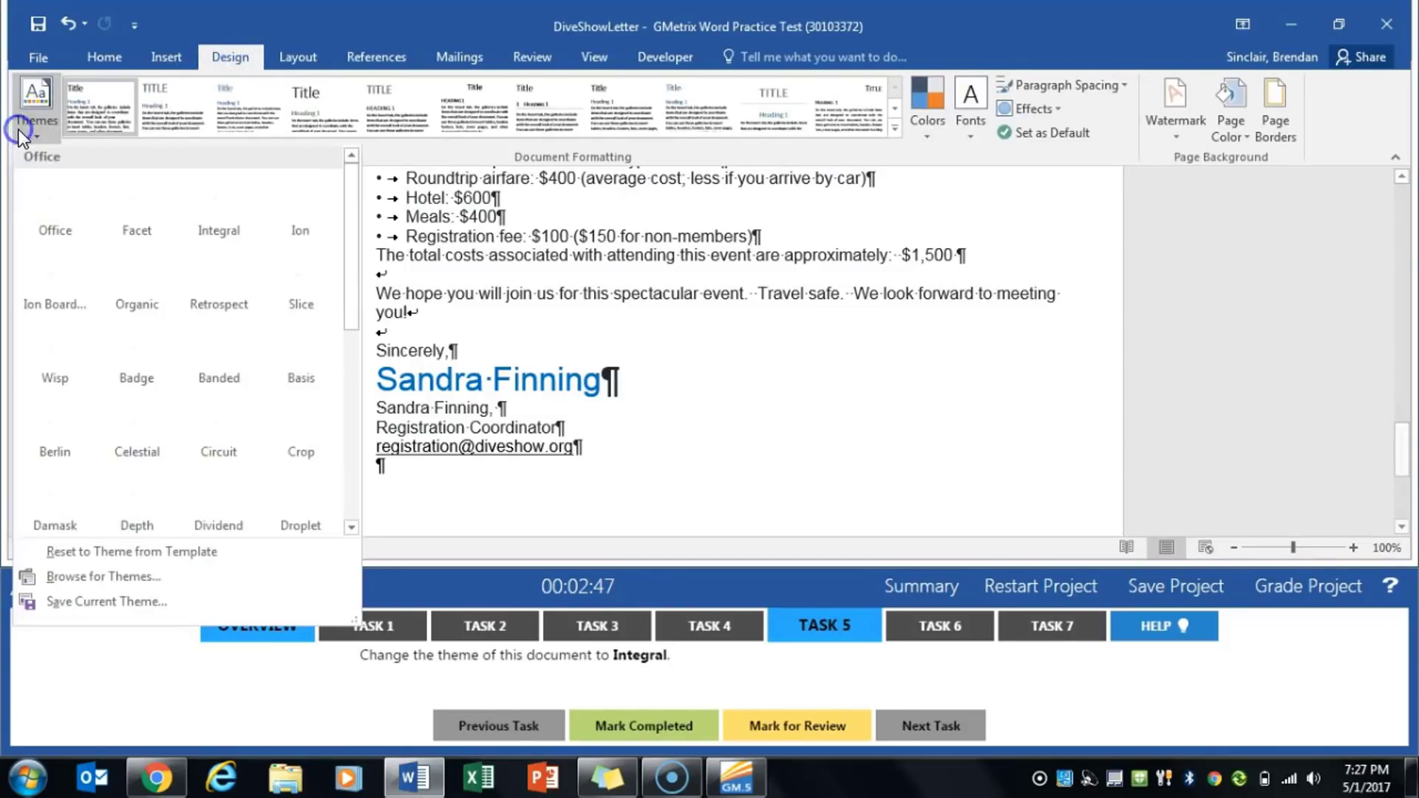
left_click(221, 207)
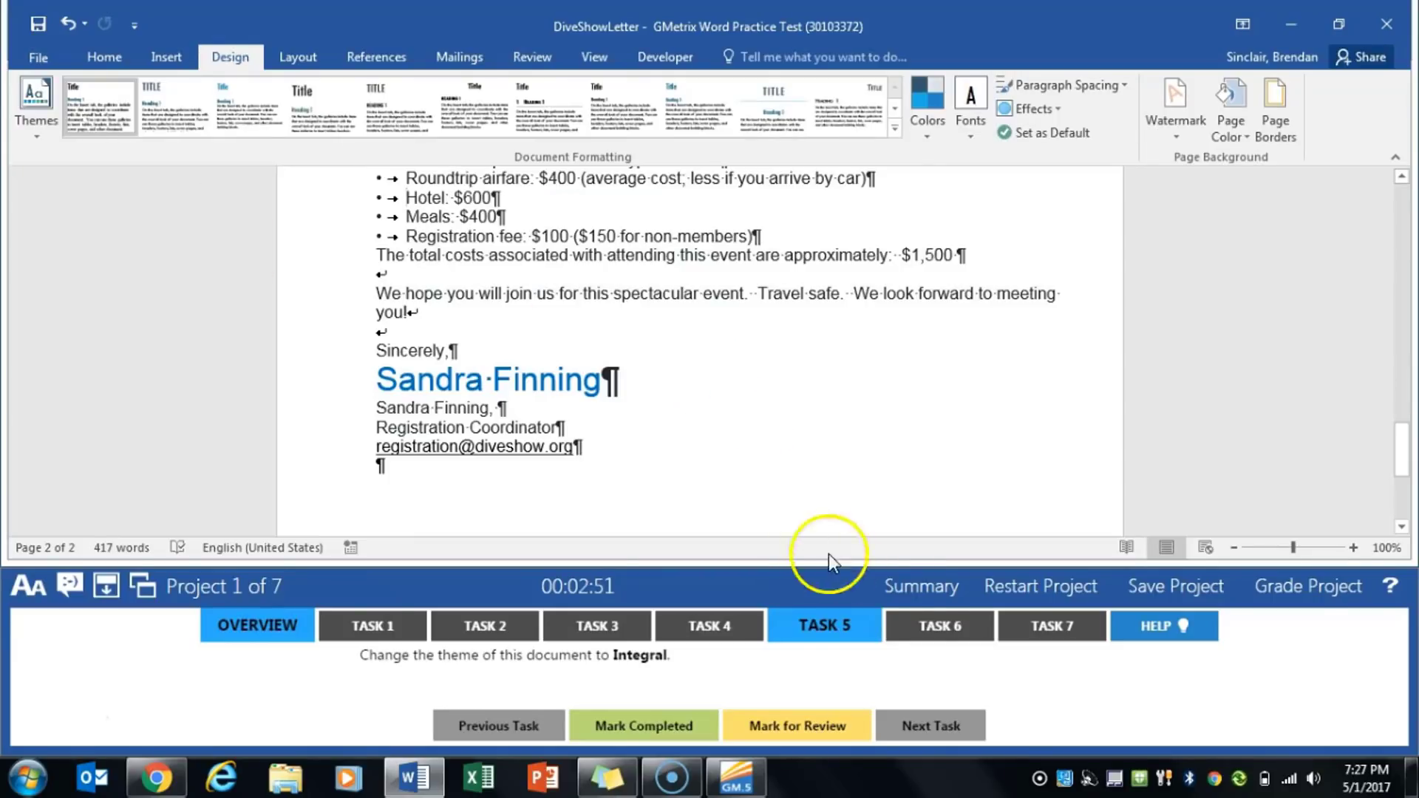
- Show the Task 6 instructions, add the Ion (Dark) footer to the document, and leave footer editing
left_click(956, 627)
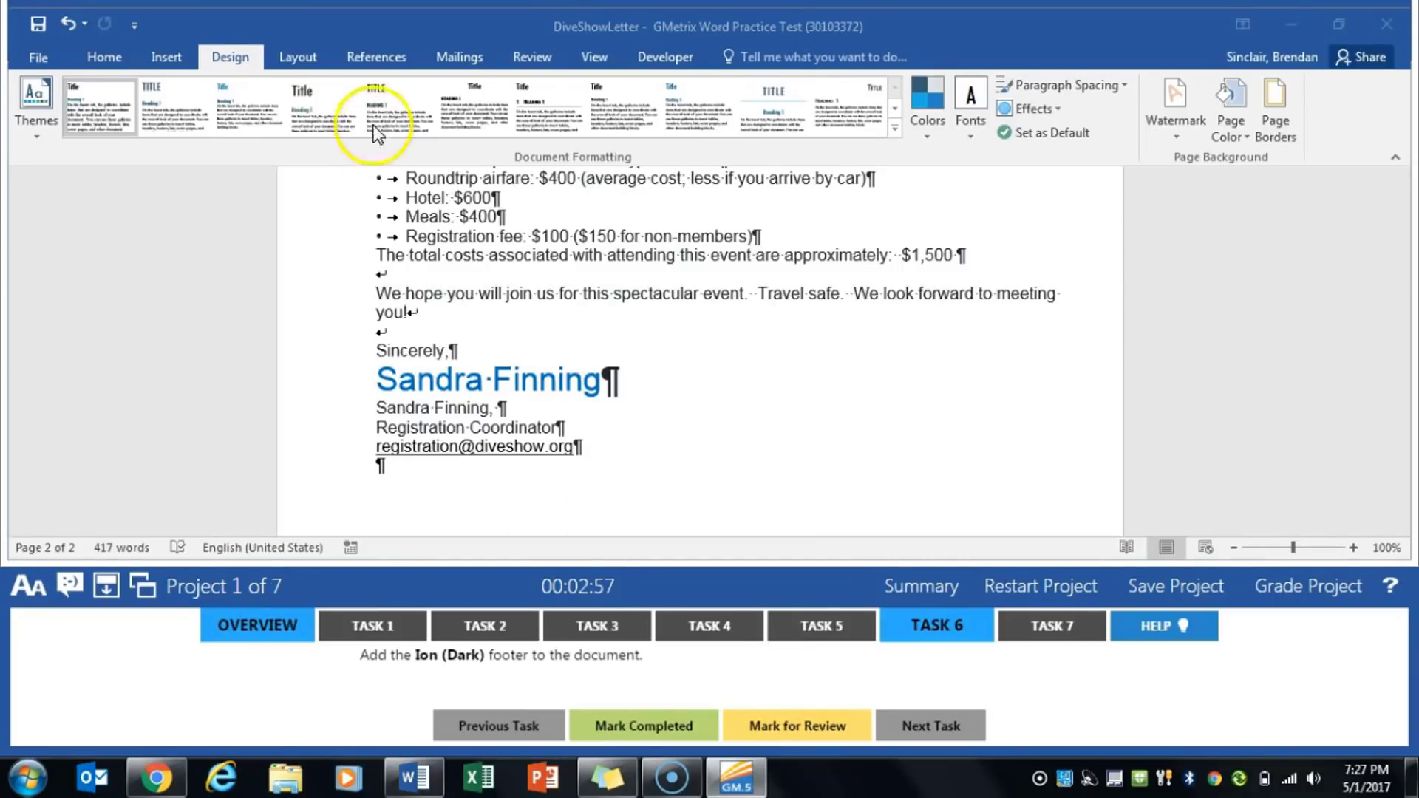
left_click(174, 59)
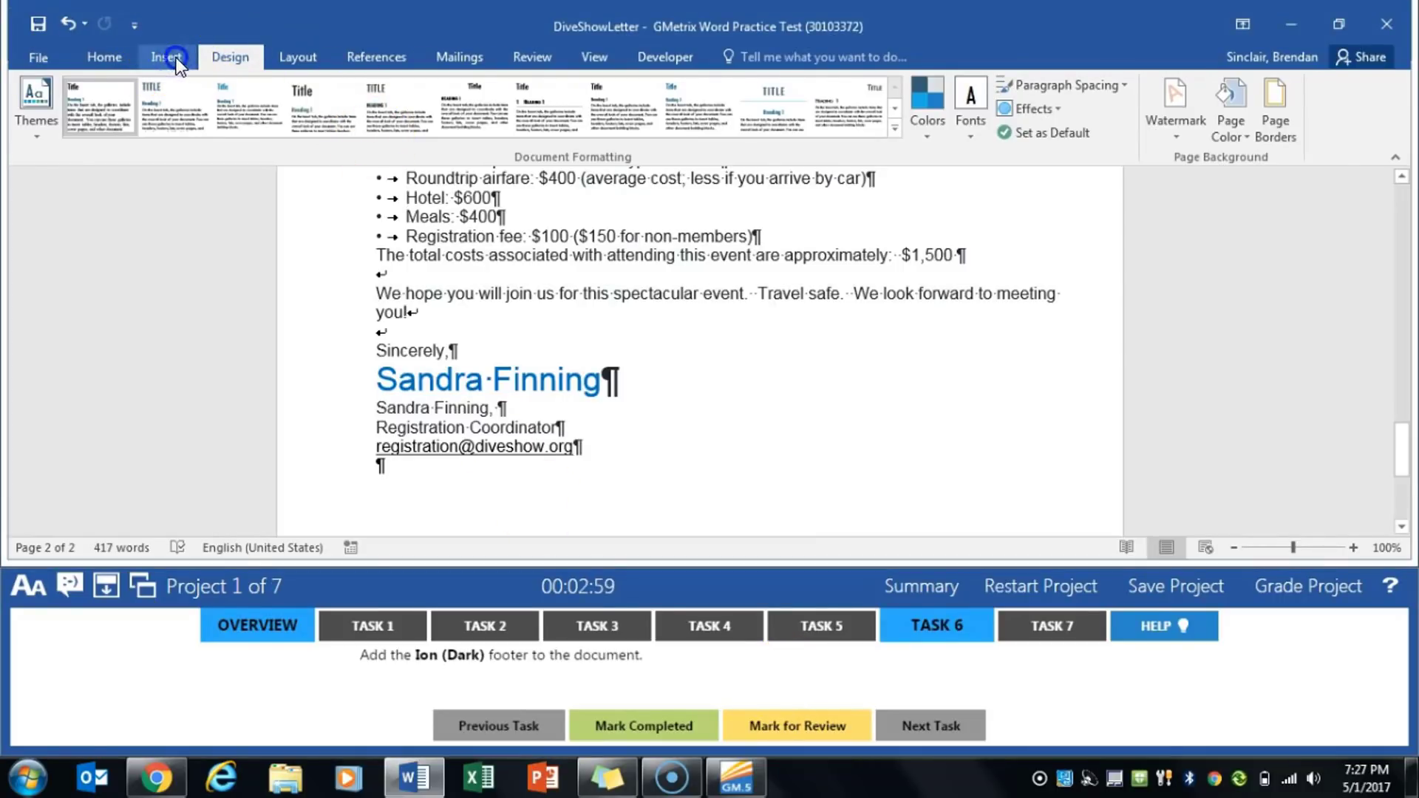
left_click(176, 59)
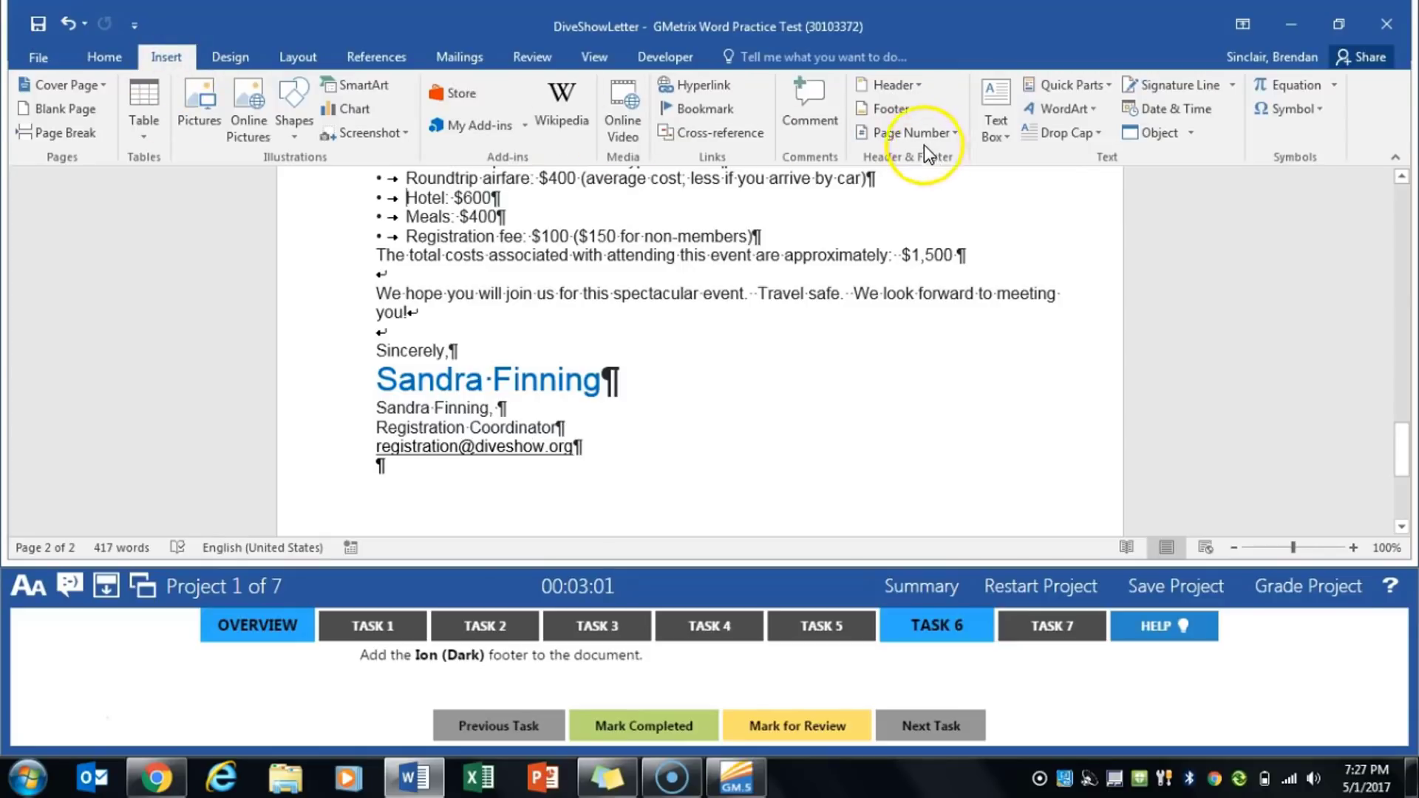
left_click(917, 110)
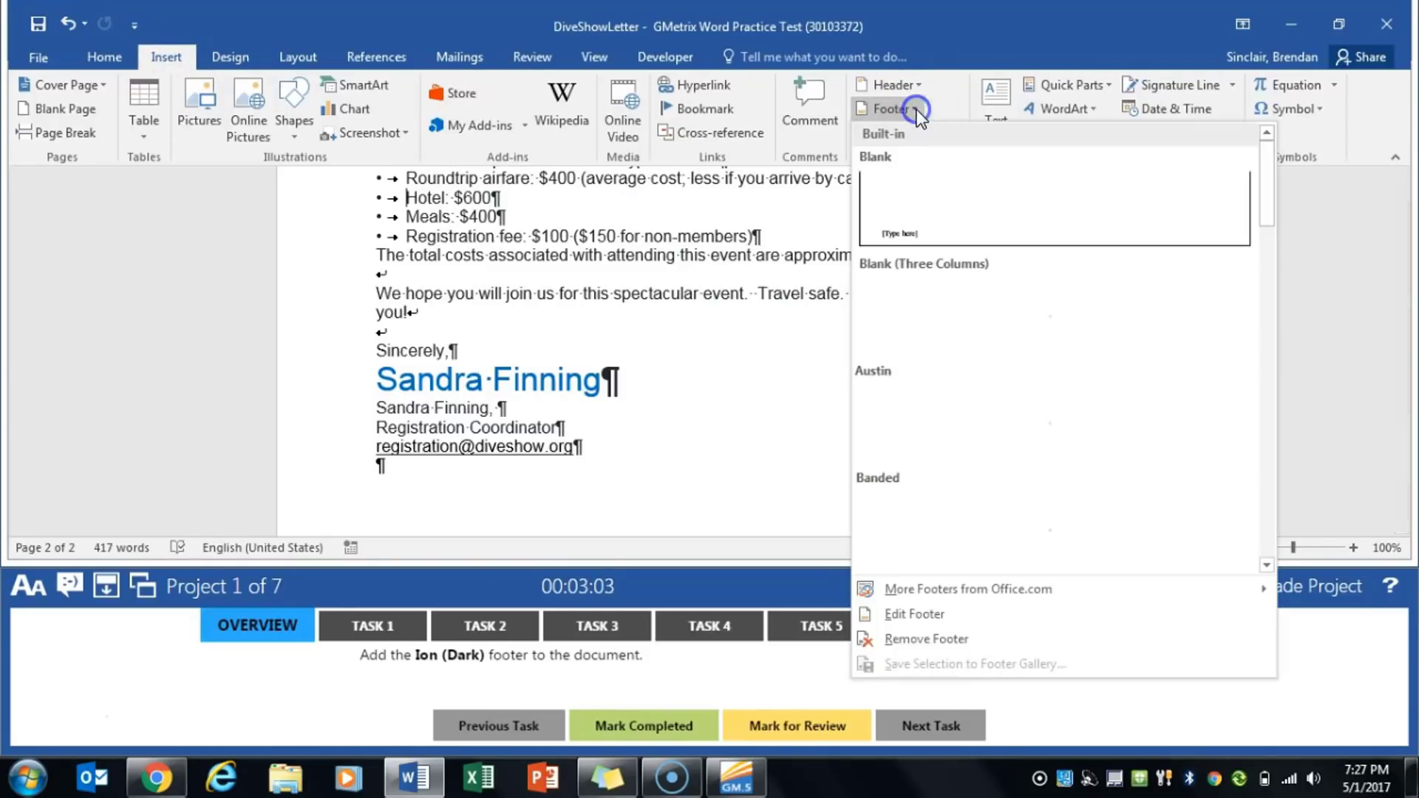
left_click_drag(1269, 190, 1261, 349)
left_click(1072, 333)
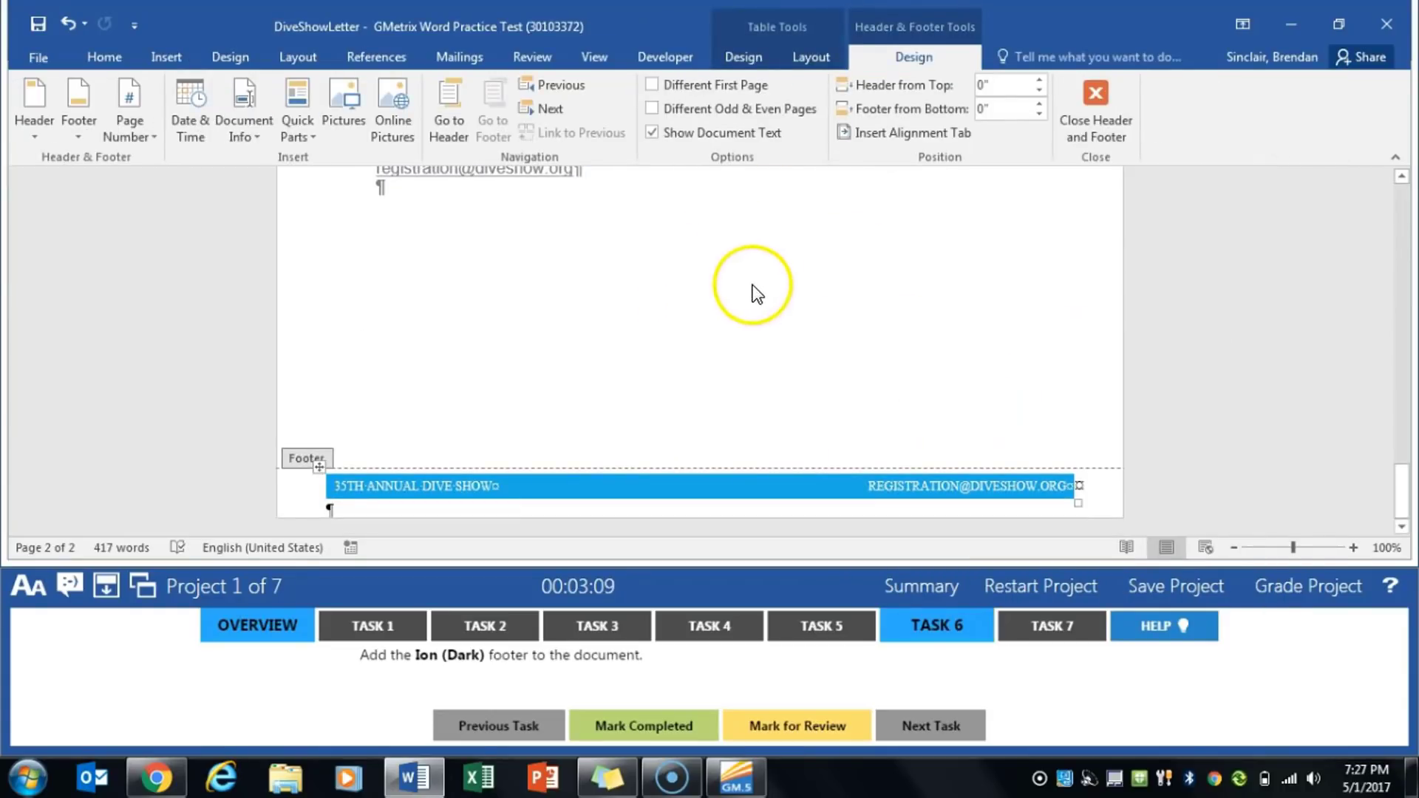
left_click(1106, 110)
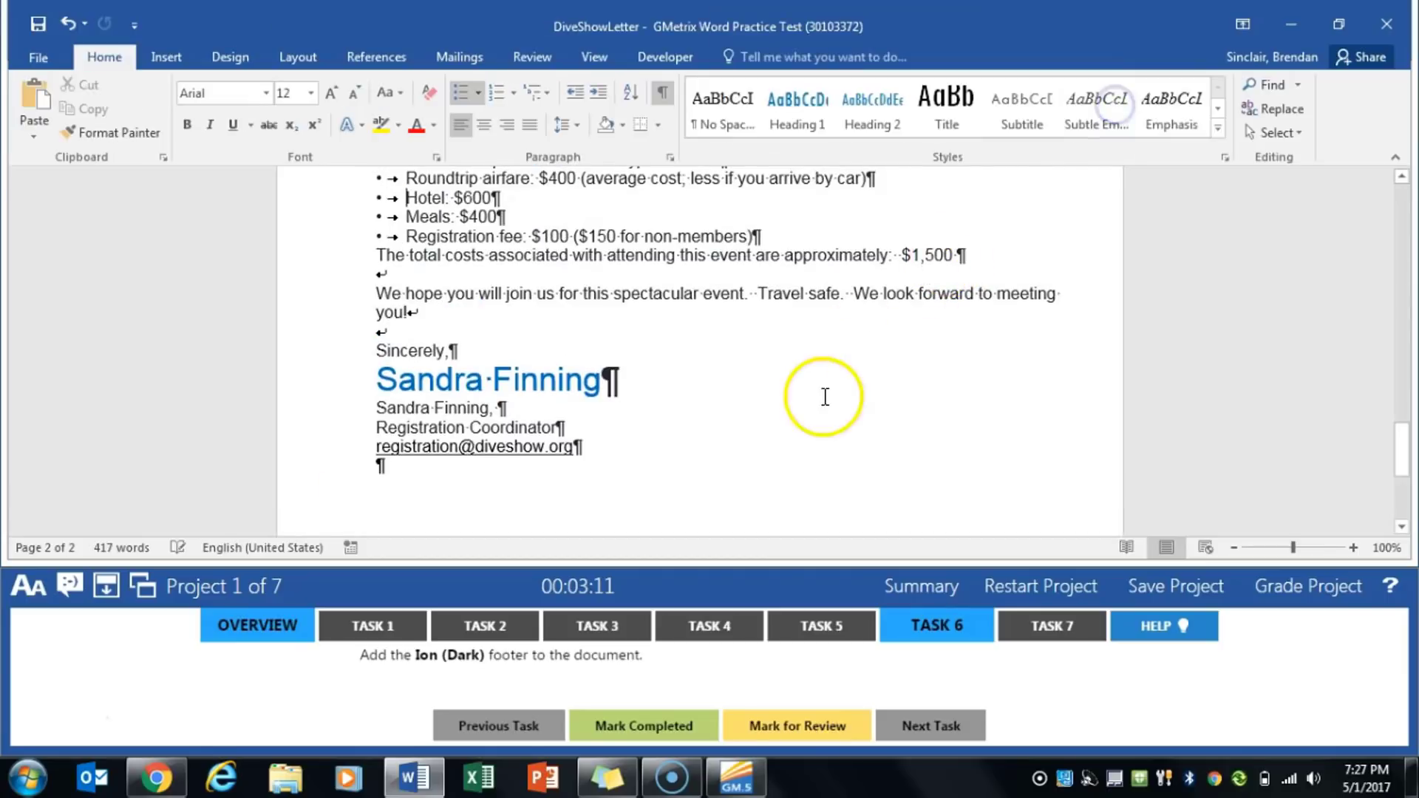
- Show the Task 7 instructions, turn off Print in background in the advanced Word options, and grade the project
left_click(1043, 625)
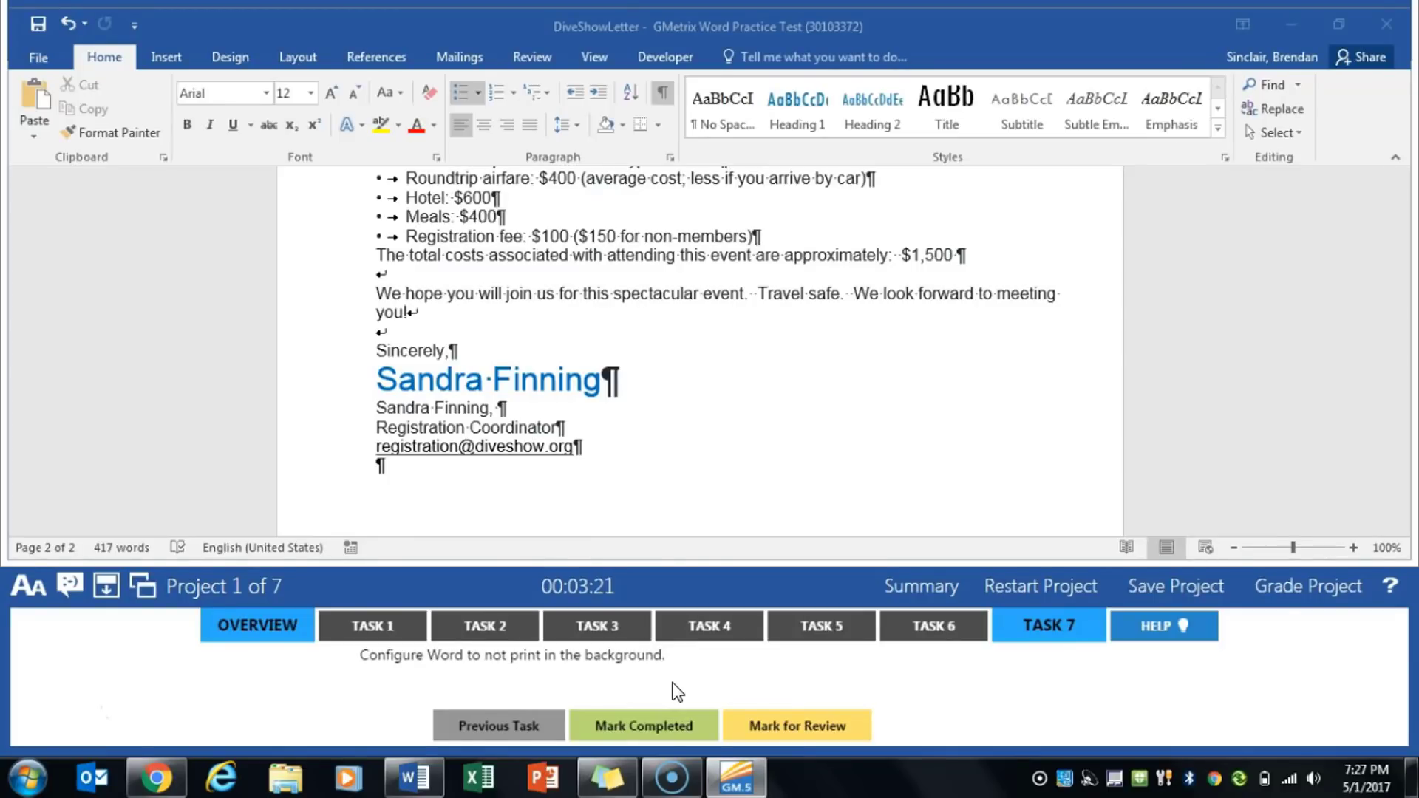
left_click(42, 56)
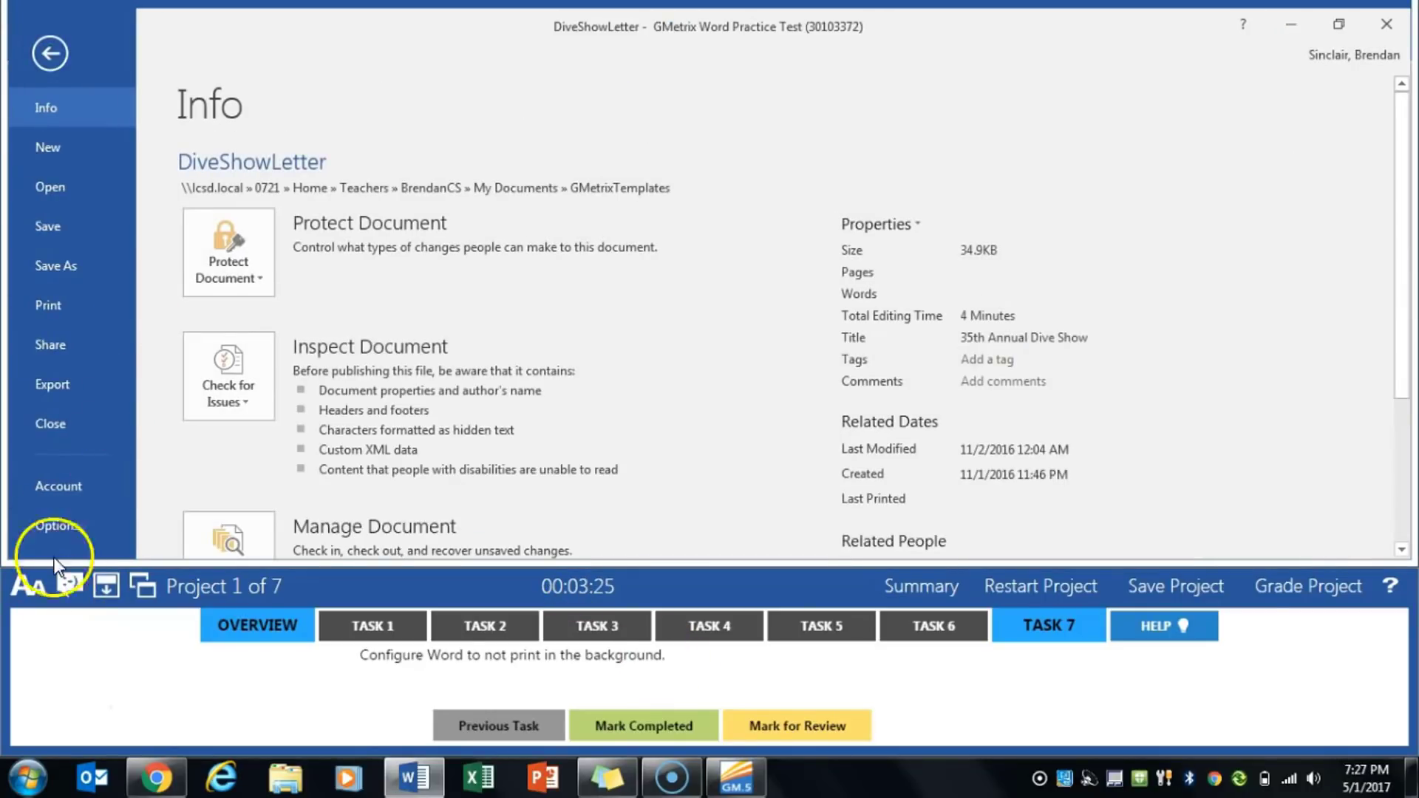
left_click(49, 524)
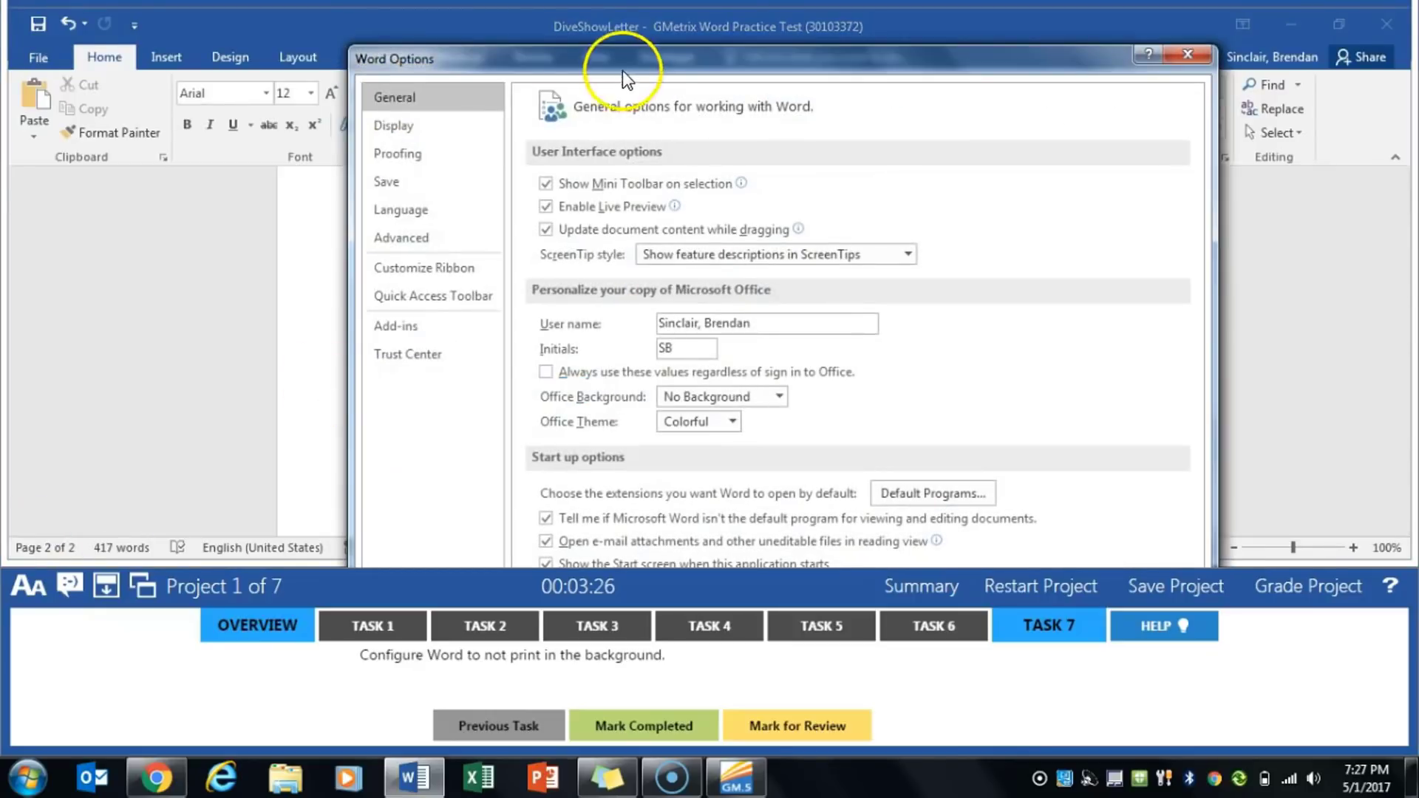
left_click(421, 242)
scroll(976, 301, "down", 15)
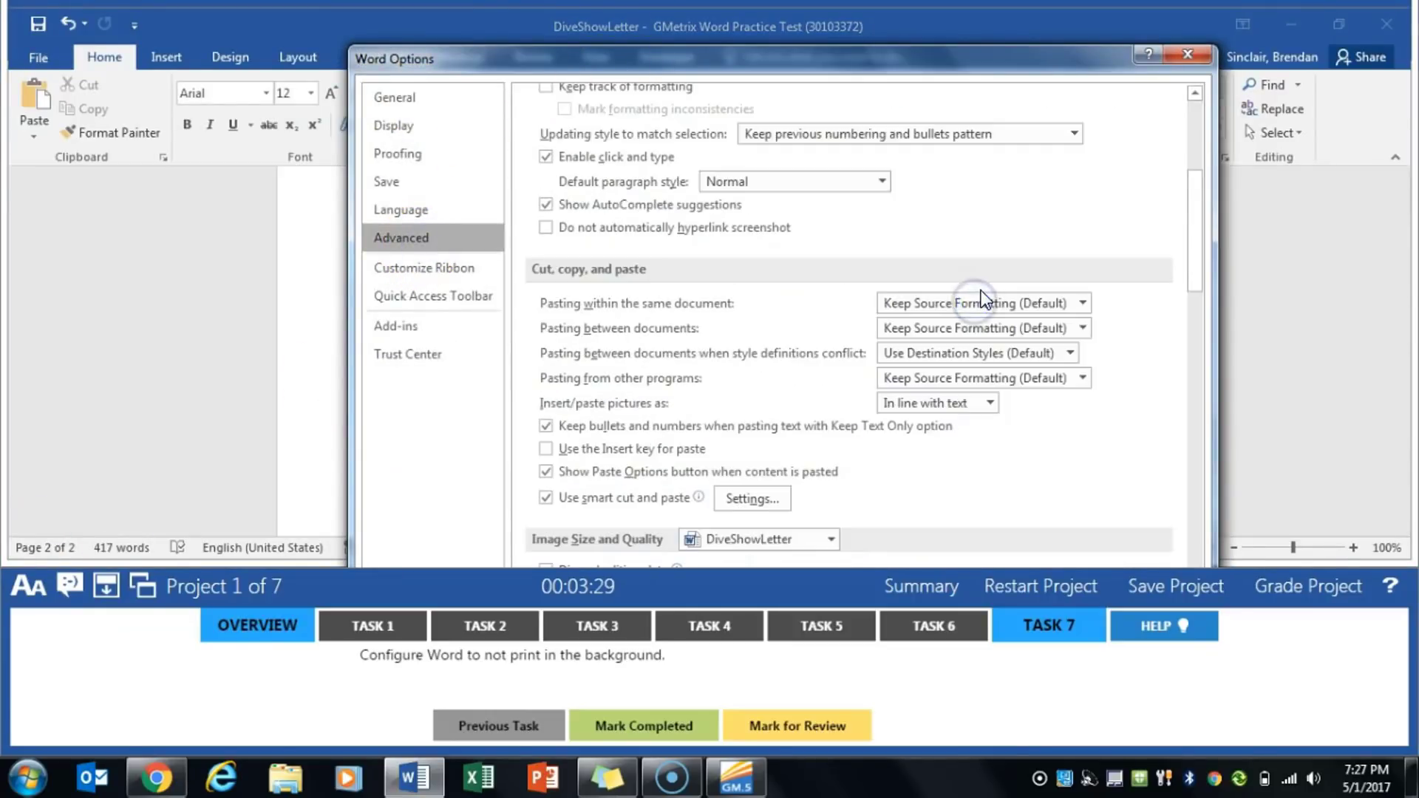
scroll(980, 299, "down", 10)
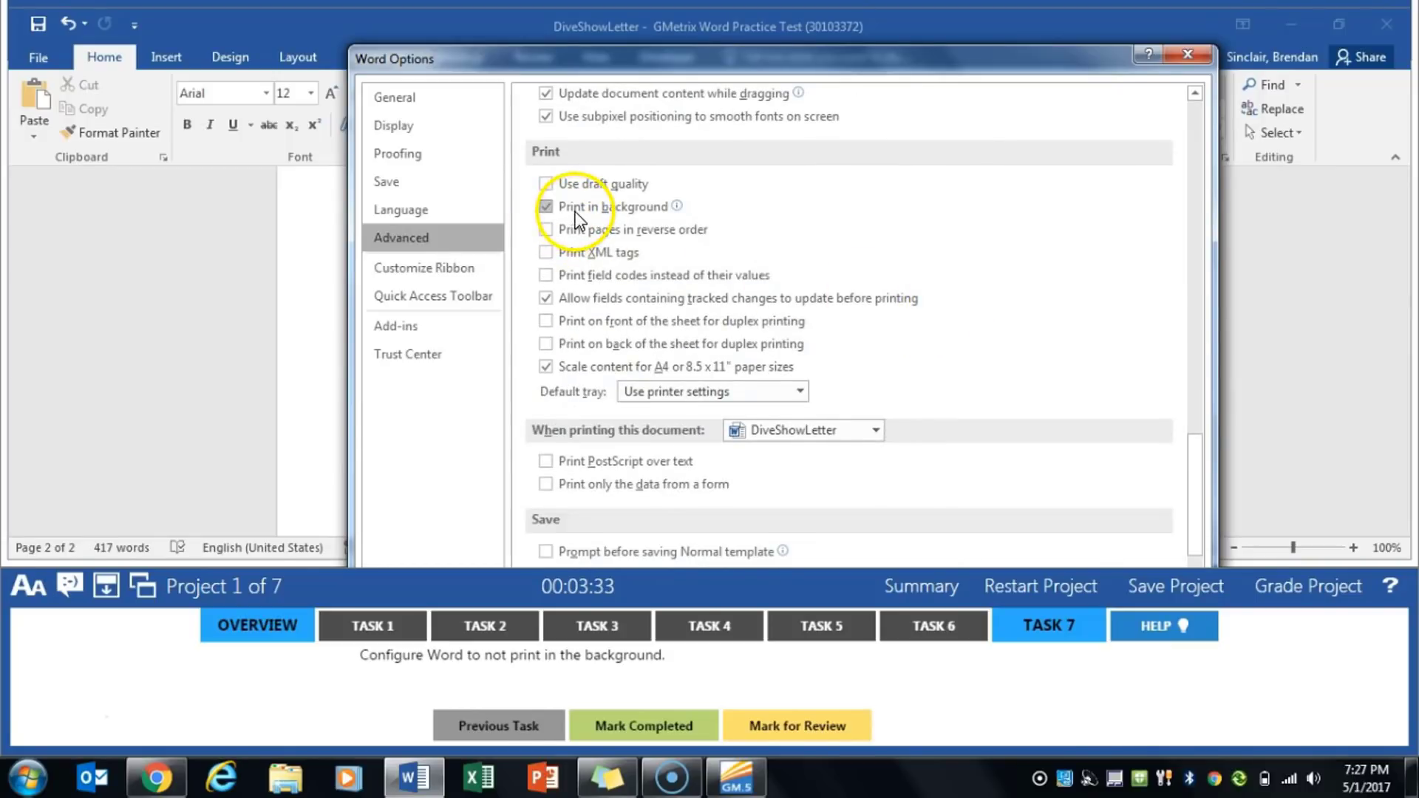
left_click(576, 211)
mouse_move(841, 41)
left_mouse_down()
mouse_move(839, 273)
mouse_move(860, 27)
left_mouse_up()
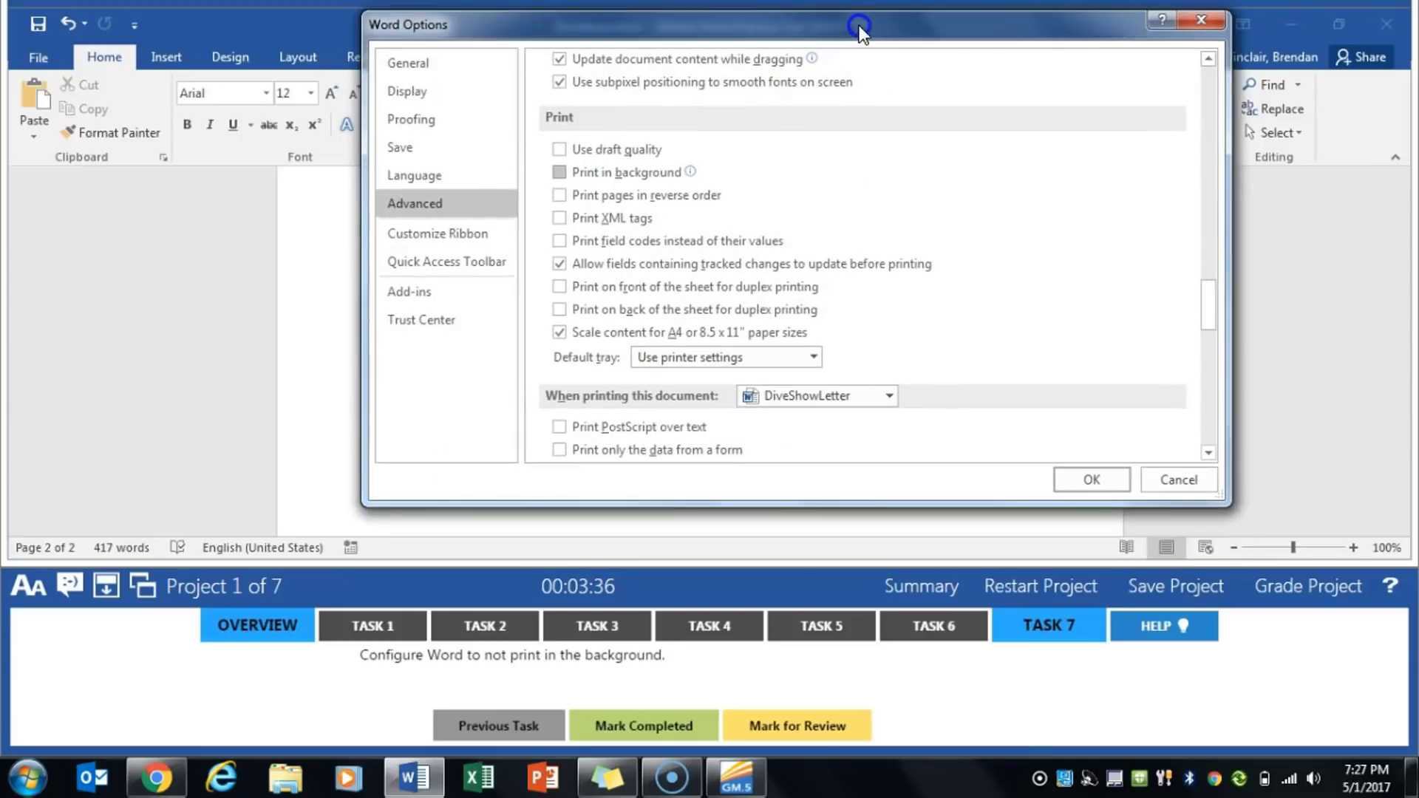
left_click(1097, 491)
left_click(1281, 587)
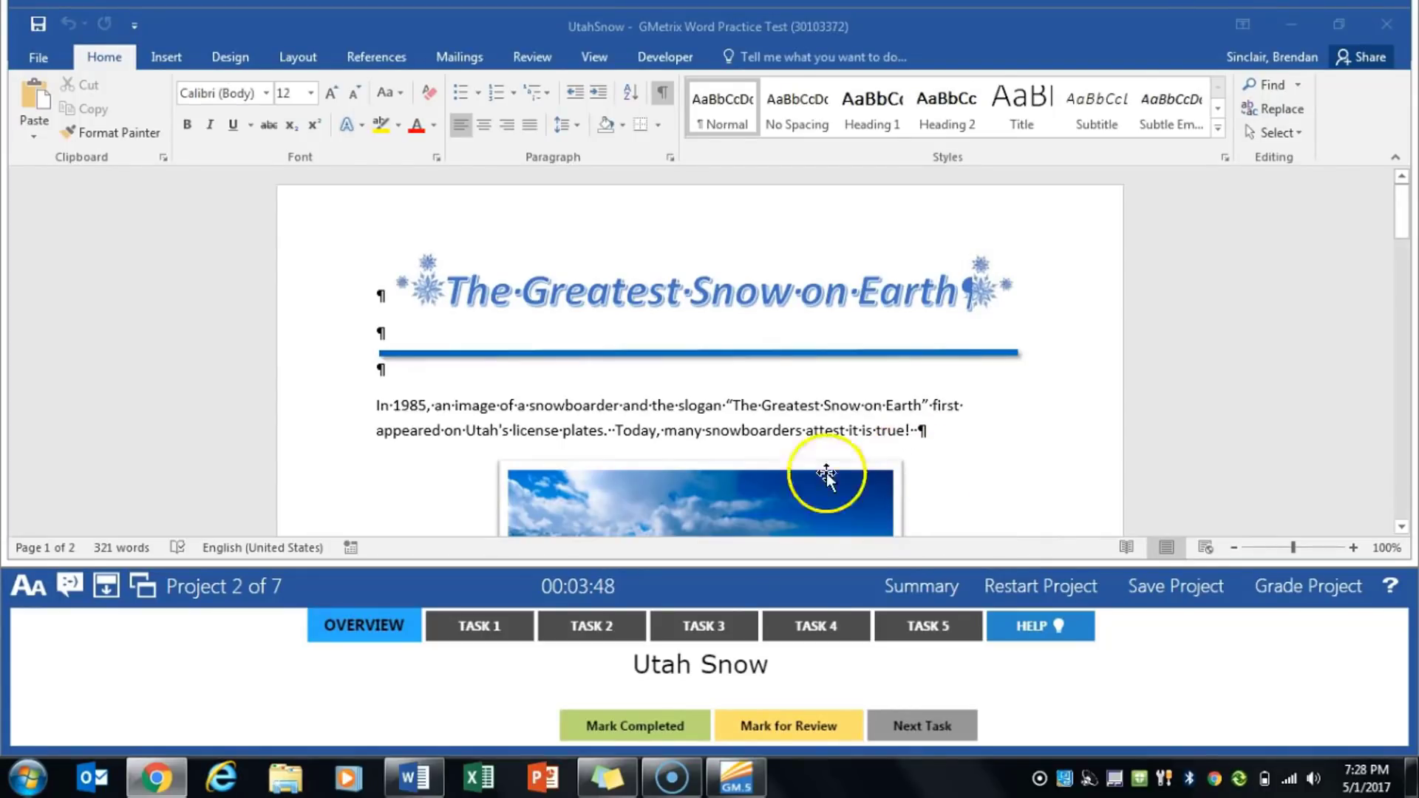
- Show the Utah Snow project's Task 1 instructions, apply the Lines (Distinctive) style set to the document, and mark the task completed
left_click(502, 629)
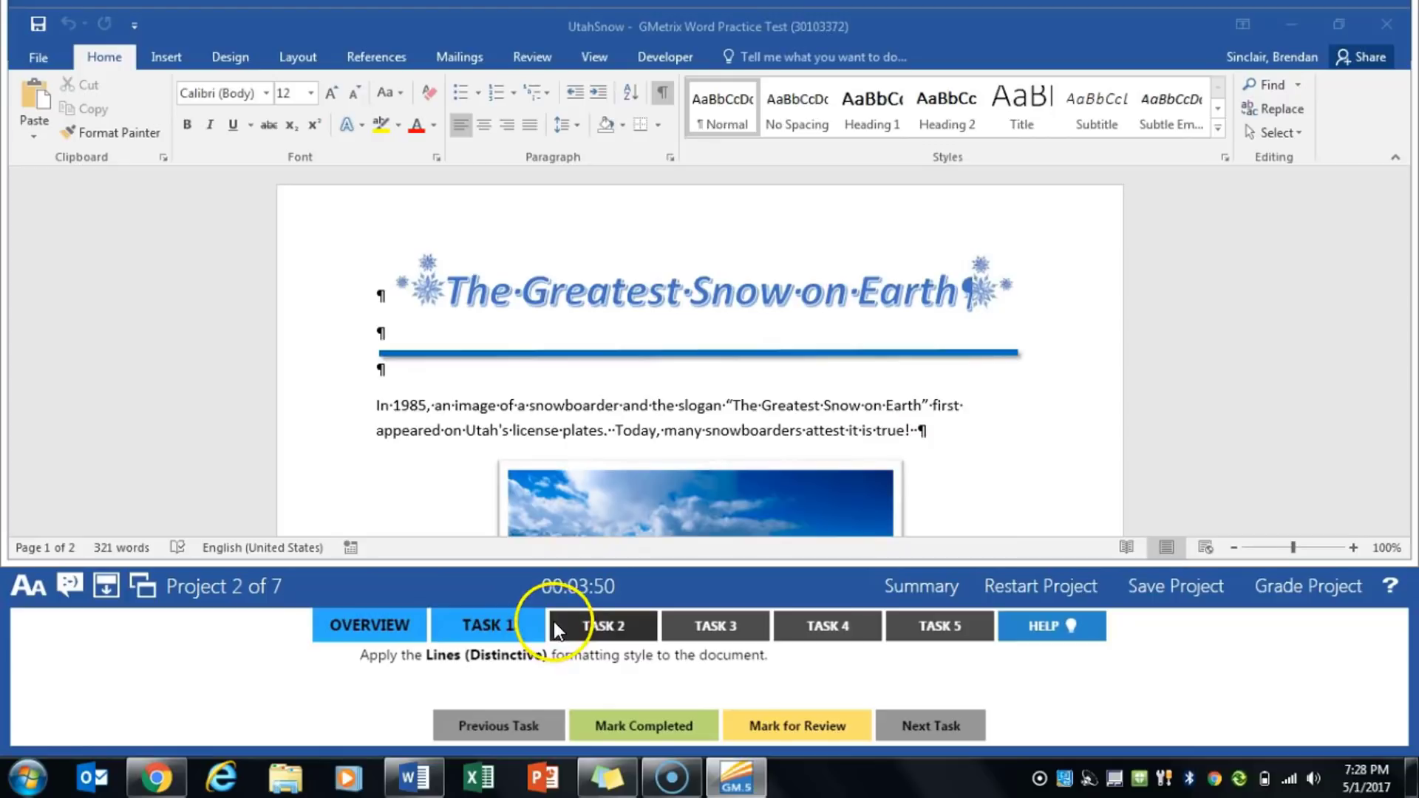
left_click(492, 416)
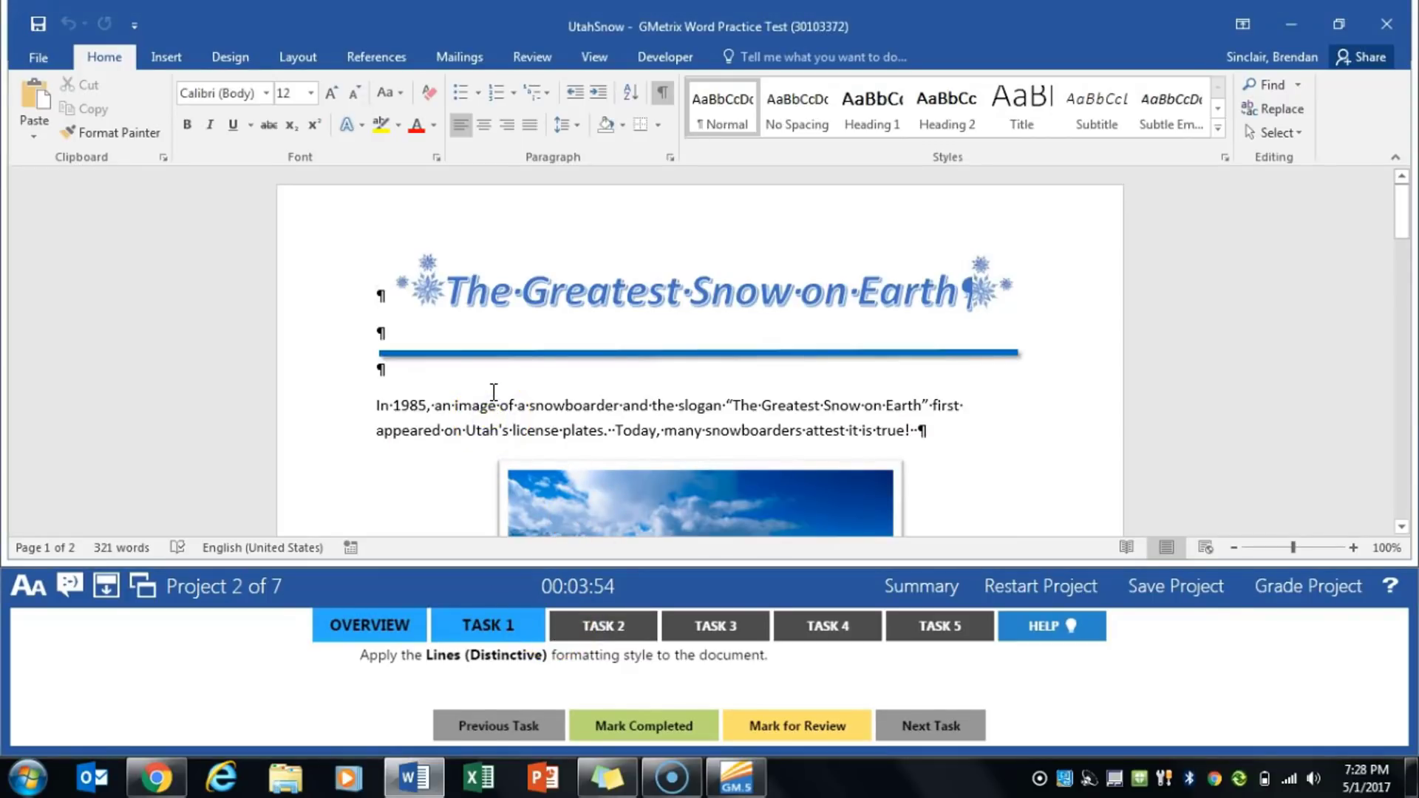
left_click(475, 407)
left_click(414, 250)
left_click(239, 55)
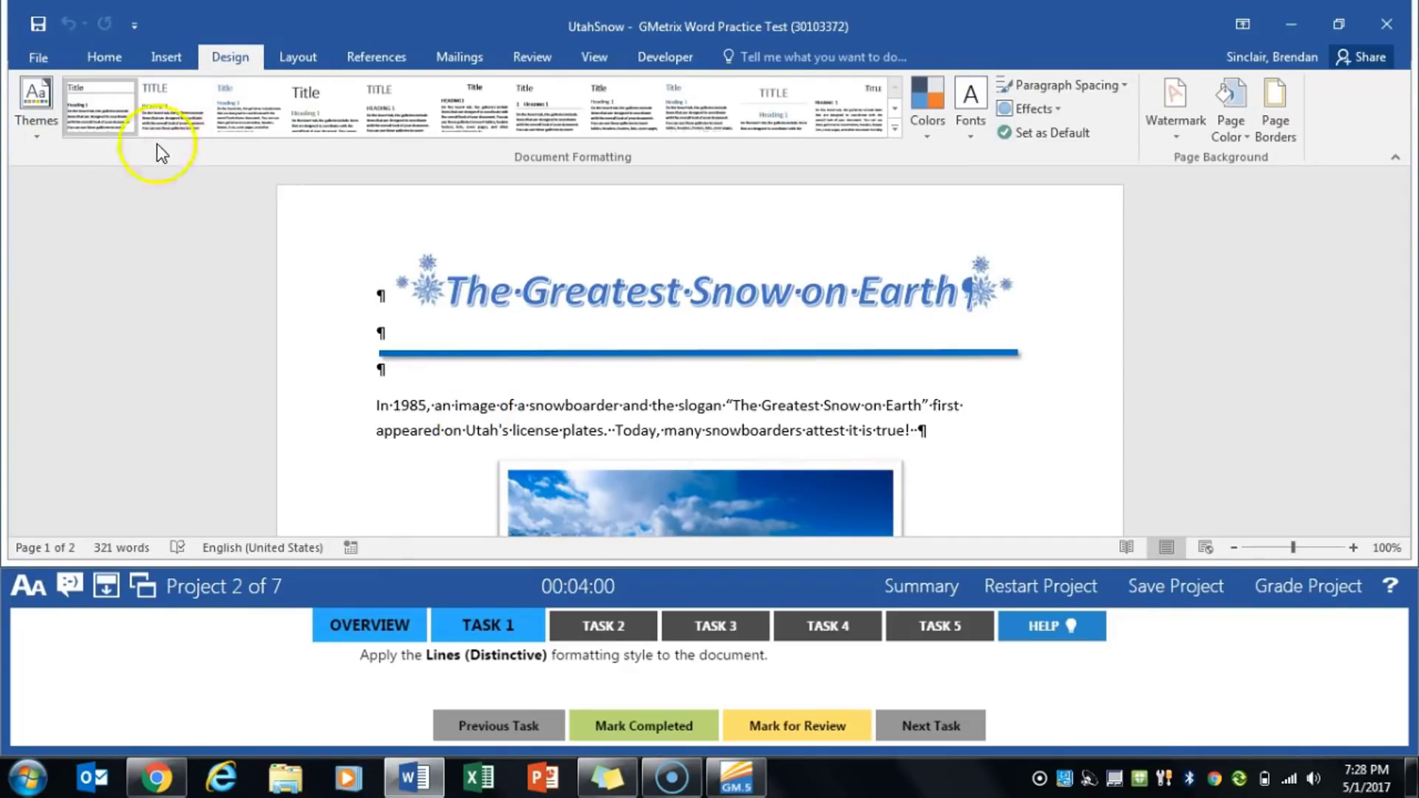
left_click(895, 130)
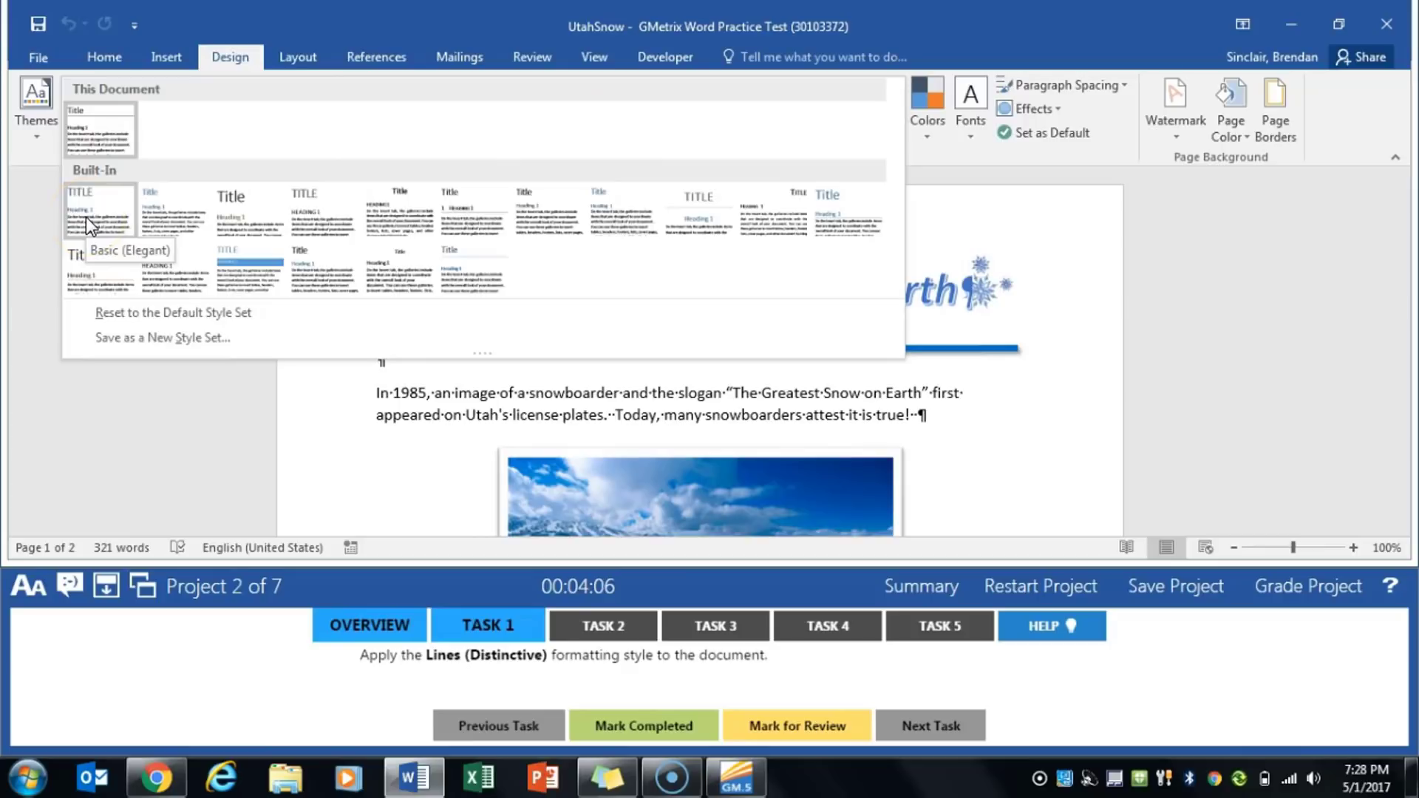
left_click(797, 206)
left_click(662, 734)
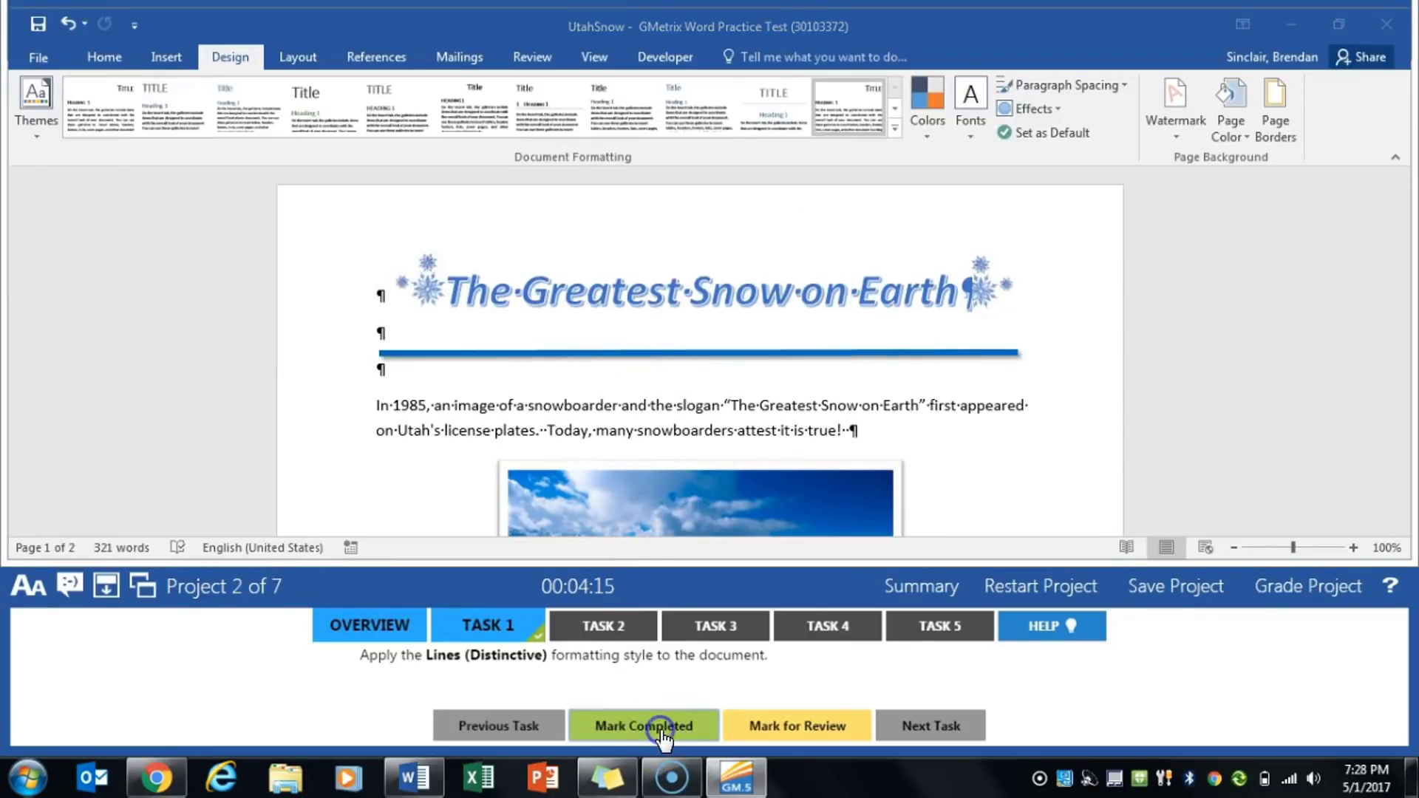
- Show the Task 2 instructions, add Bold Numbers 3 page numbers at the bottom of all pages, and mark the task completed
left_click(601, 627)
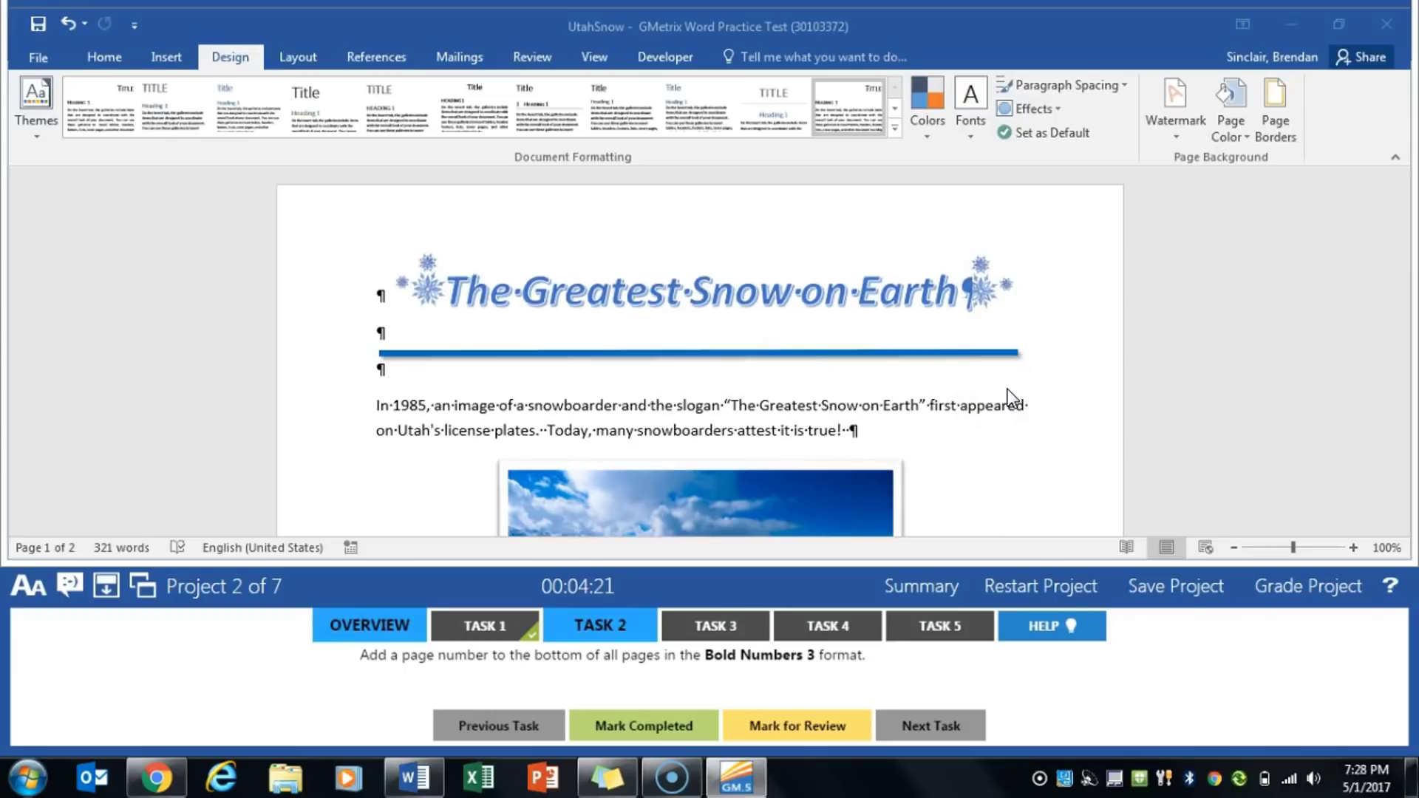
left_click(181, 58)
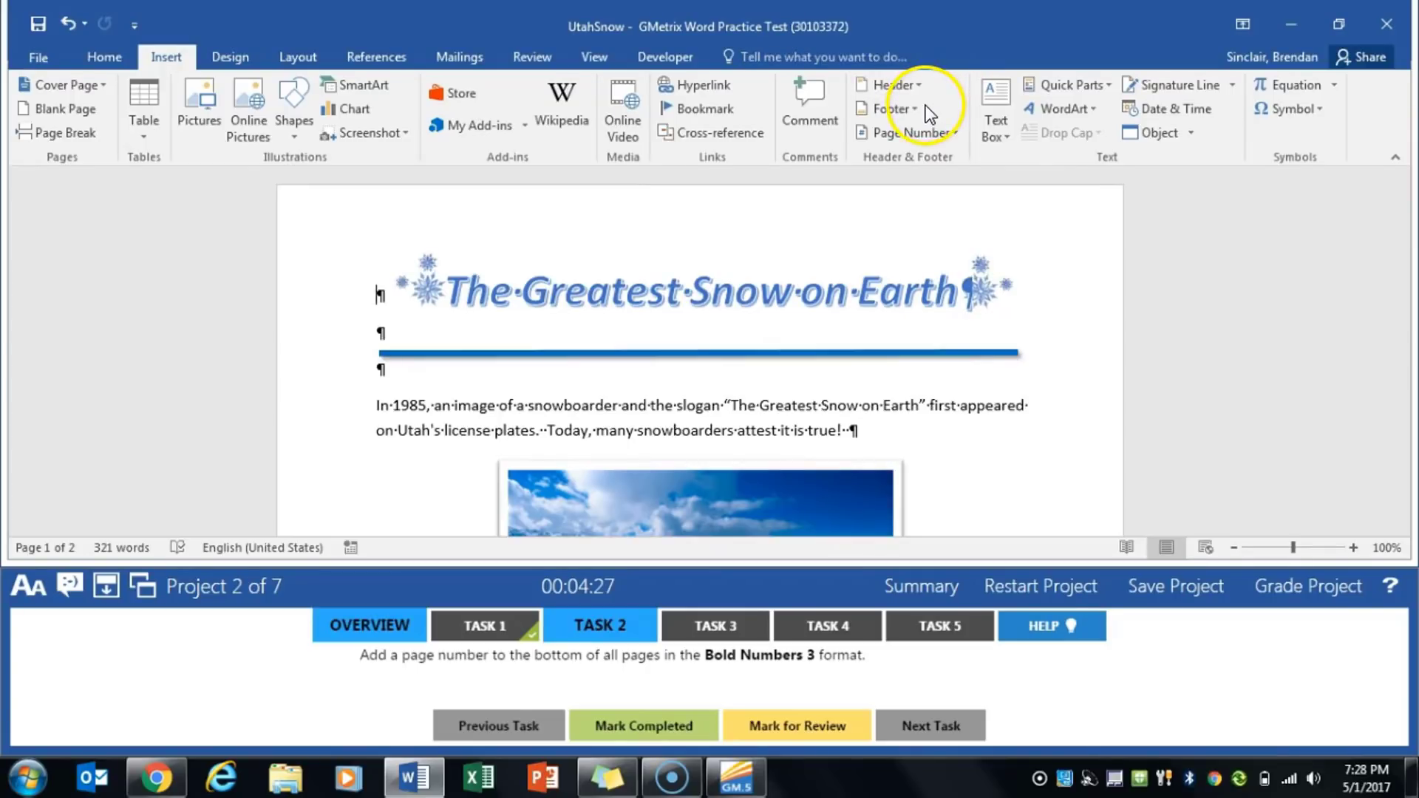
left_click(955, 140)
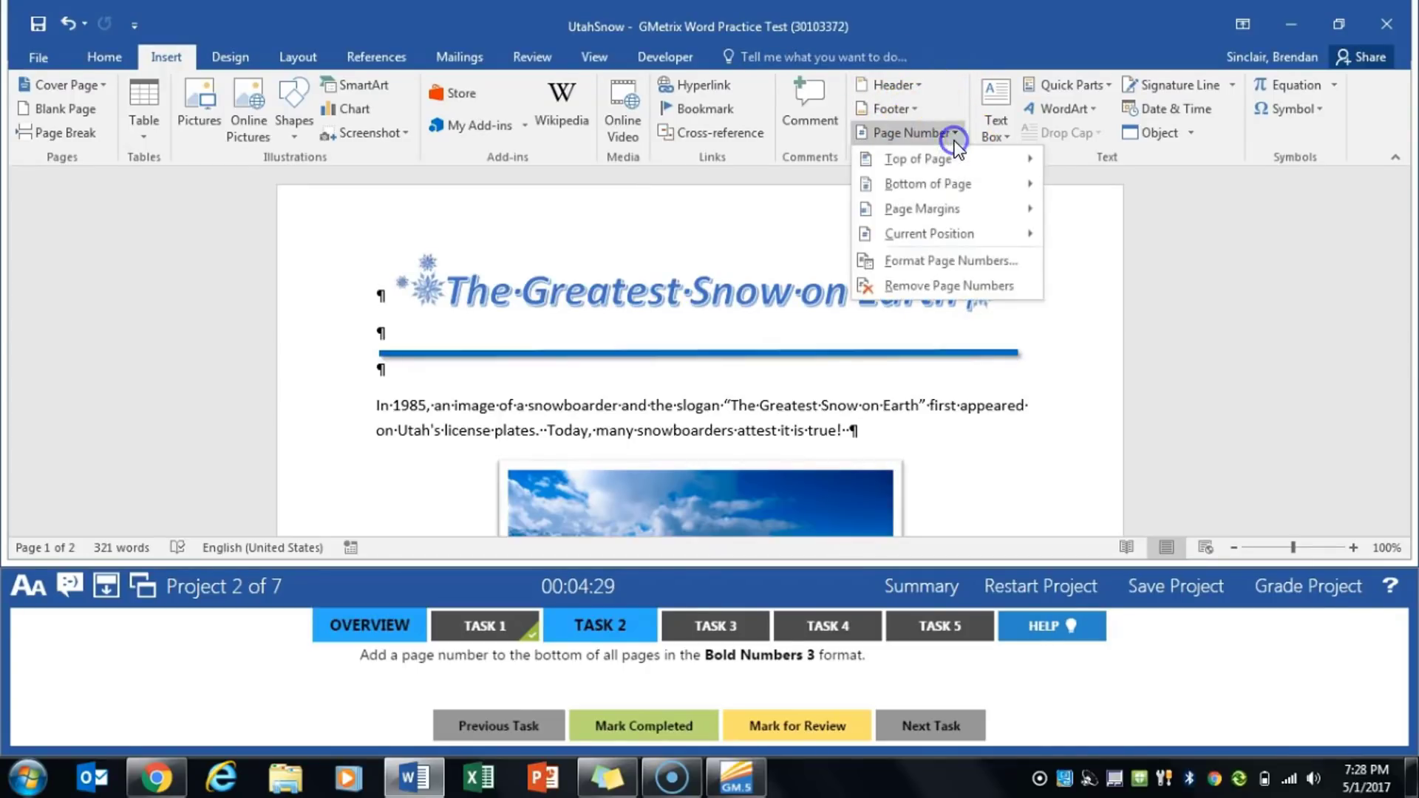
mouse_move(974, 196)
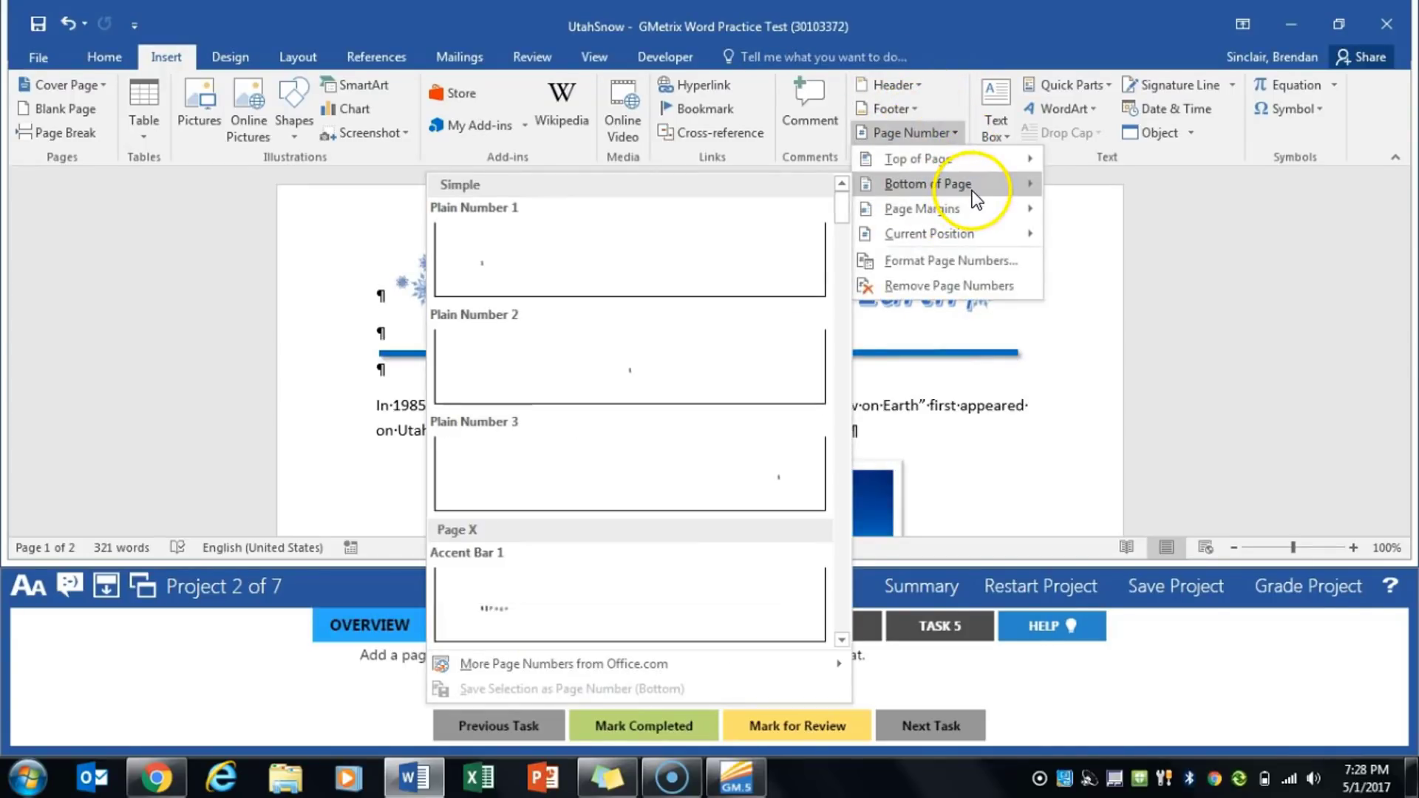
scroll(690, 421, "down", 8)
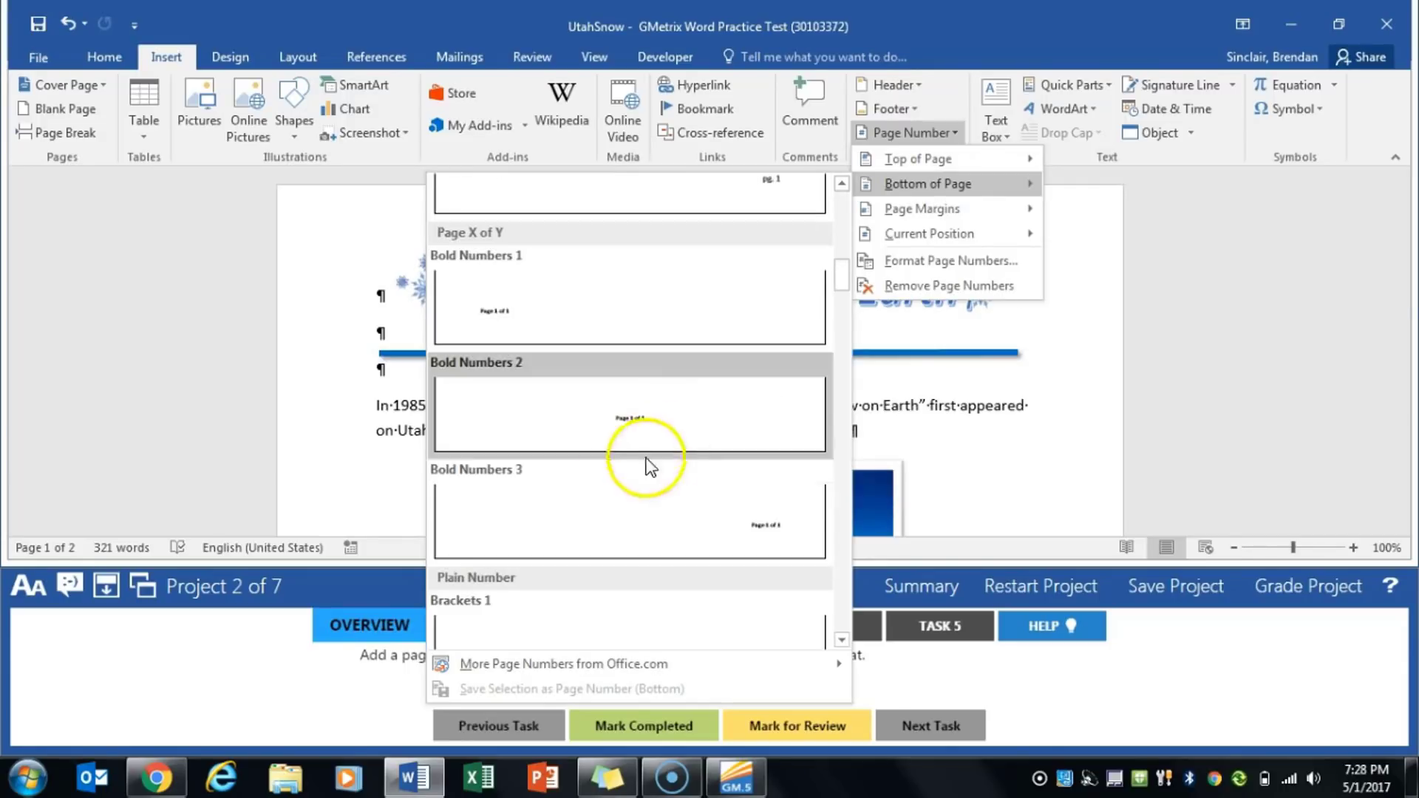
left_click(584, 513)
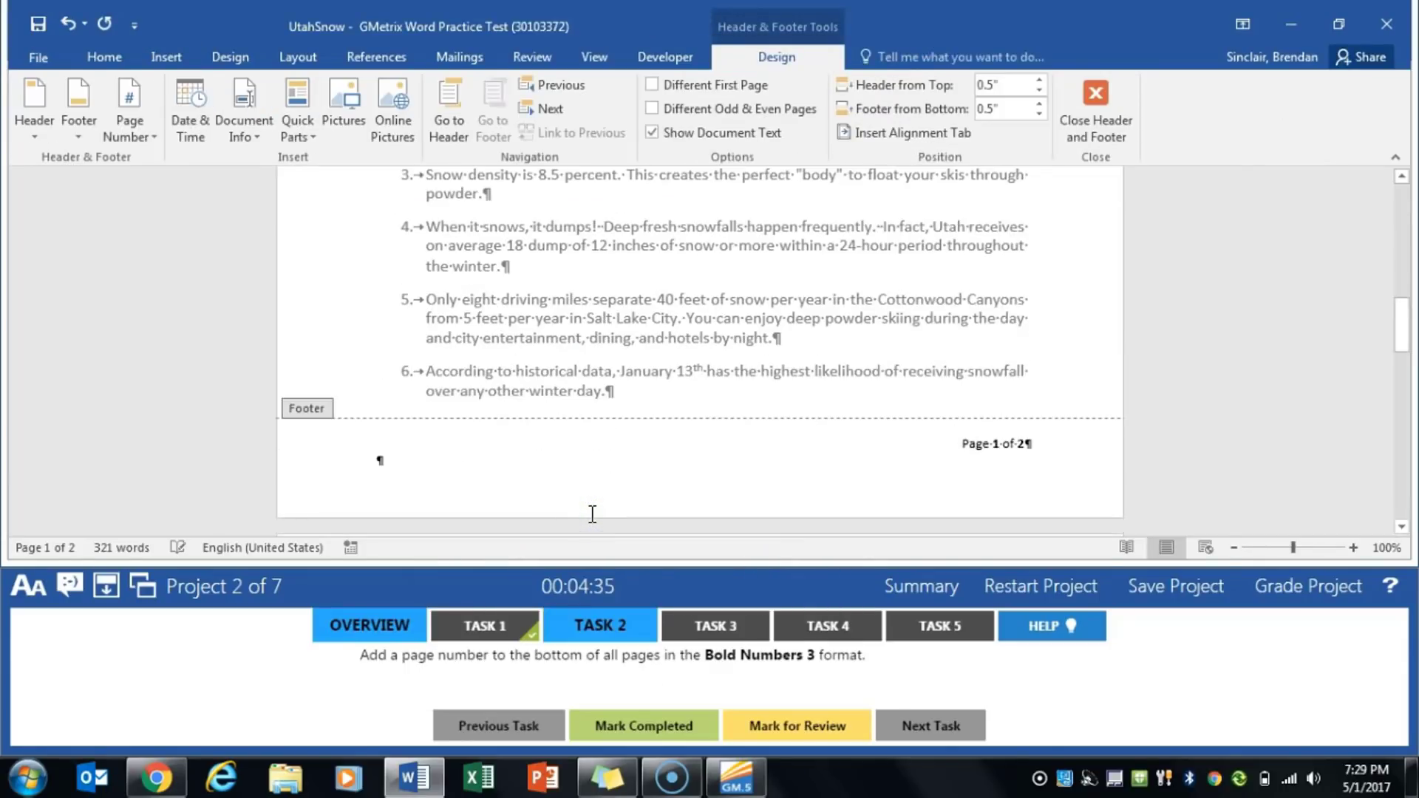
left_click(1097, 107)
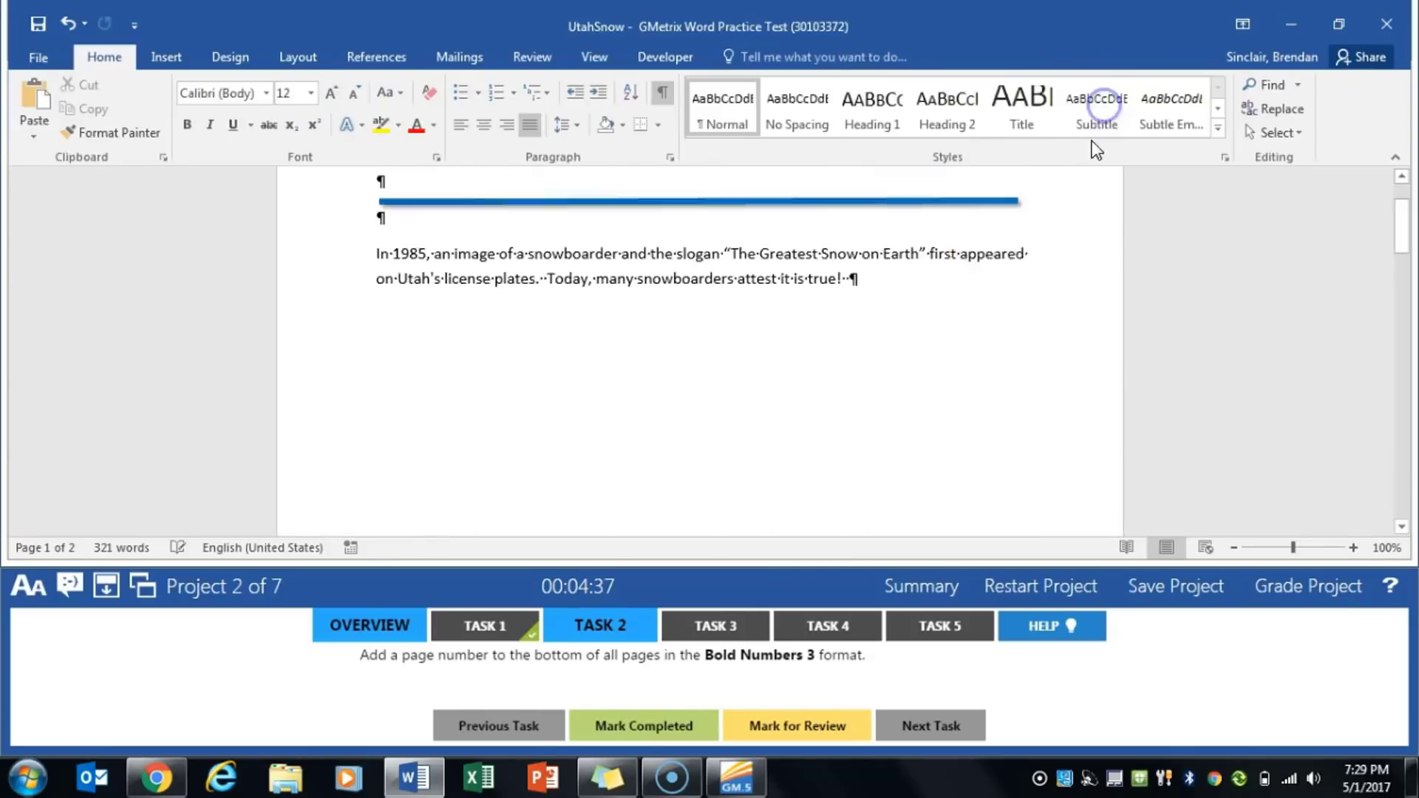
left_click(646, 726)
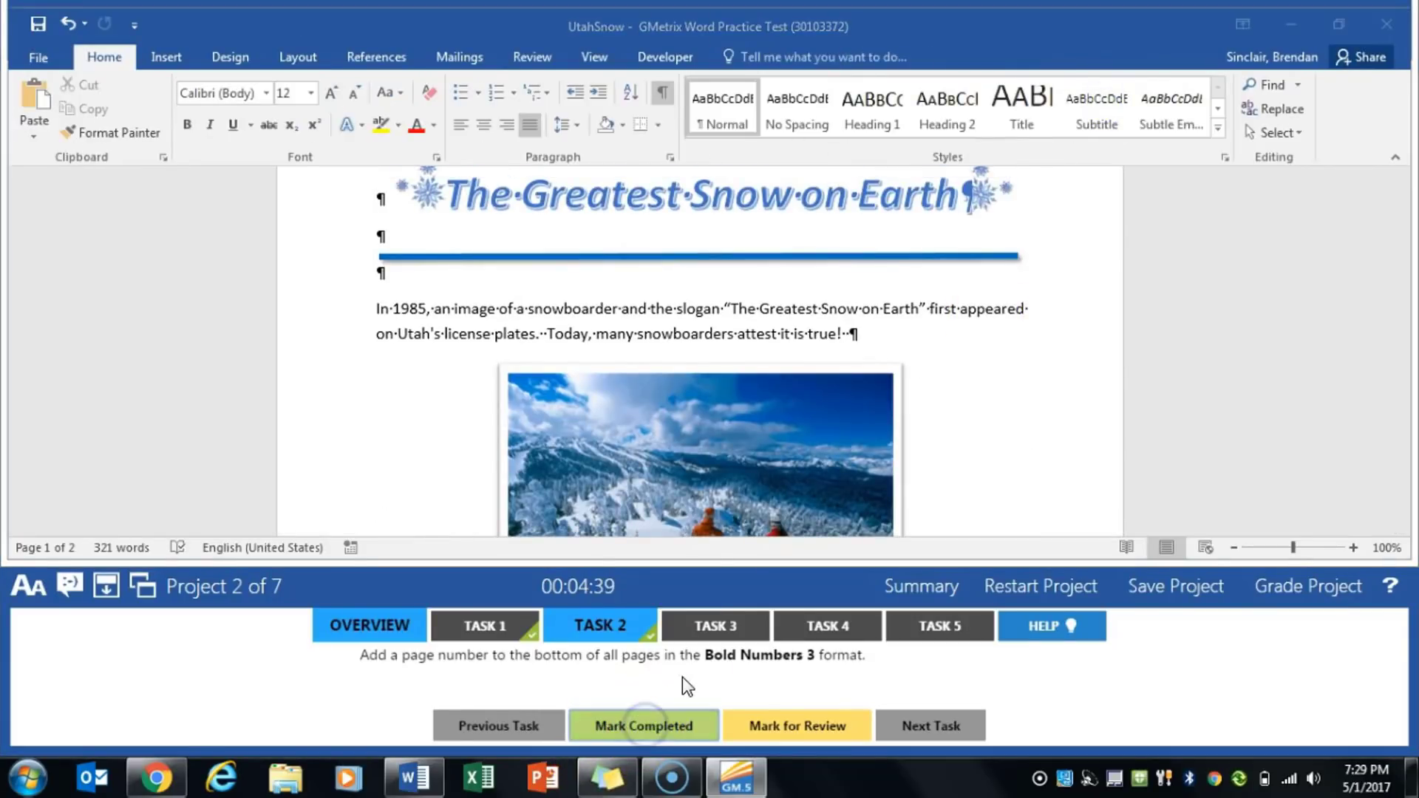
- Show the Task 3 instructions, add the DRAFT 1 watermark to all pages, and mark the task completed
left_click(718, 626)
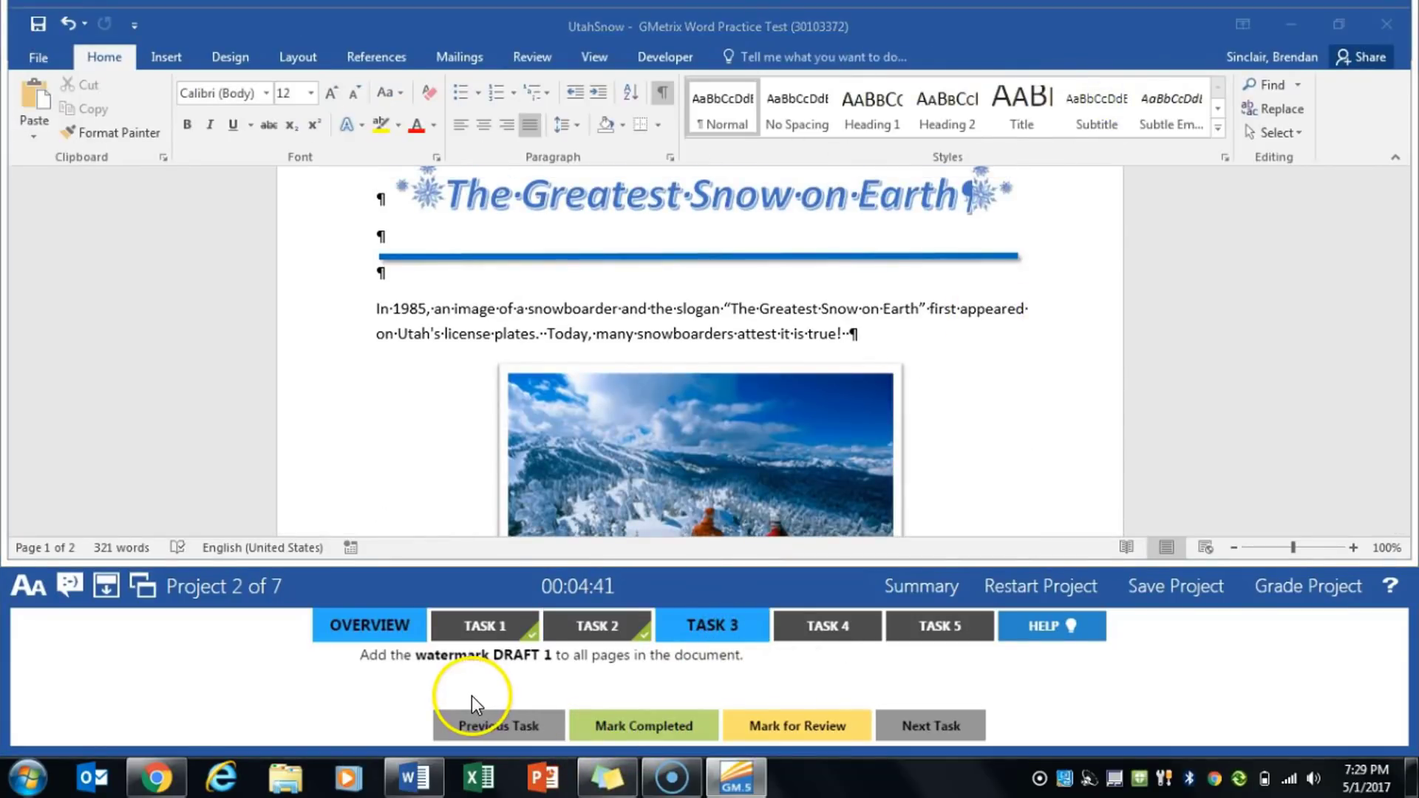
left_click(433, 465)
scroll(431, 463, "down", 1)
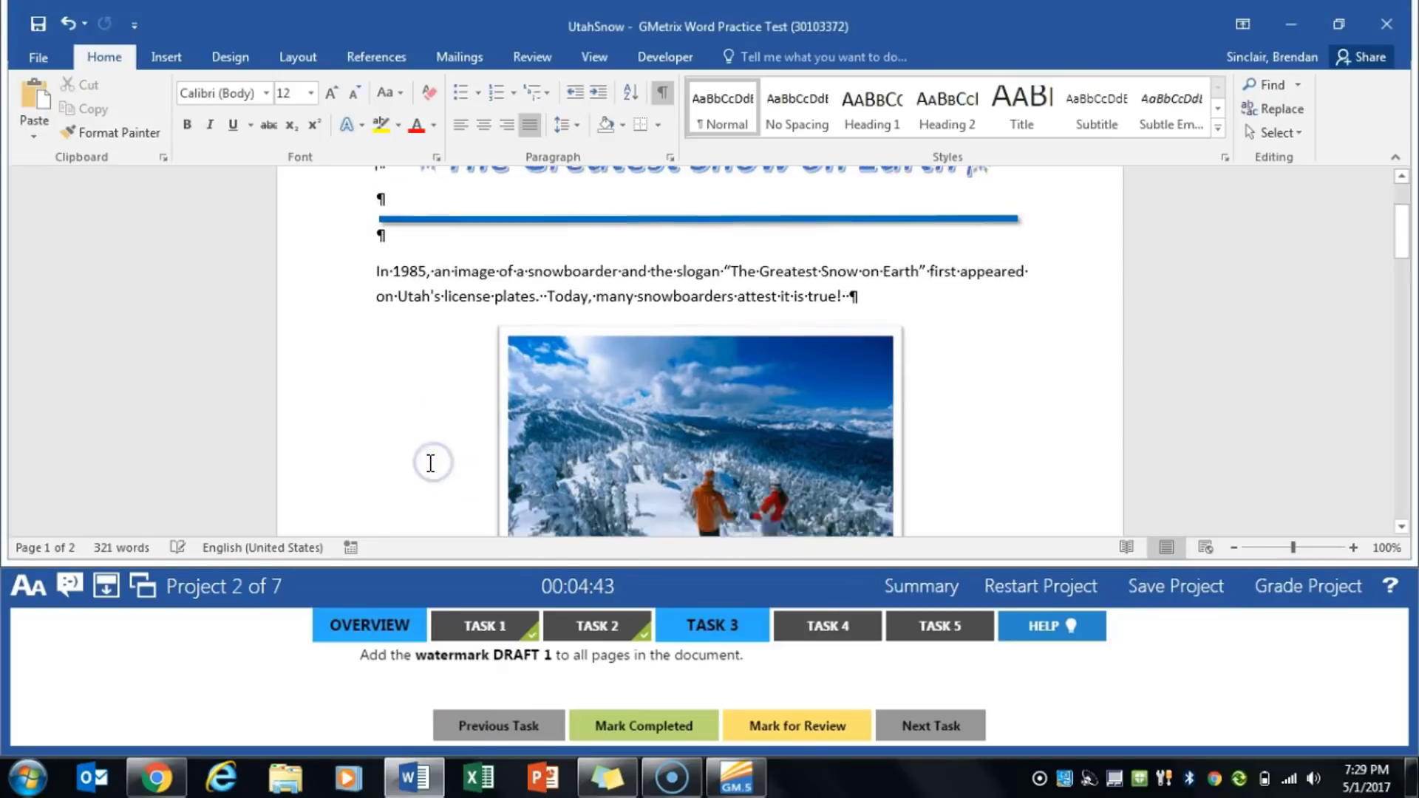
scroll(429, 468, "down", 5)
scroll(429, 467, "up", 4)
left_click(234, 59)
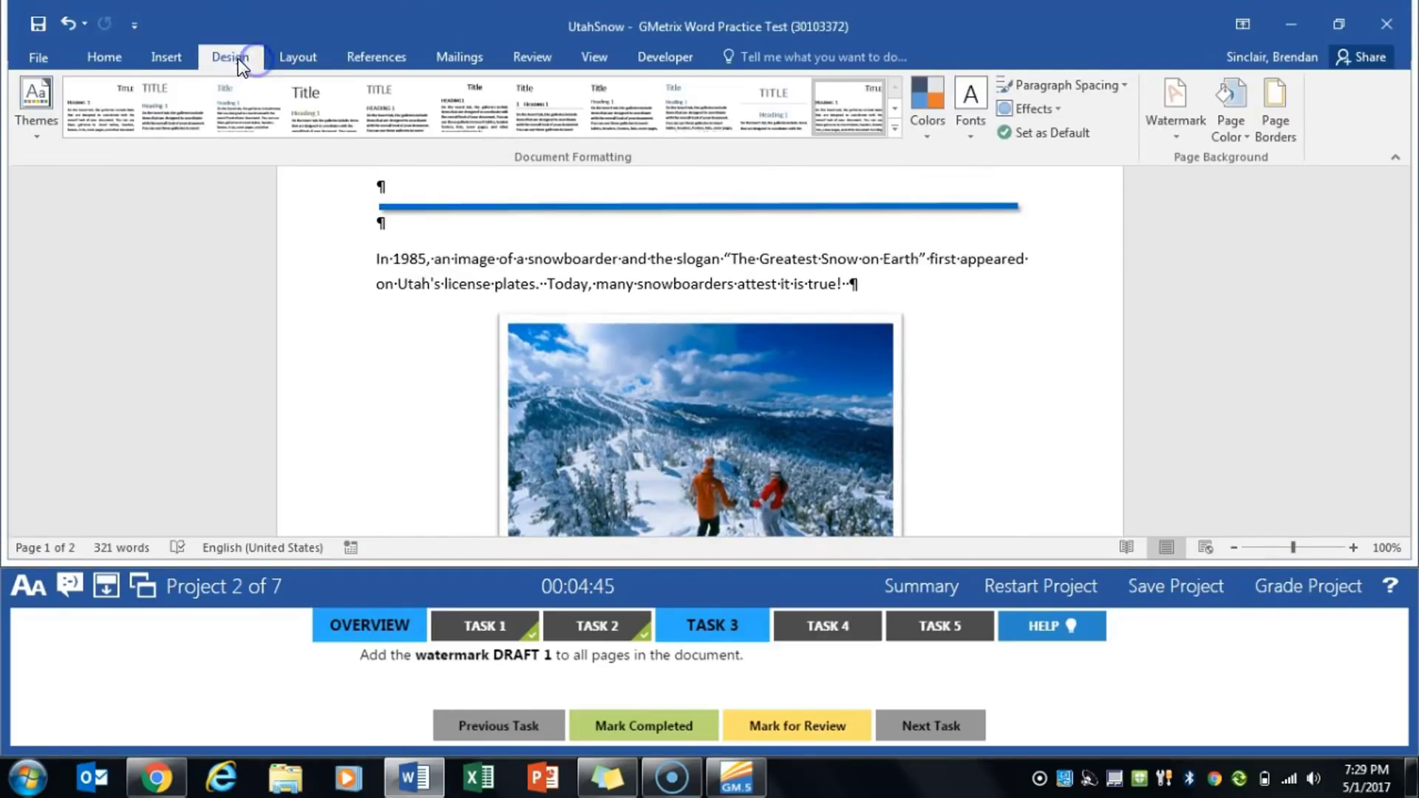
left_click(1180, 132)
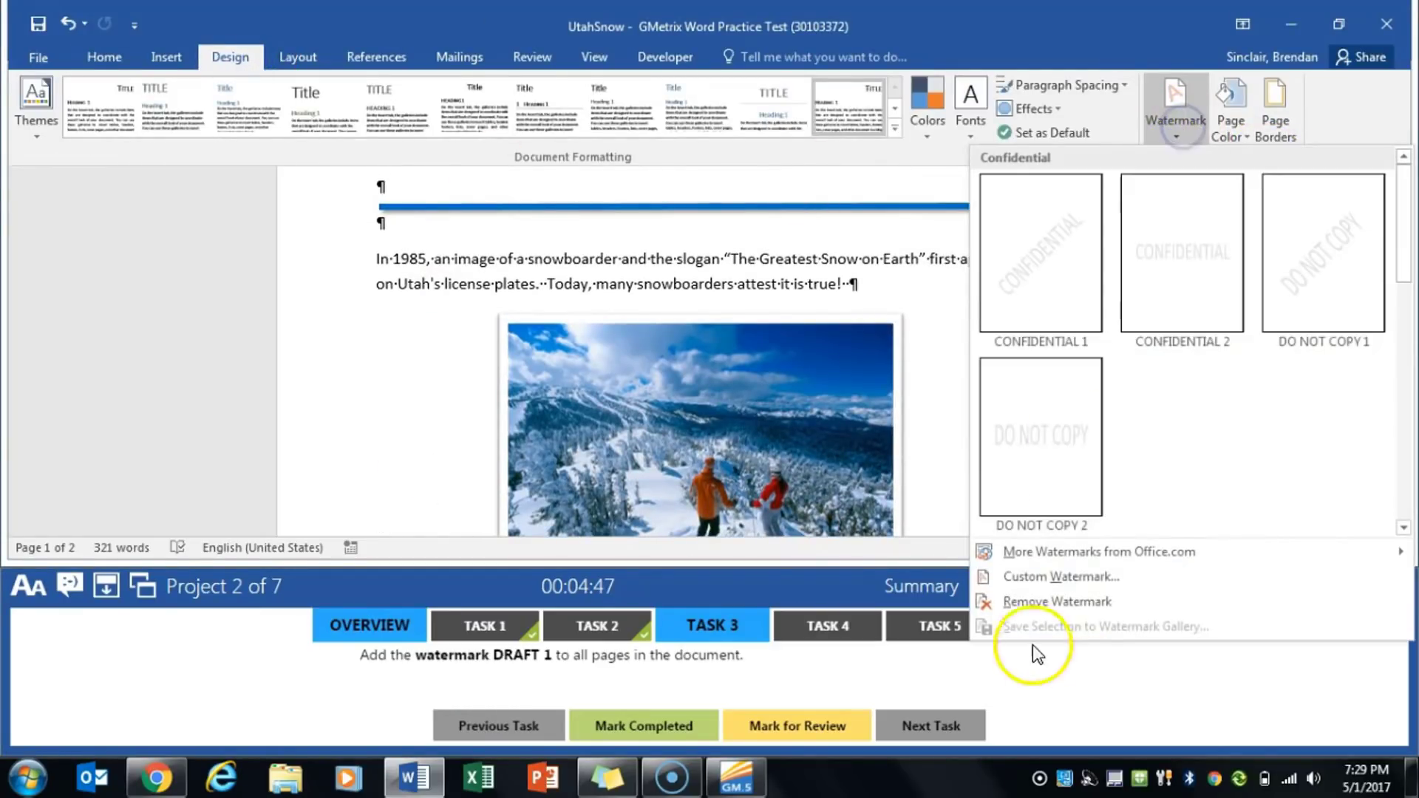
scroll(1173, 454, "down", 5)
left_click_drag(1398, 465, 1398, 339)
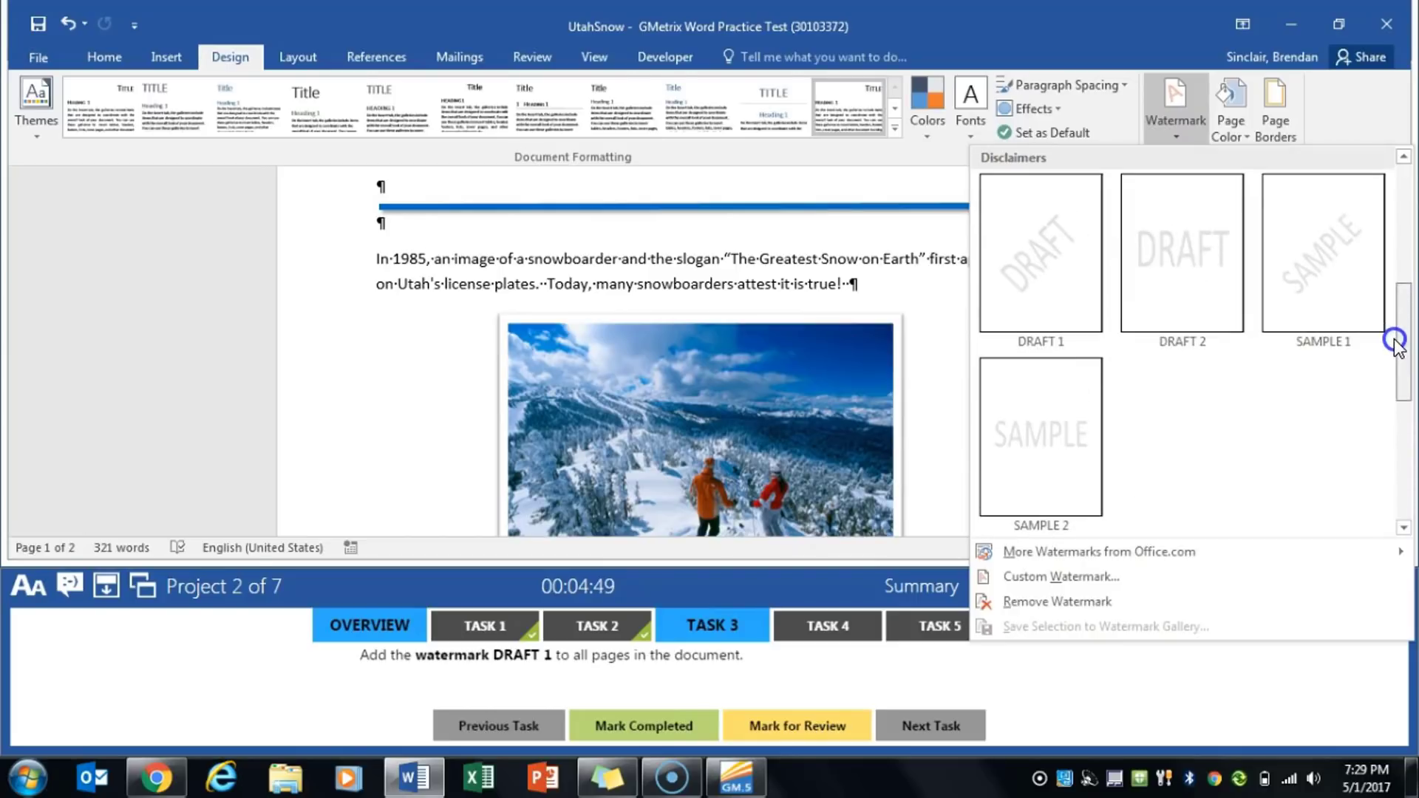
left_click(1067, 307)
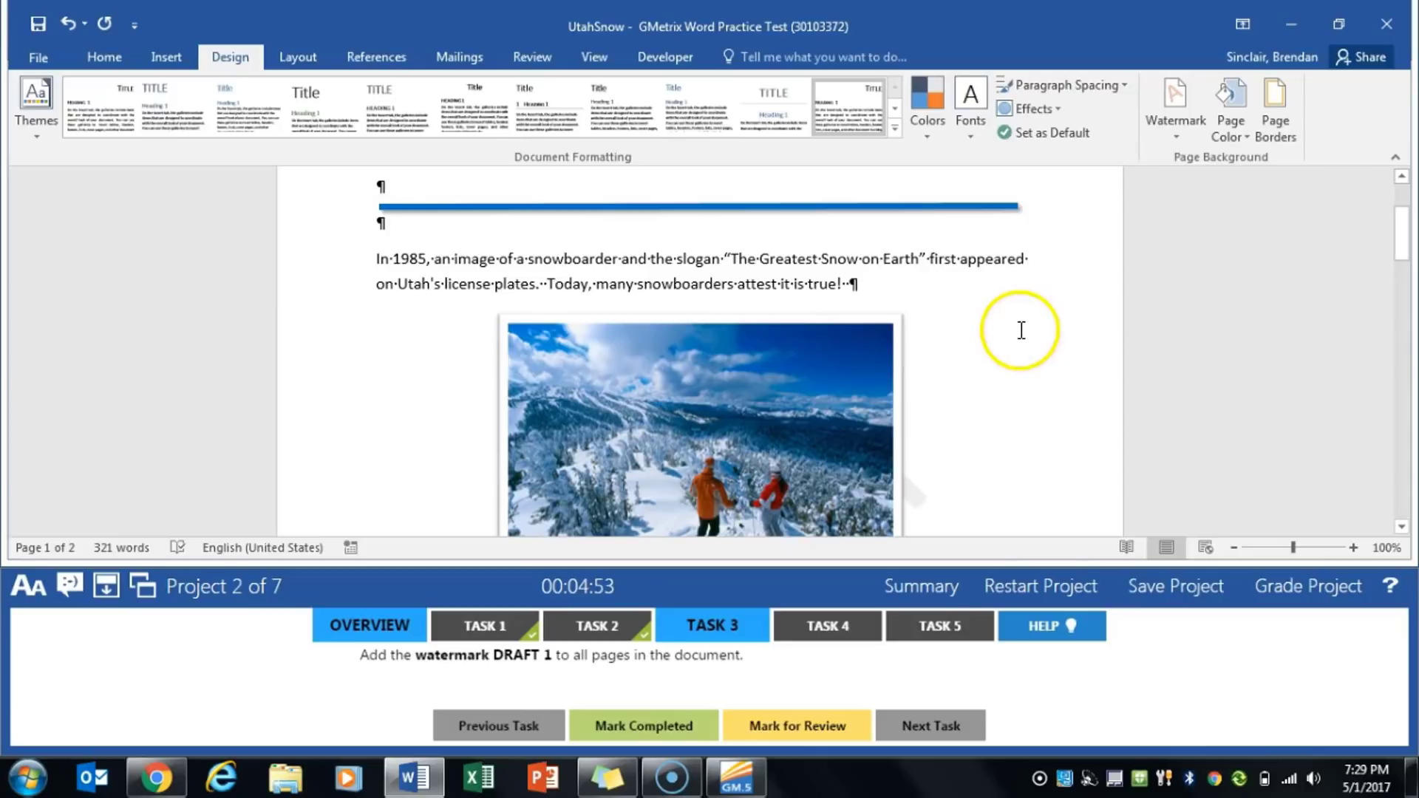
scroll(1020, 331, "down", 6)
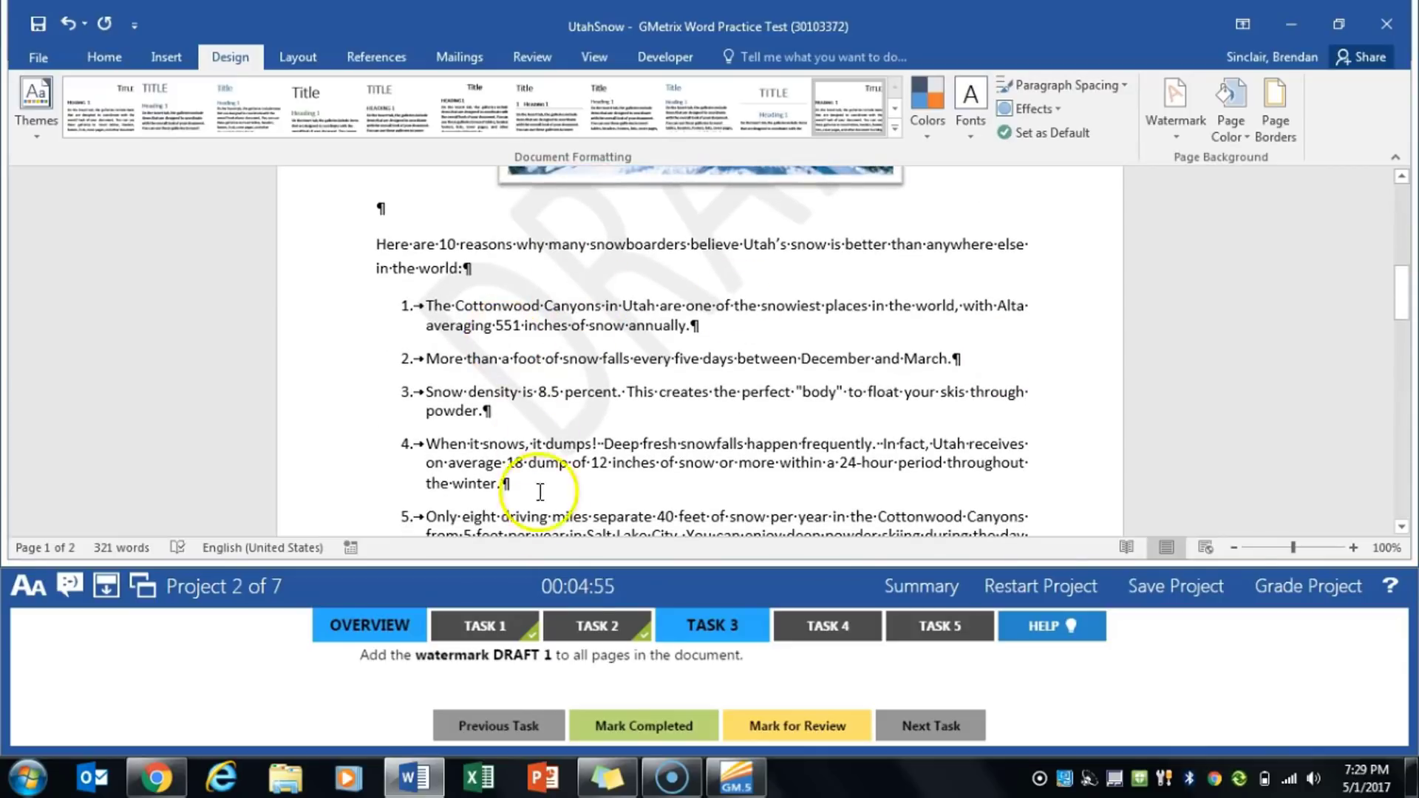
left_click(644, 726)
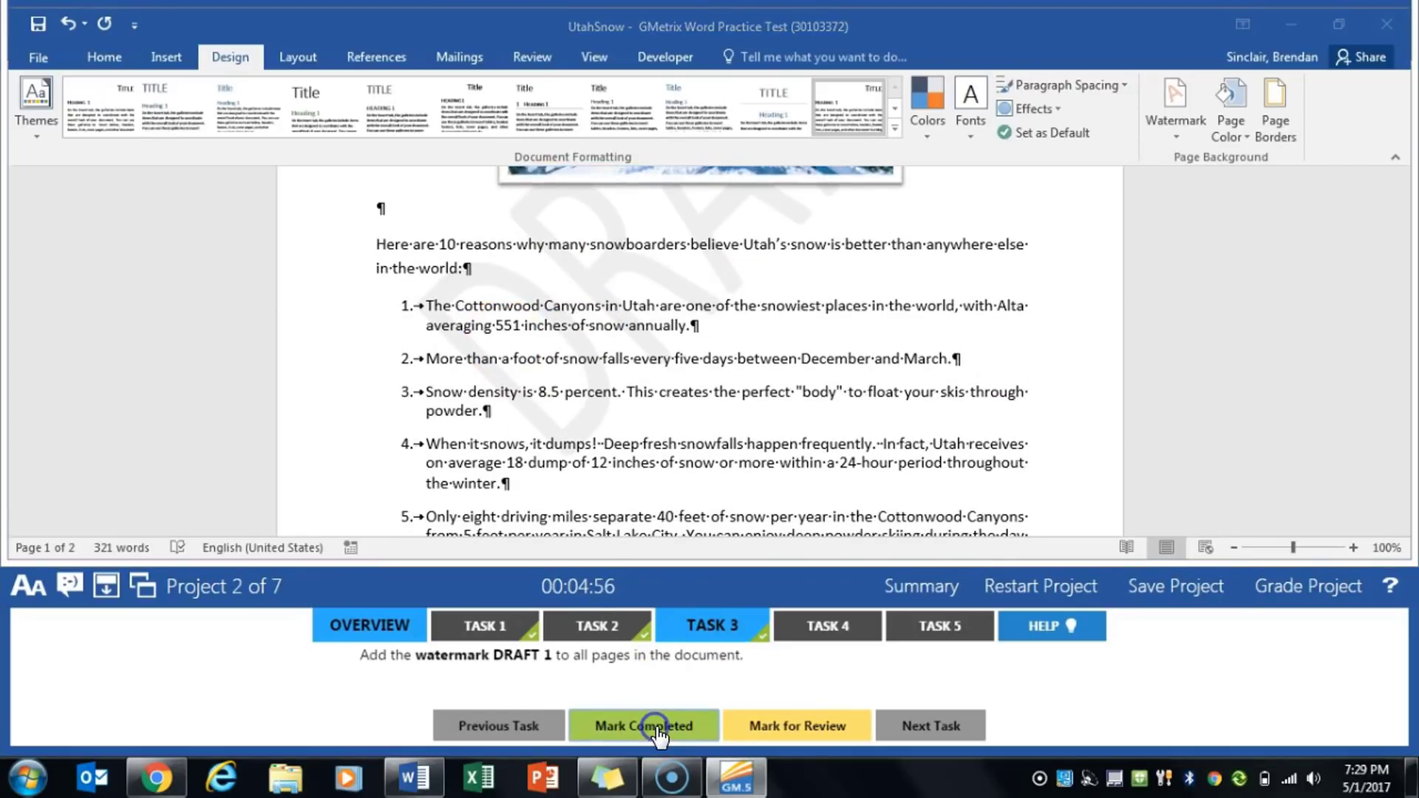
- Show the Task 4 instructions, replace all instances of snowboarder with skier, and mark the task completed
left_click(865, 626)
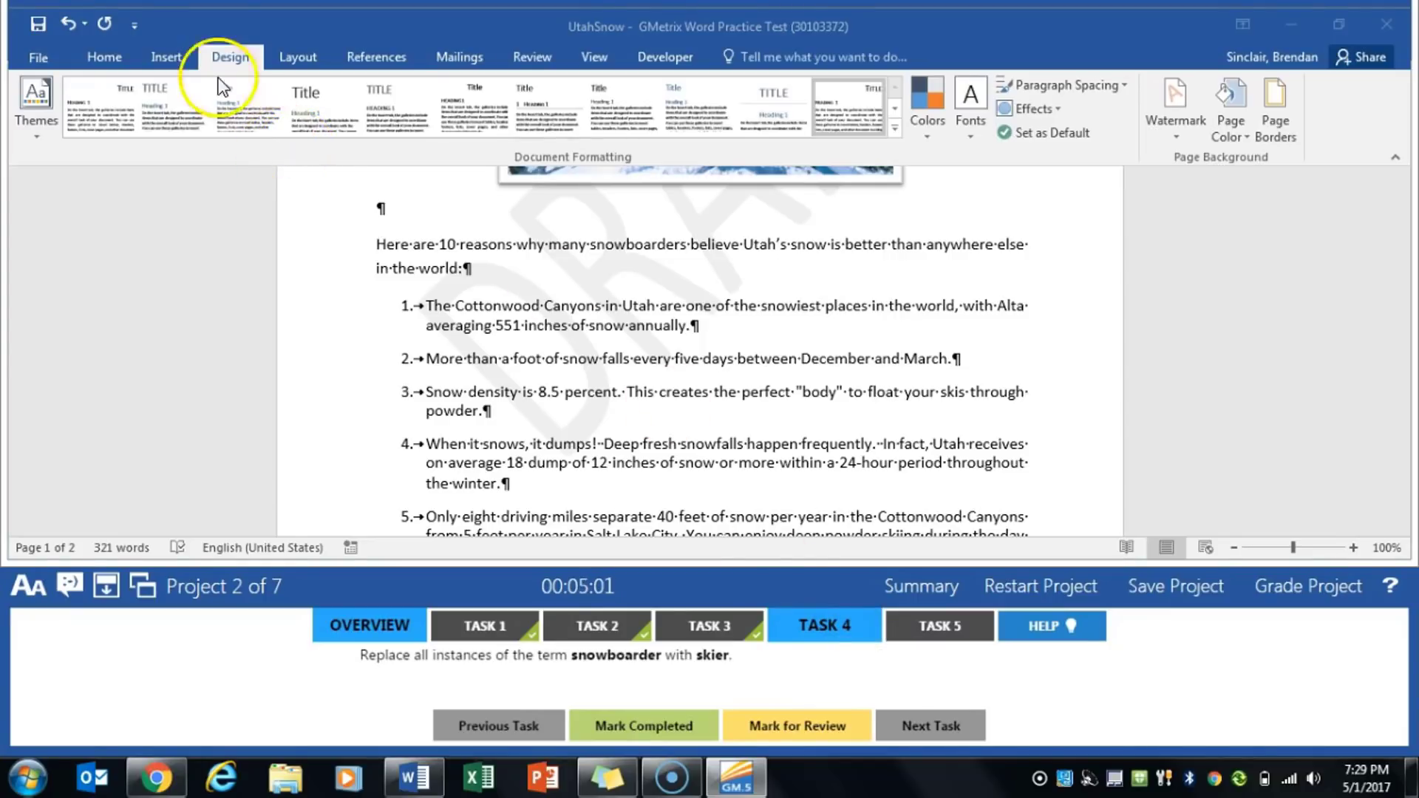
left_click(102, 56)
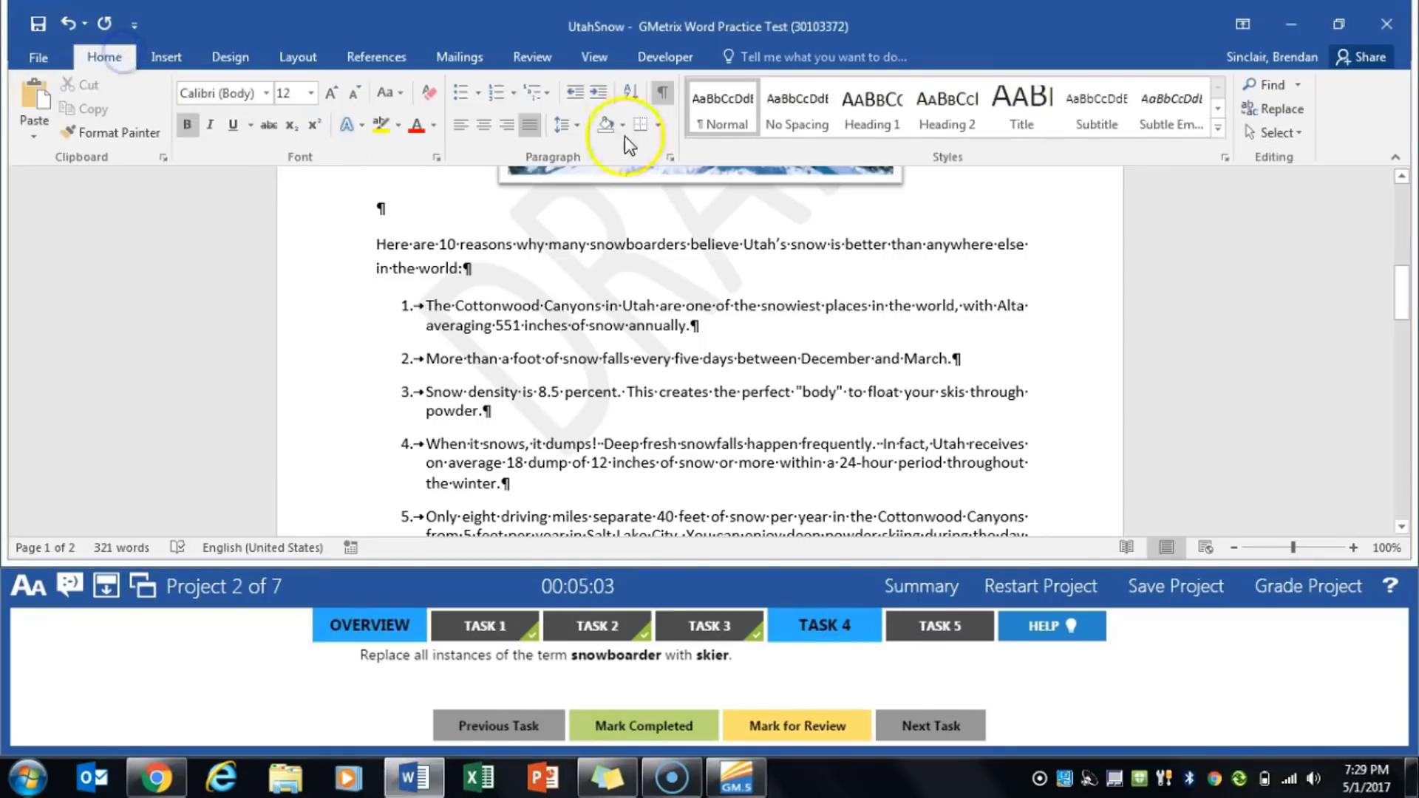
left_click(1290, 108)
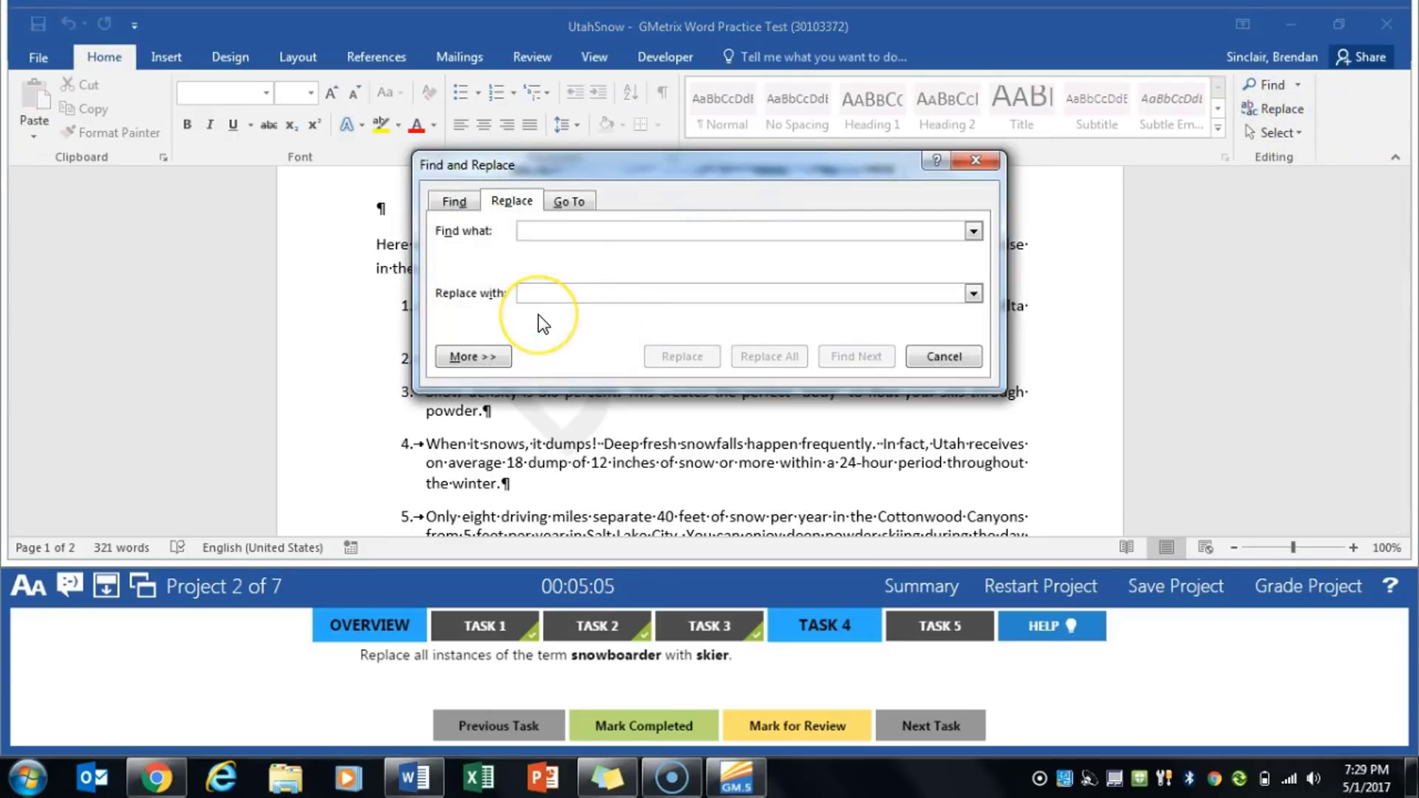
type("snowboarder")
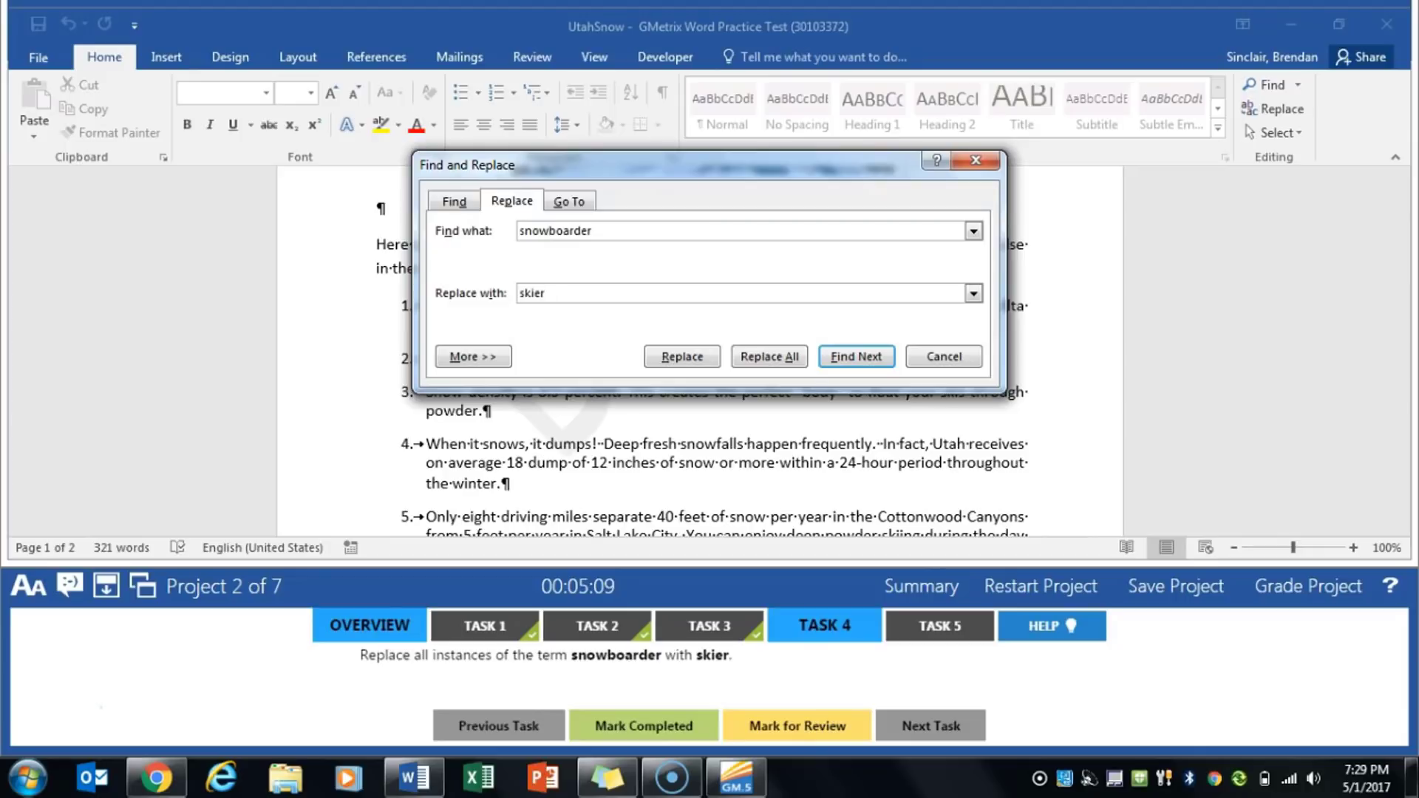
left_click(769, 358)
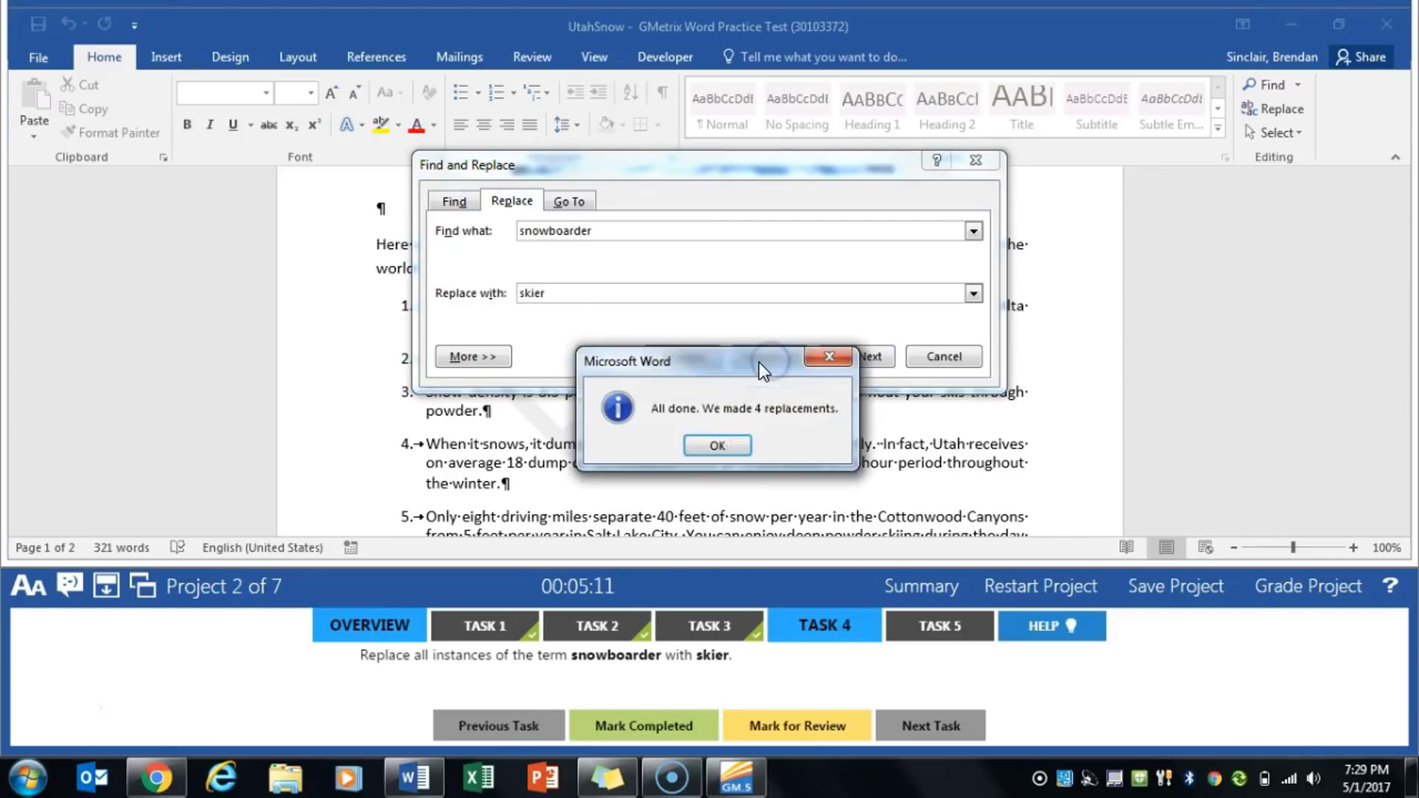
left_click(703, 443)
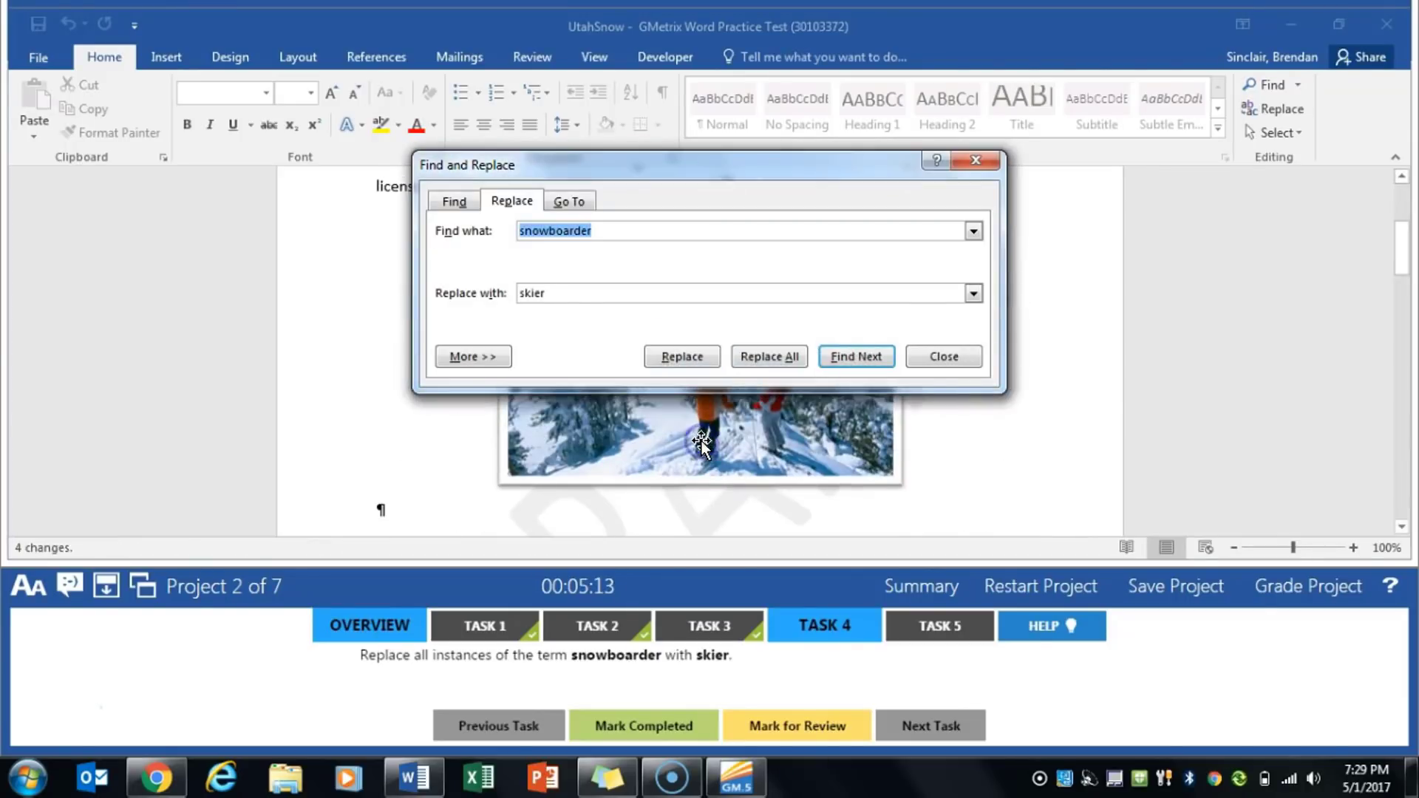
left_click(975, 356)
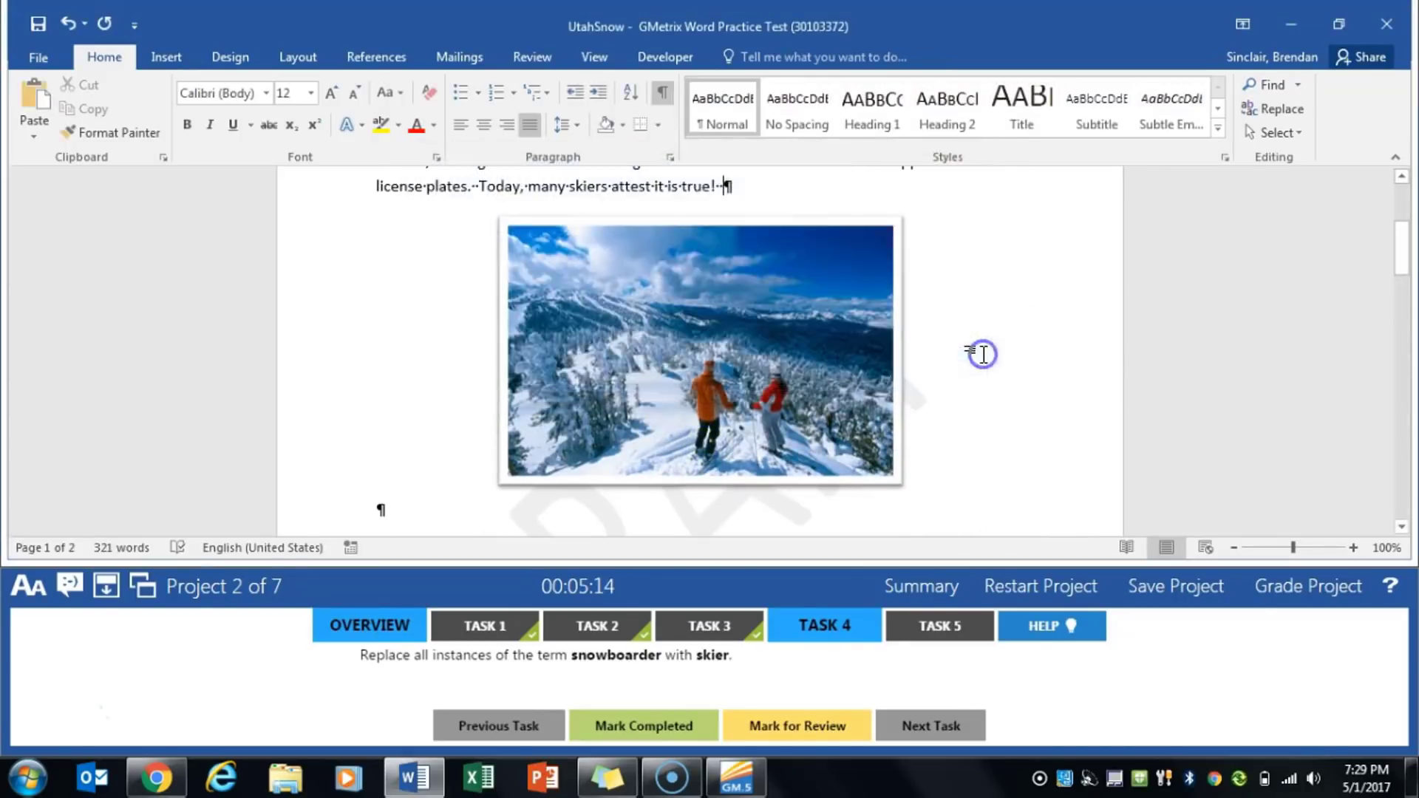
left_click(649, 724)
- Show the Task 5 instructions and open the text pane of the SmartArt equation on page 2
left_click(950, 628)
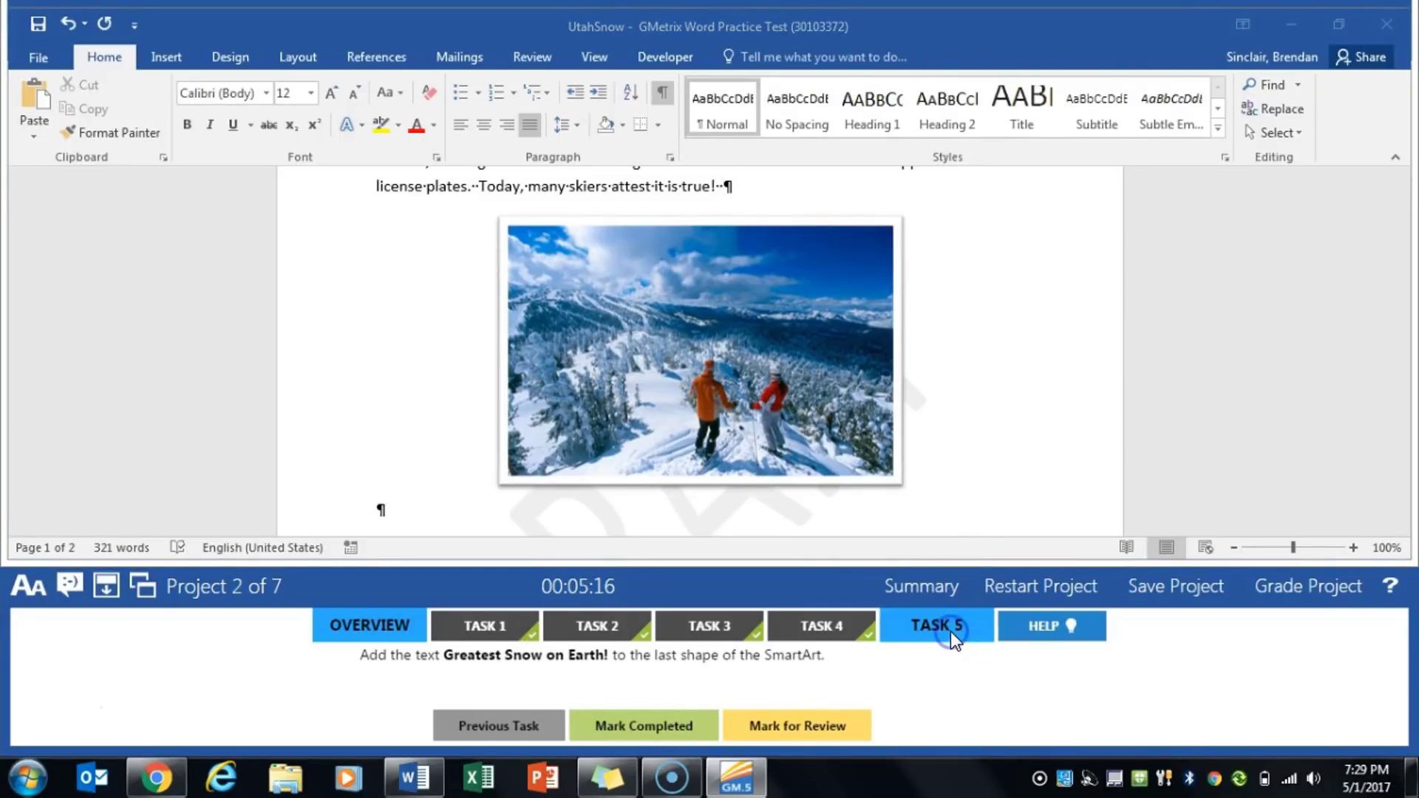
left_click(989, 513)
scroll(1008, 399, "down", 20)
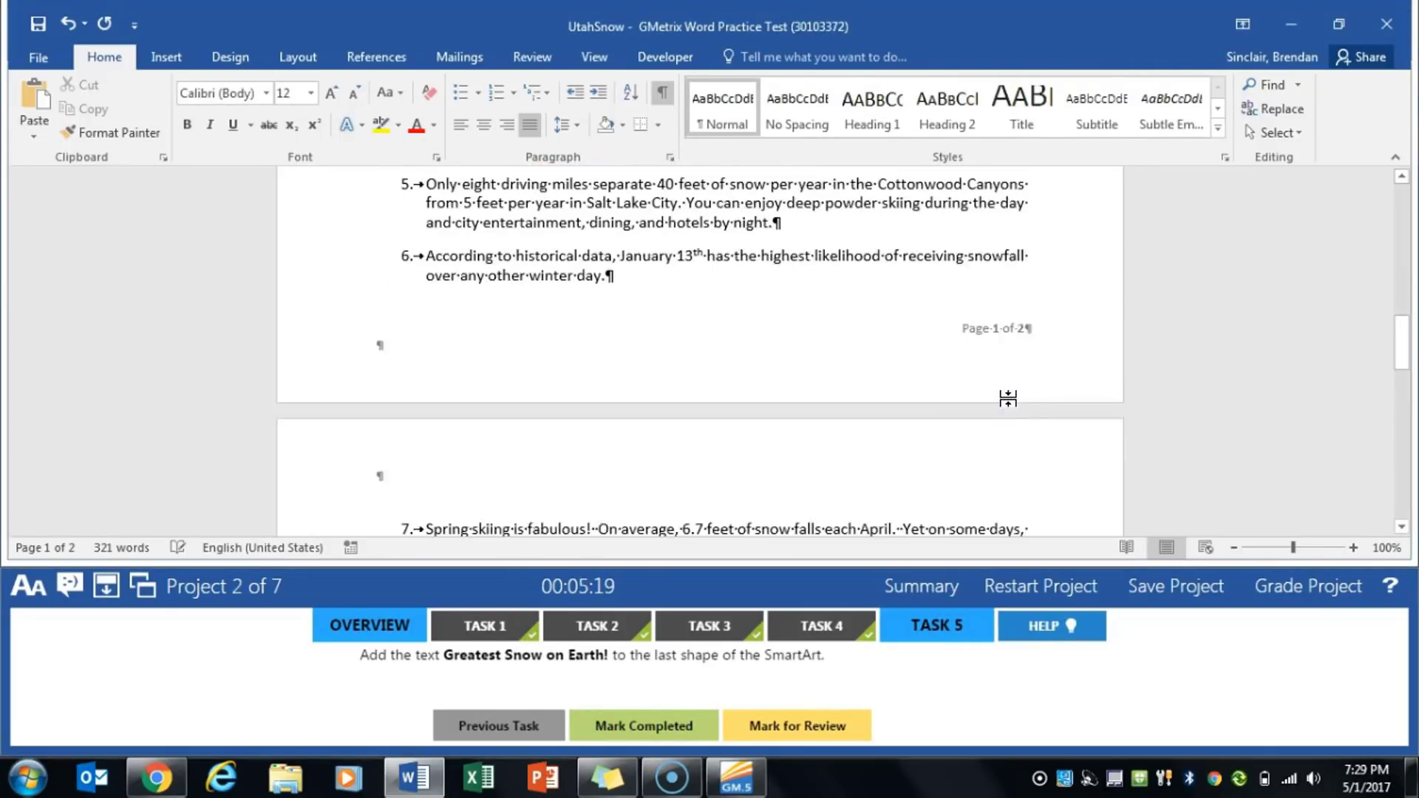
scroll(742, 424, "up", 2)
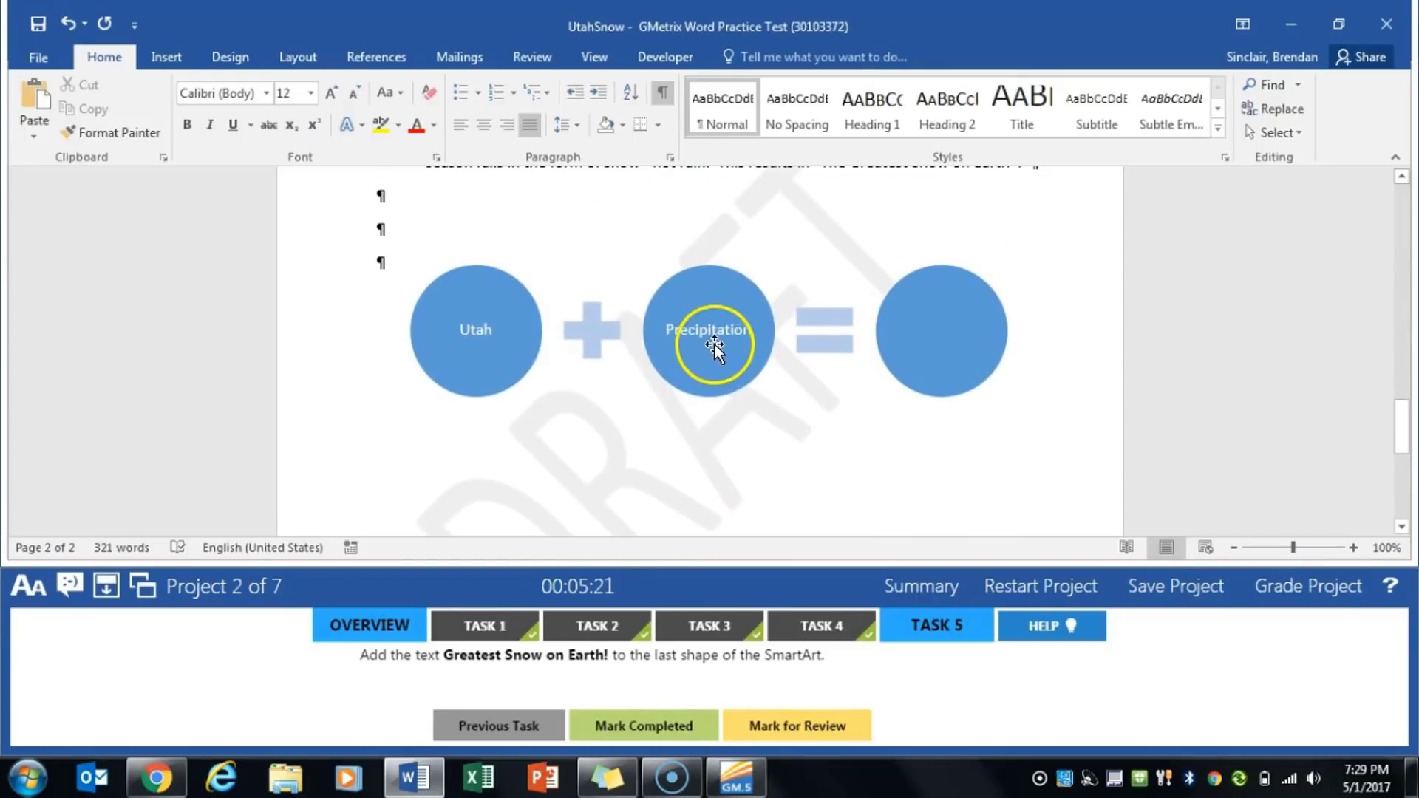
left_click(808, 402)
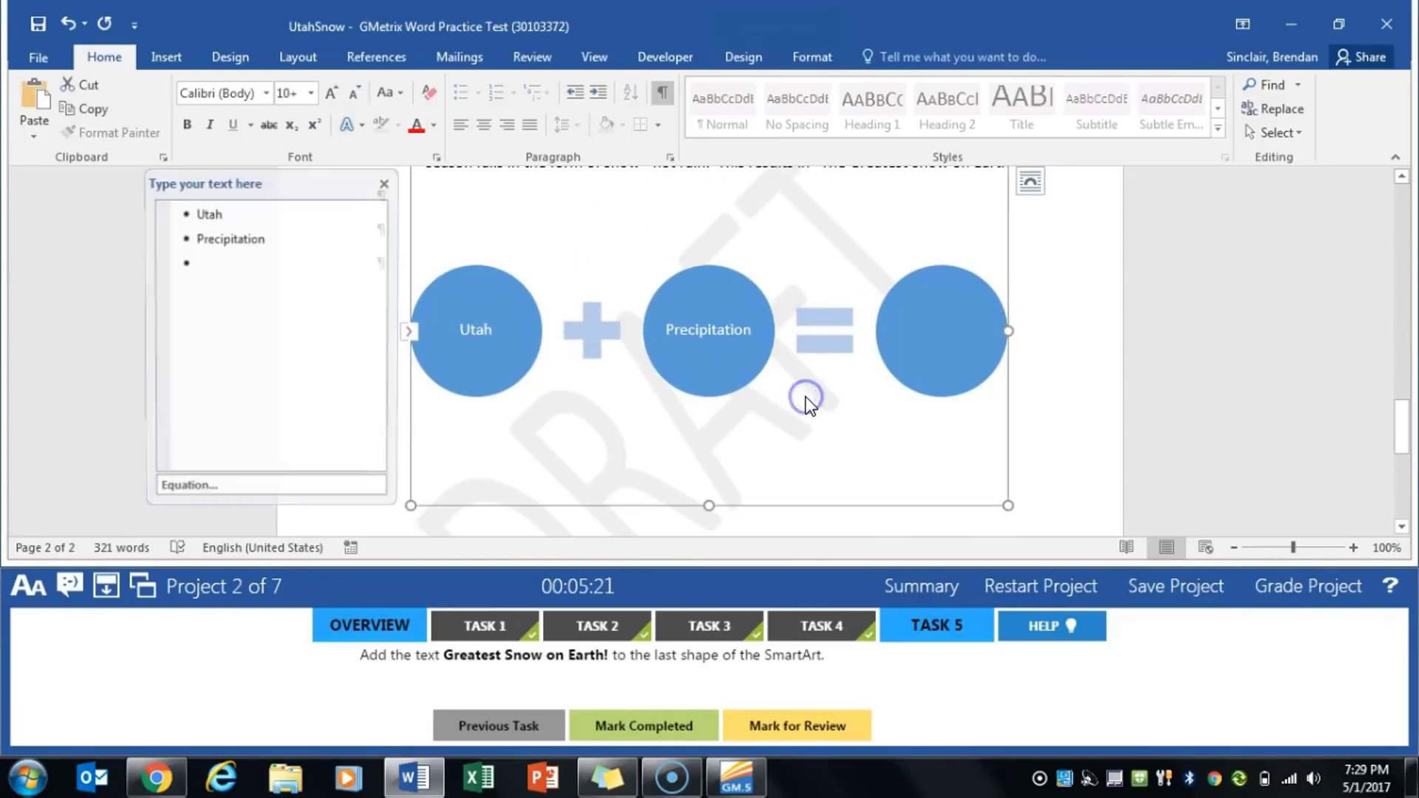
left_click(409, 332)
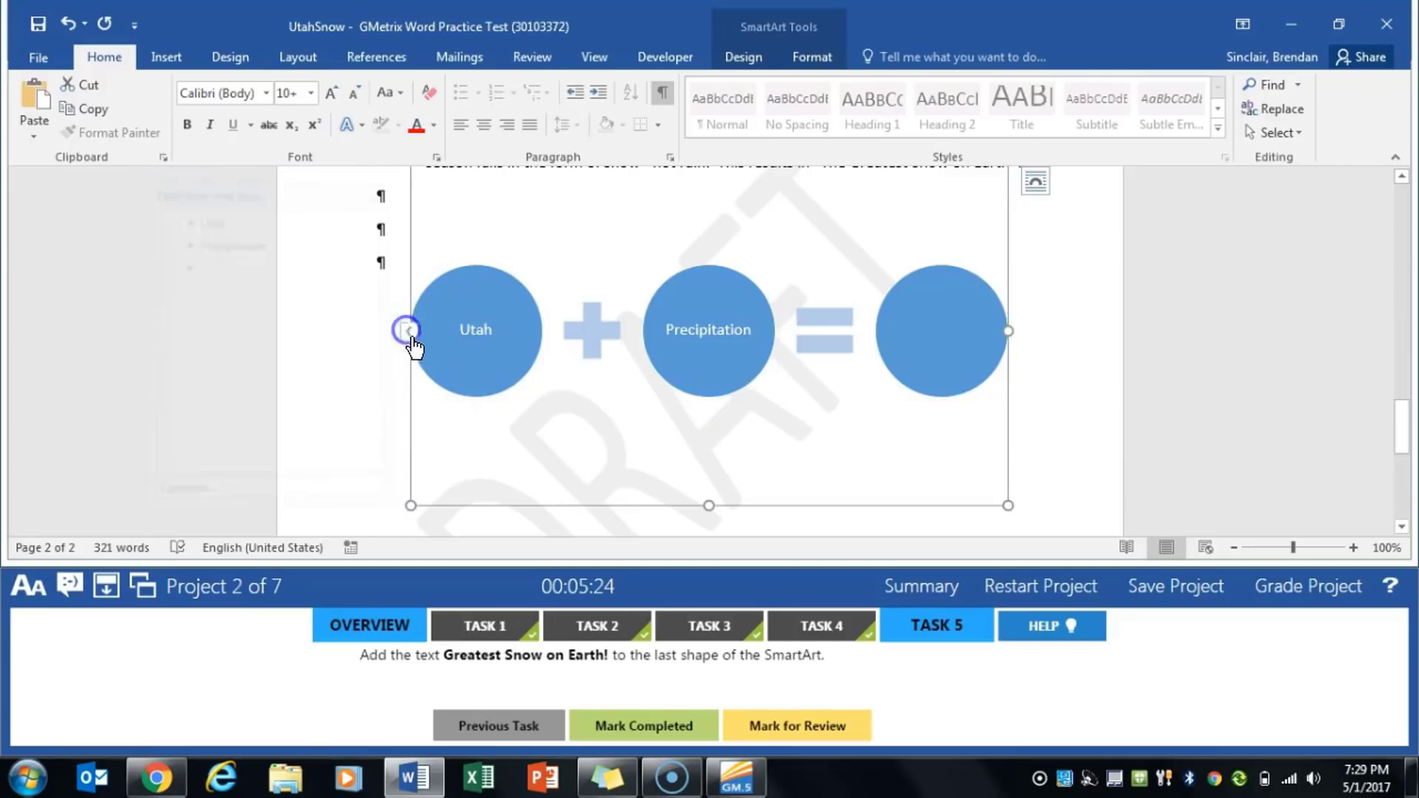
left_click(409, 332)
- Add the text "Greatest Snow on Earth!" to the last shape of the SmartArt equation
left_click(215, 263)
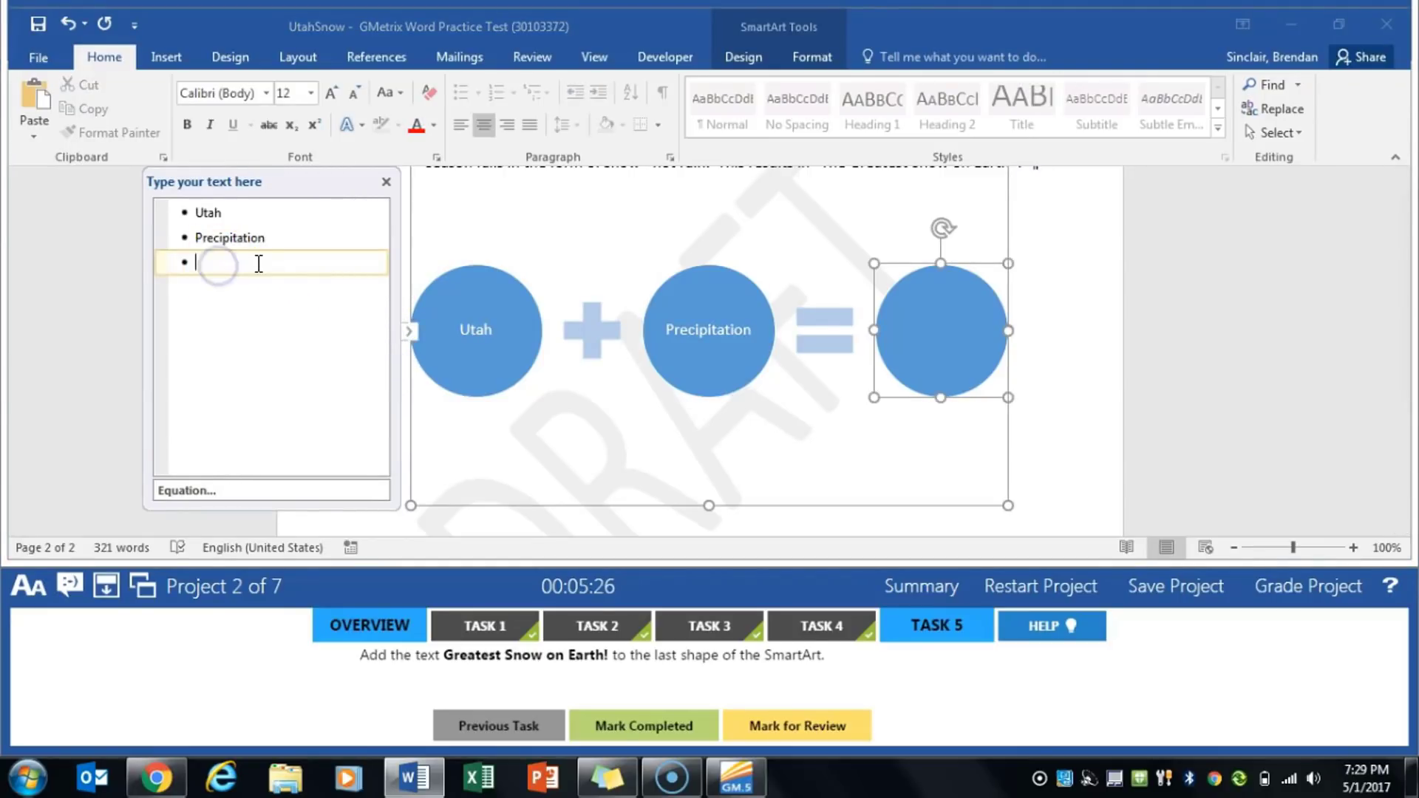
type("Great")
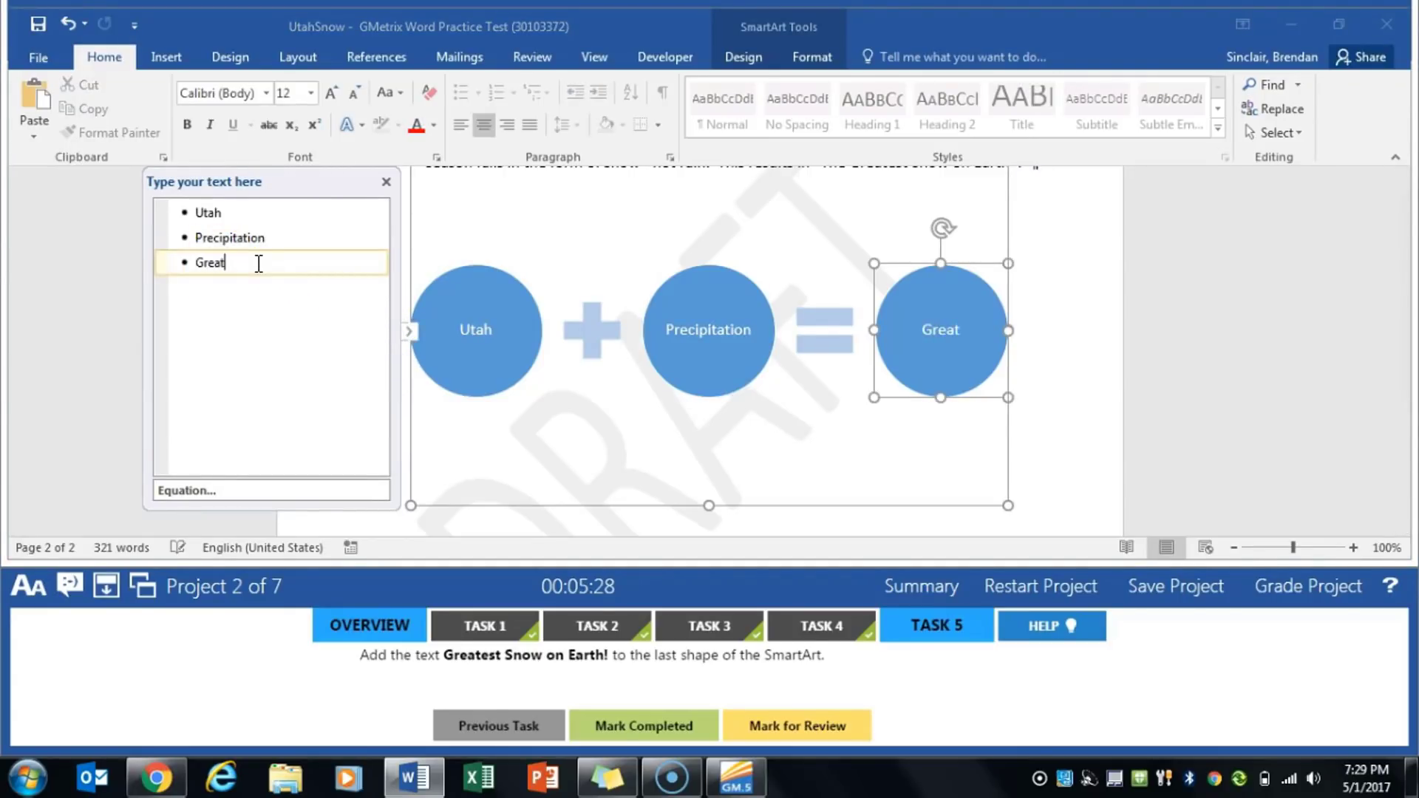
type("est Snow on ")
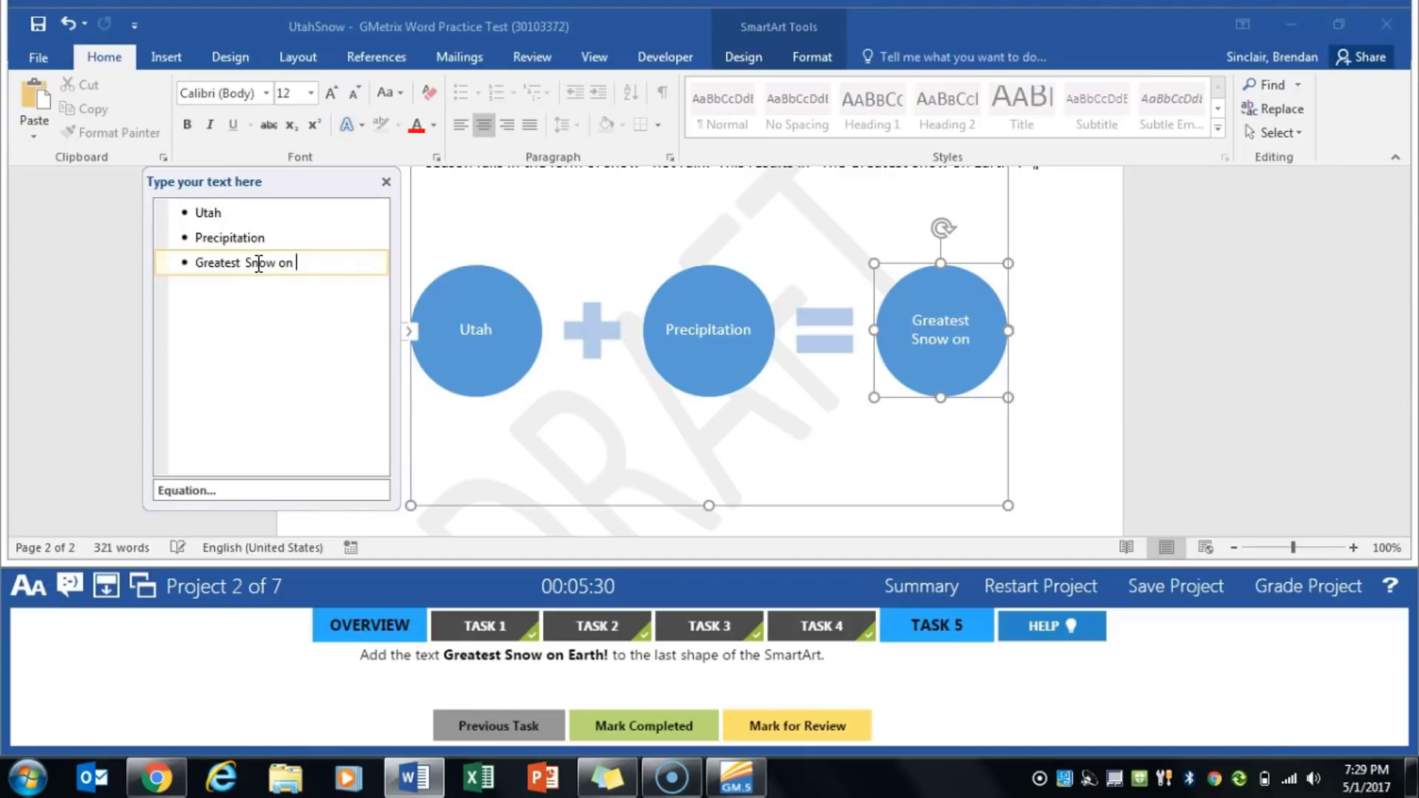
type("Eartch")
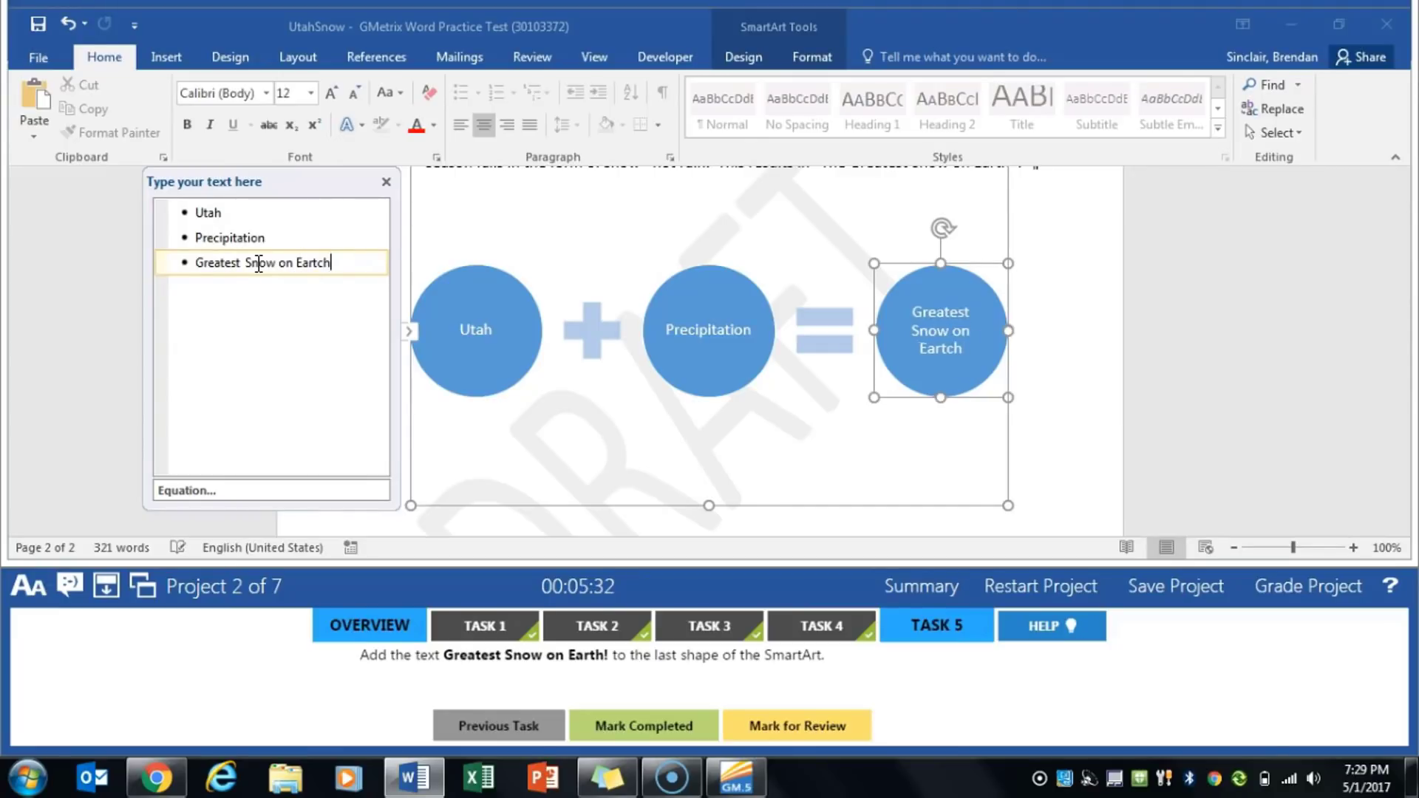
key("BackSpace")
key("BackSpace")
type("h!")
left_click(645, 442)
left_click(809, 471)
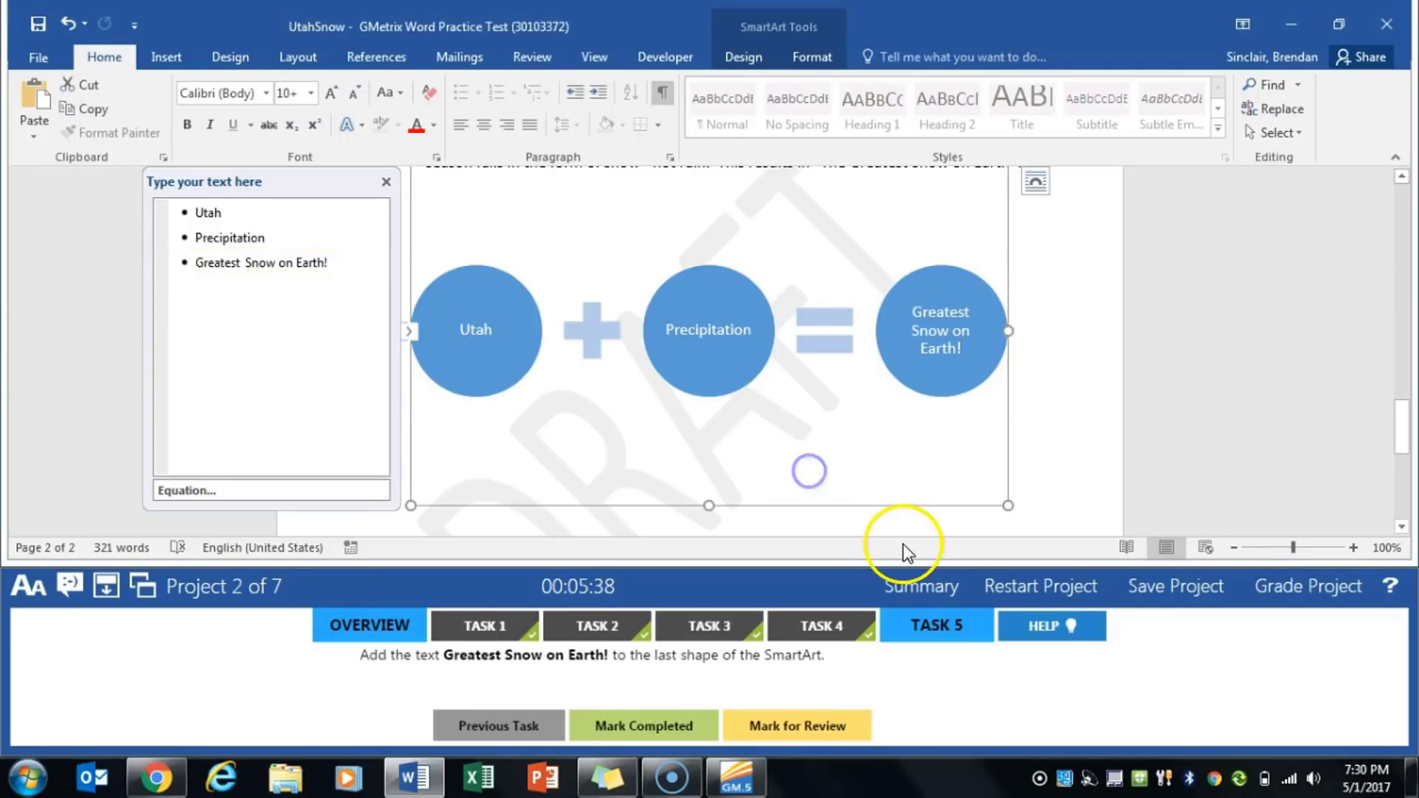
- Mark Task 5 completed and grade the Utah Snow project
left_click(669, 728)
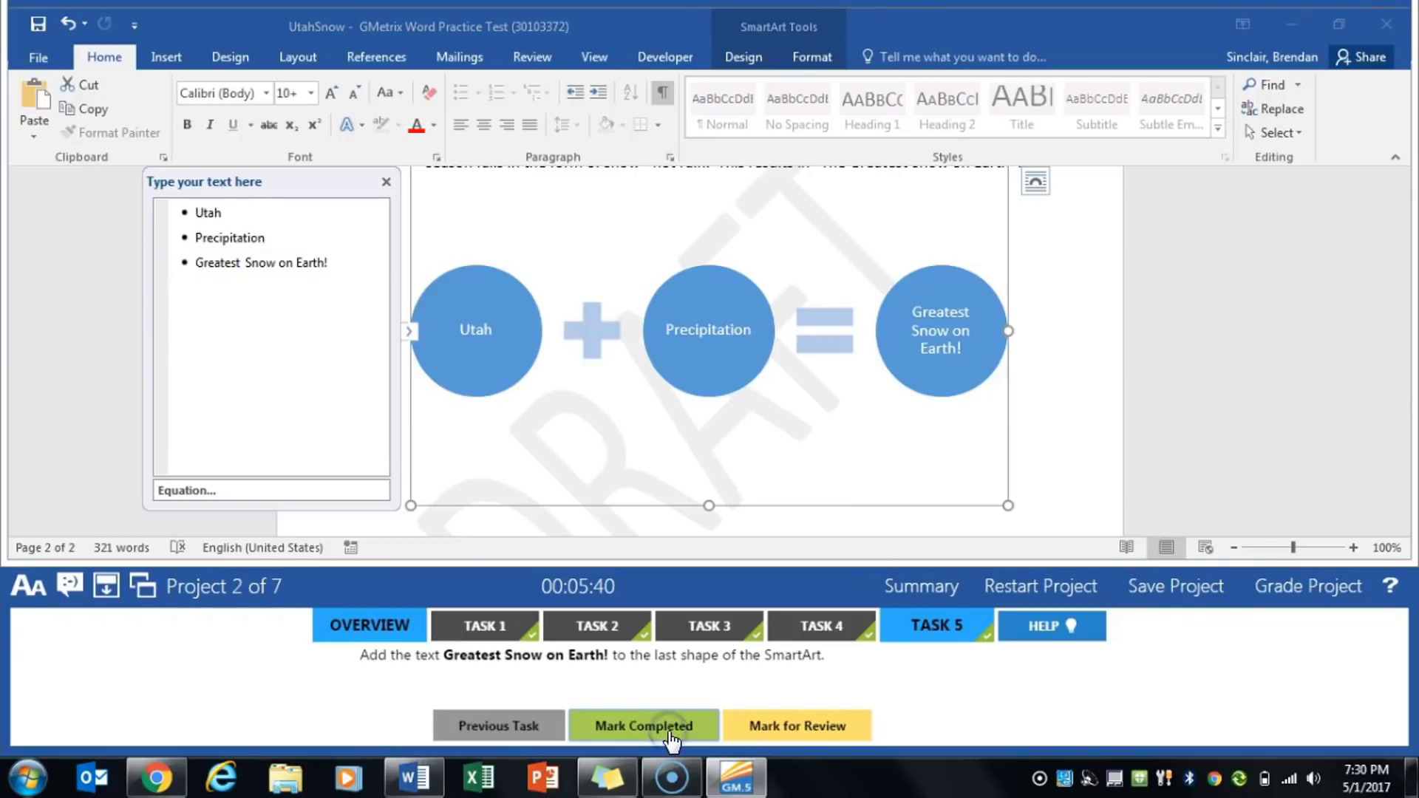
left_click(1290, 591)
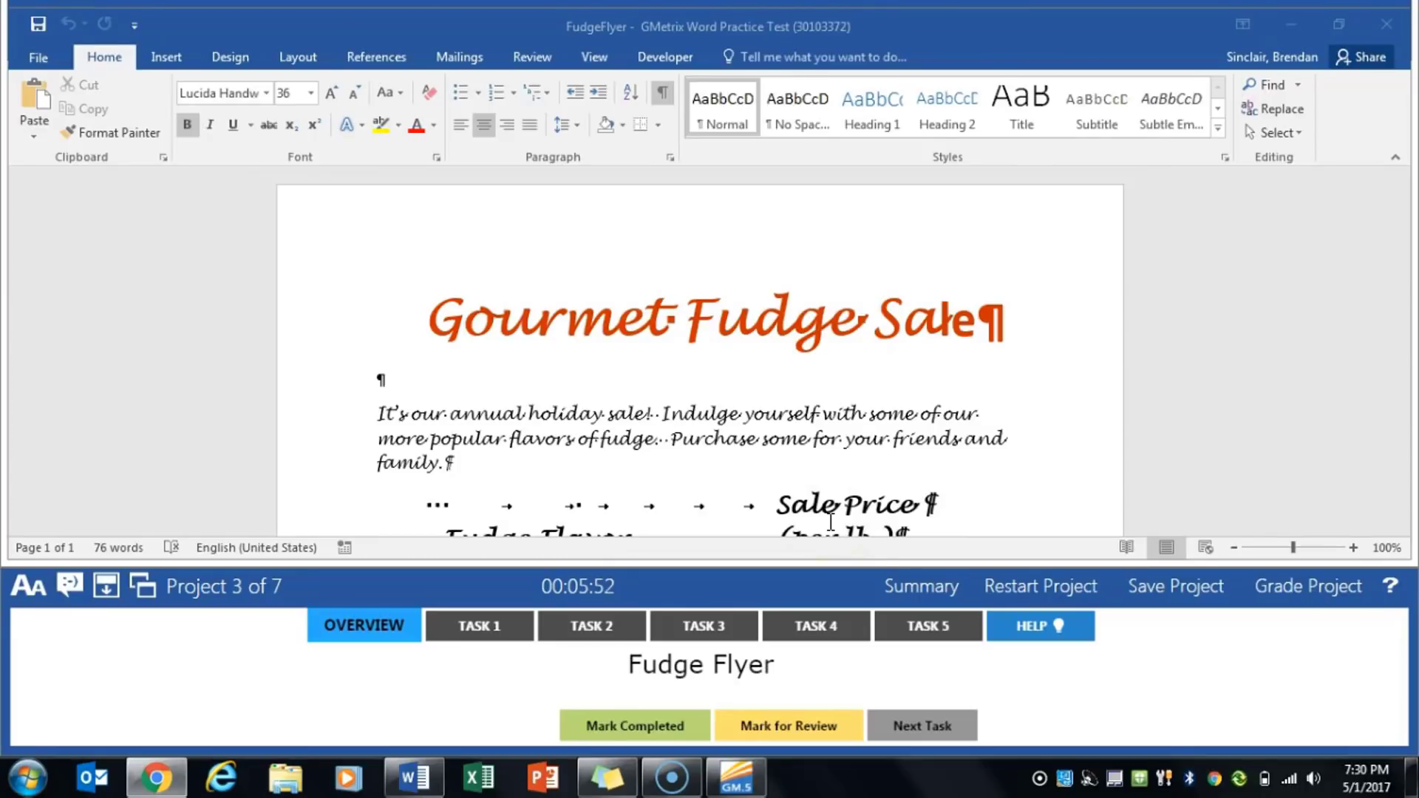
- Show the Task 1 instructions and open the AutoCorrect options from Word's proofing settings
left_click(444, 624)
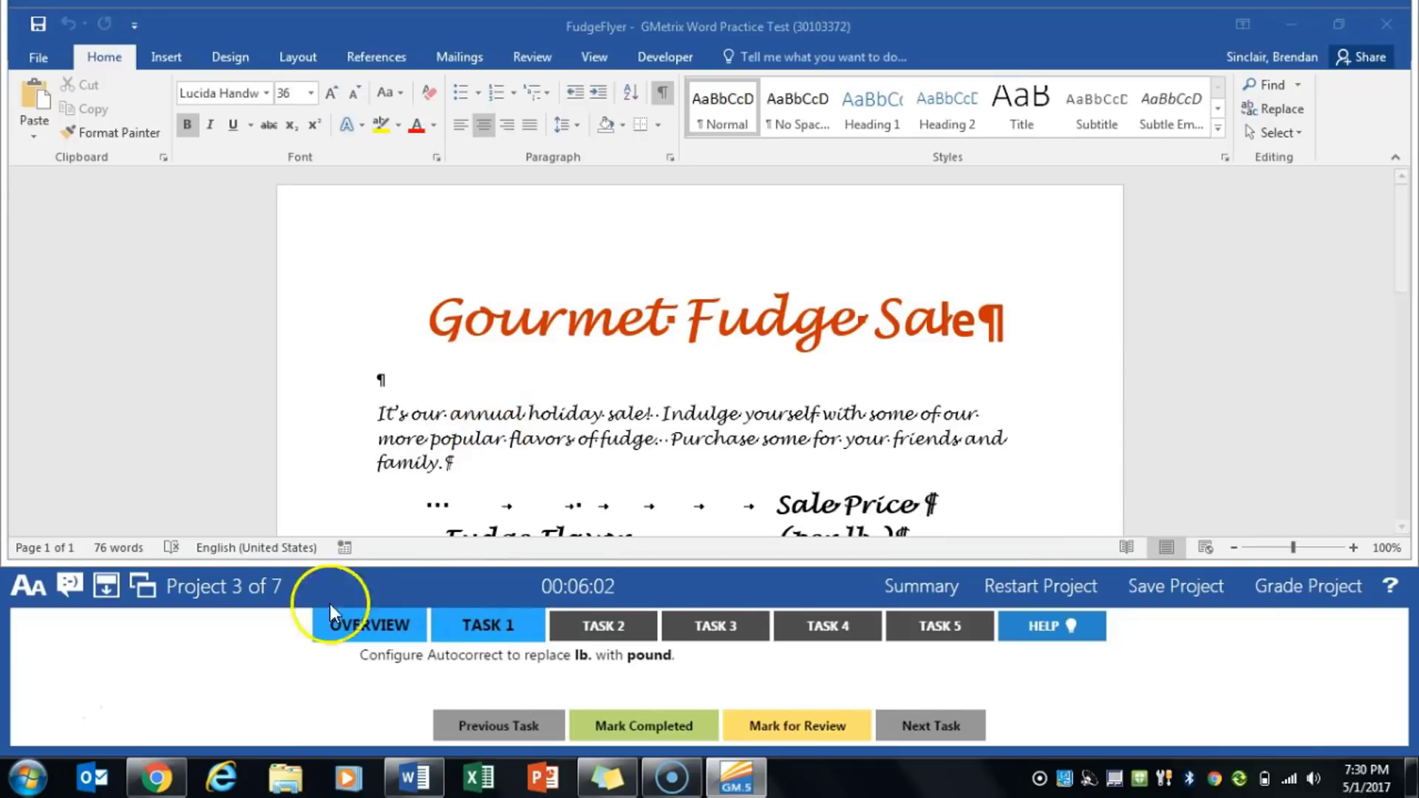
left_click(45, 55)
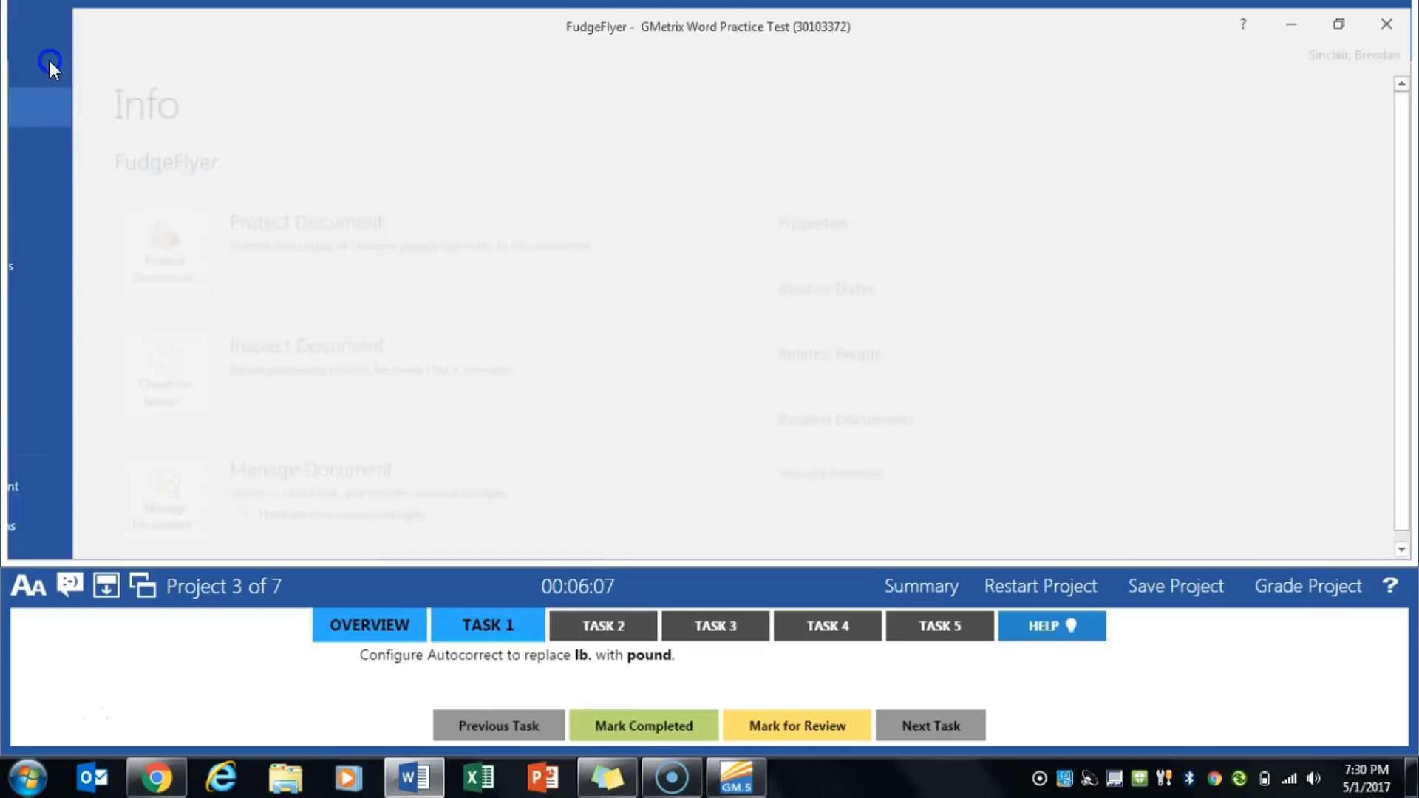
left_click(54, 531)
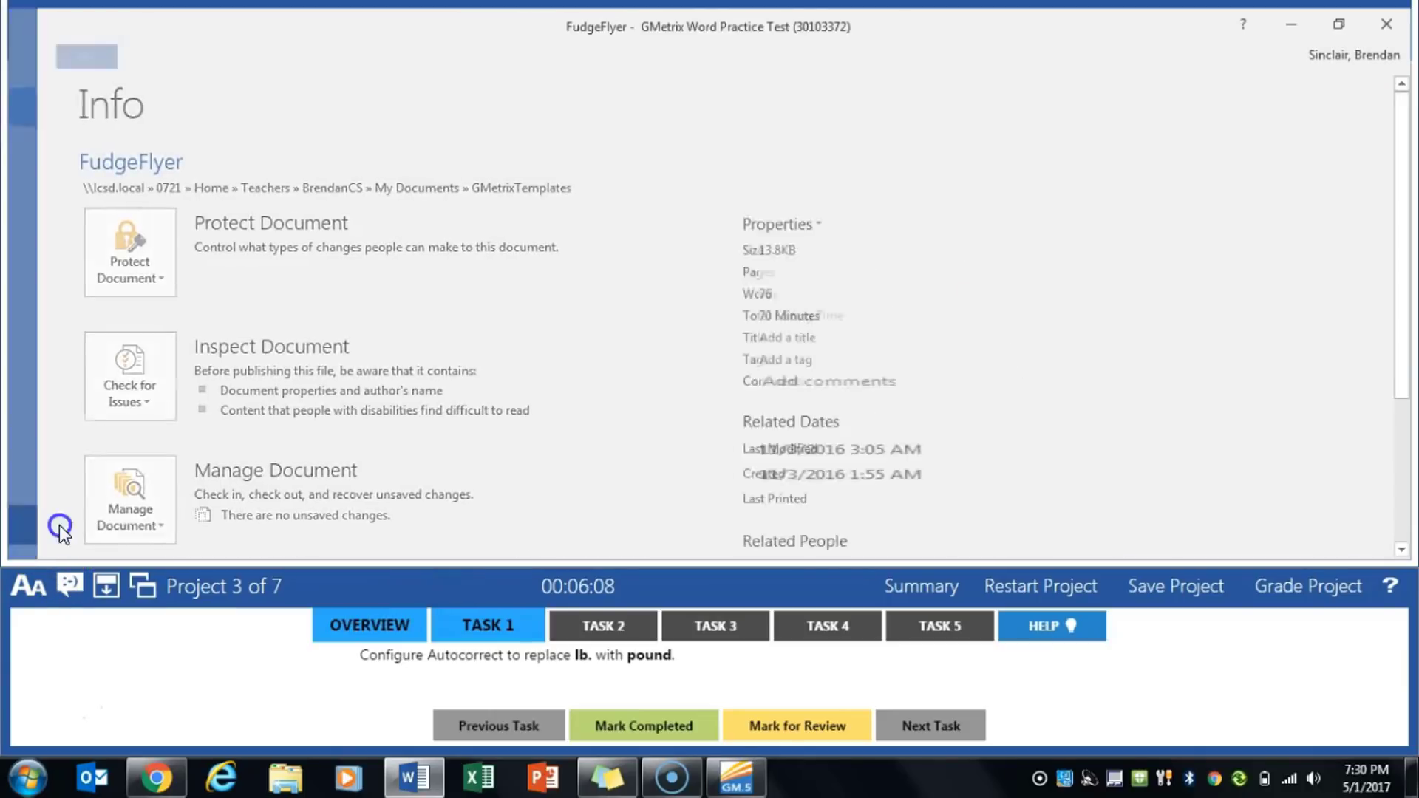
left_click(427, 120)
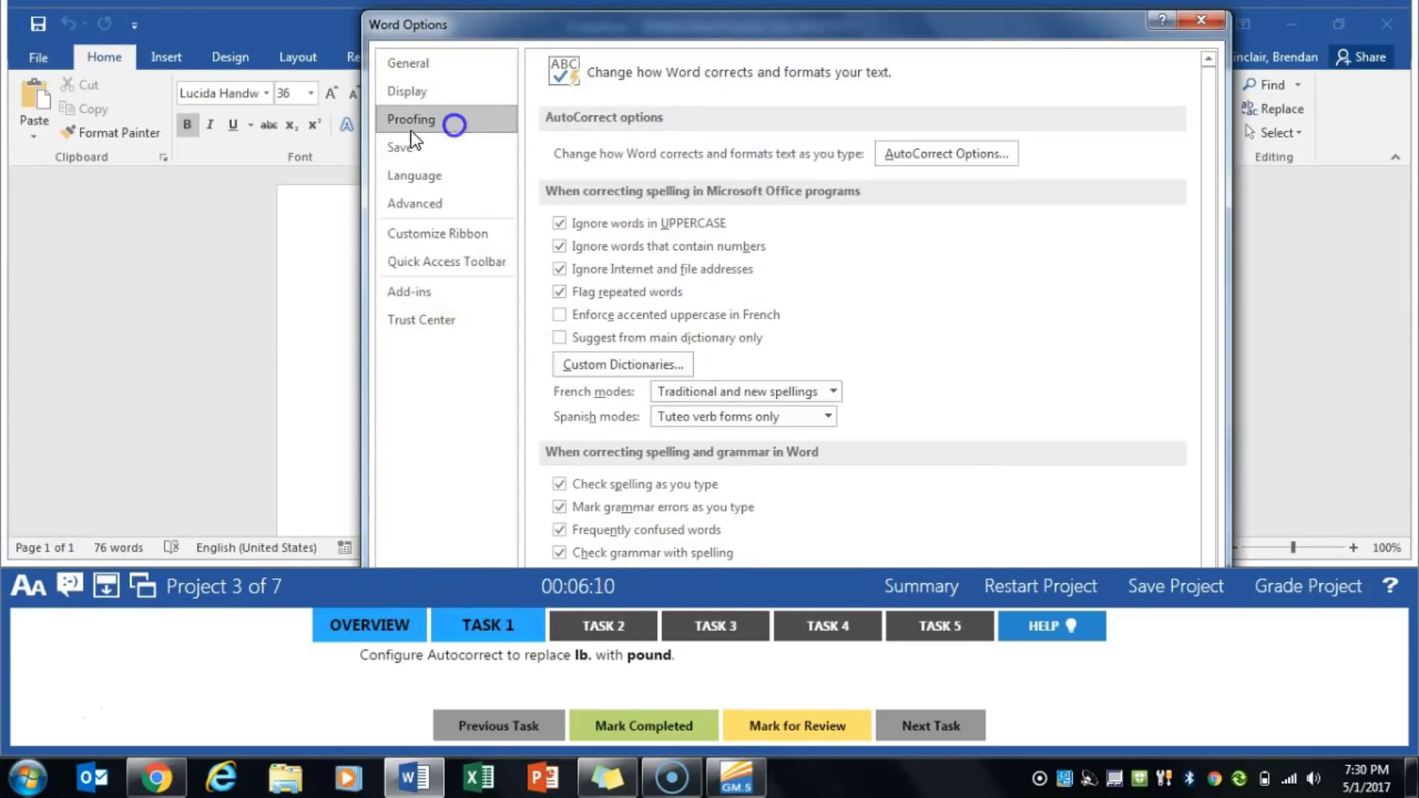
left_click(965, 157)
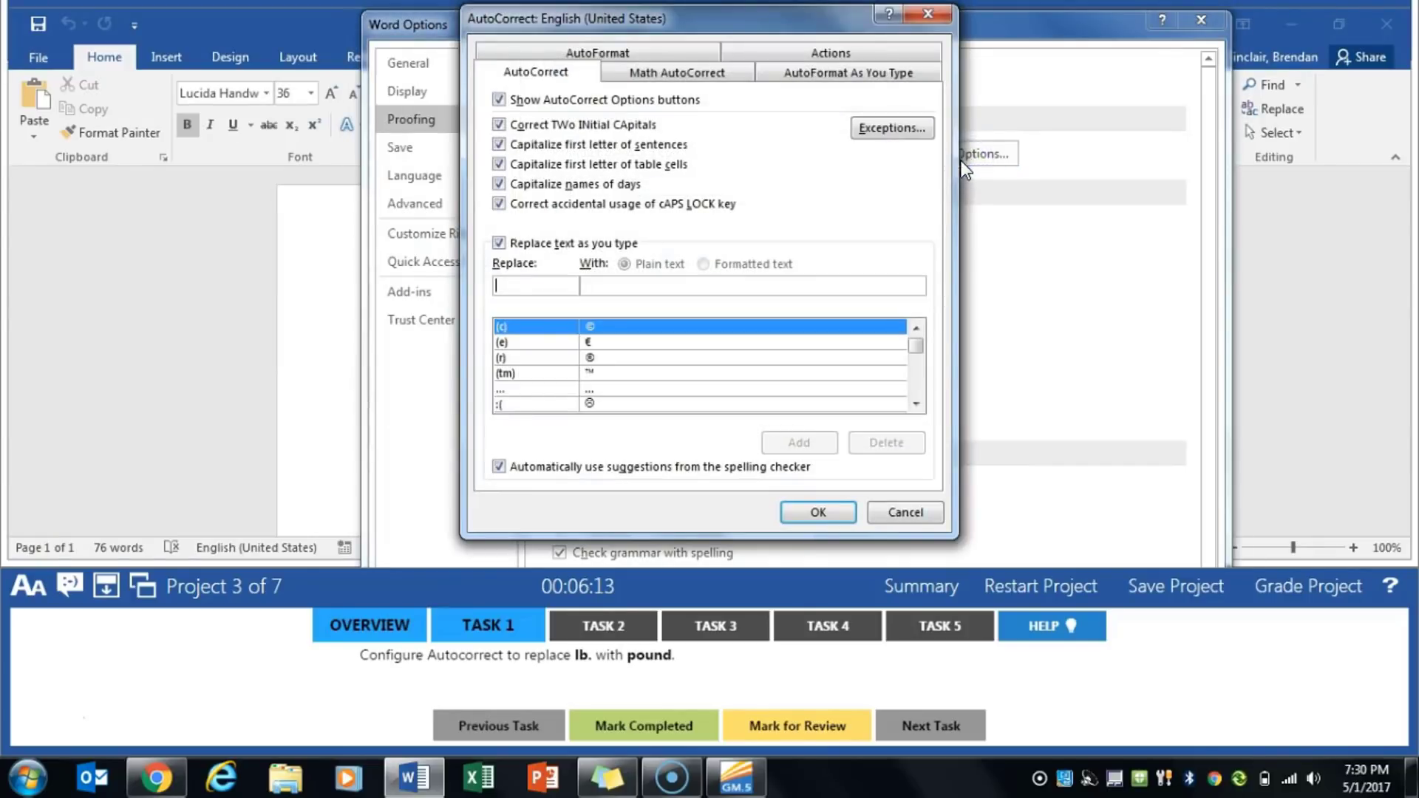
- Add an AutoCorrect entry that replaces "lb." with "pound", accept the options, and mark Task 1 completed
left_click(516, 287)
type("lb.")
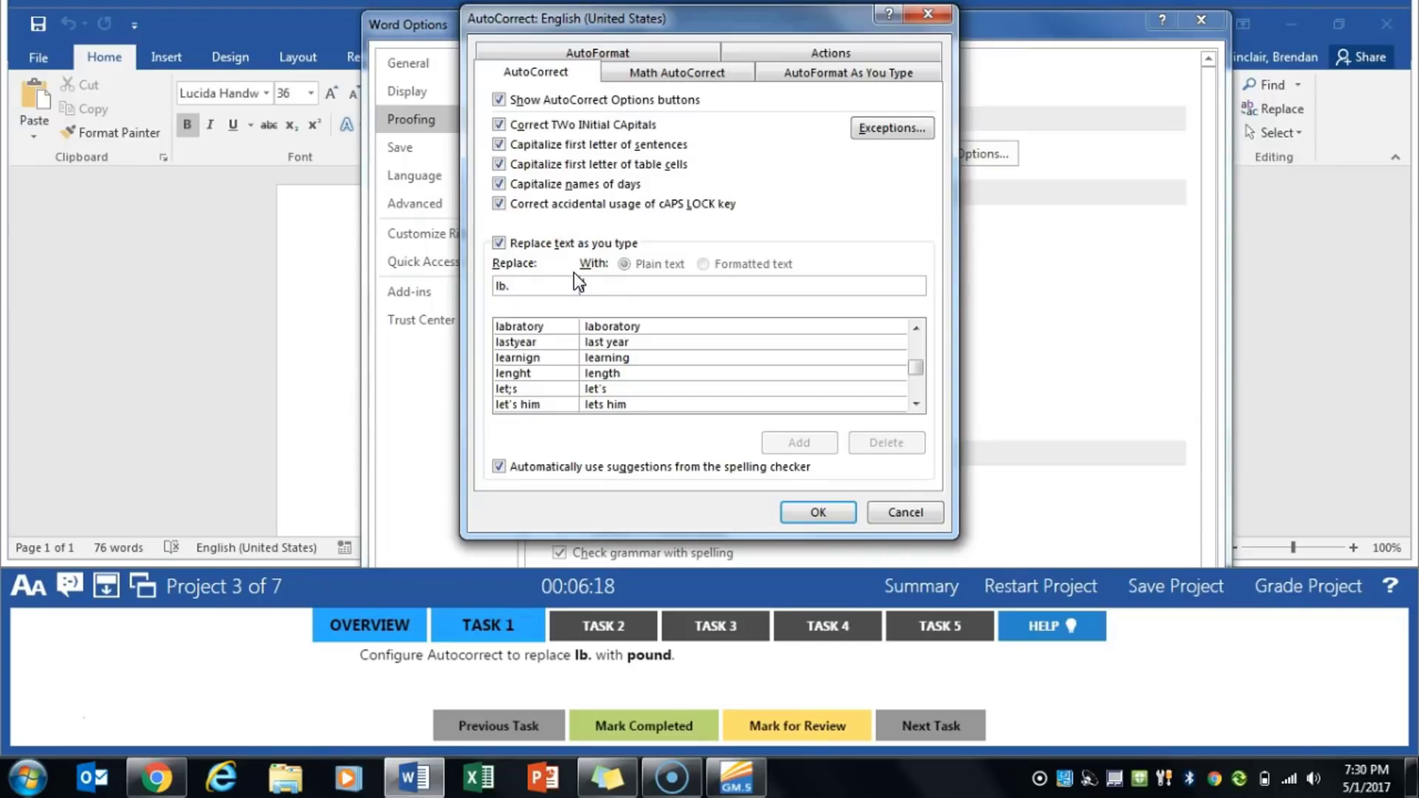
key("Tab")
type("pound")
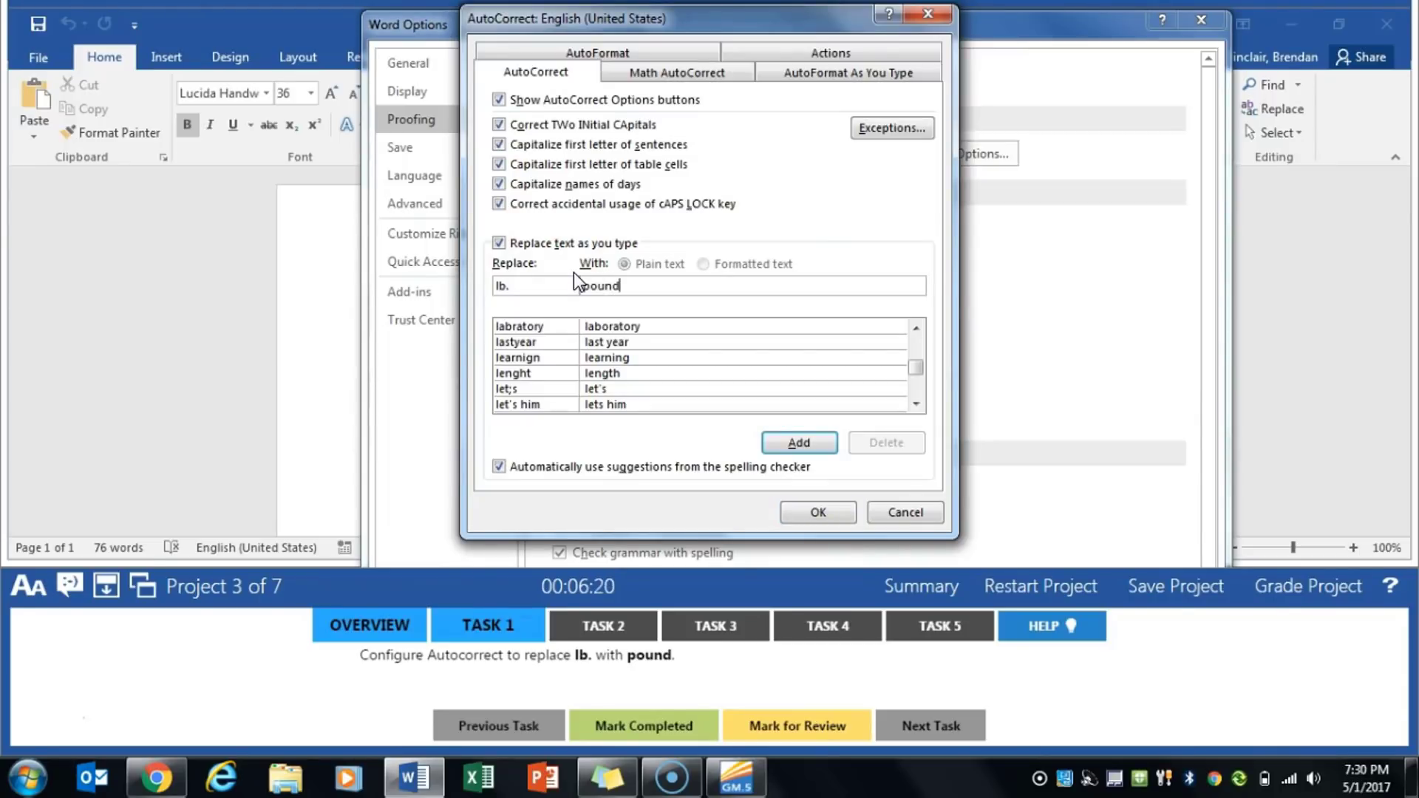
left_click(799, 443)
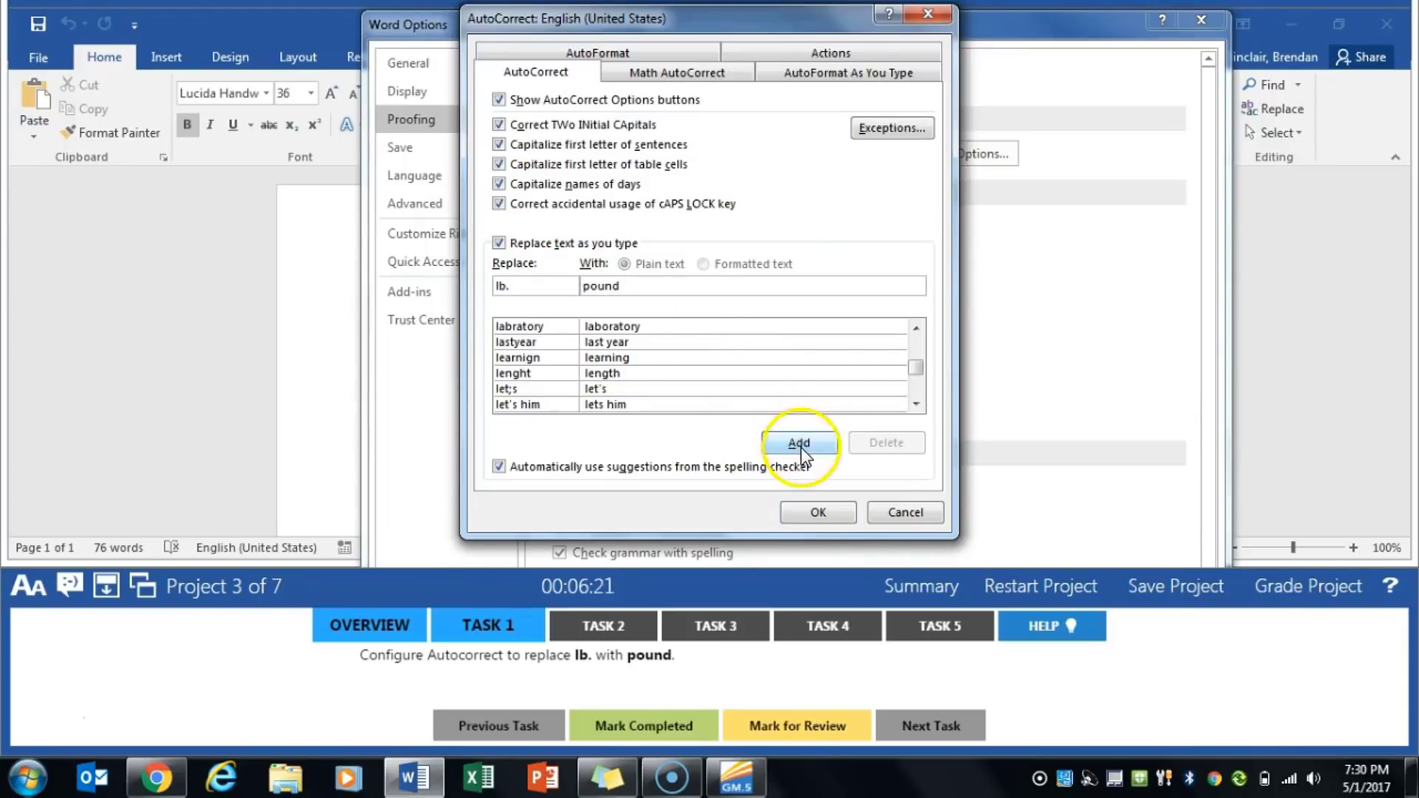
left_click(824, 510)
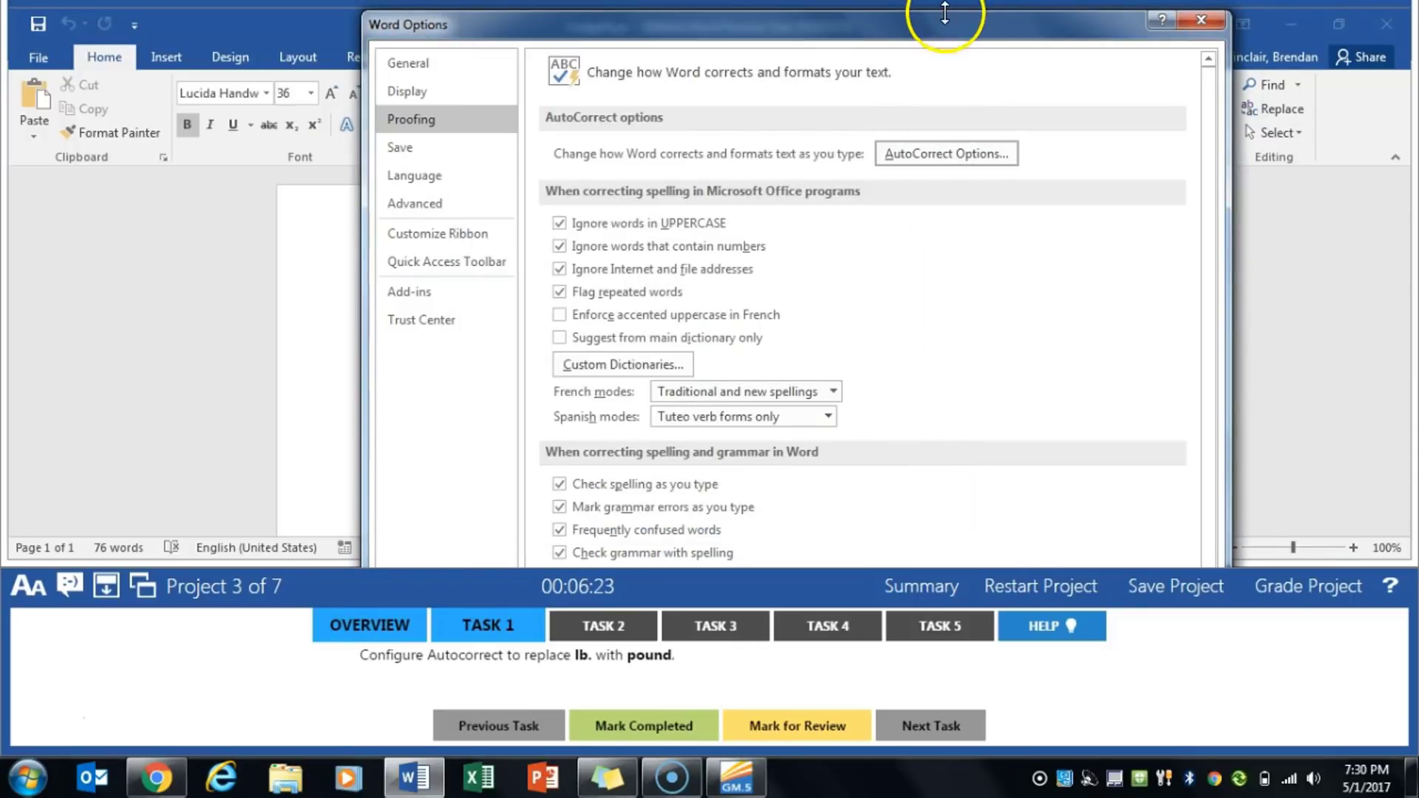
mouse_move(944, 7)
left_mouse_down()
mouse_move(909, 196)
mouse_move(929, 6)
left_mouse_up()
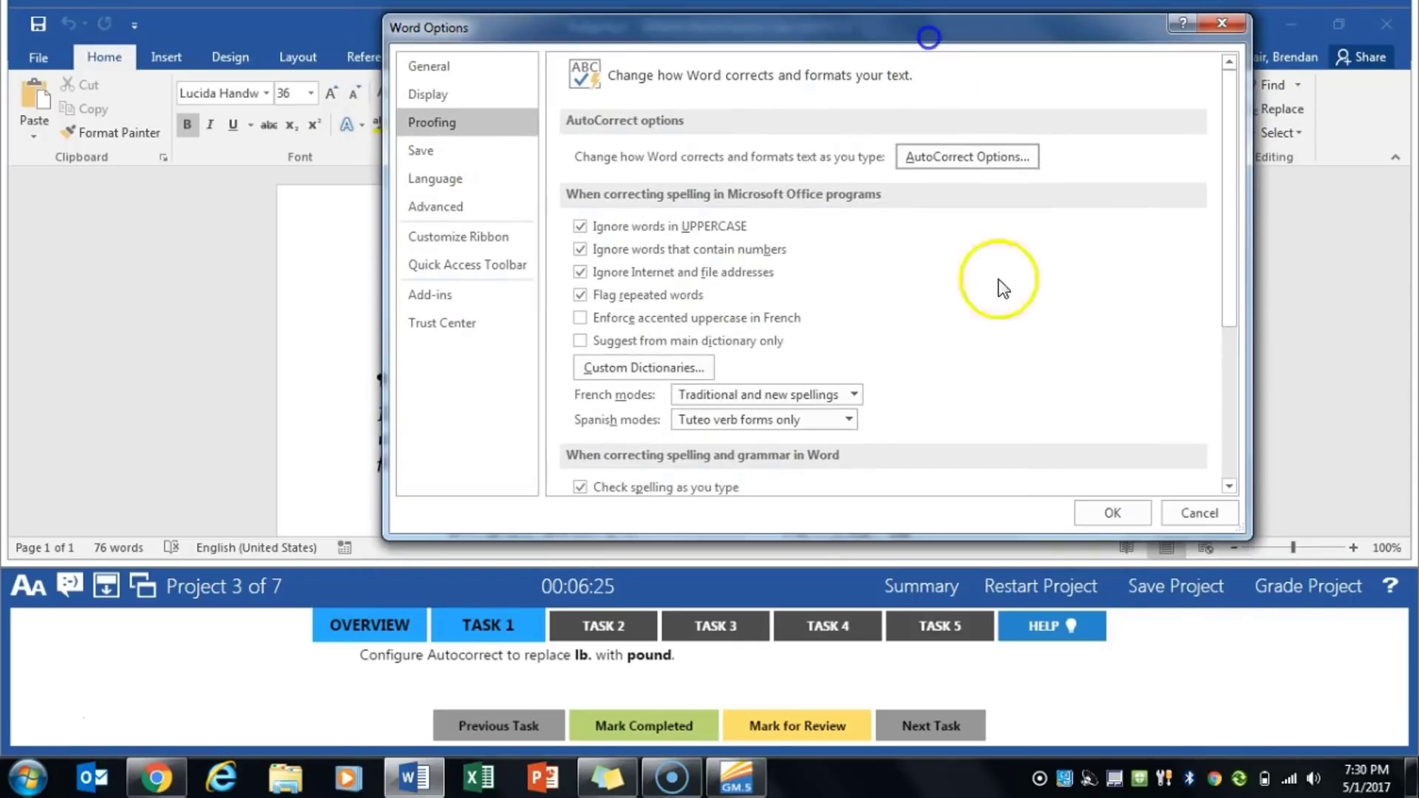
left_click(1118, 510)
left_click(636, 726)
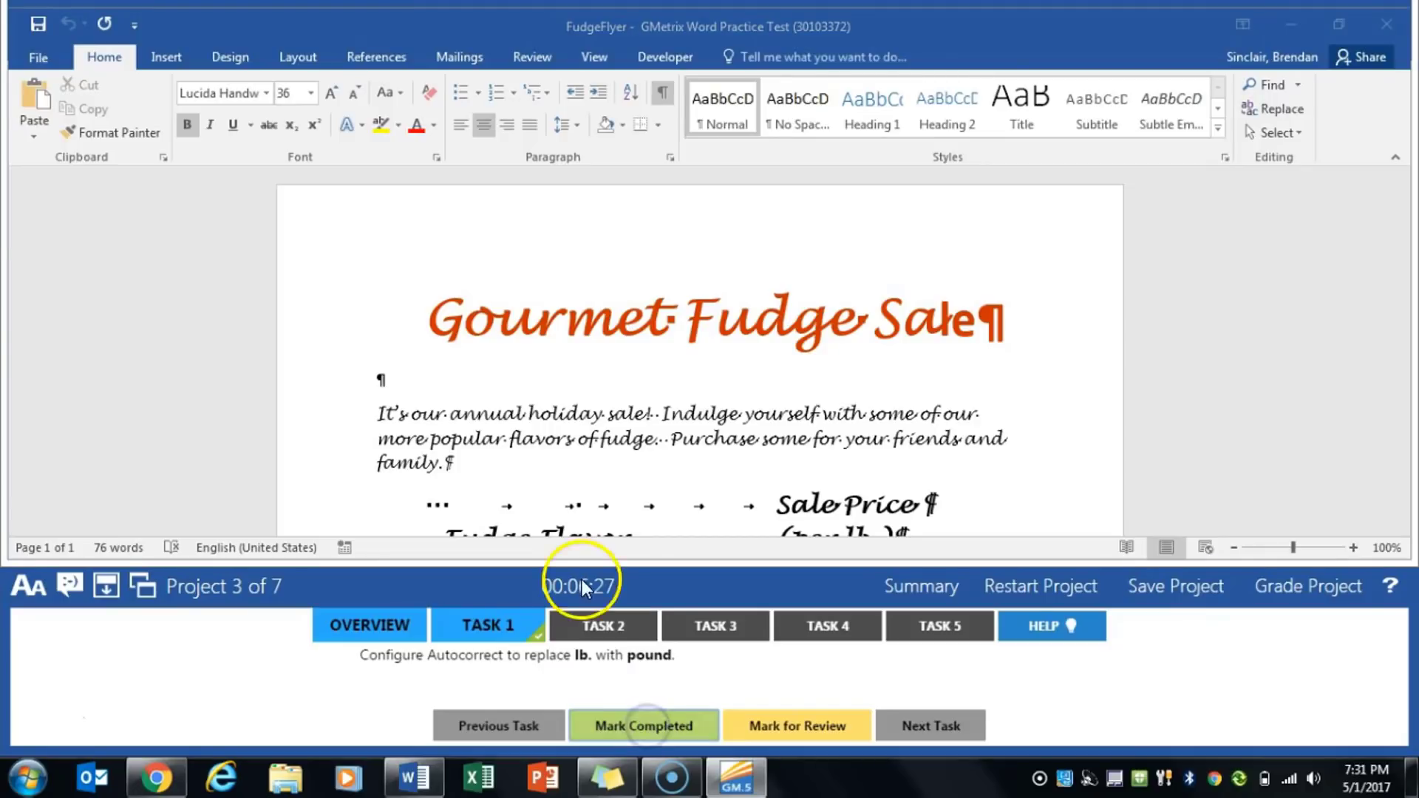
- Show the Task 2 instructions, color the "Gourmet Fudge Sale" line Orange, Accent 2, and mark the task completed
left_click(633, 624)
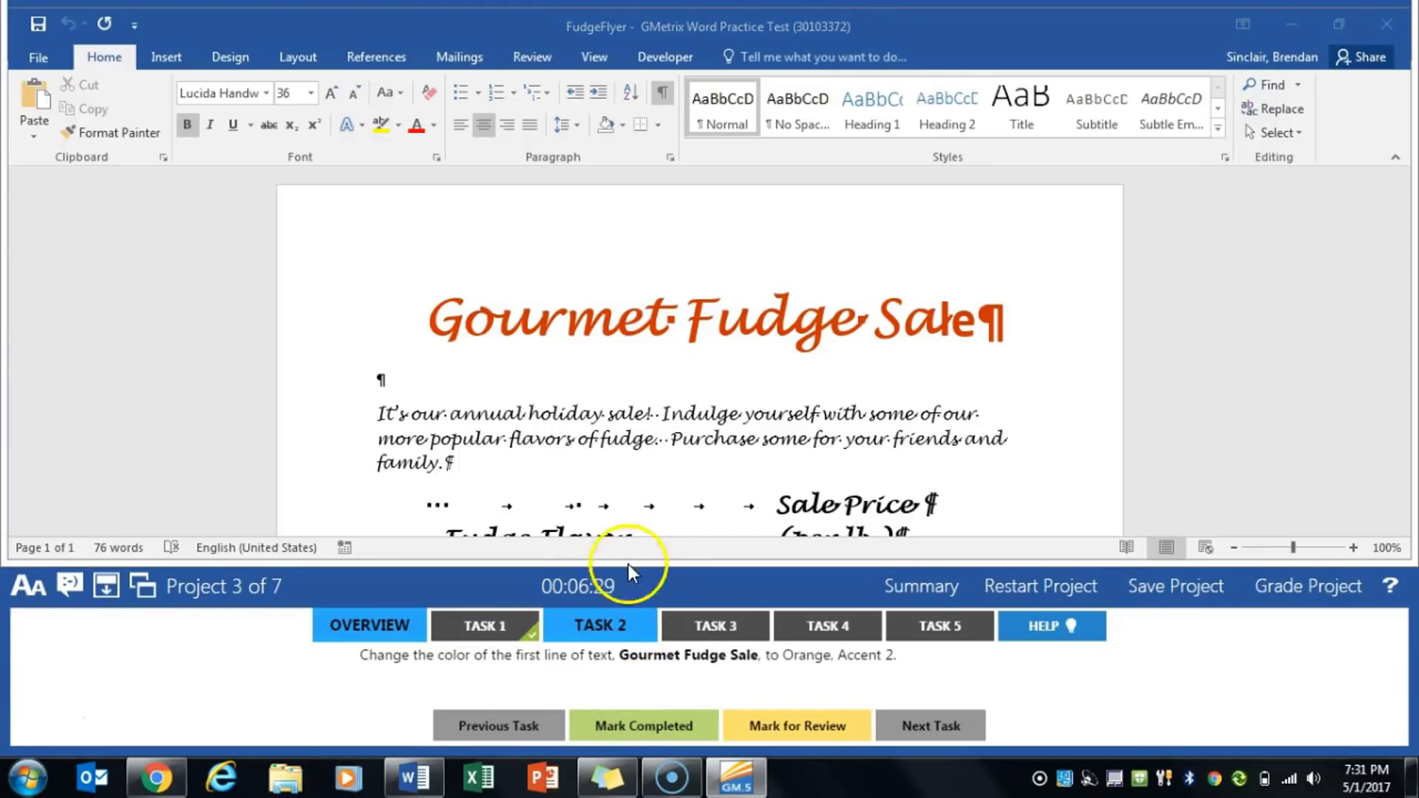
left_click(441, 319)
left_click_drag(441, 320, 1001, 323)
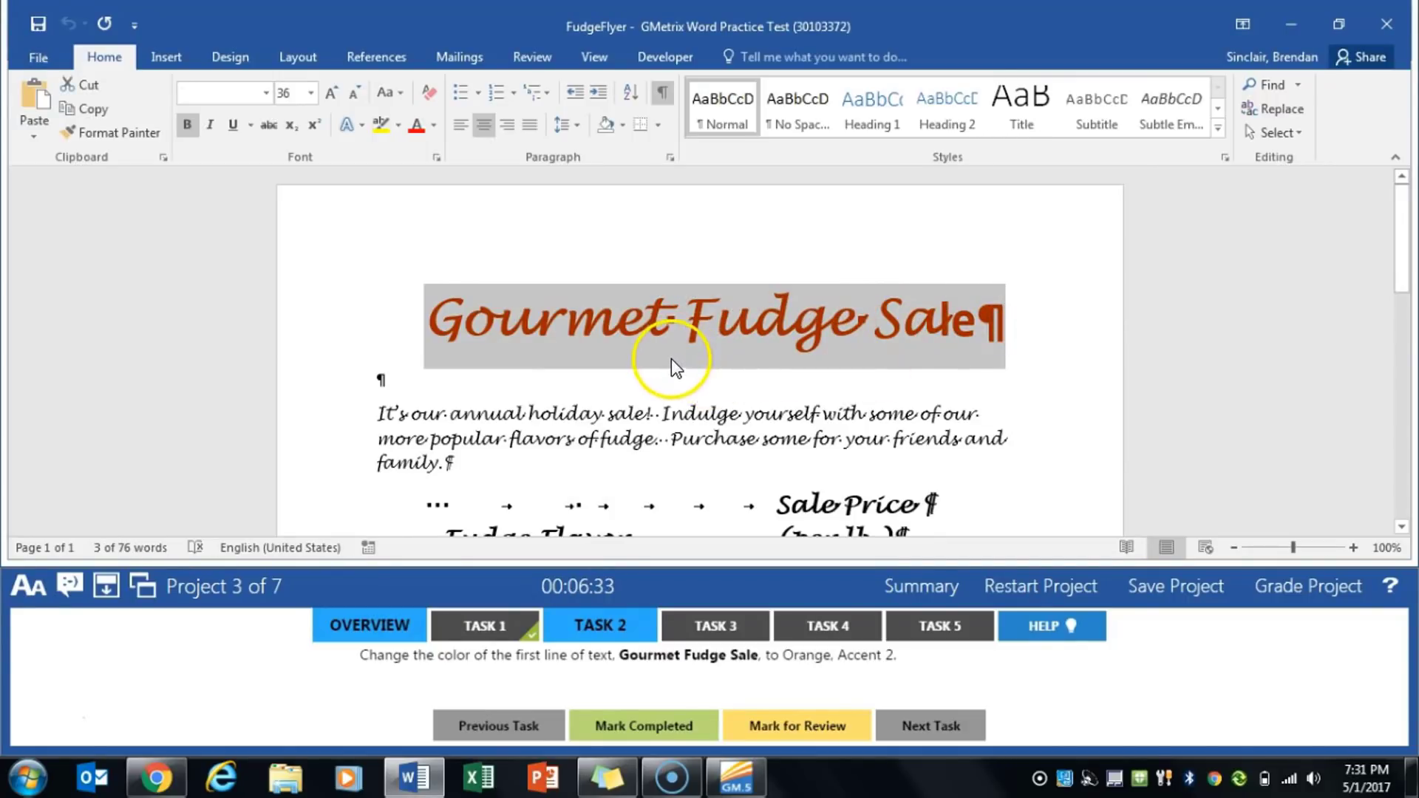
left_click(434, 124)
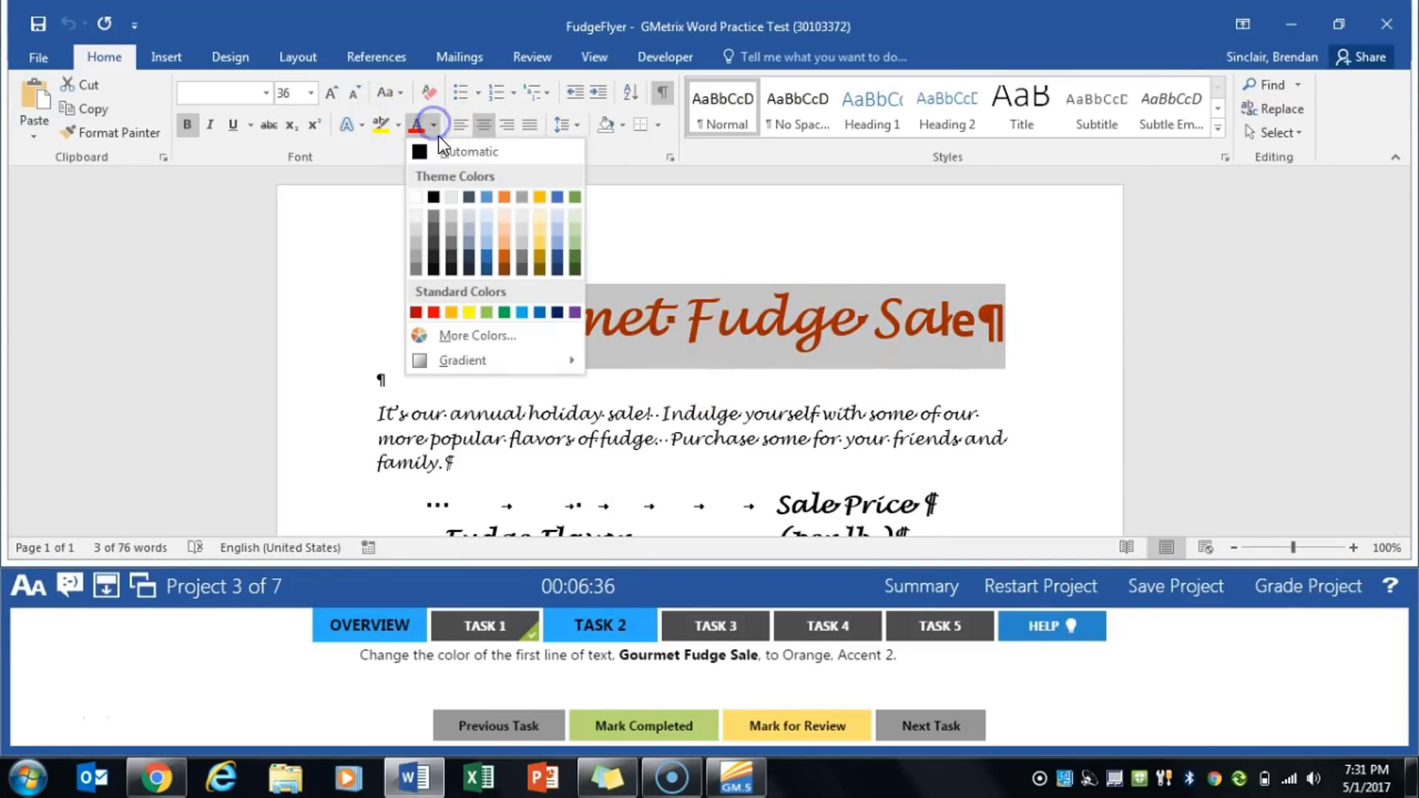
left_click(507, 197)
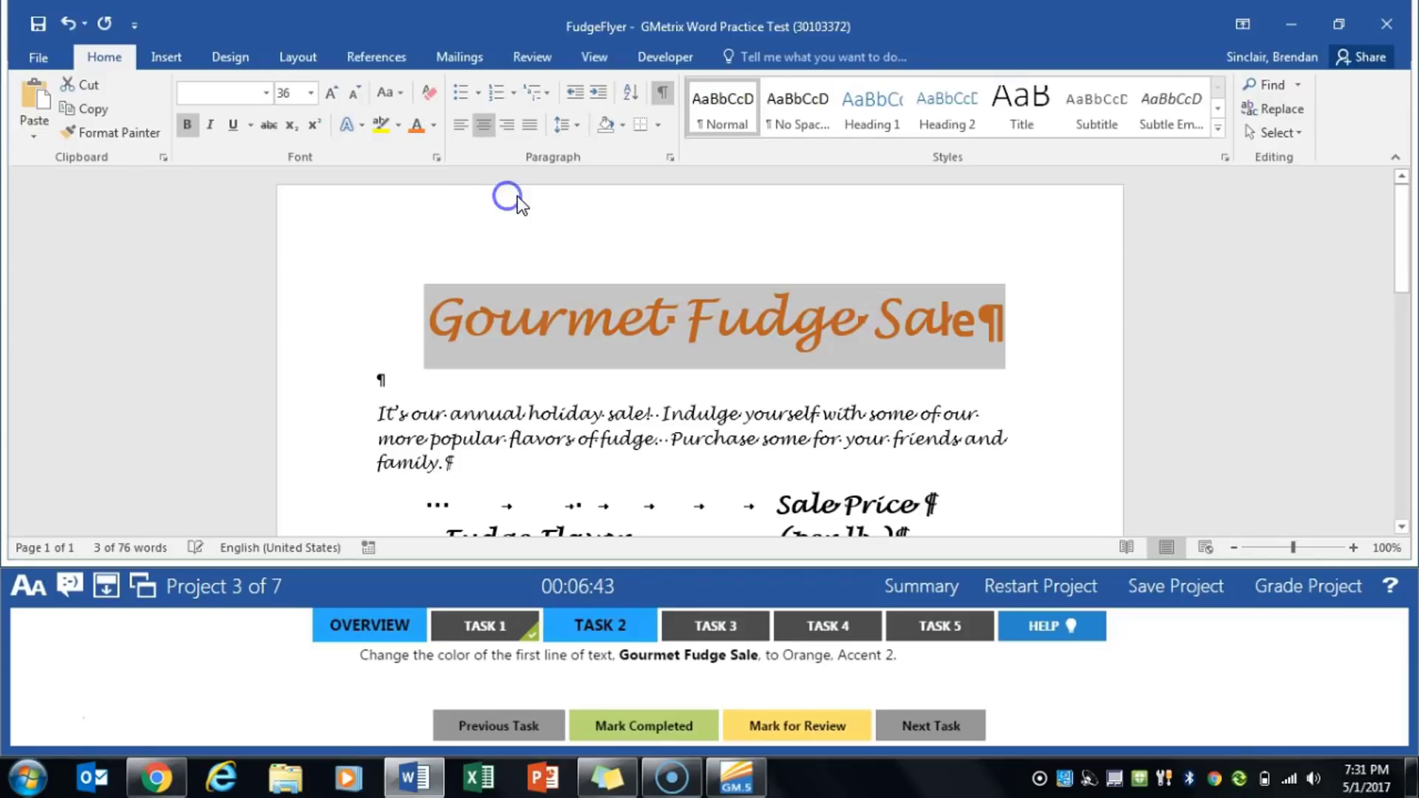
left_click(662, 732)
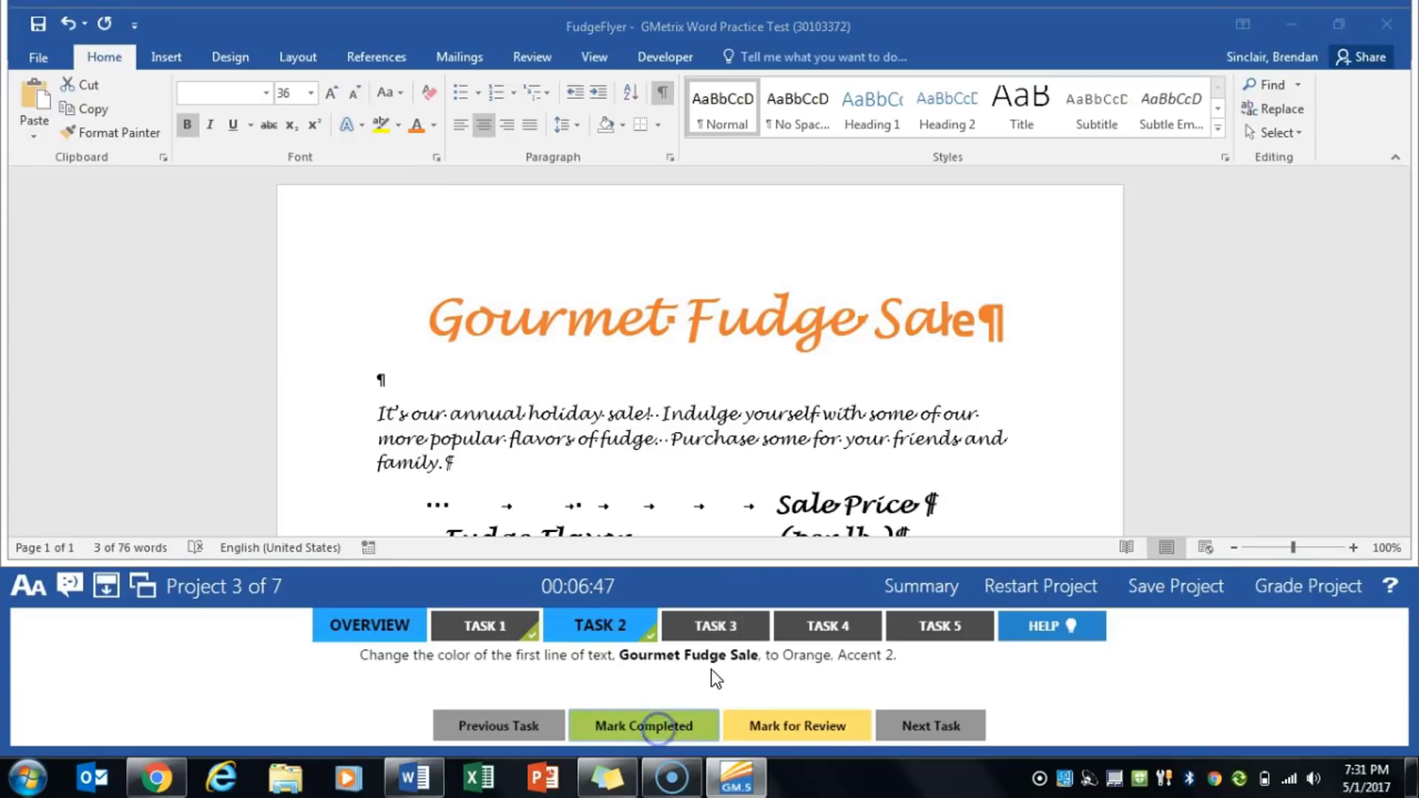
- Show the Task 3 instructions, set 6 pt spacing before all paragraphs in the document, and mark the task completed
left_click(714, 625)
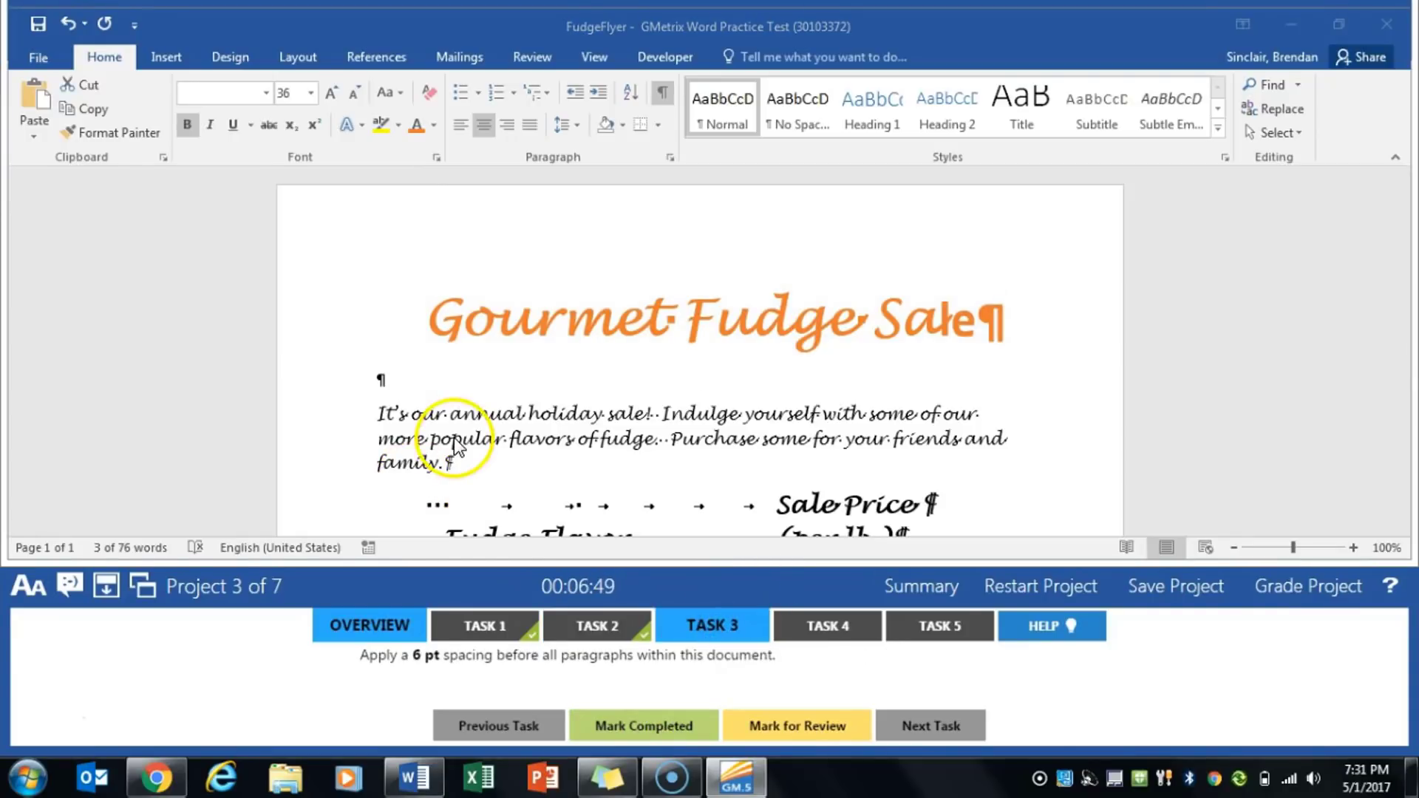
left_click(455, 412)
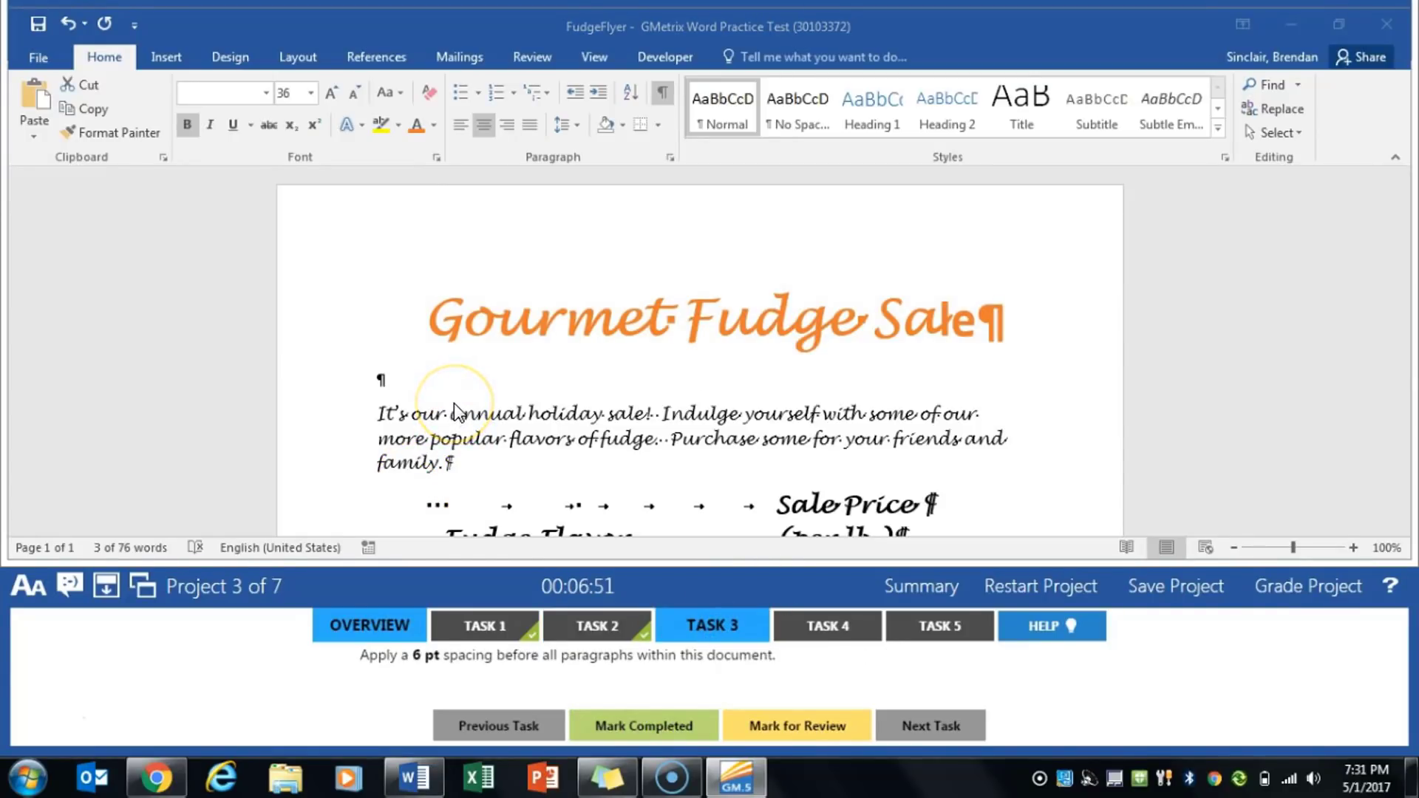
left_click(510, 460)
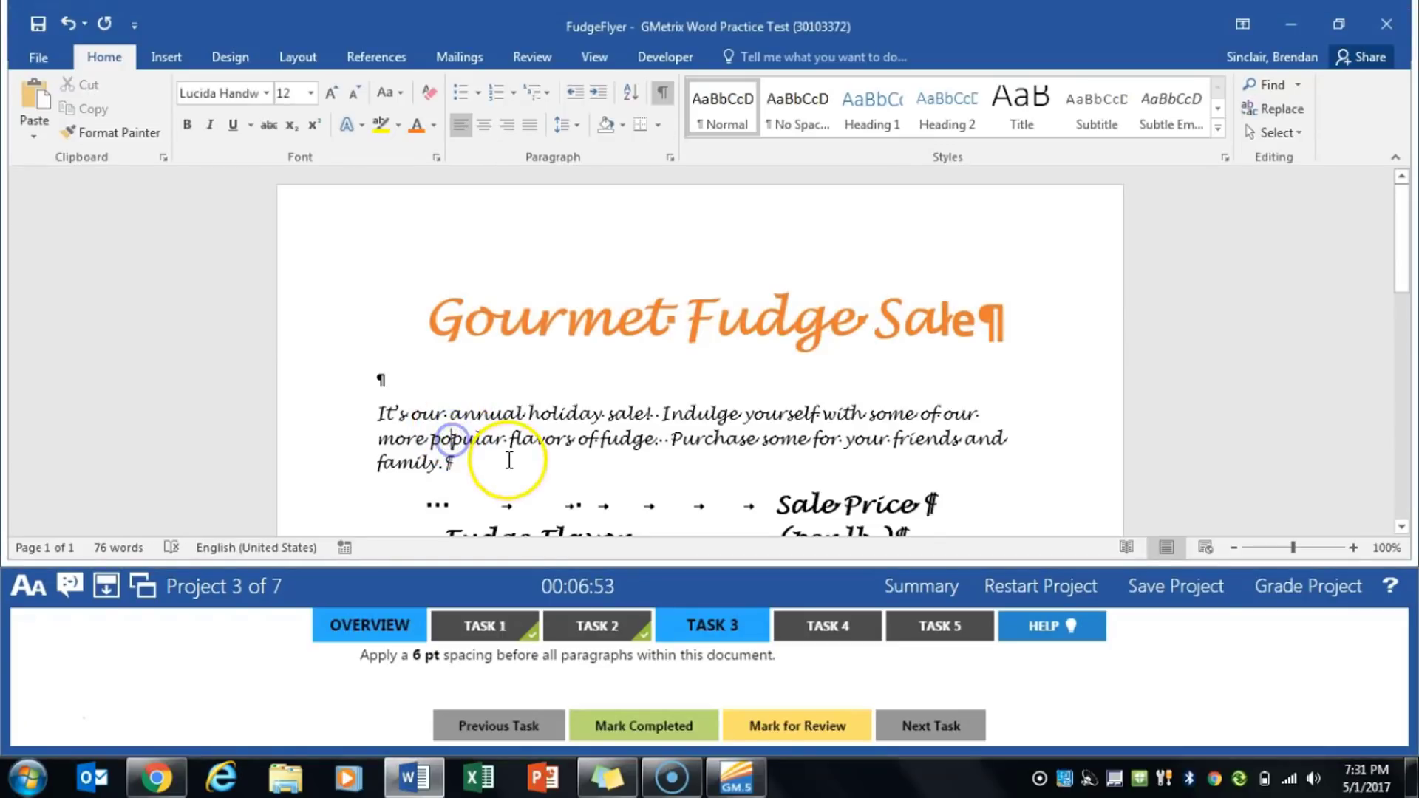
key("ctrl+a")
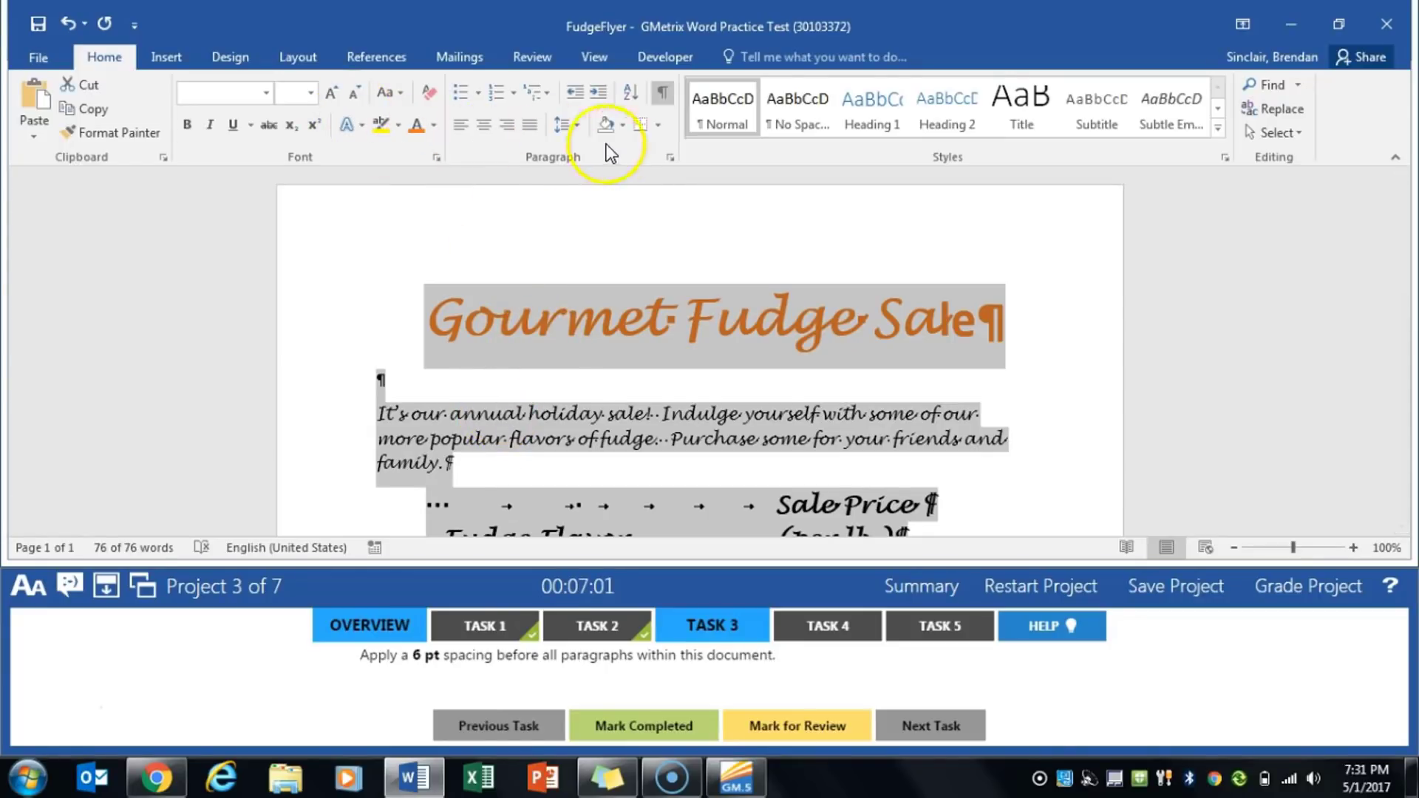
left_click(671, 158)
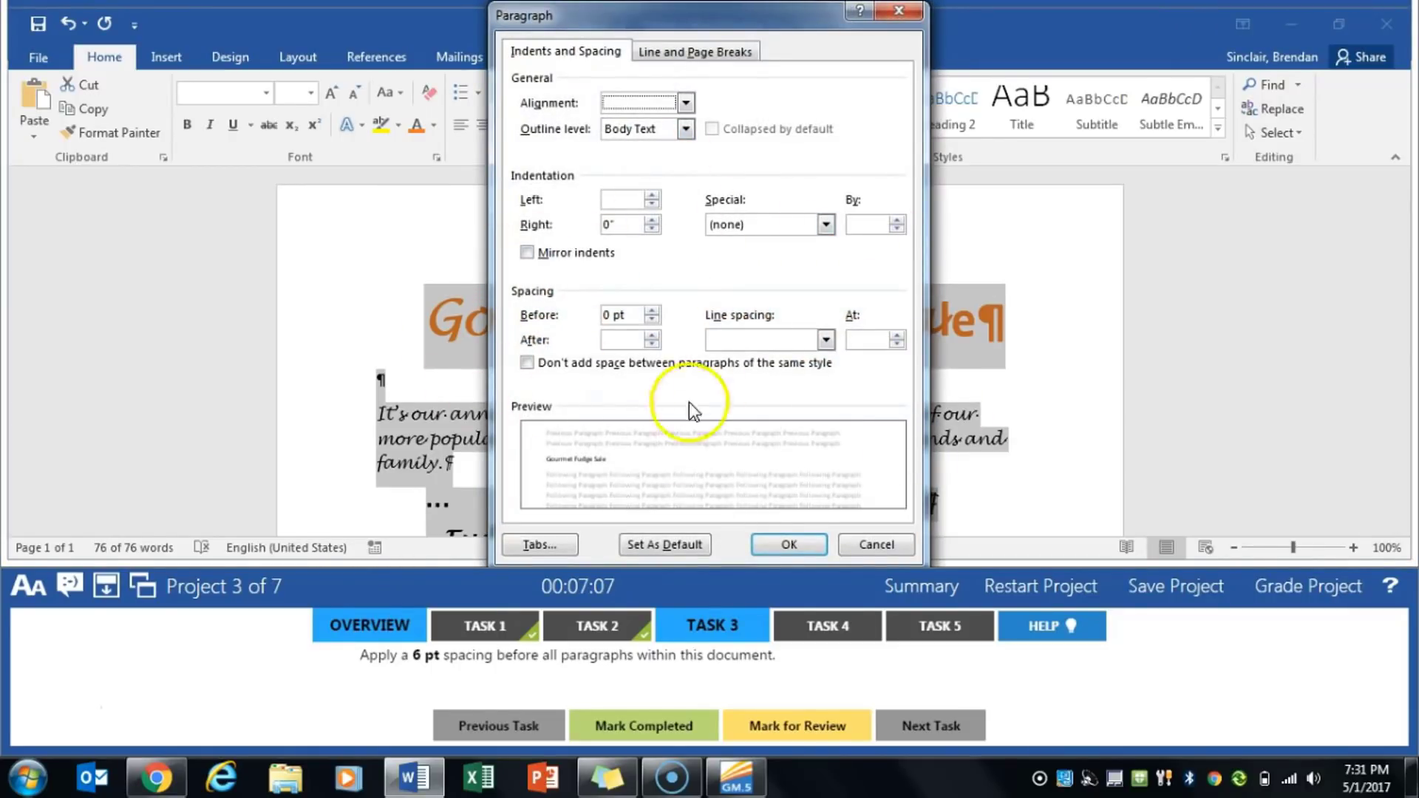
left_click(652, 311)
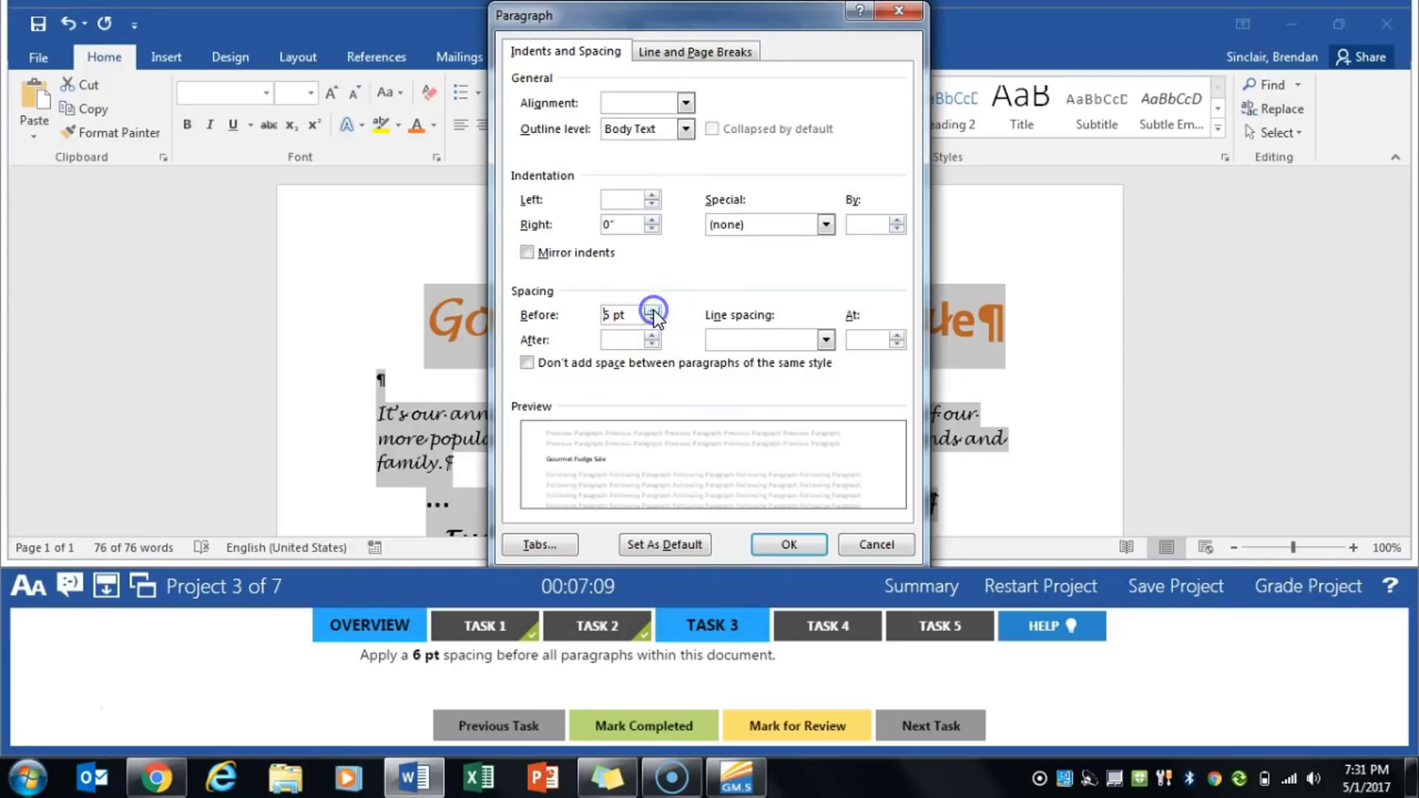
left_click(787, 545)
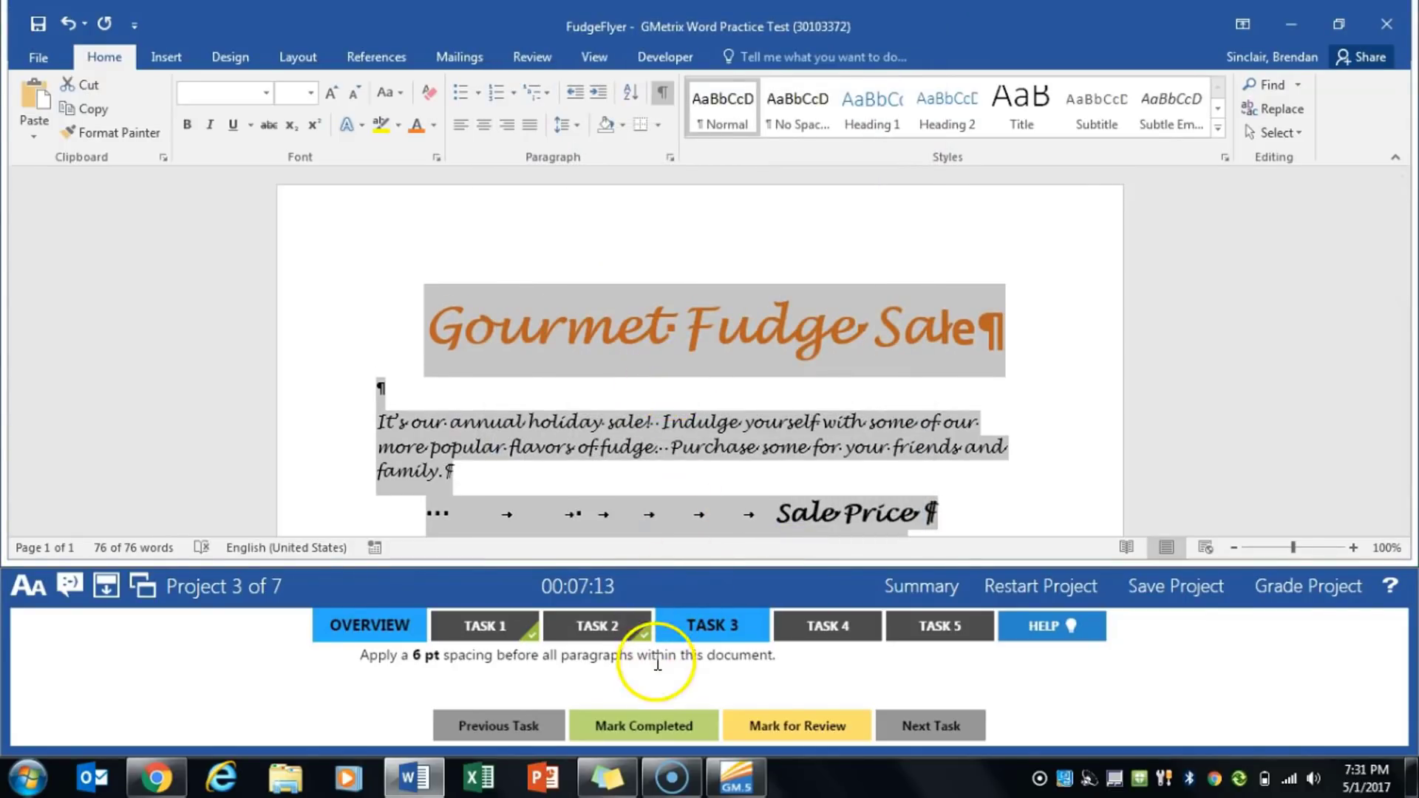
left_click(653, 706)
- Show the Task 4 instructions, highlight "free" in the last sentence in turquoise, and mark the task completed
left_click(848, 610)
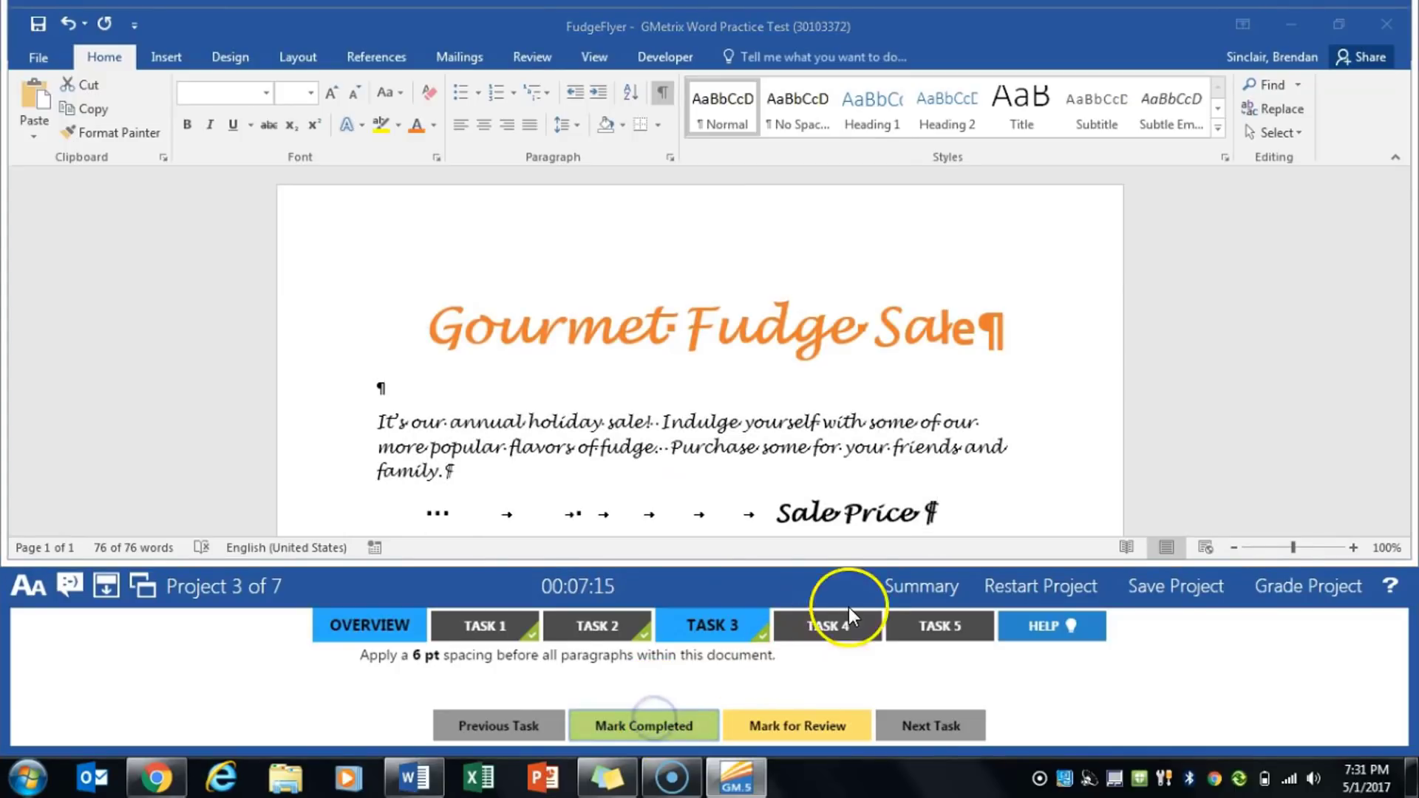
key("ctrl+a")
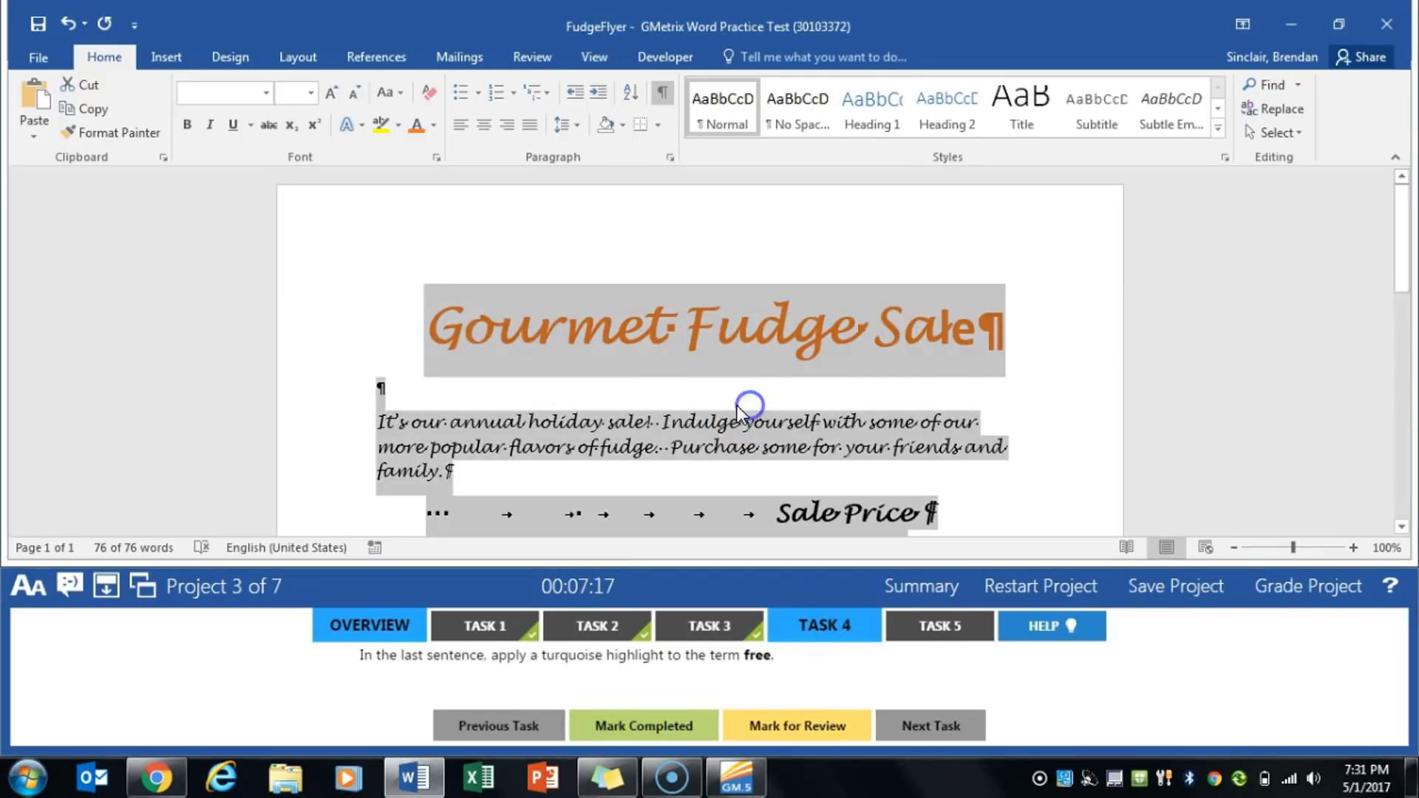
scroll(717, 401, "down", 15)
left_click(832, 314)
scroll(776, 370, "up", 3)
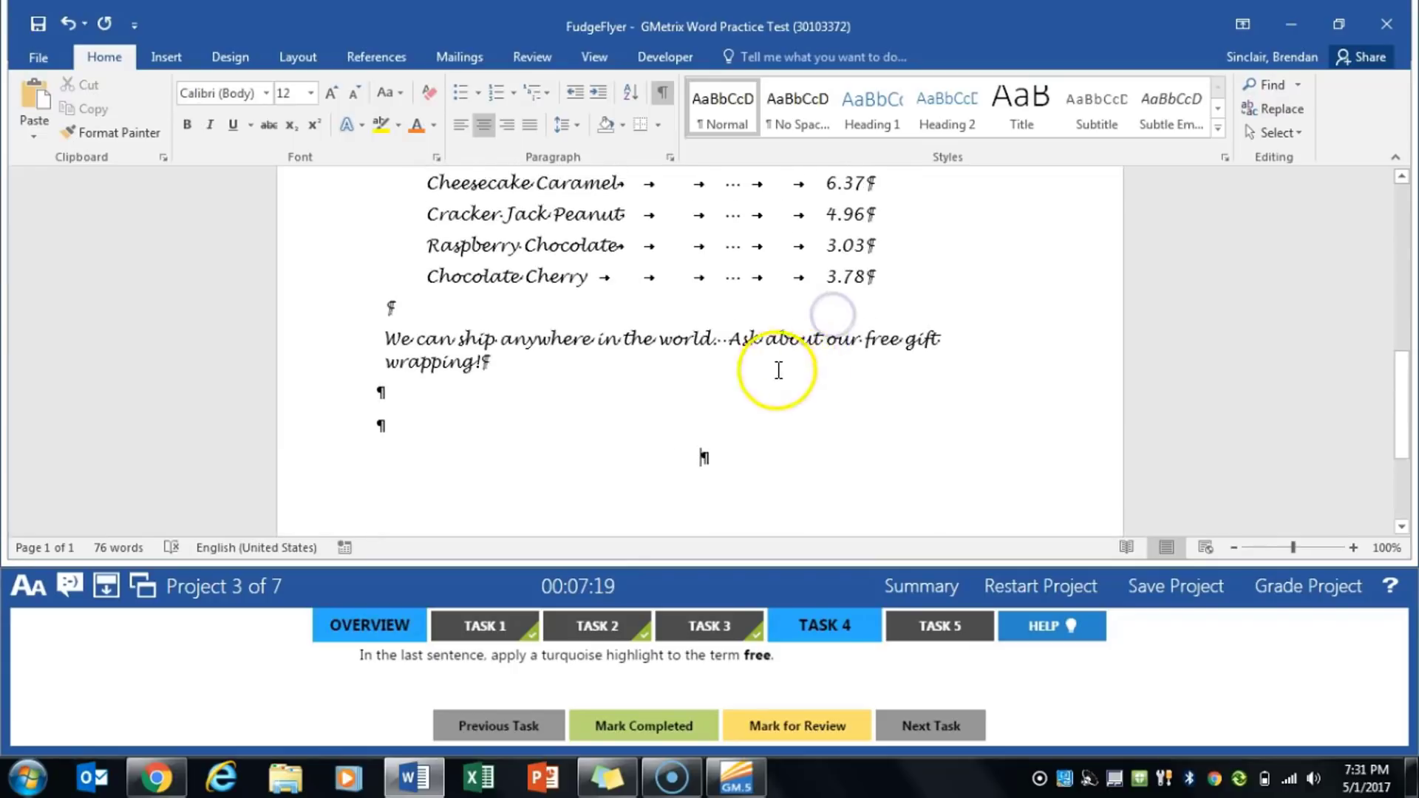
double_click(877, 342)
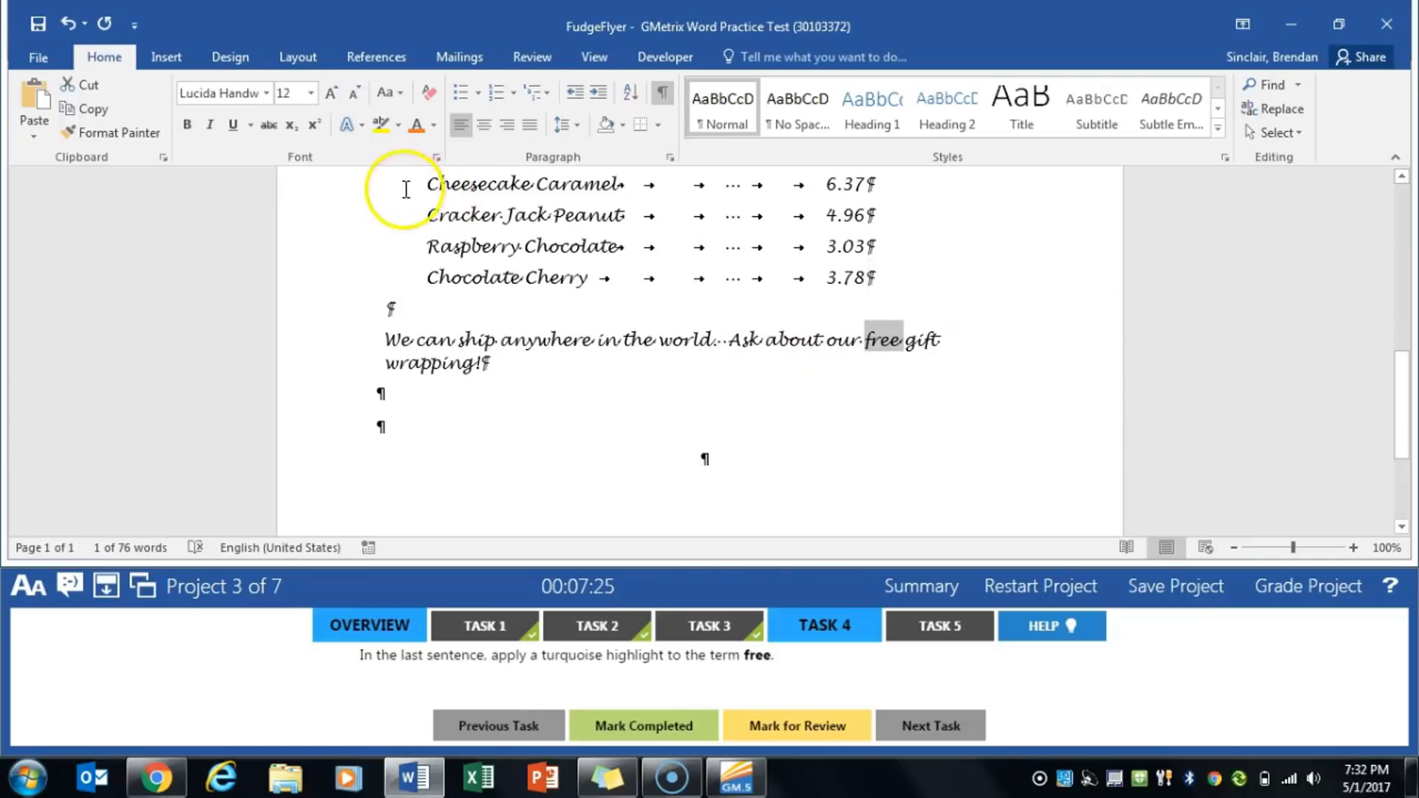
left_click(401, 126)
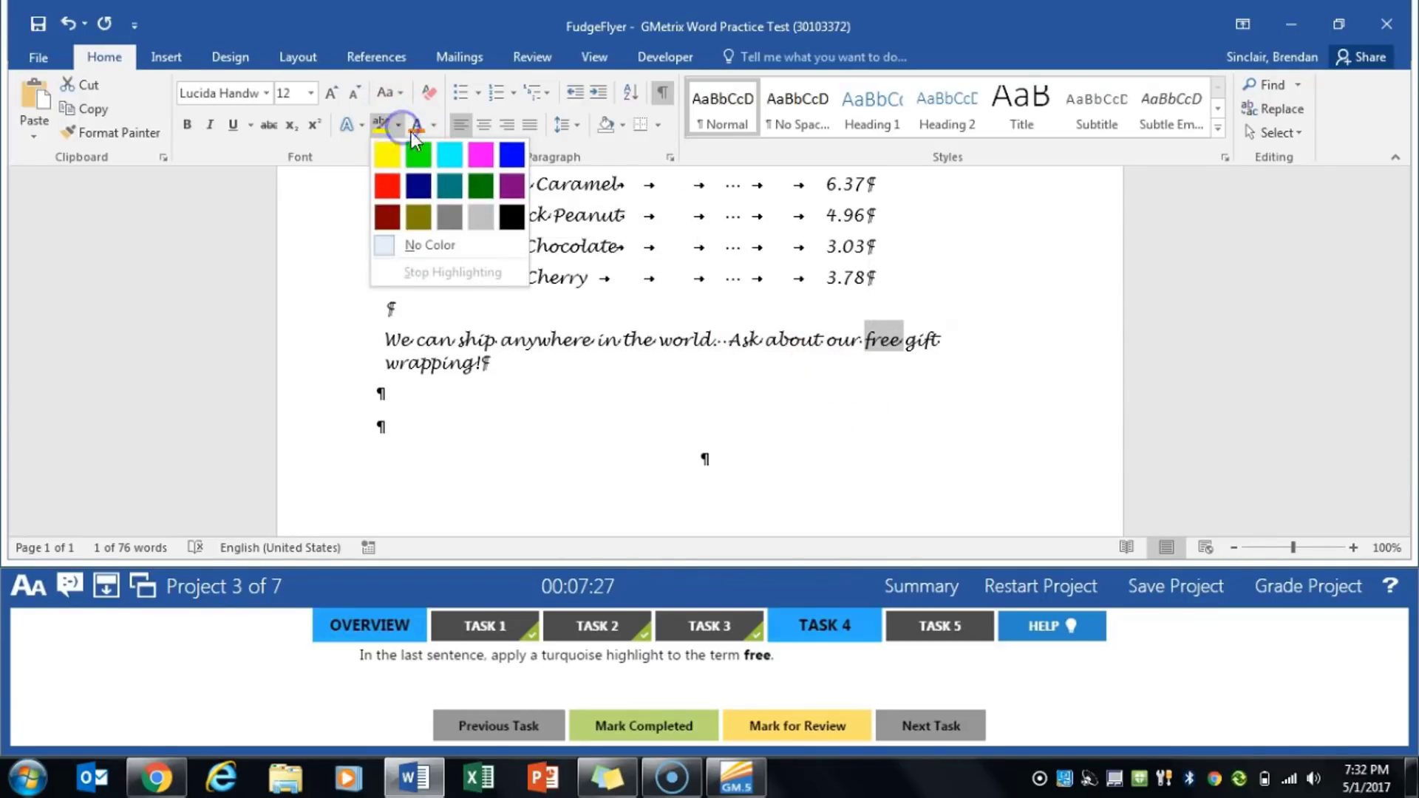
left_click(442, 159)
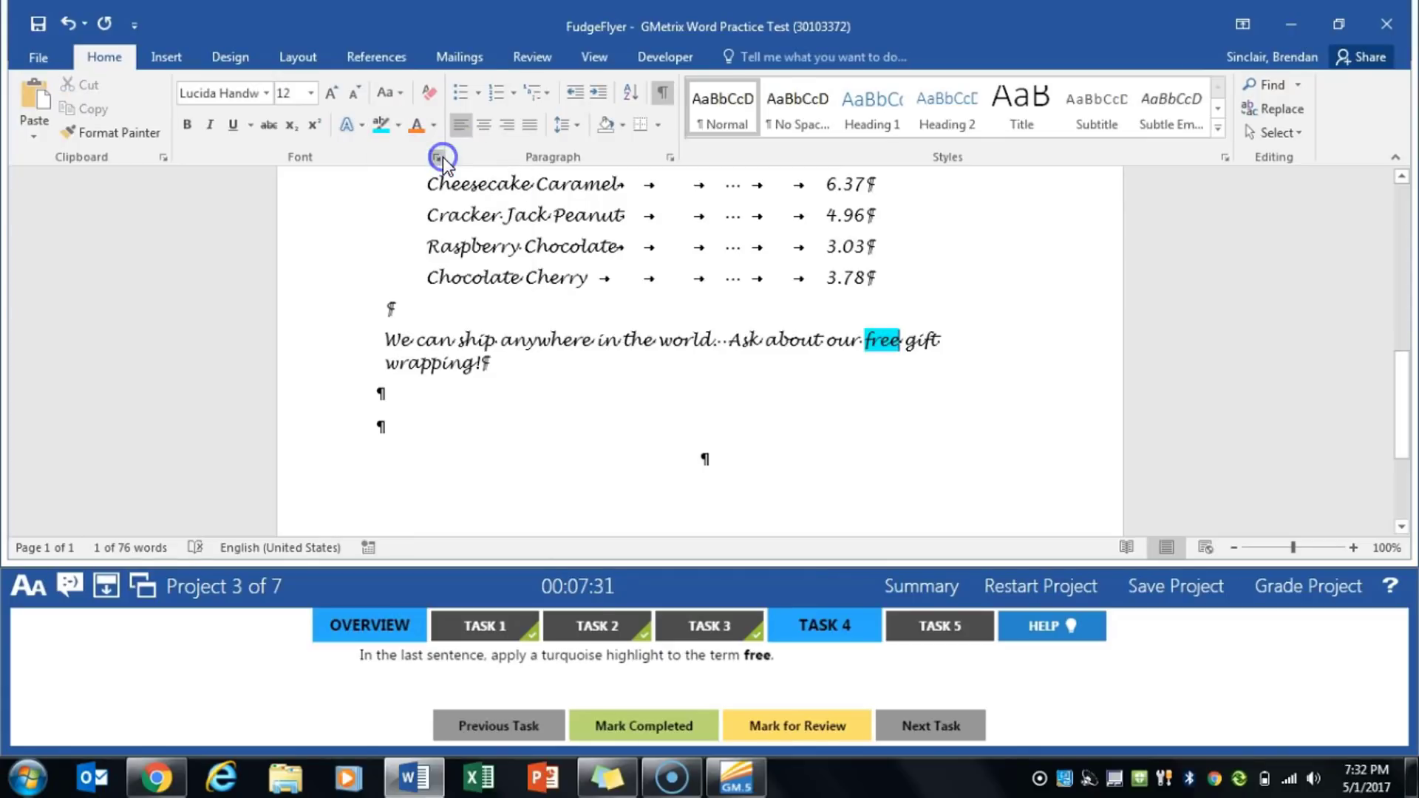
left_click(610, 710)
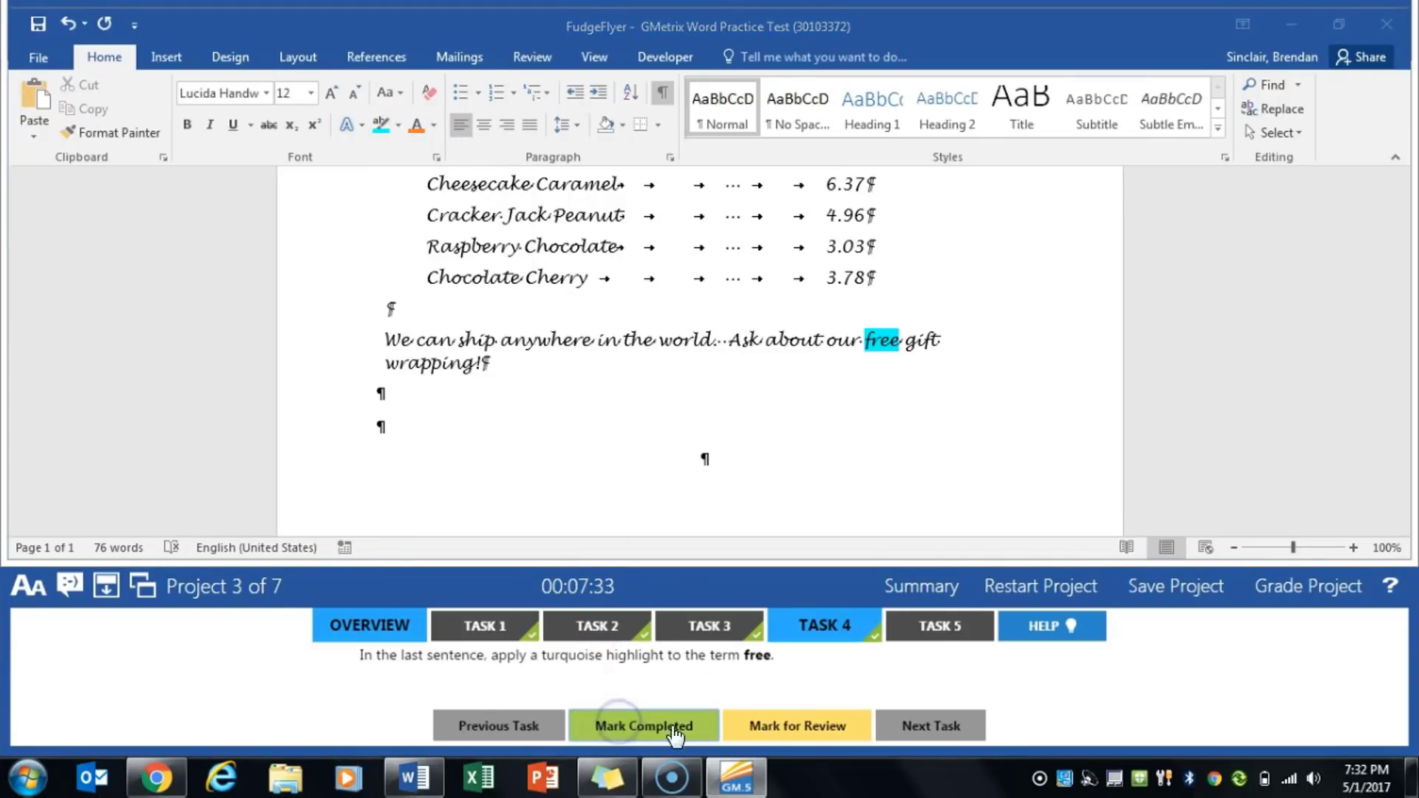
- Show the Task 5 instructions and draw a Ribbon: Tilted Down shape about 1.1" high and 3.53" wide beneath the last sentence
left_click(952, 622)
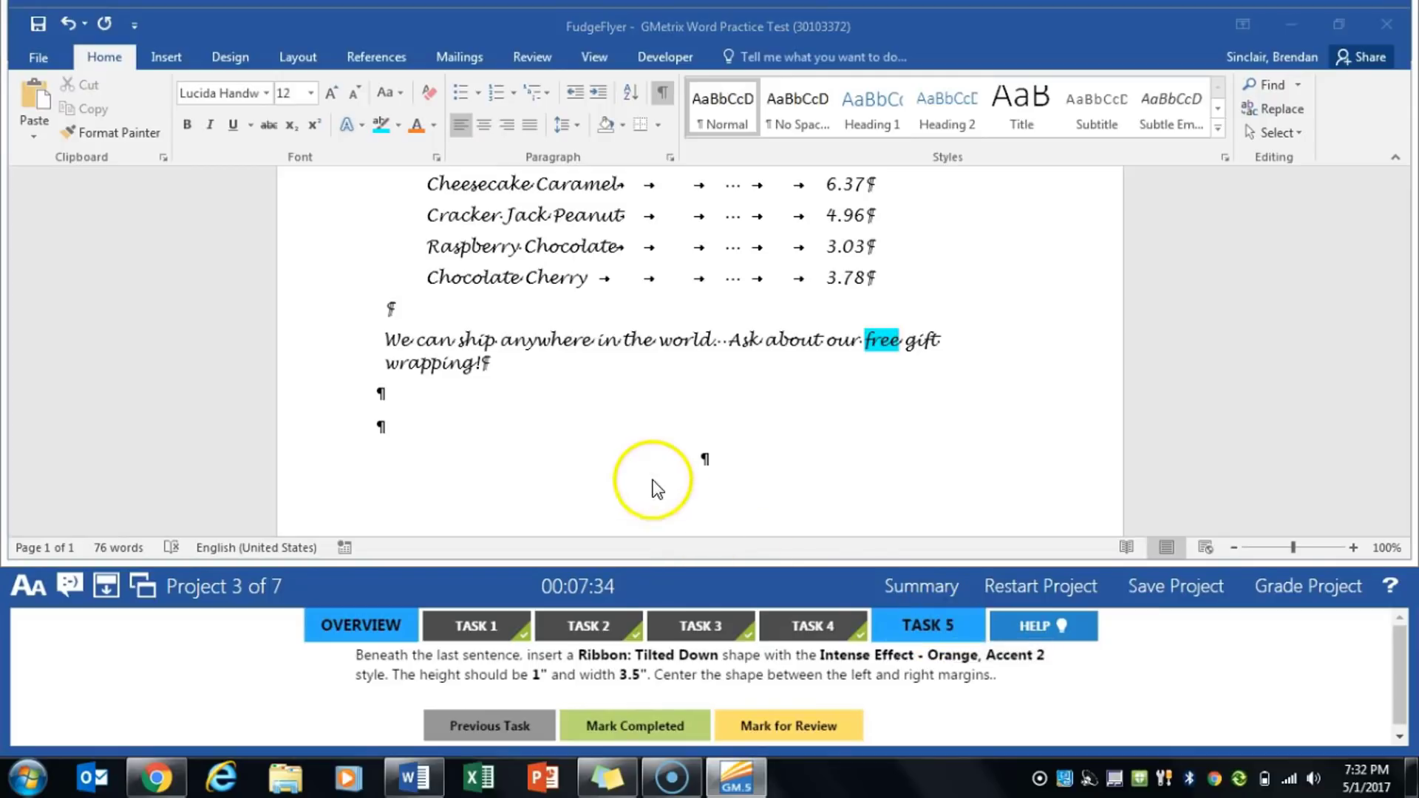
left_click(649, 454)
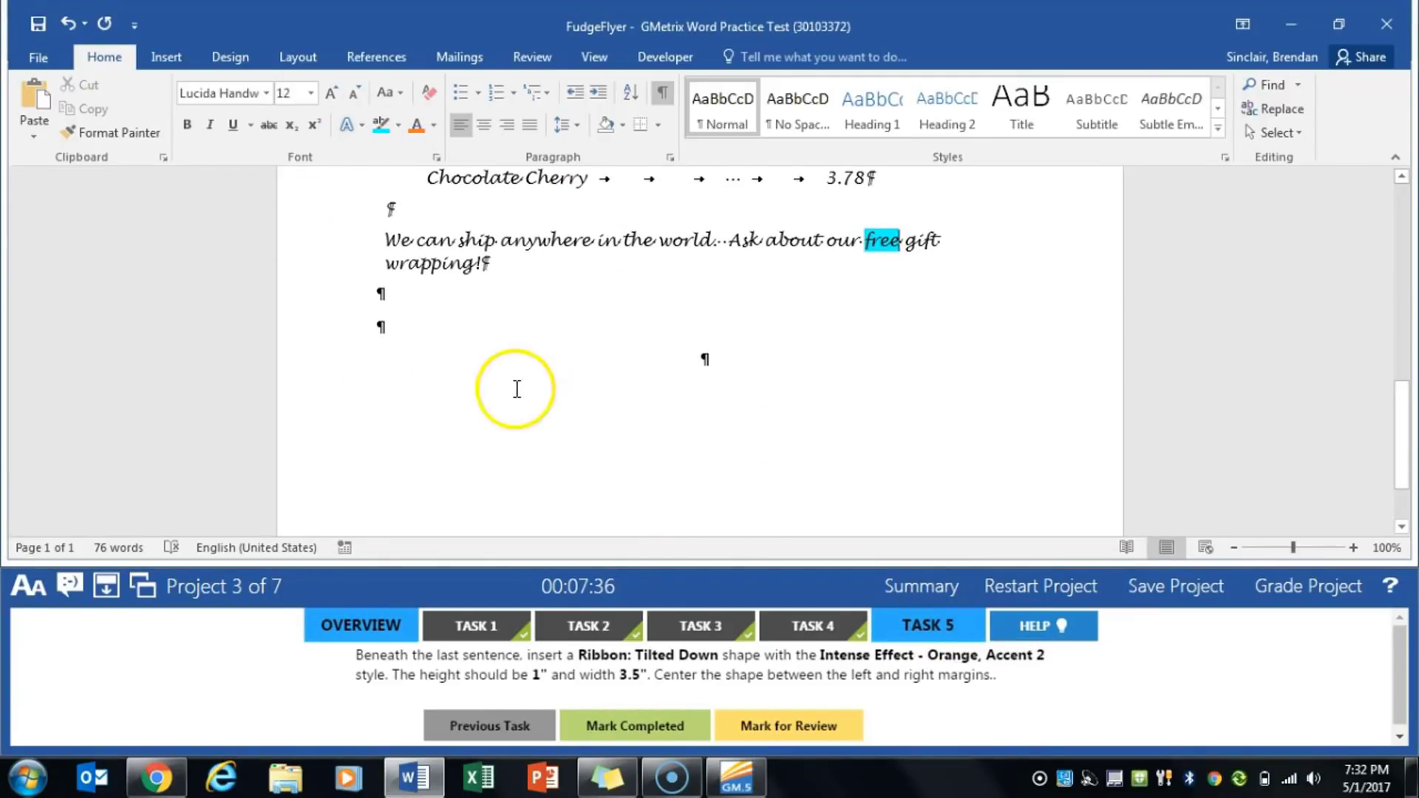
left_click(167, 50)
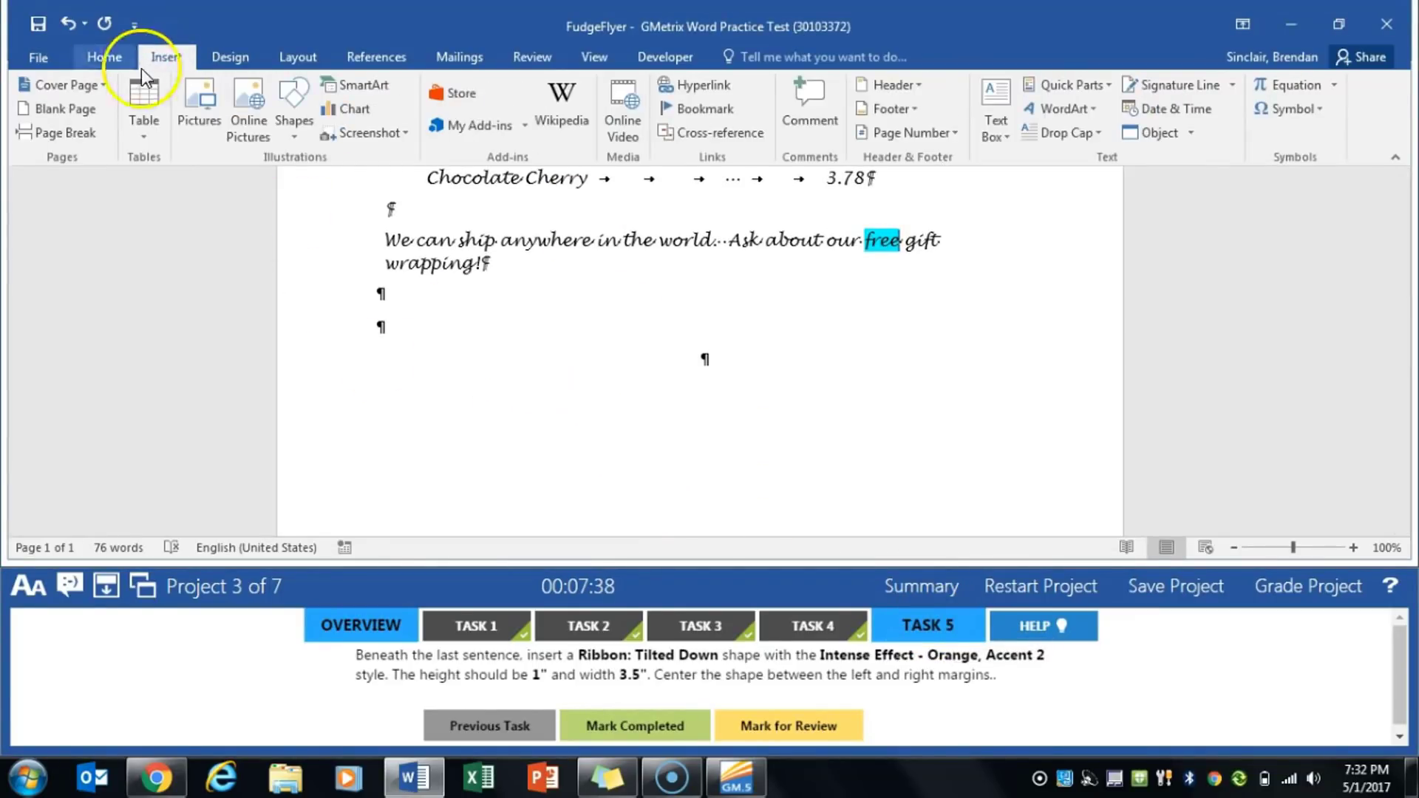
left_click(294, 126)
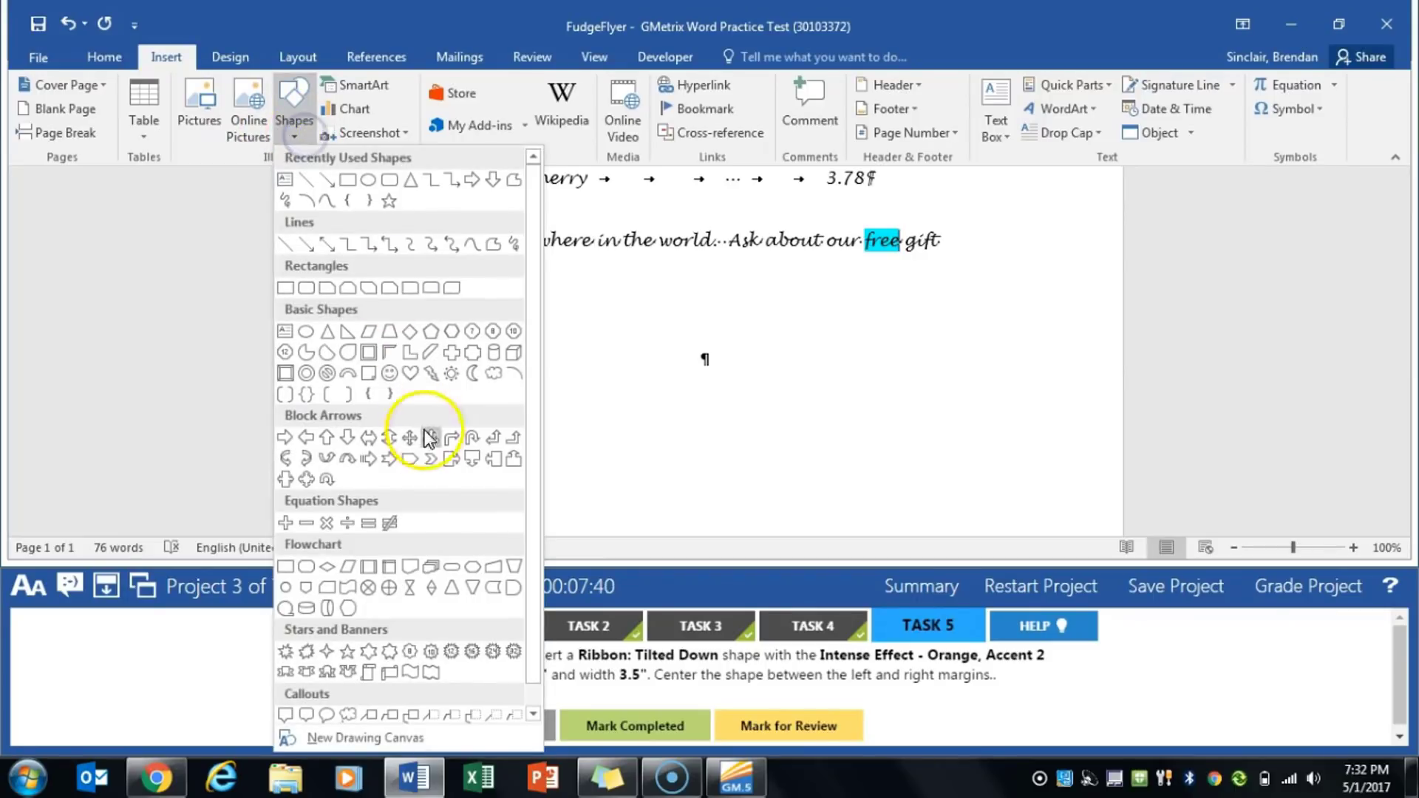
left_click(303, 675)
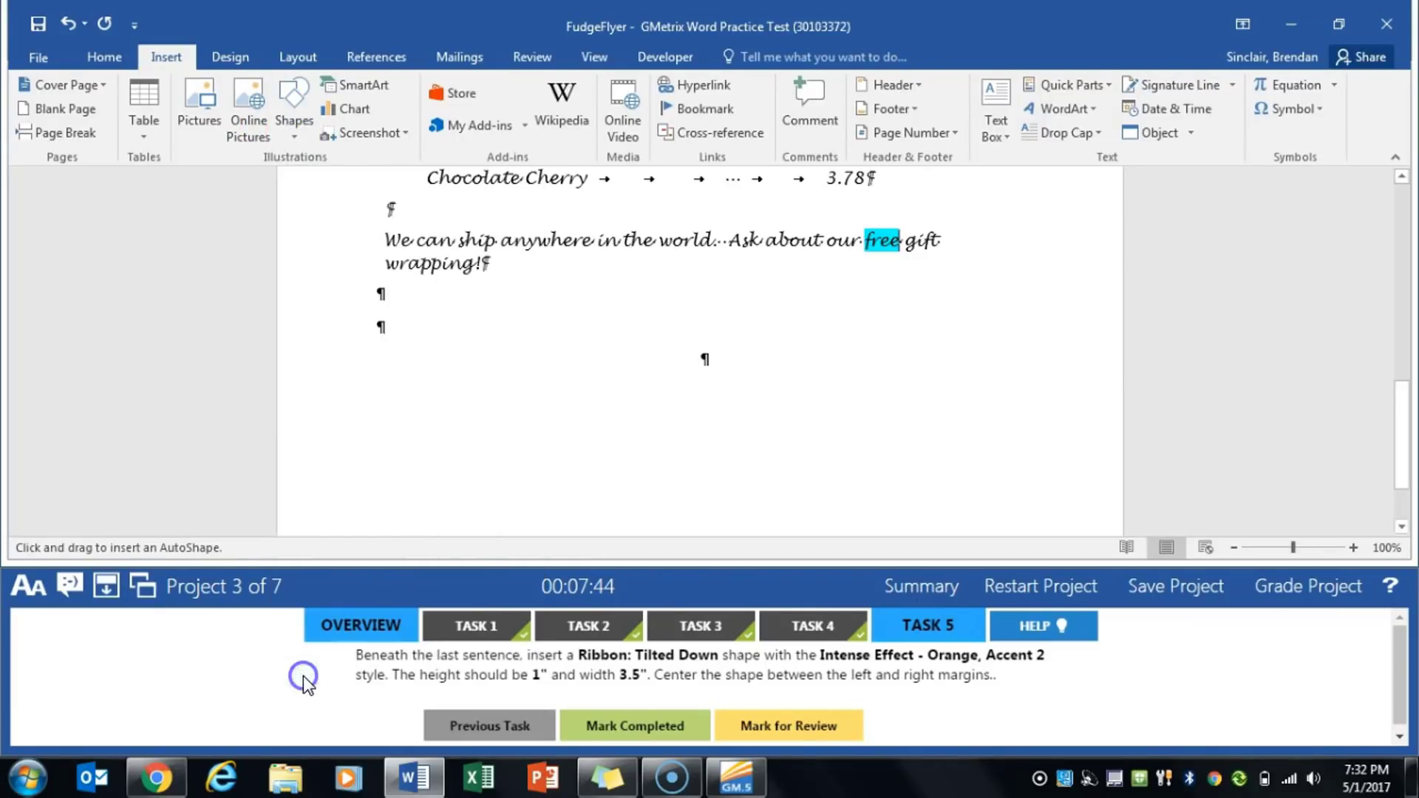
left_click_drag(485, 381, 837, 491)
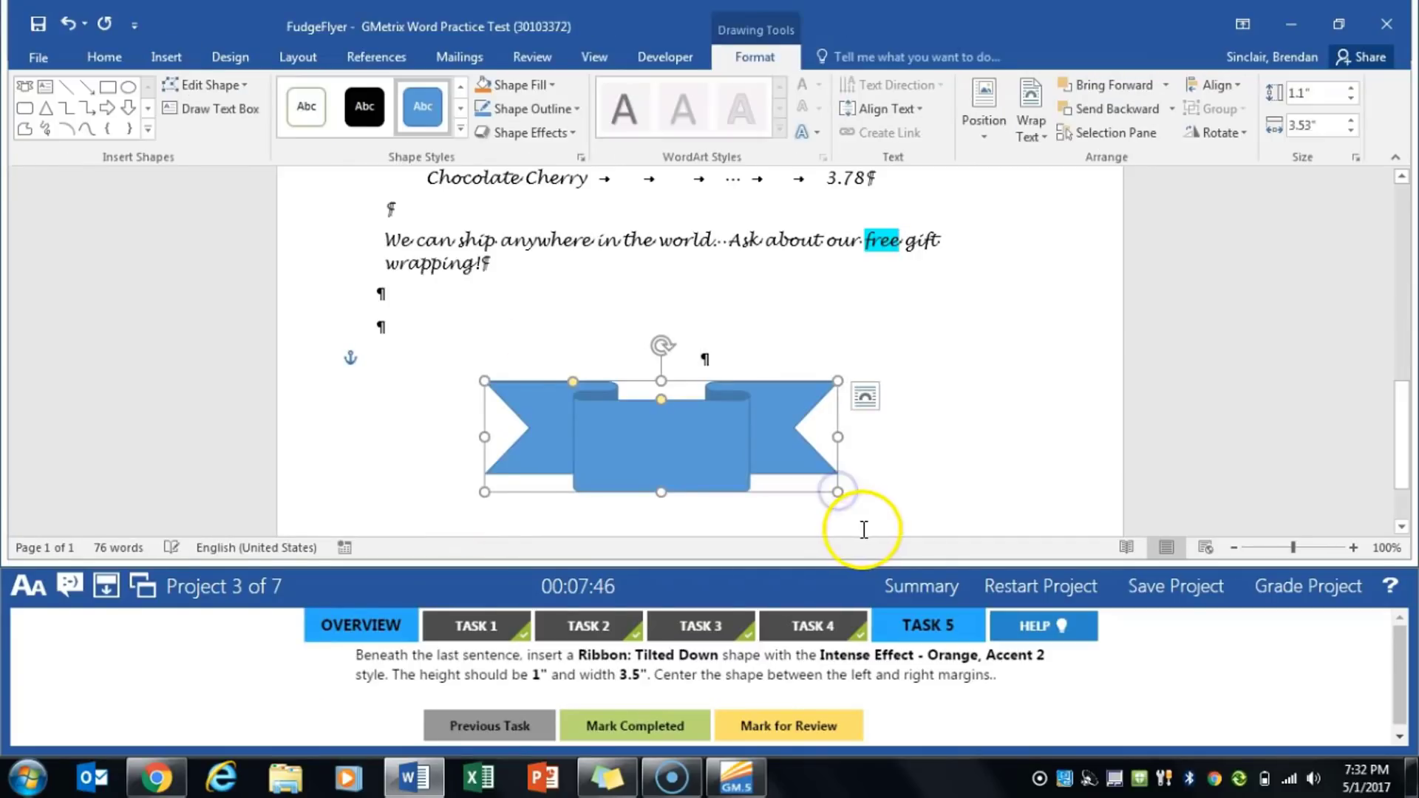
- Set the ribbon shape's height to 1" and width to 3.5", and center it between the left and right margins
left_click(1325, 96)
left_click(1350, 97)
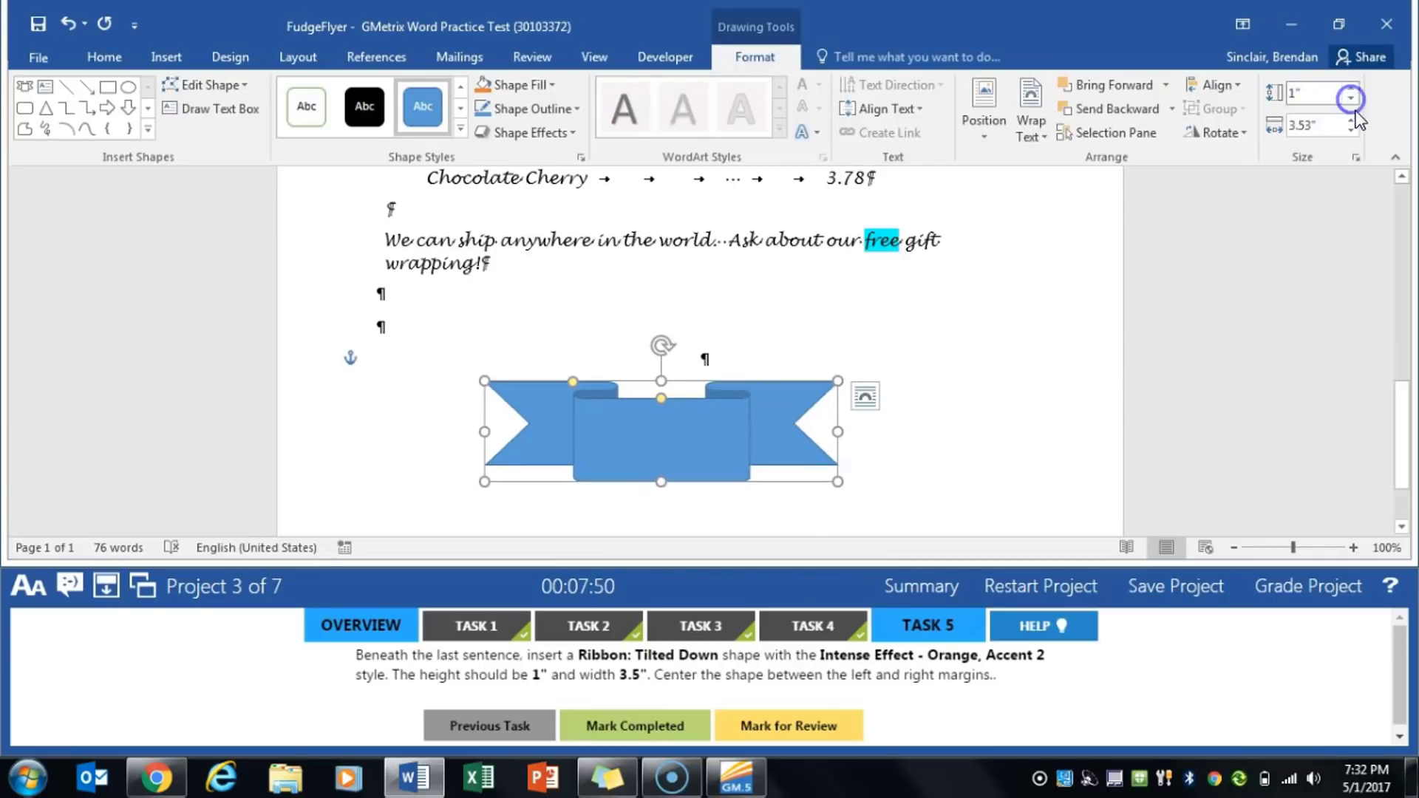
left_click(1352, 132)
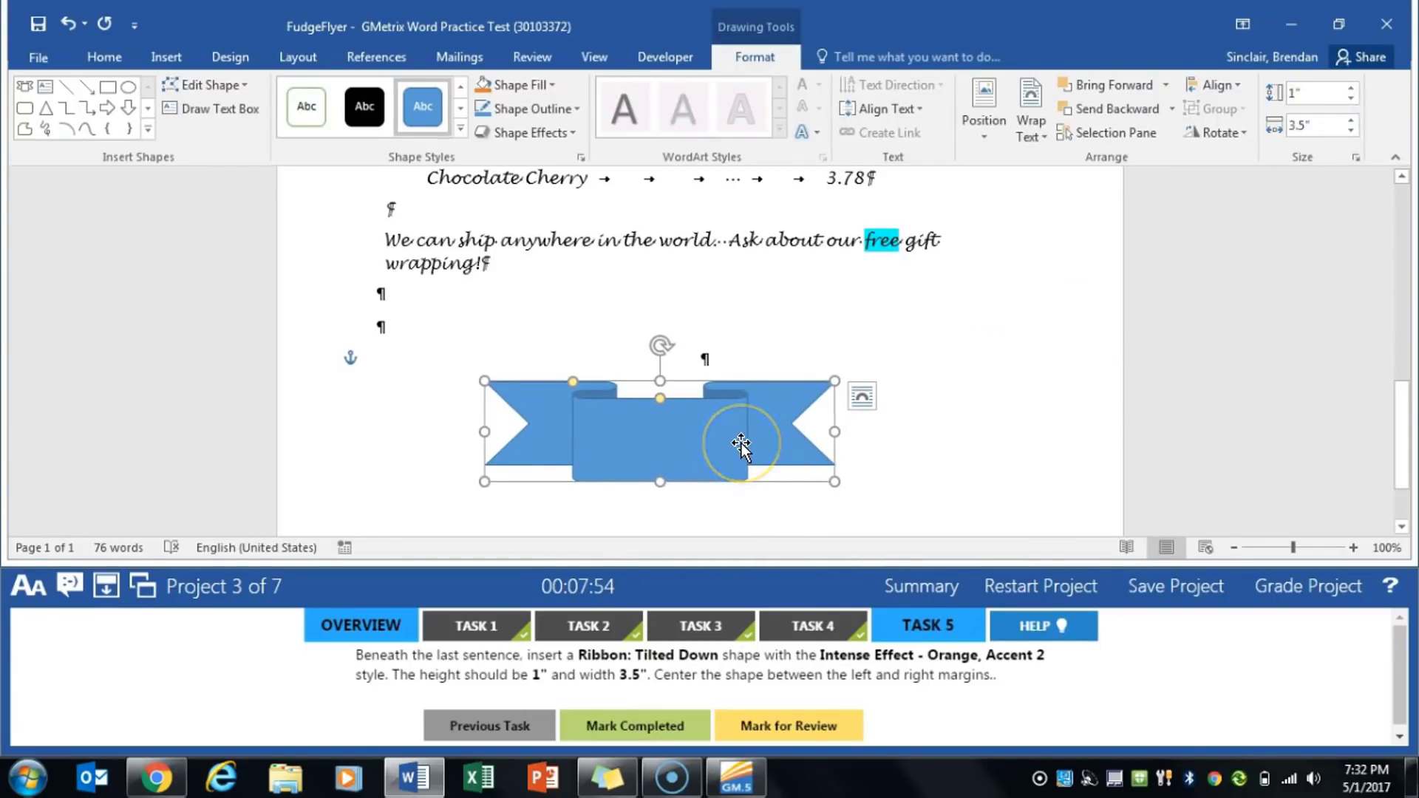
left_click(802, 508)
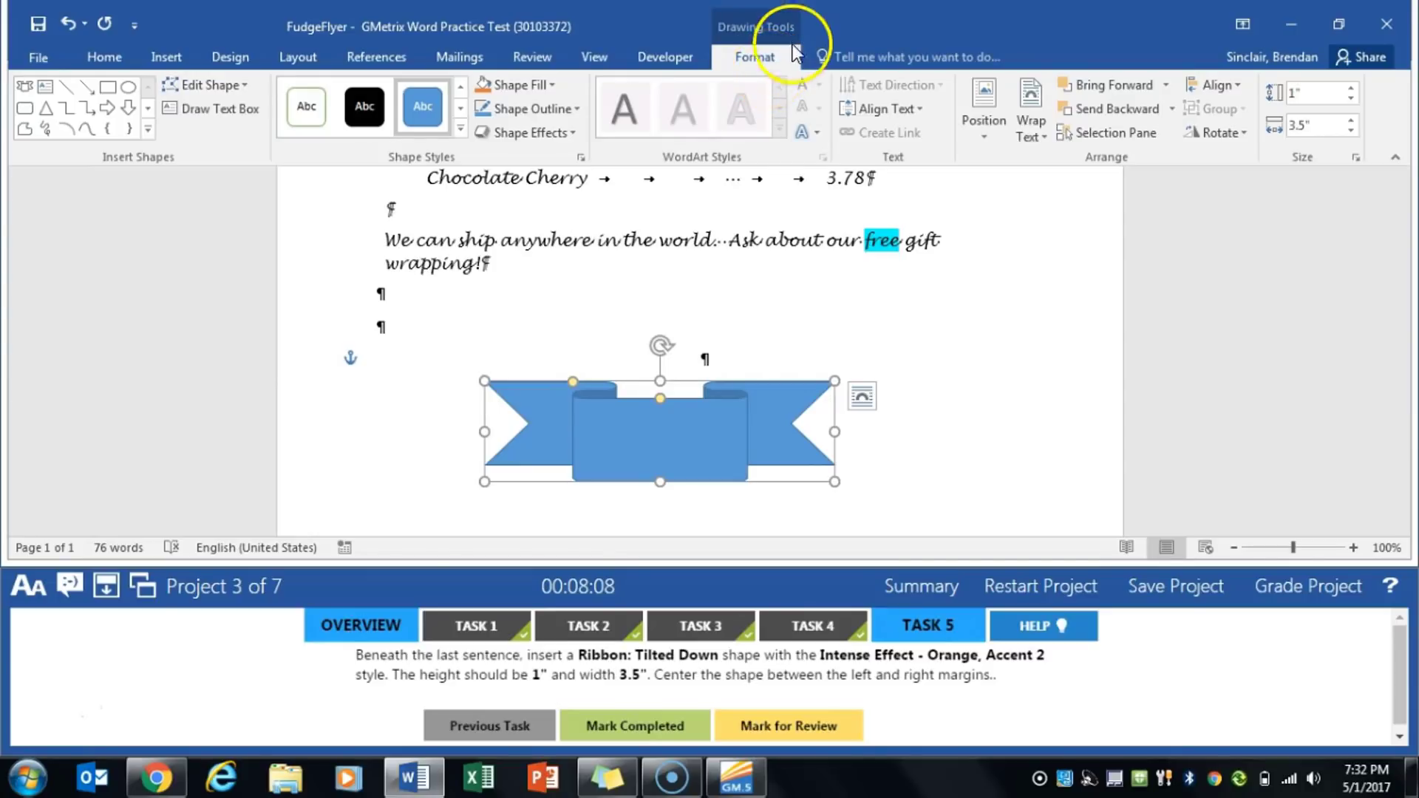
left_click(1245, 83)
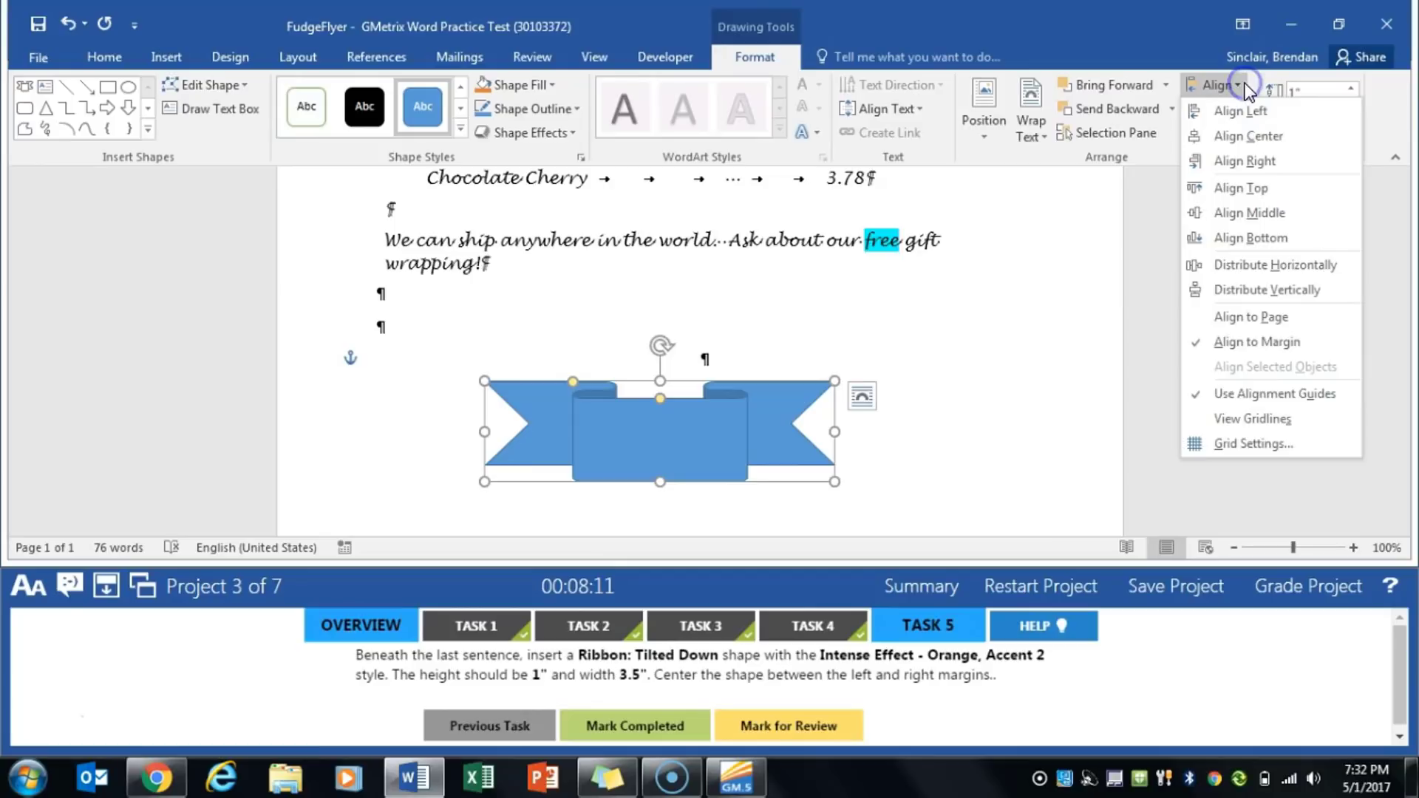
left_click(1279, 139)
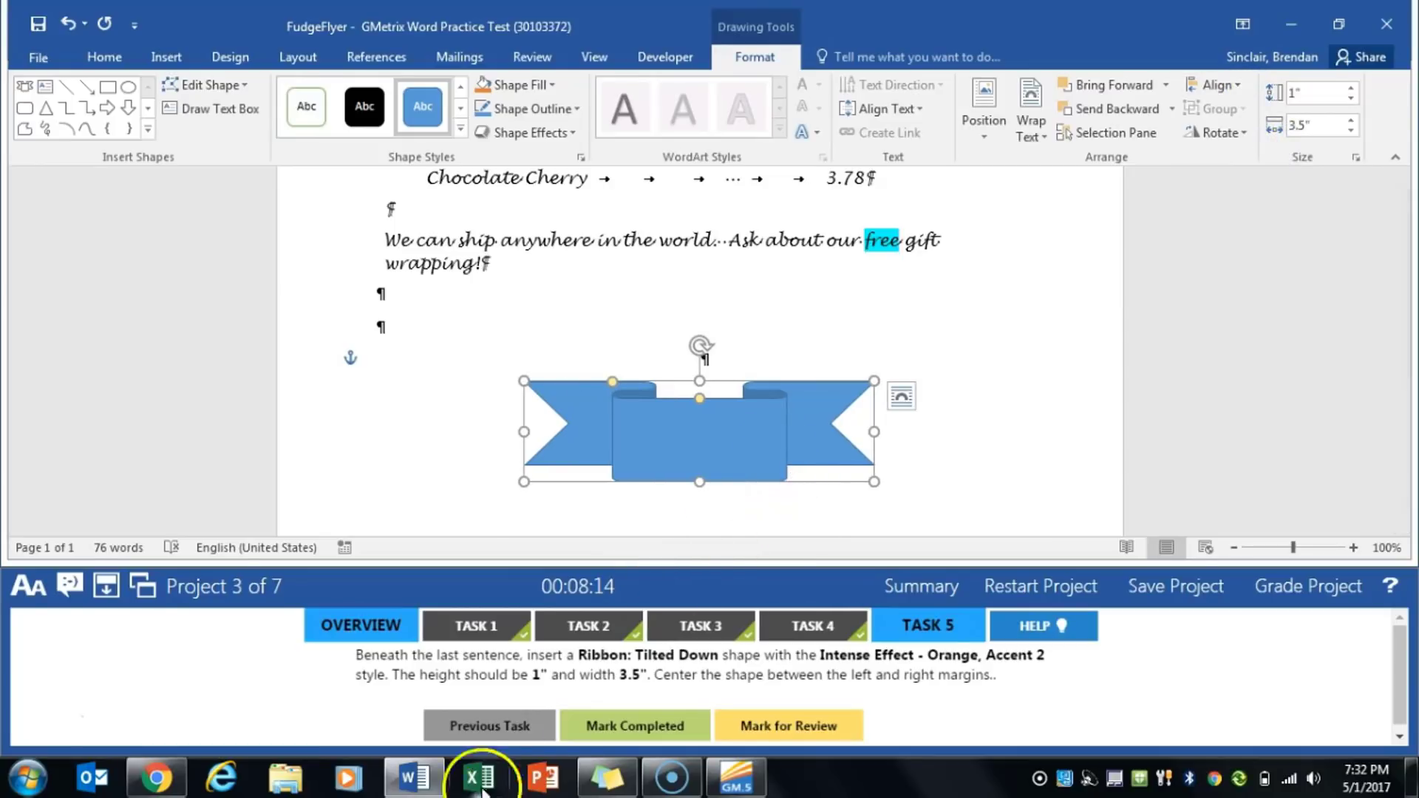
- Mark Task 5 completed and grade the Fudge Flyer project
left_click(624, 731)
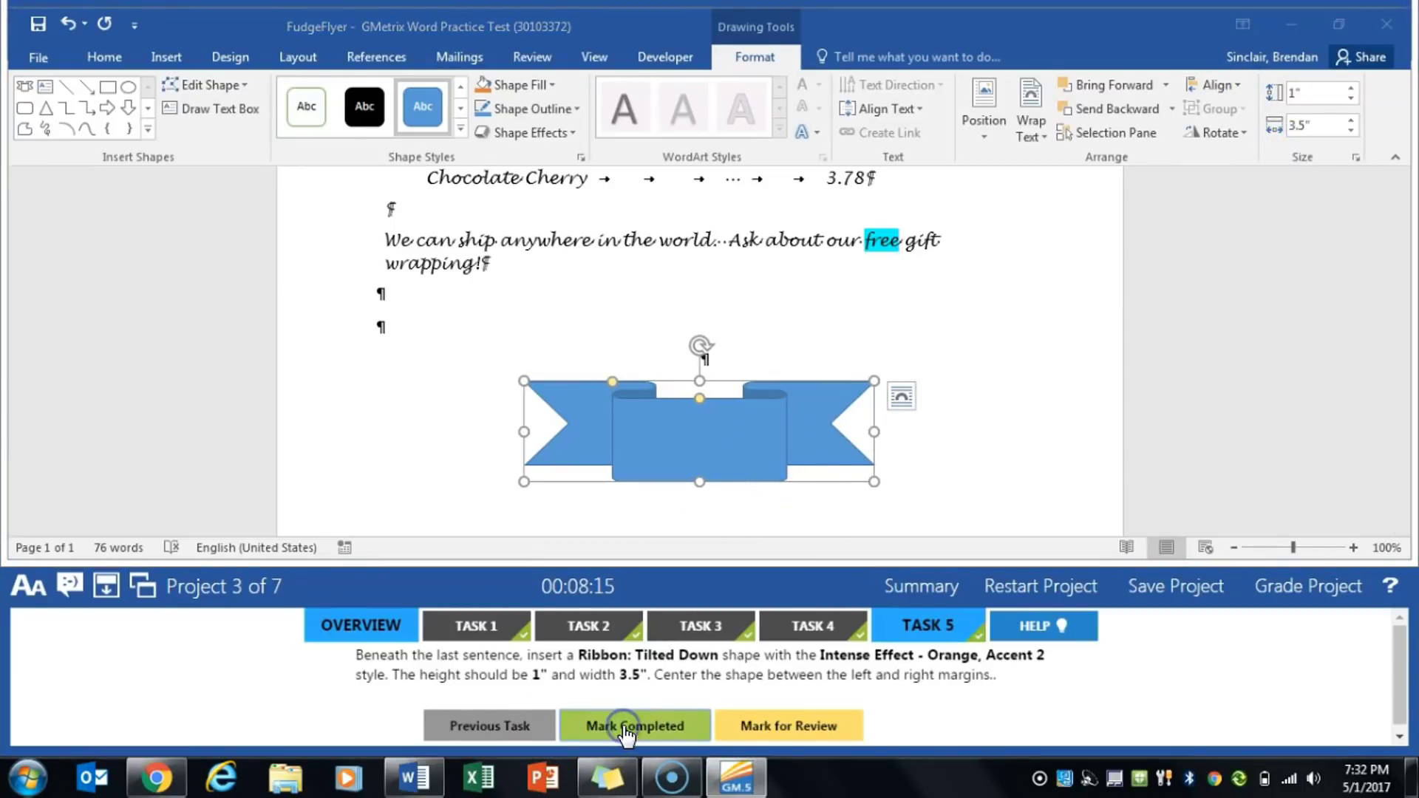
left_click(1283, 587)
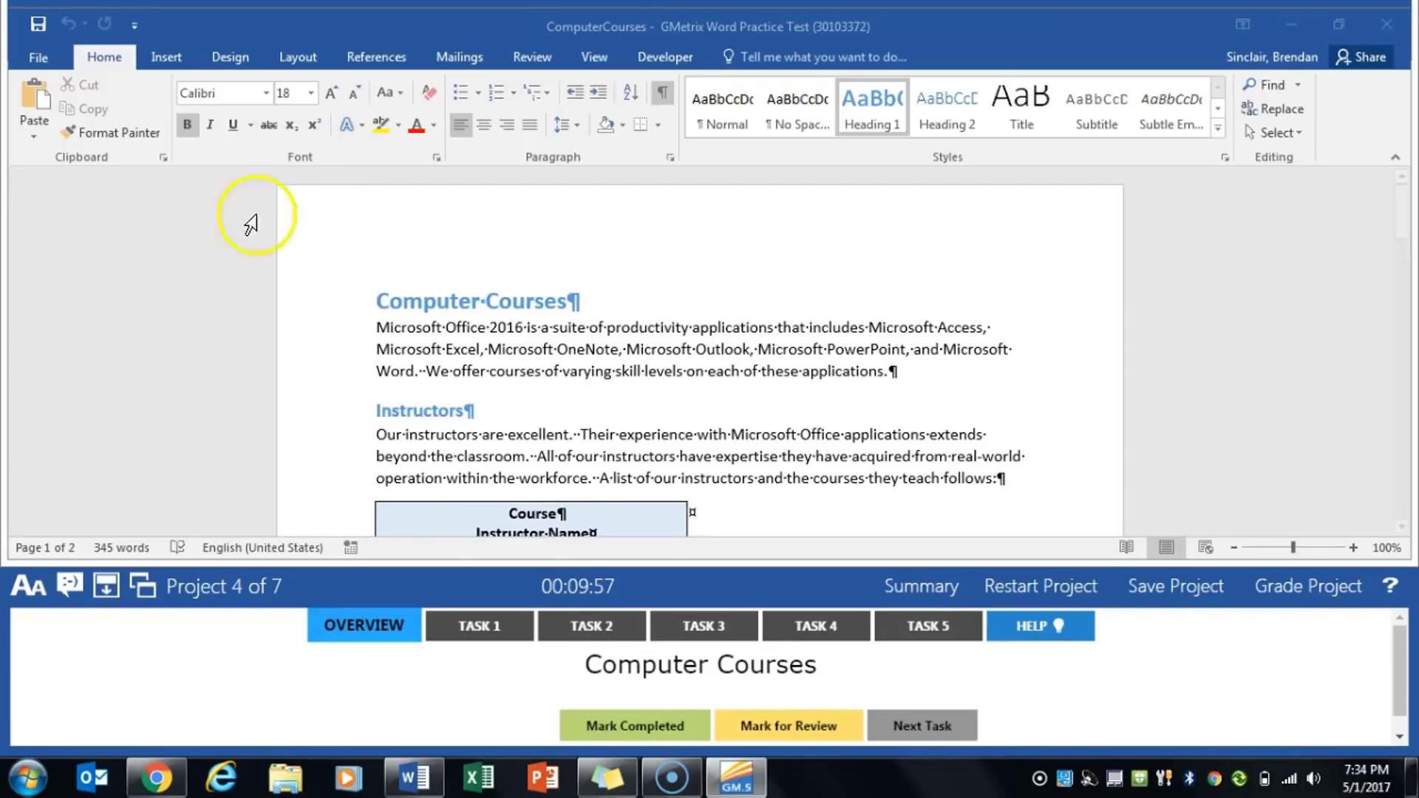
- Show the Task 1 instructions, apply the Grid Table 2 - Accent 1 style to the first table, and mark the task completed
left_click(495, 629)
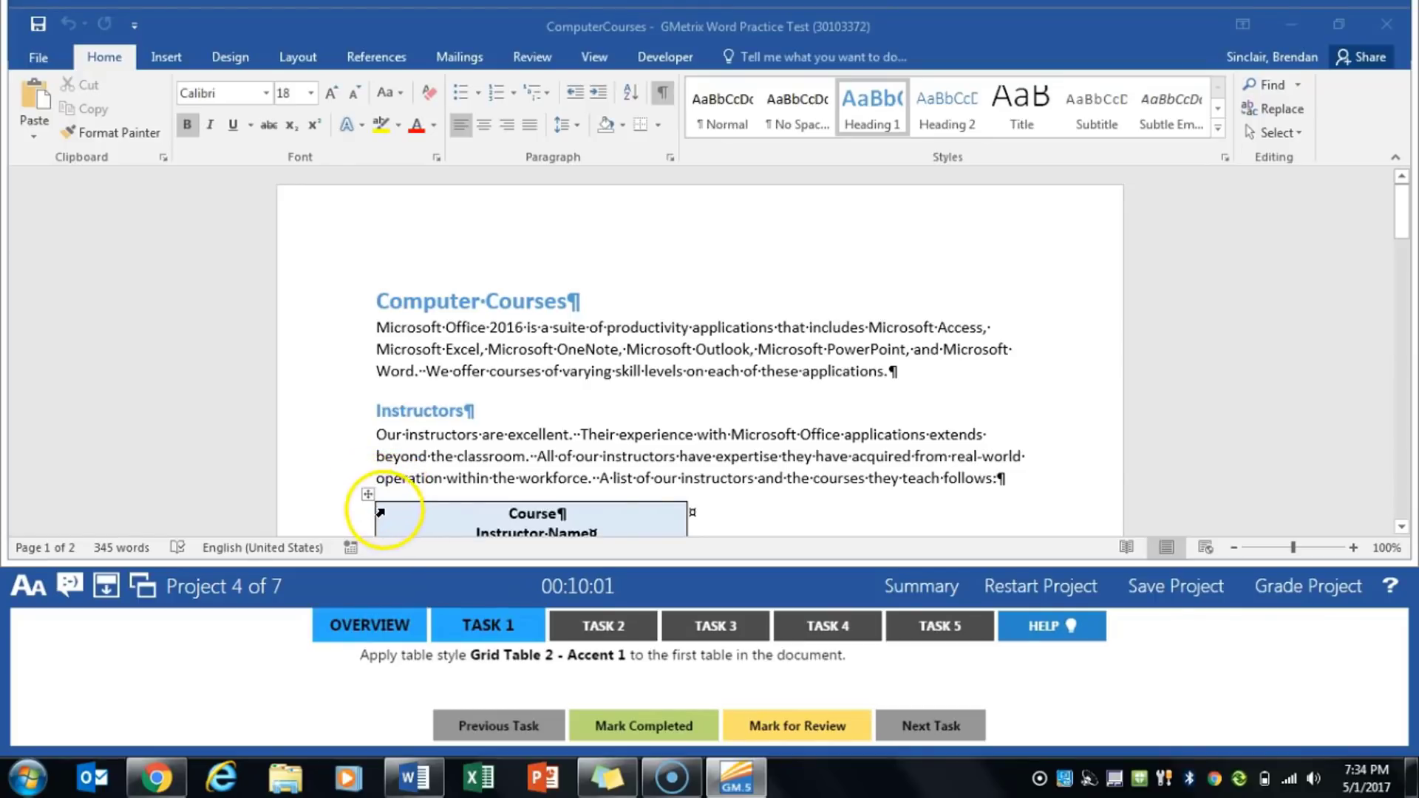
scroll(374, 443, "down", 3)
left_click(368, 394)
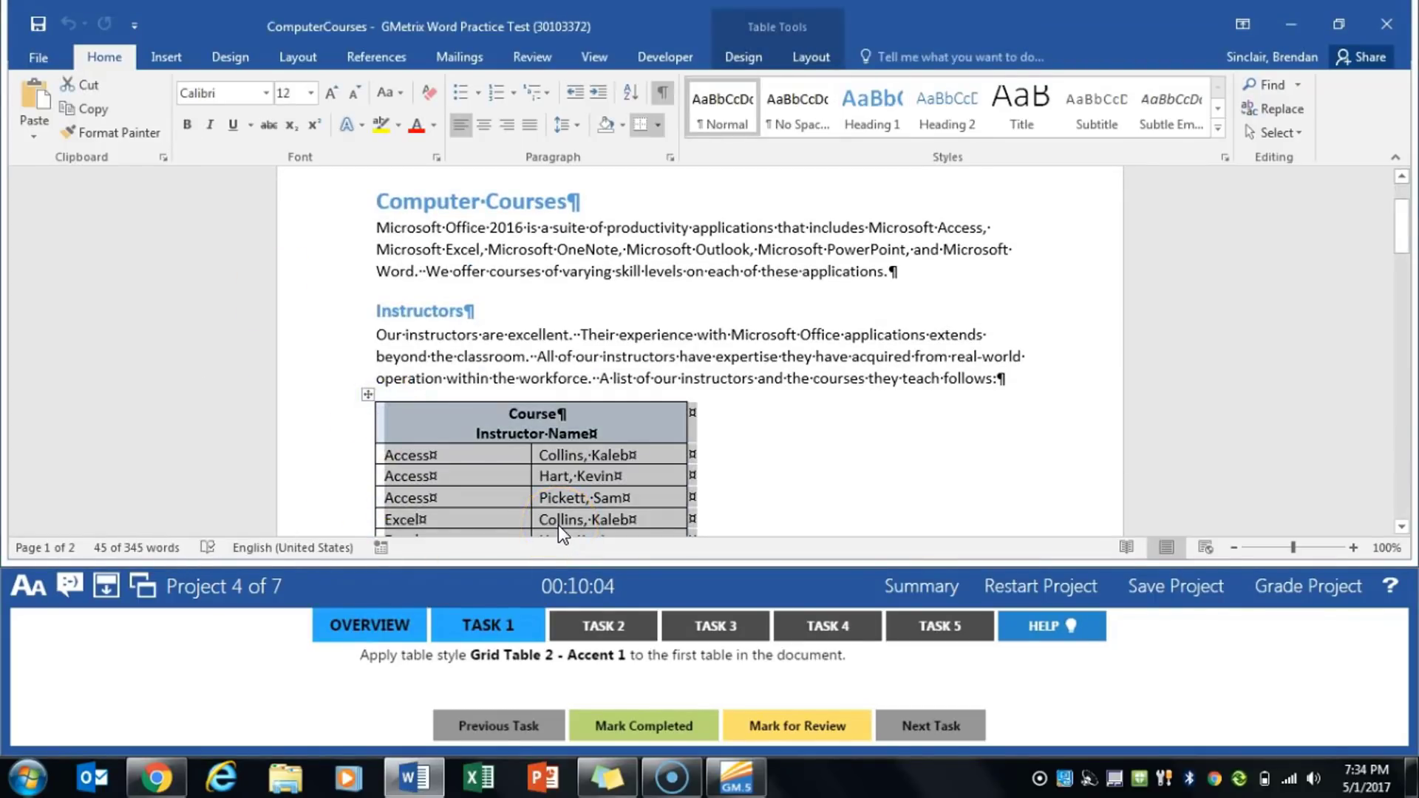
left_click(748, 60)
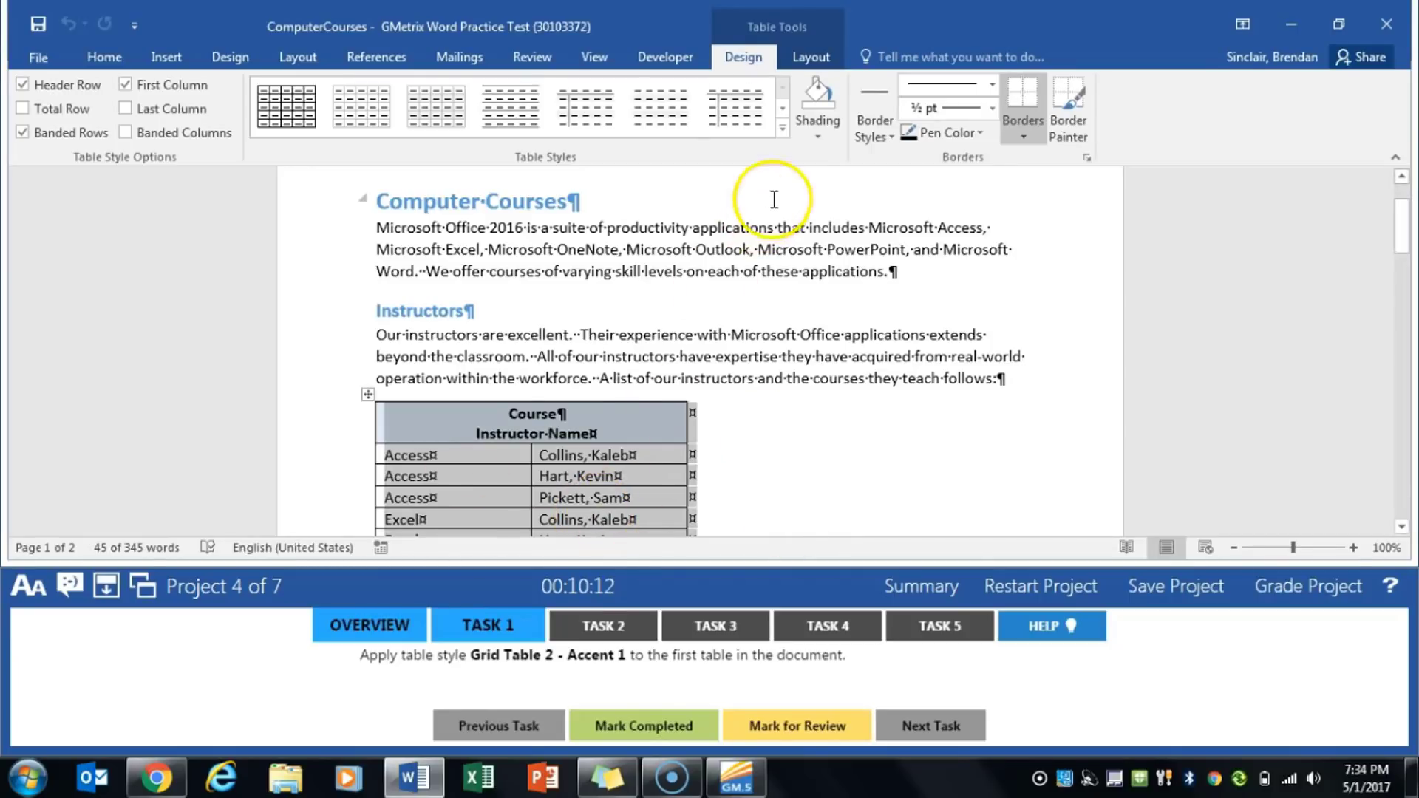
left_click(782, 128)
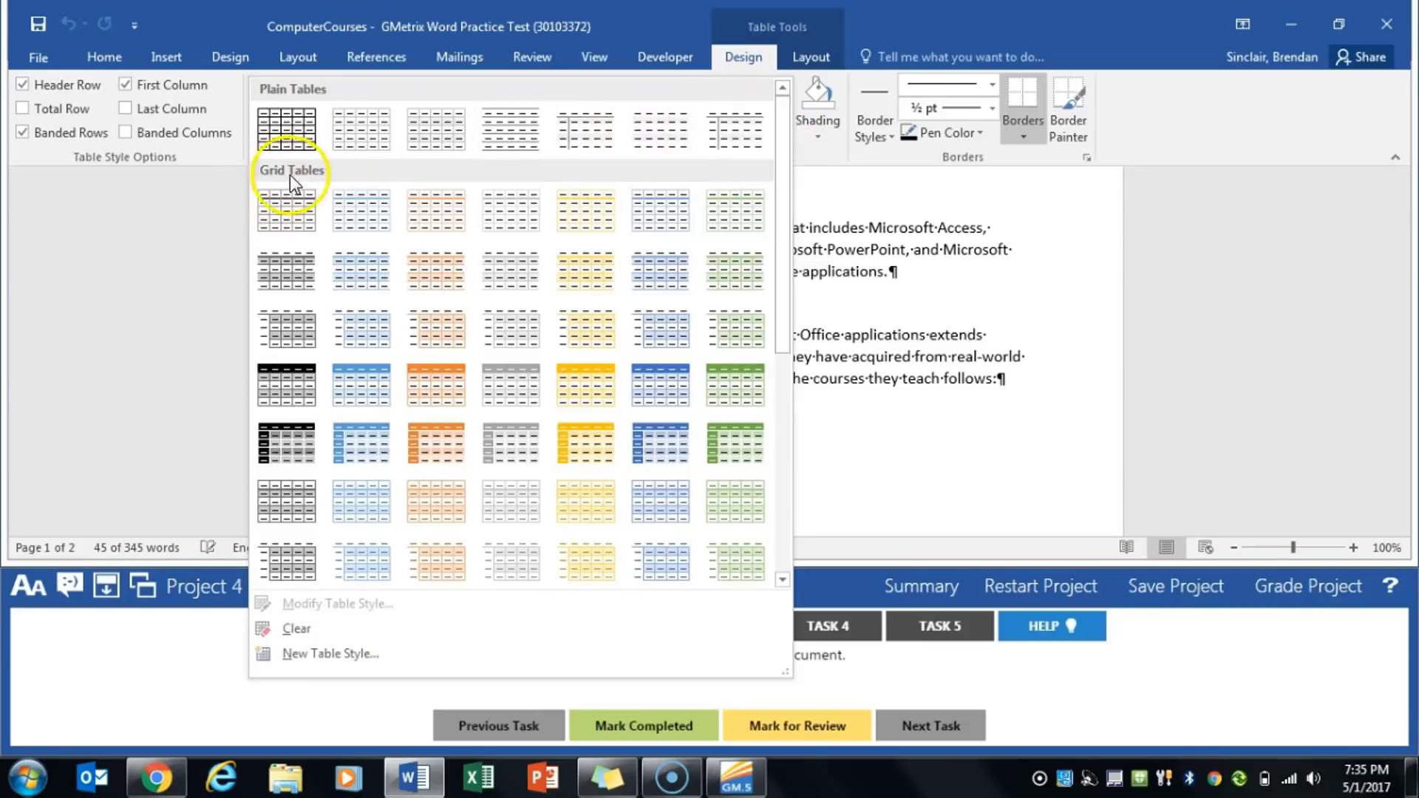
left_click(374, 281)
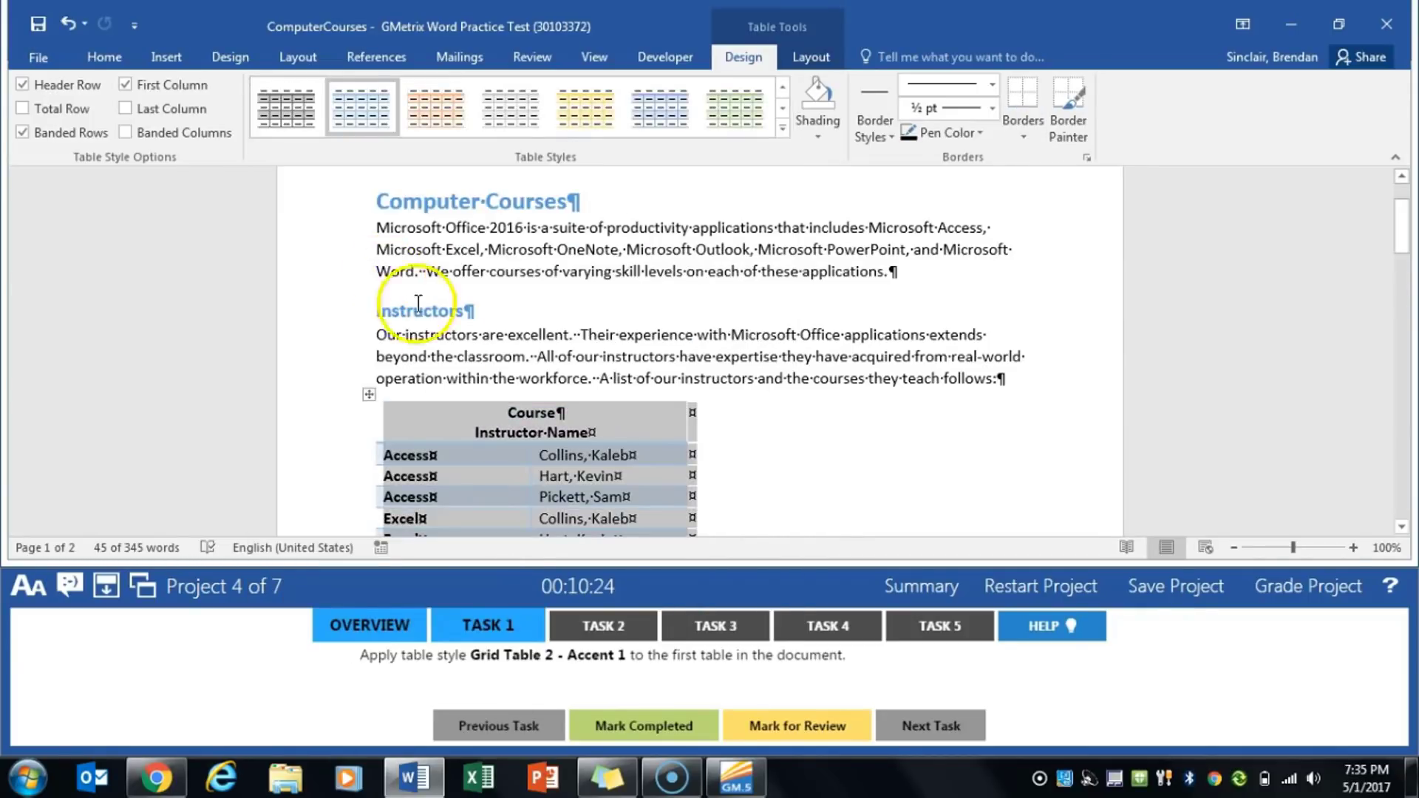
left_click(658, 732)
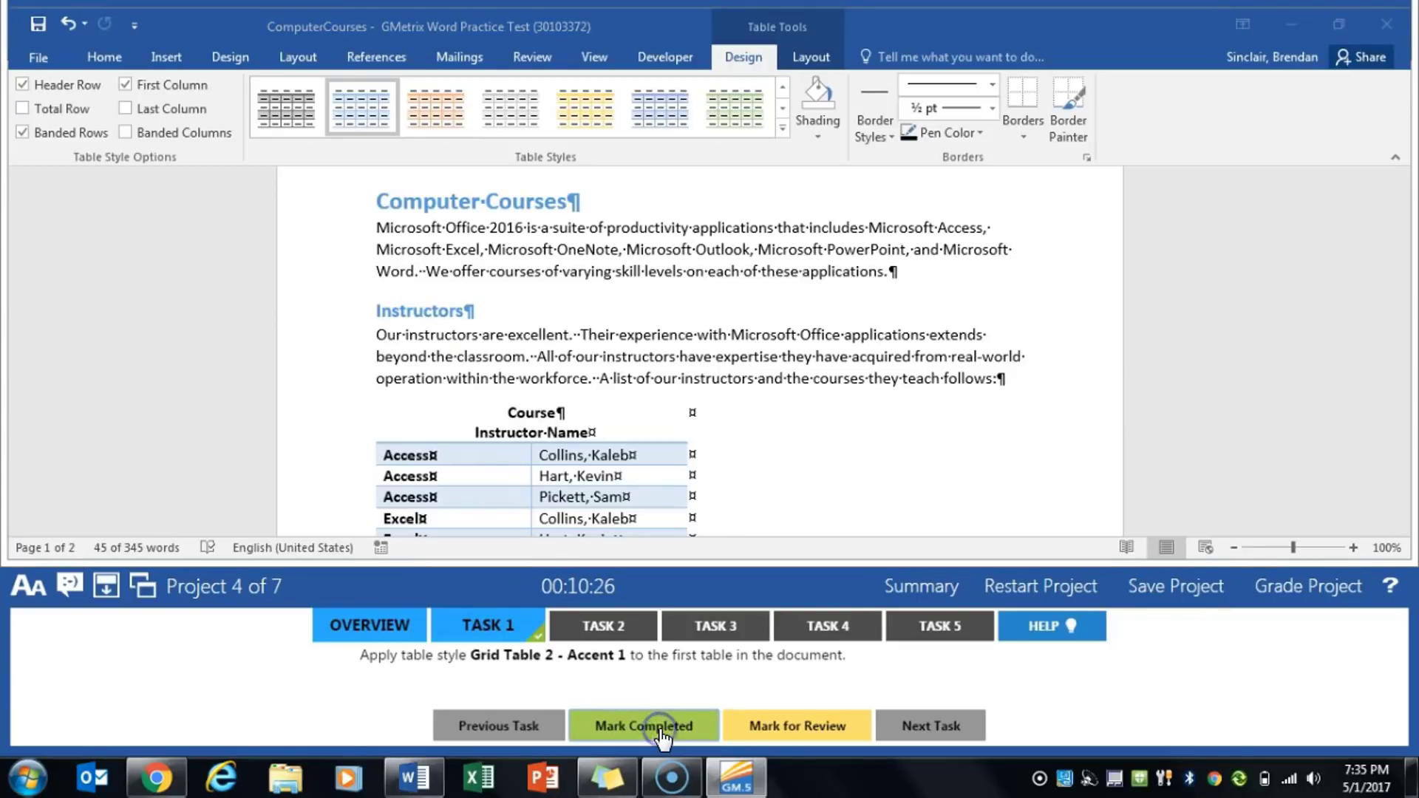
- Show the Task 2 instructions, set the first table's left and right default cell margins to 0.1", and mark the task completed
left_click(636, 633)
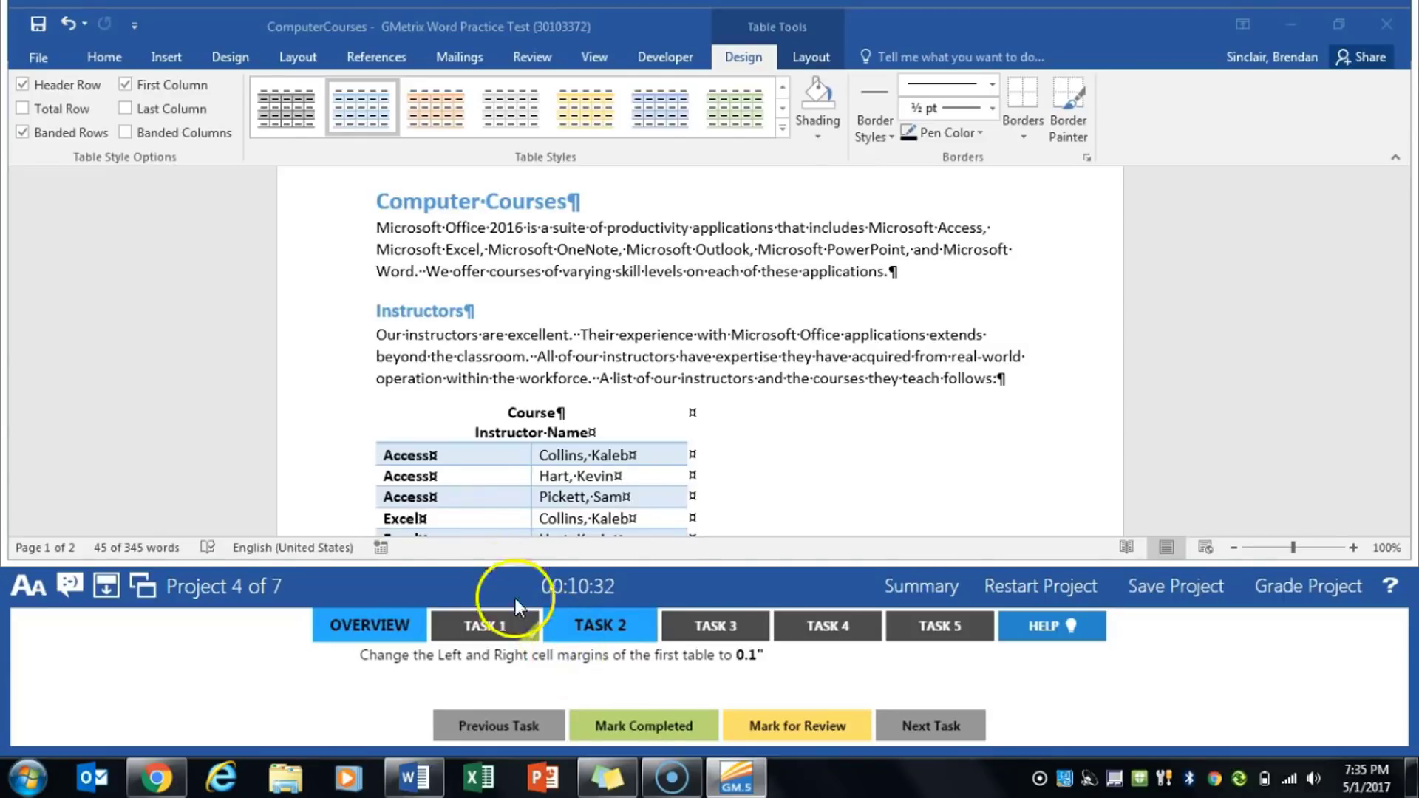
left_click(504, 522)
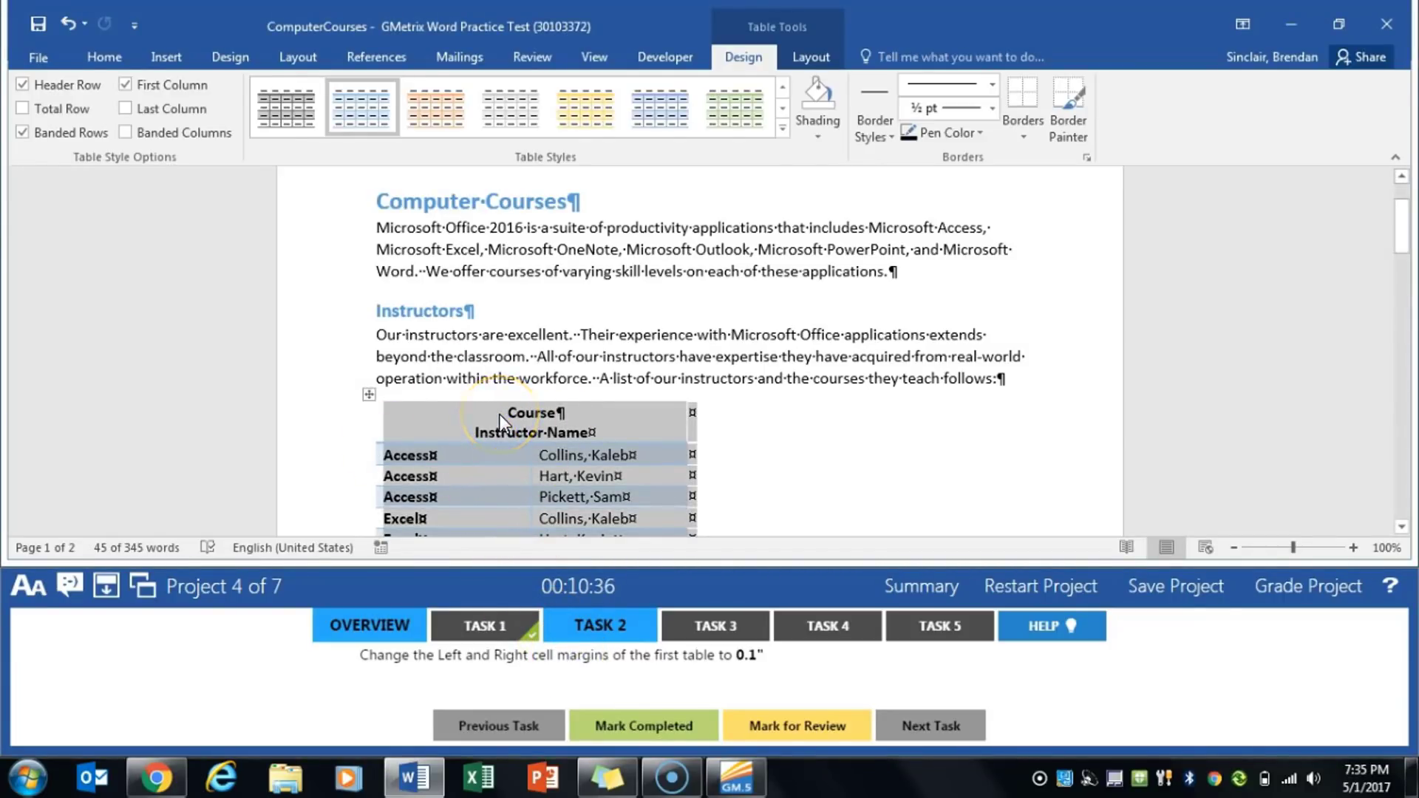
left_click(817, 64)
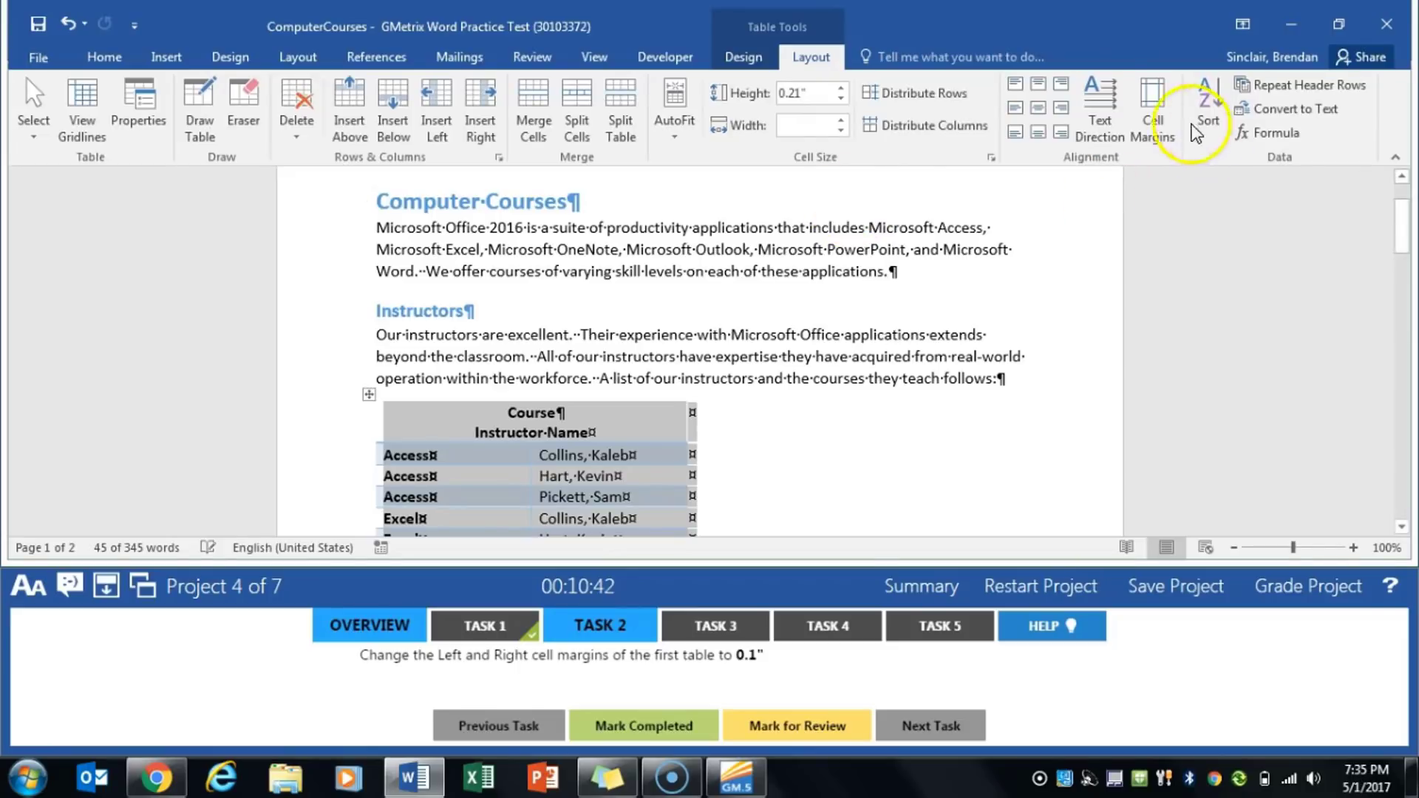
left_click(1155, 125)
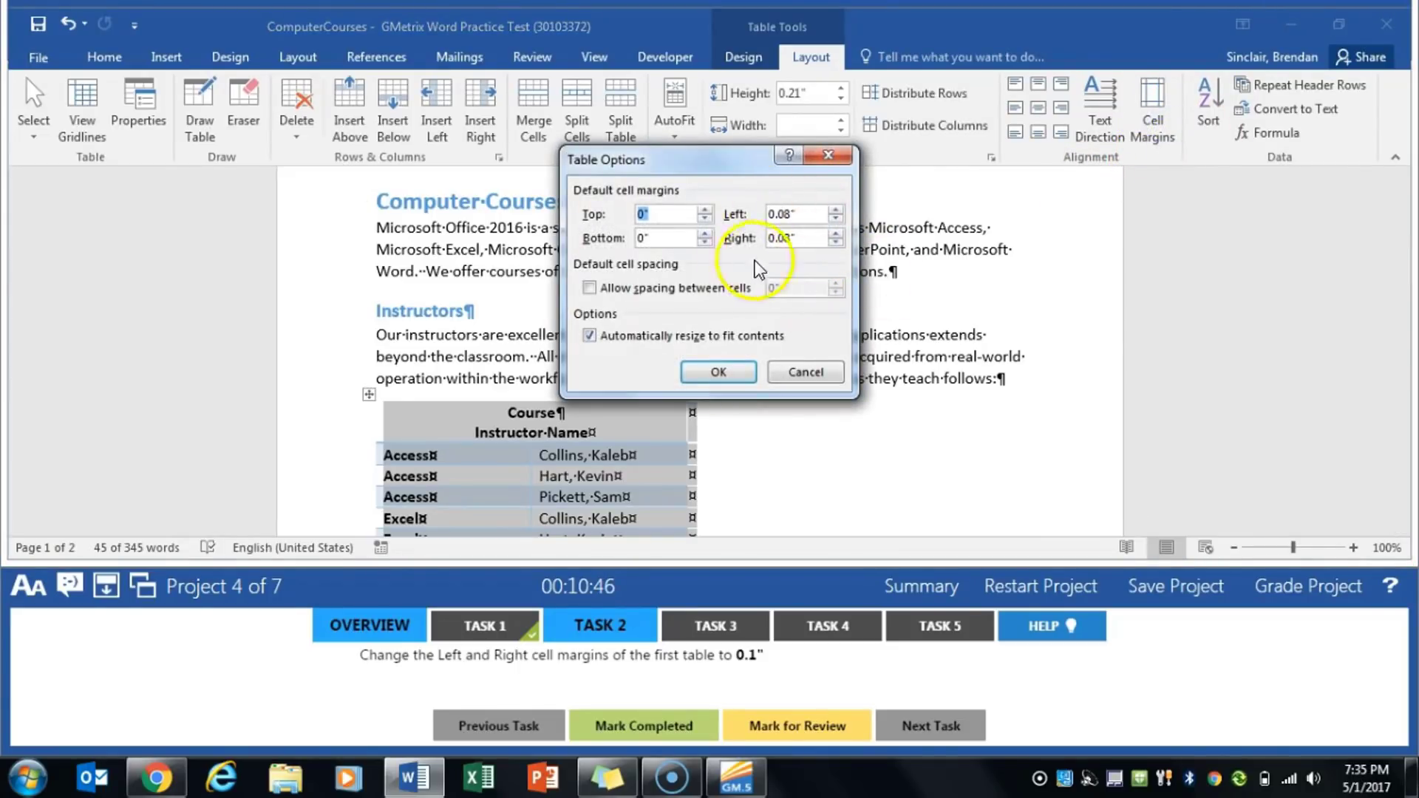
left_click(839, 210)
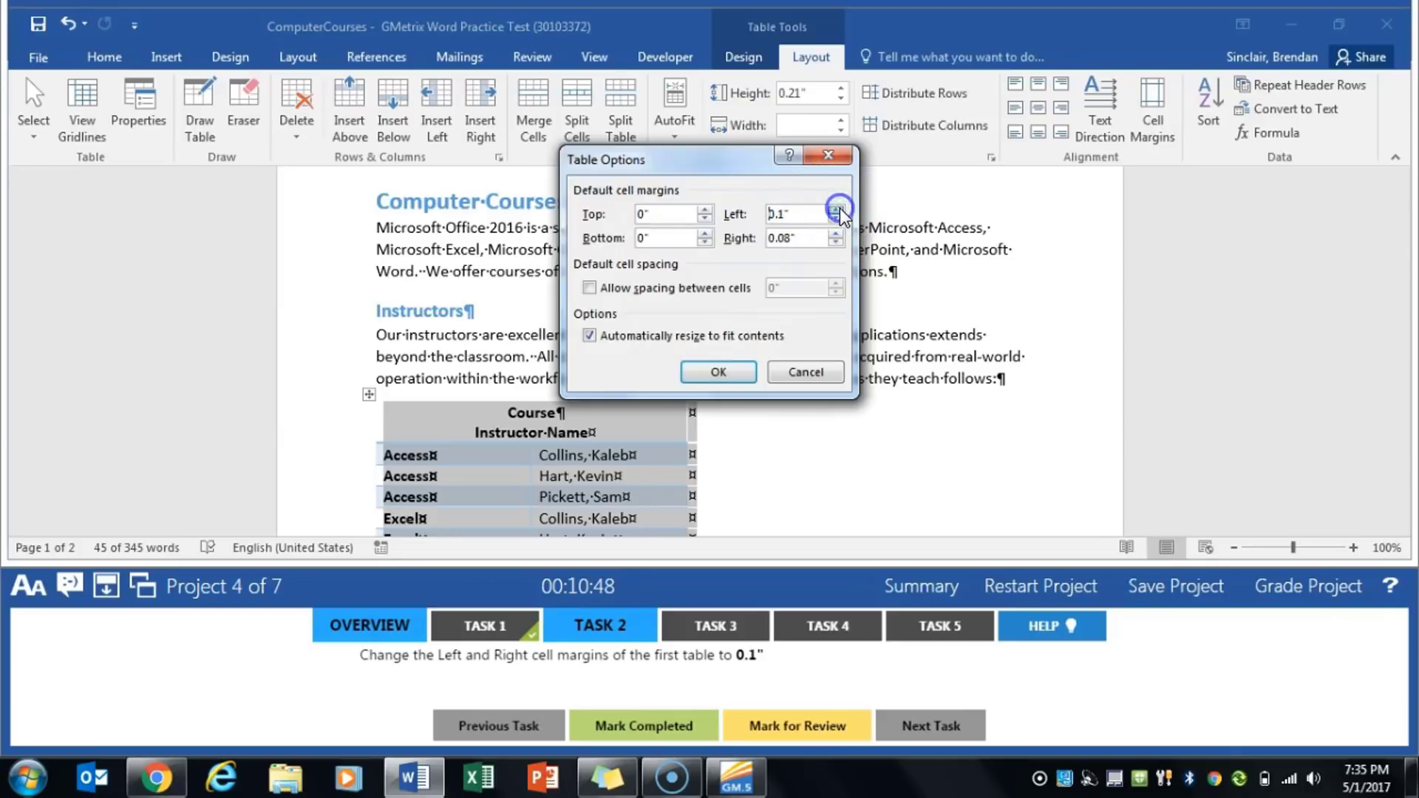
left_click(836, 234)
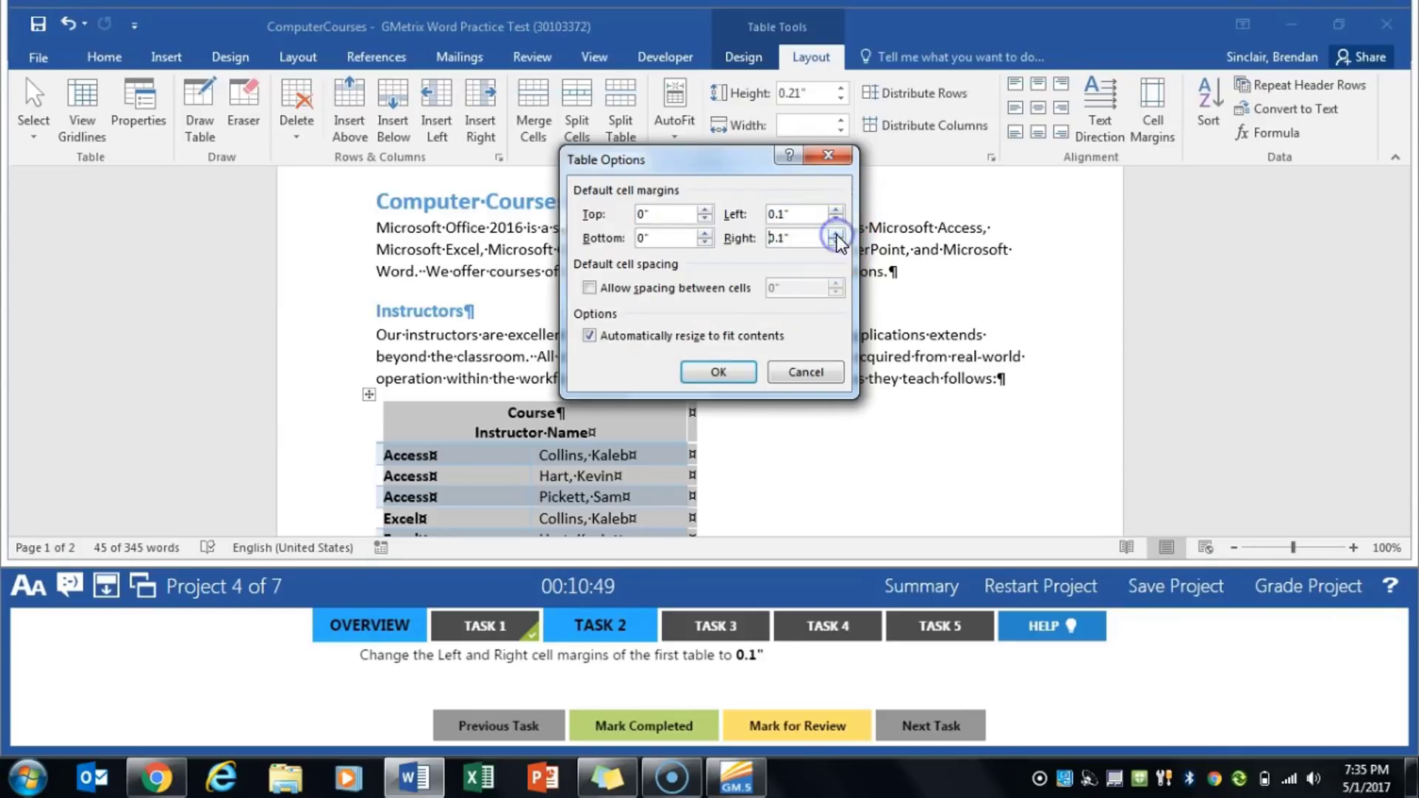
left_click(717, 371)
left_click(595, 724)
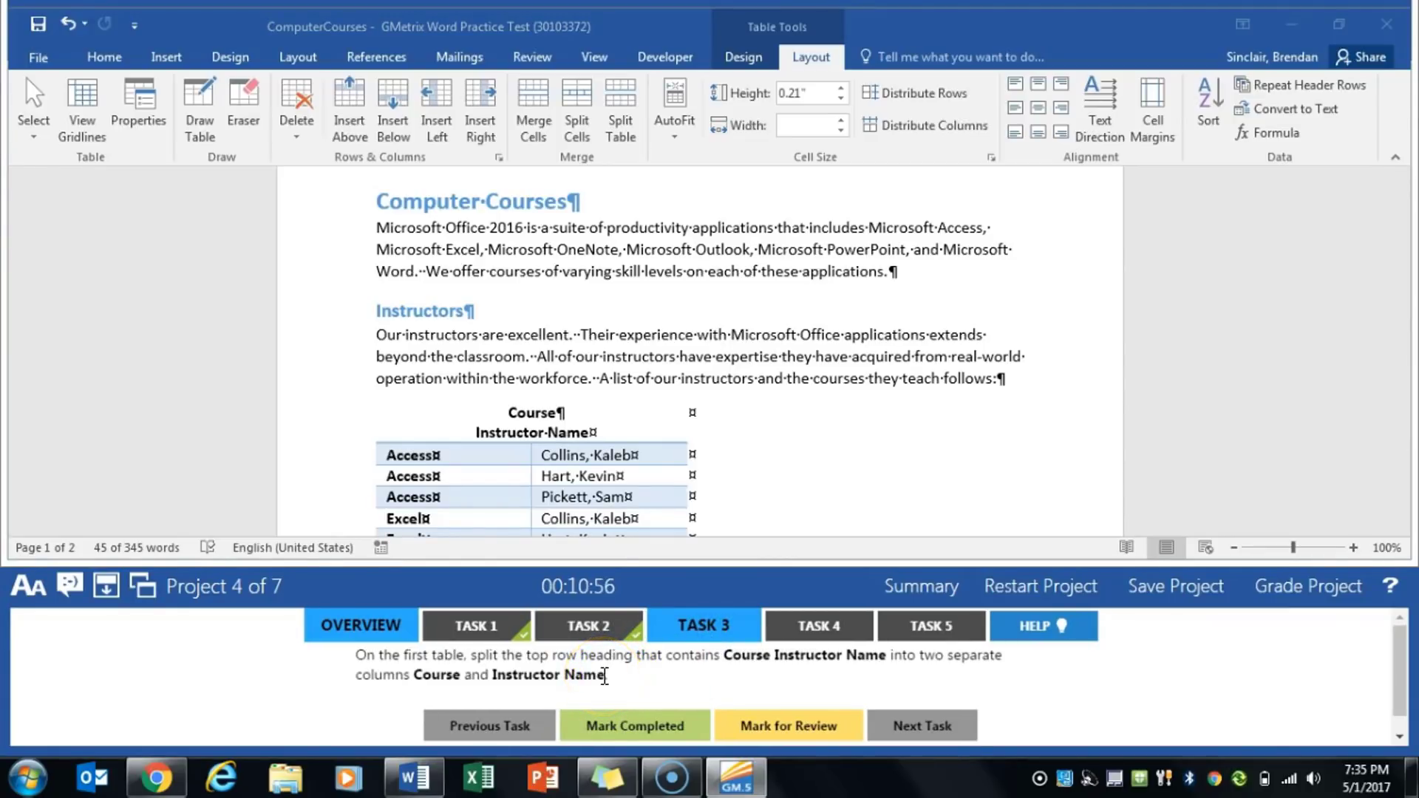
- Split the first table's Course Instructor Name heading cell into 2 columns and 1 row, and mark Task 3 completed
left_click(500, 412)
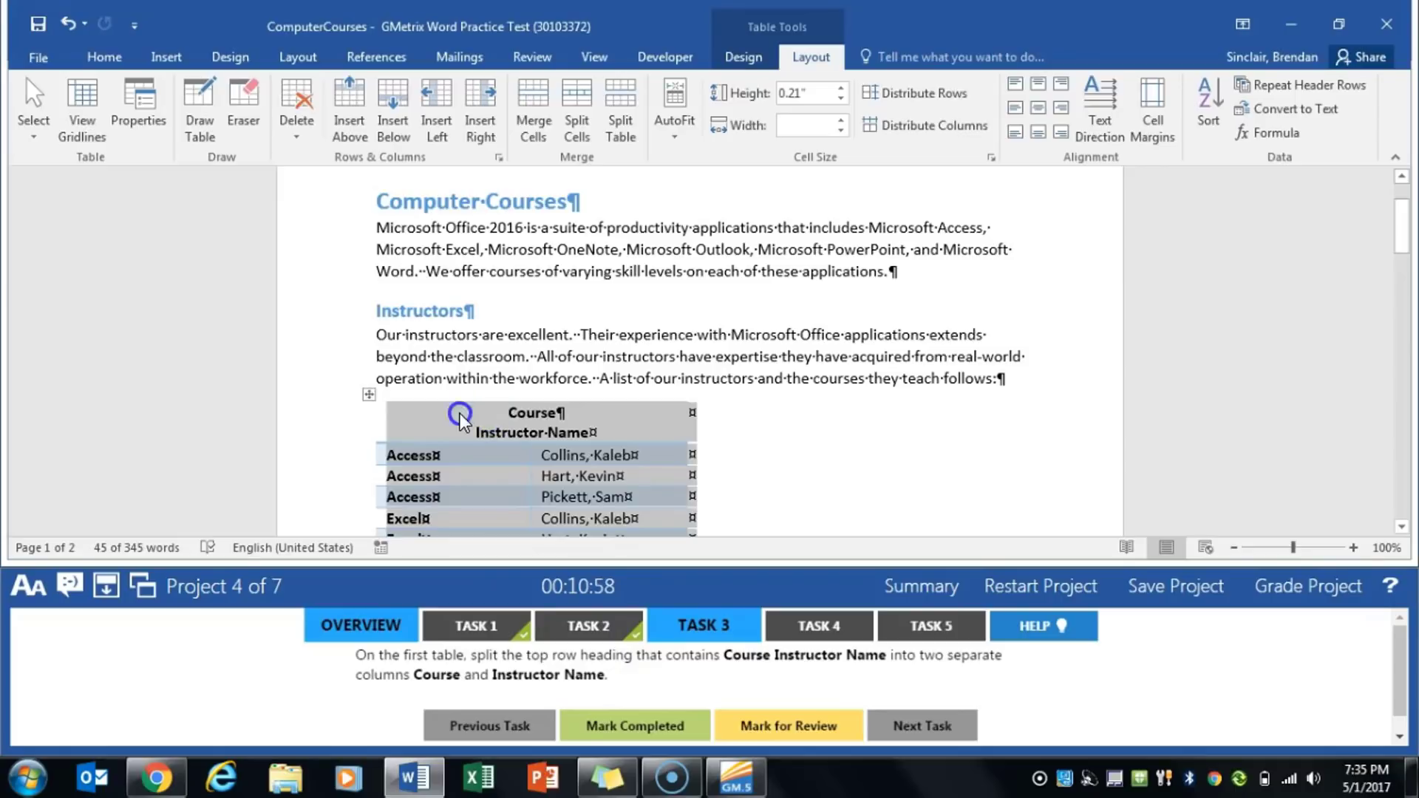
left_click_drag(444, 406, 585, 422)
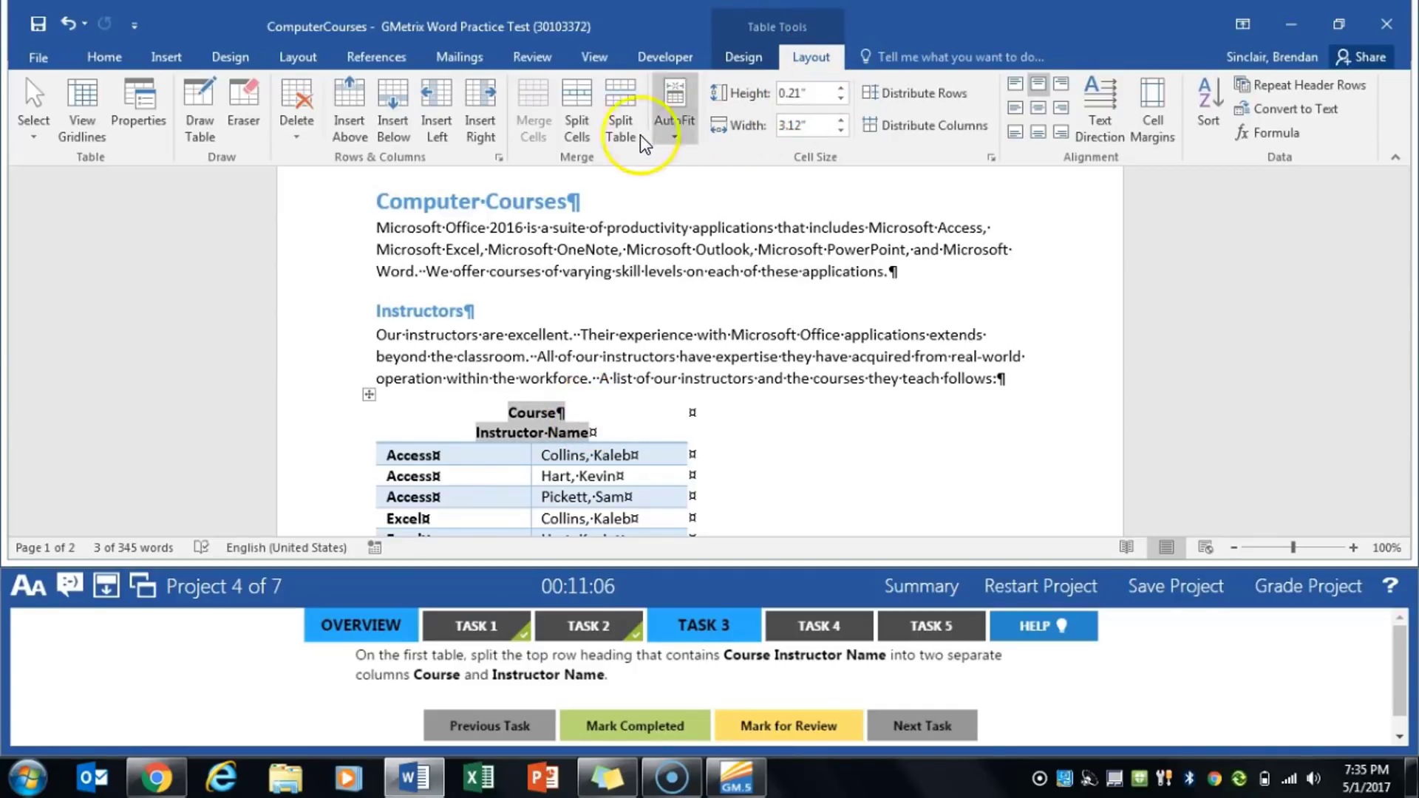
left_click(584, 136)
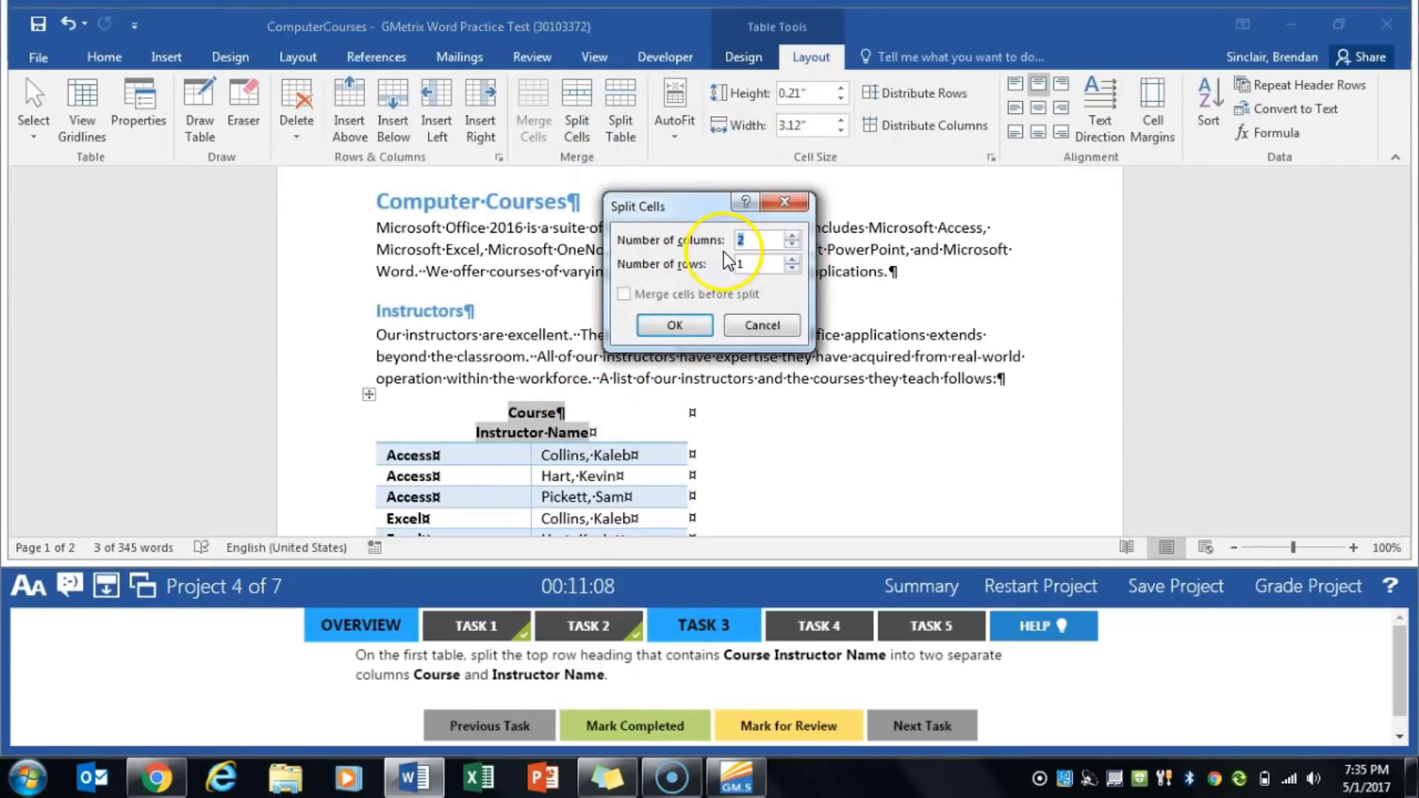
left_click(692, 323)
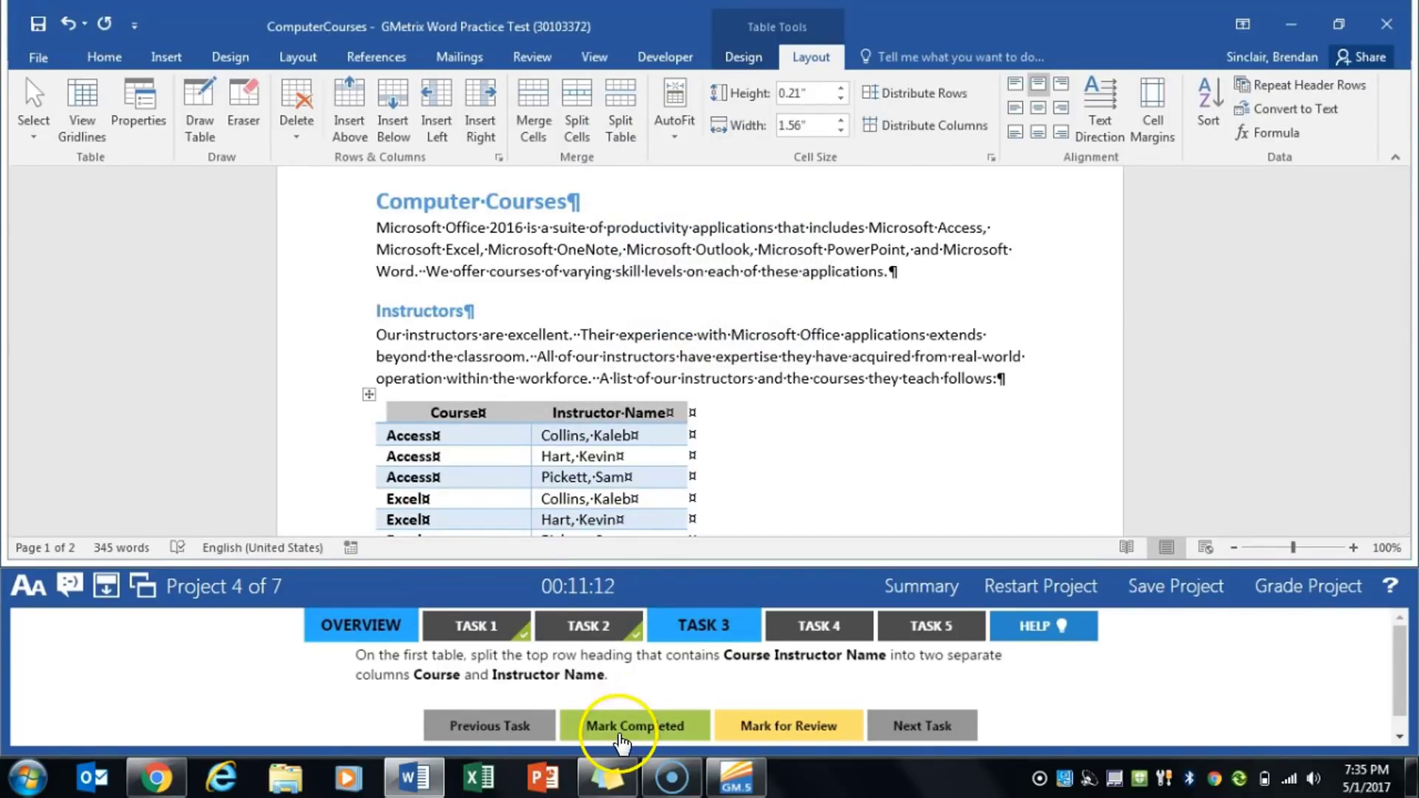
left_click(620, 730)
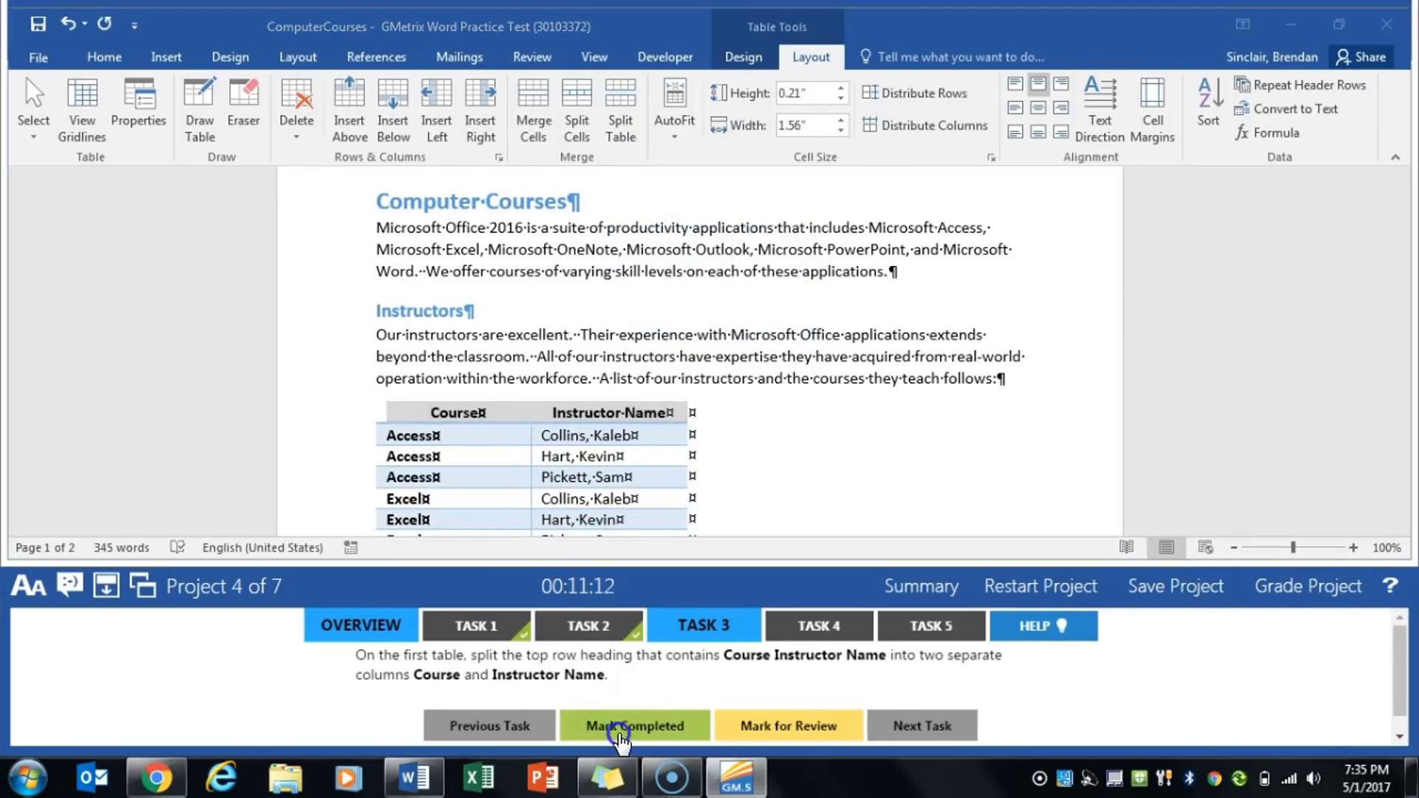
- Show the Task 4 instructions and split the first table between the OneNote row and the first Outlook row
left_click(795, 626)
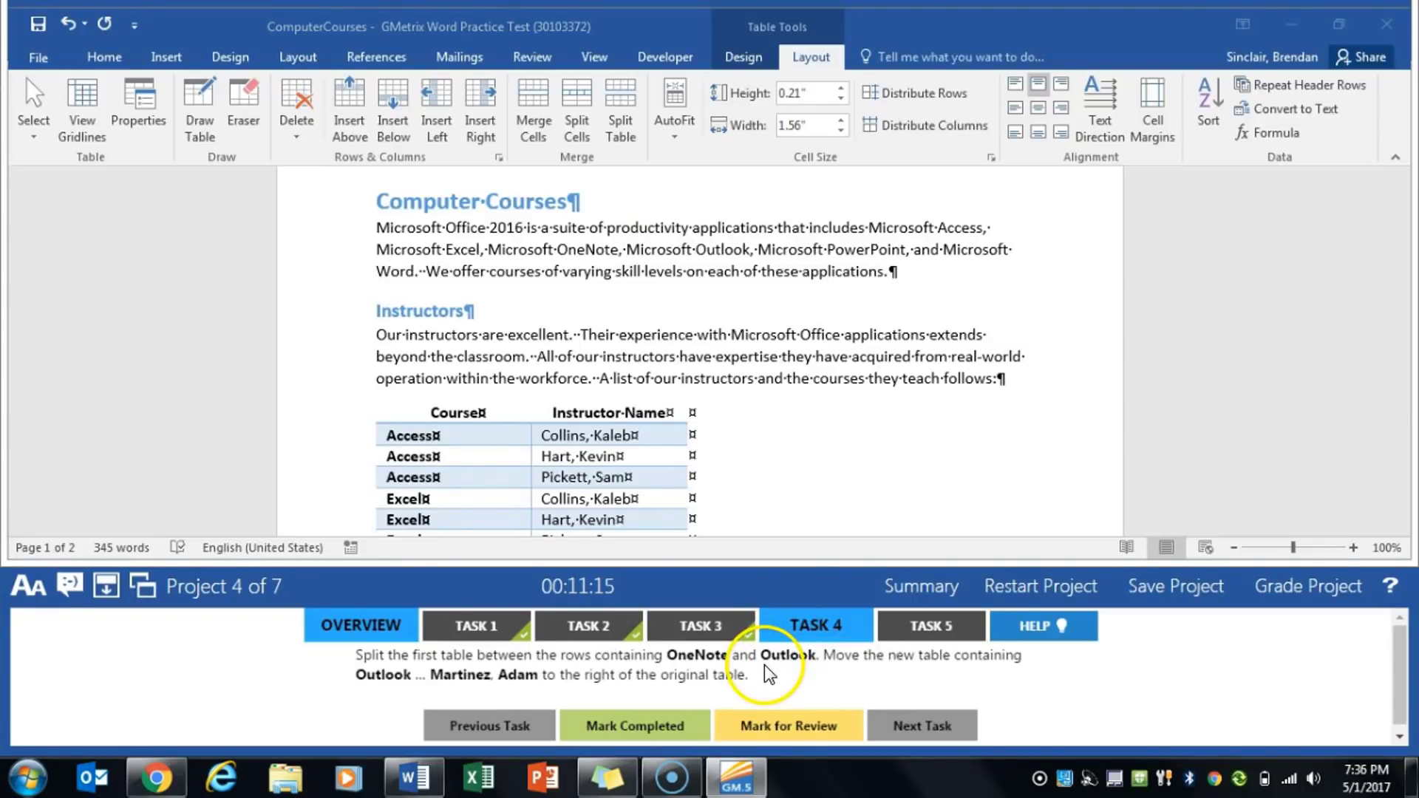
left_click(692, 473)
scroll(692, 474, "down", 4)
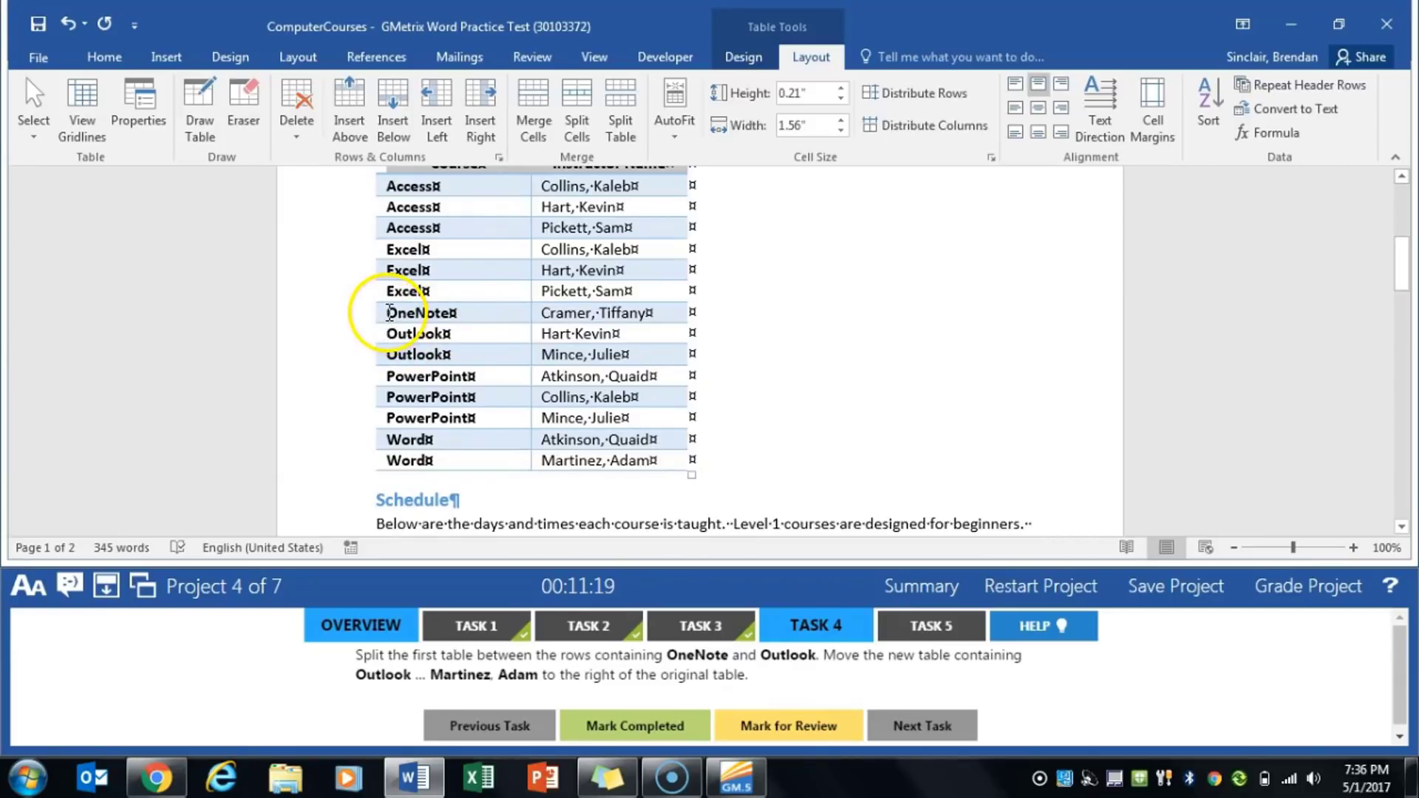
left_click(389, 335)
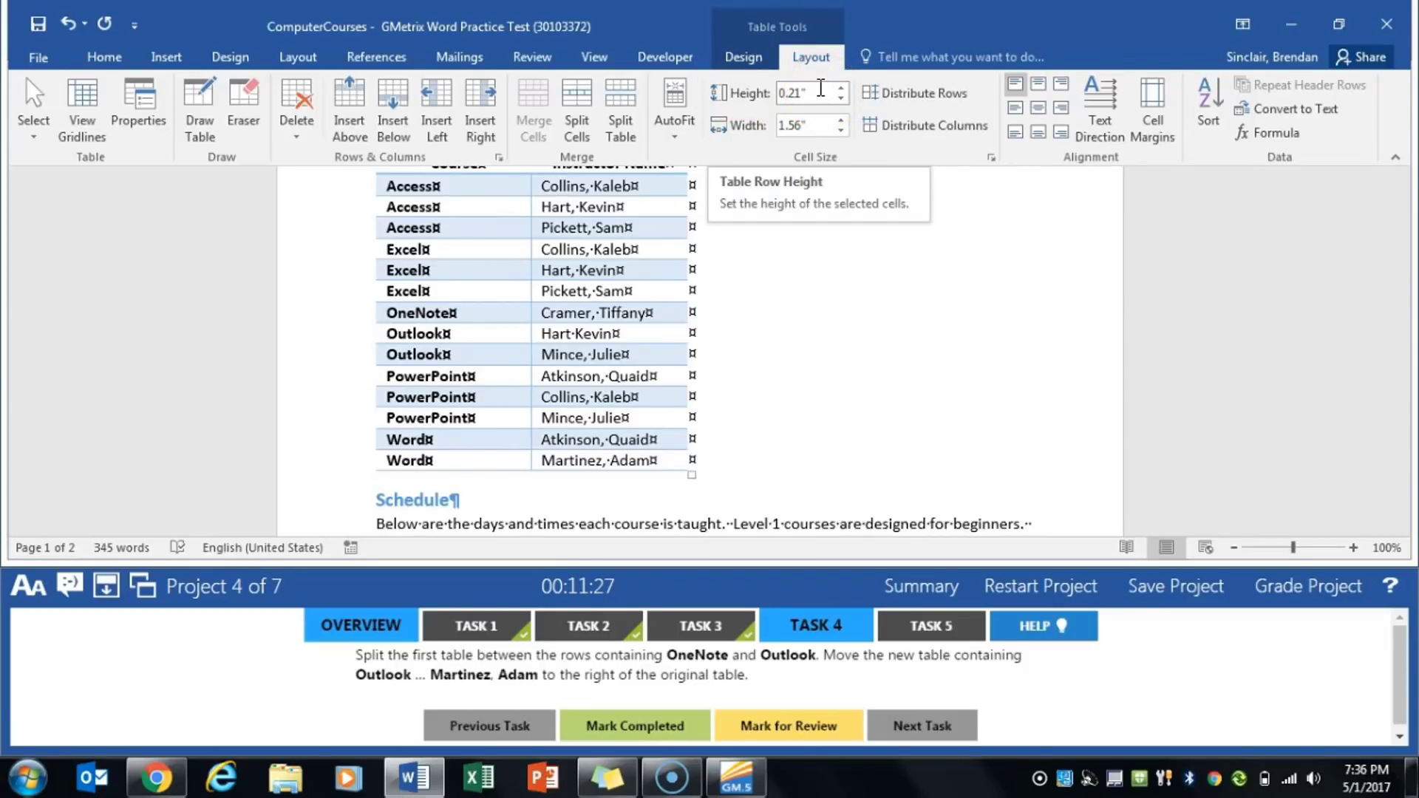
left_click(634, 124)
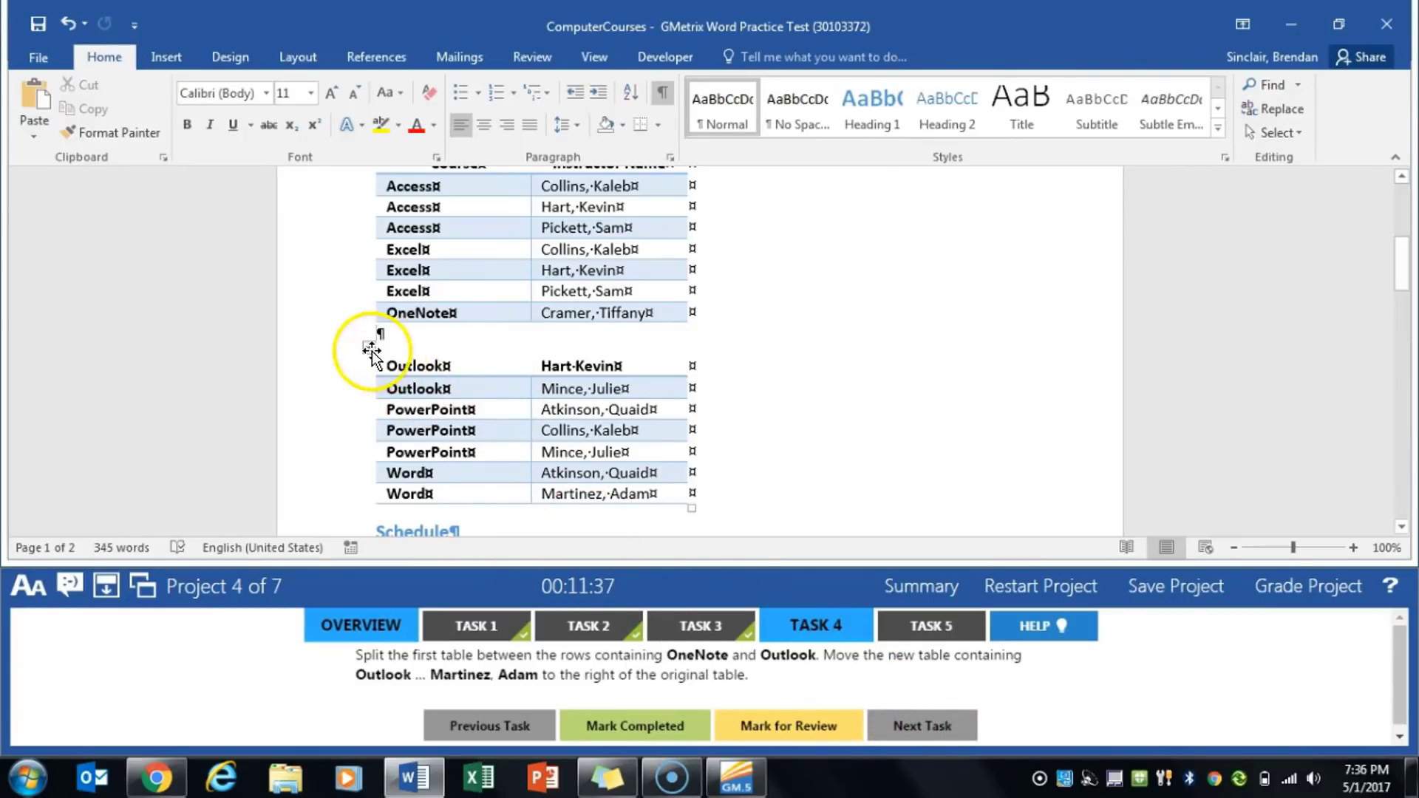
- Move the new table starting with the Outlook row to the right of the original table, and mark Task 4 completed
left_click_drag(371, 348, 709, 259)
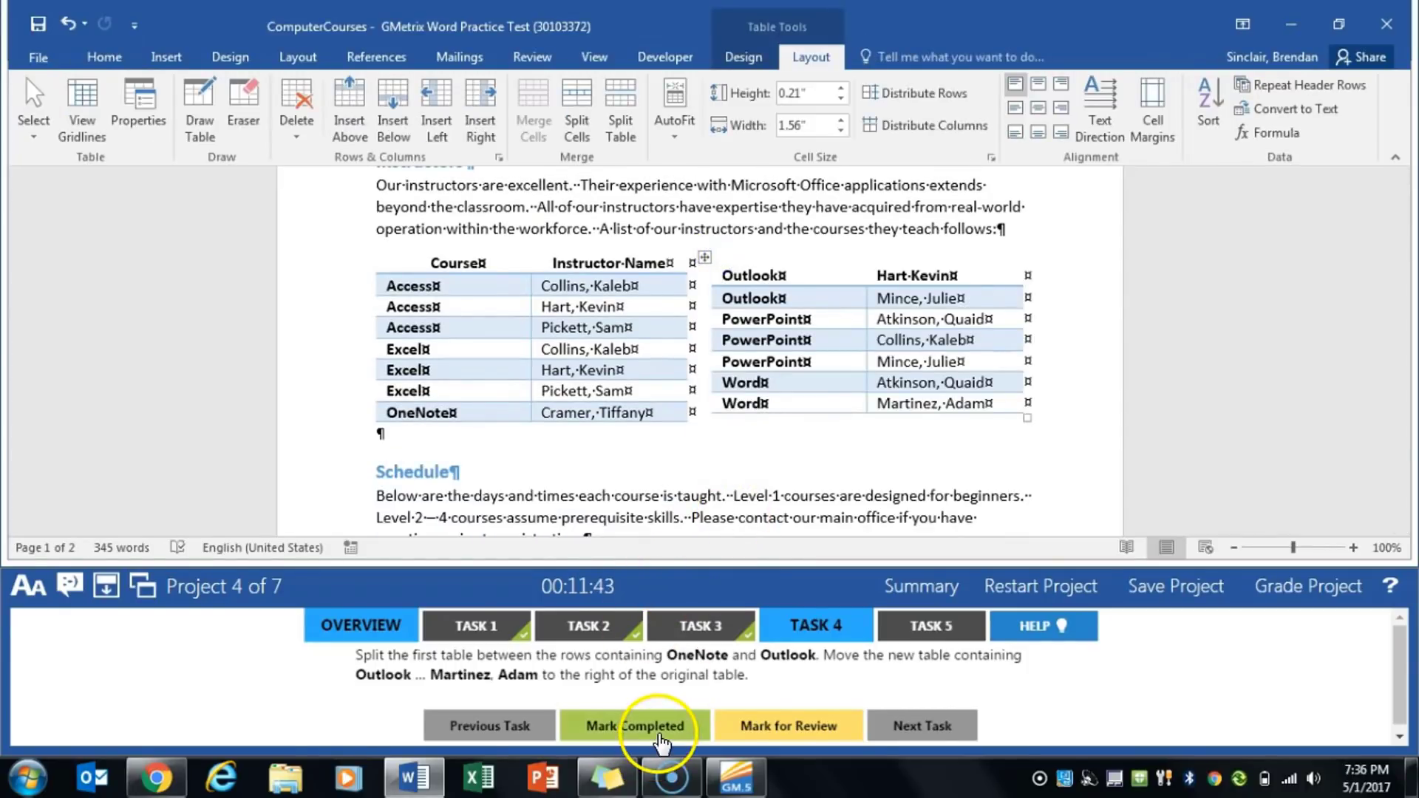
left_click(660, 732)
- Show the Task 5 instructions, make the Schedule table's header row repeat on the next page, and mark the task completed
left_click(938, 626)
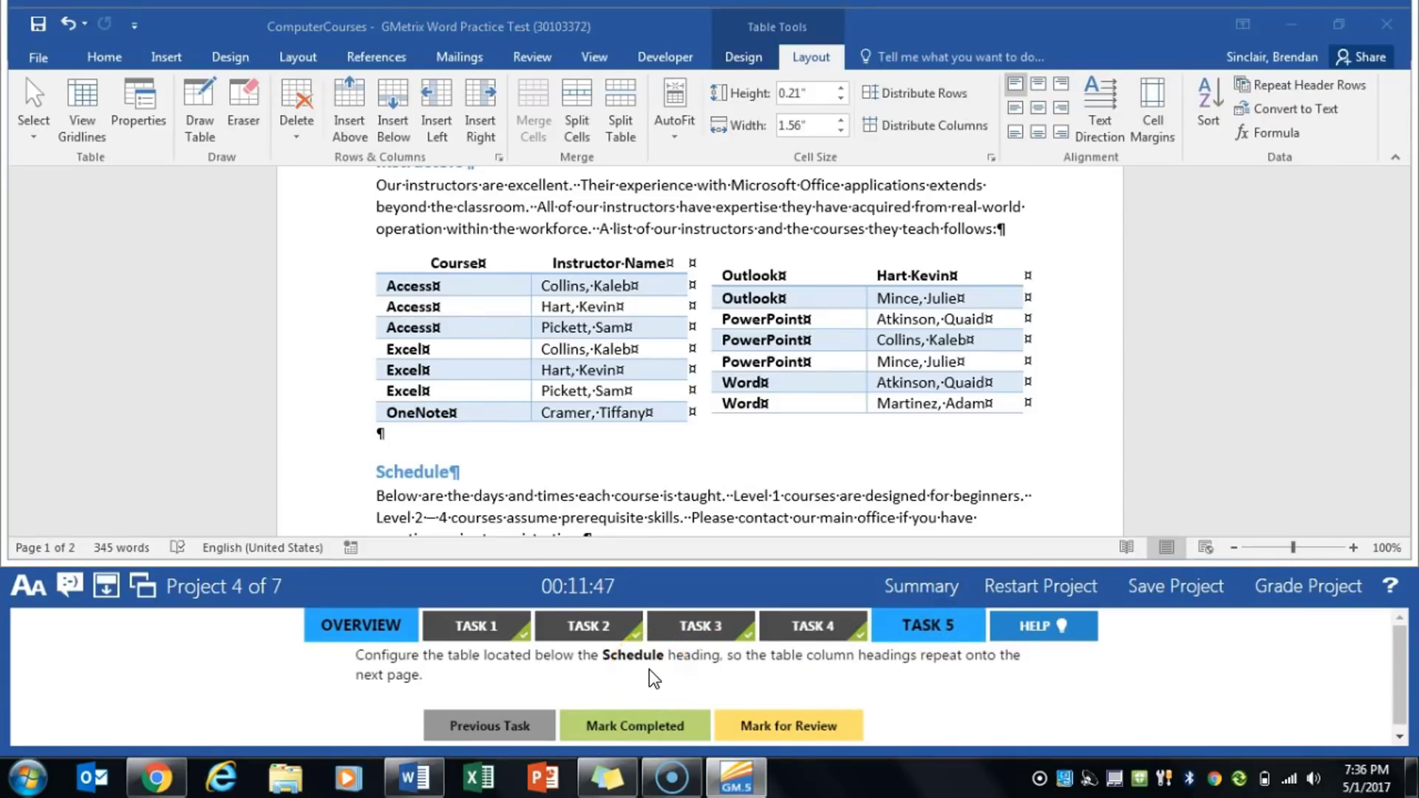
scroll(602, 448, "down", 8)
scroll(500, 343, "up", 3)
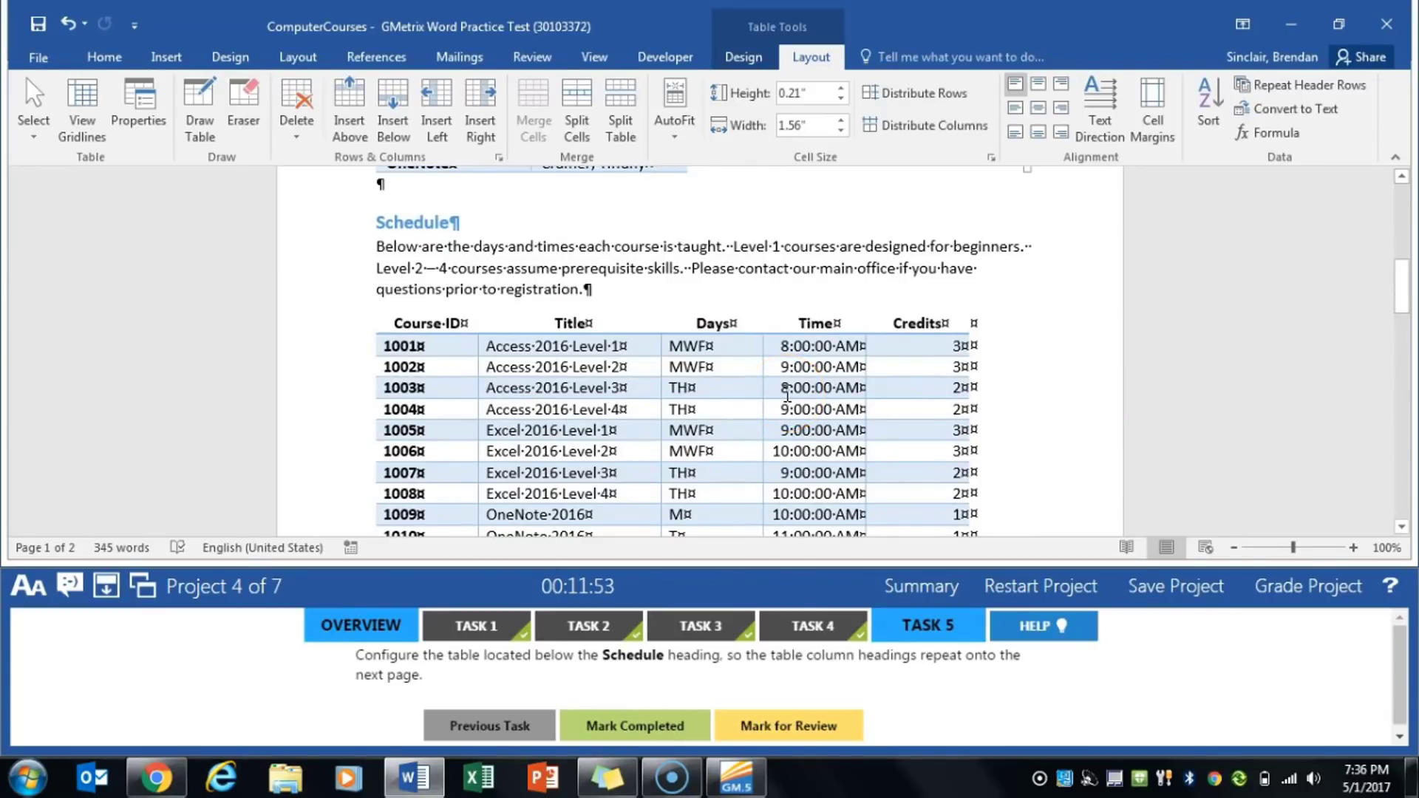
left_click(432, 321)
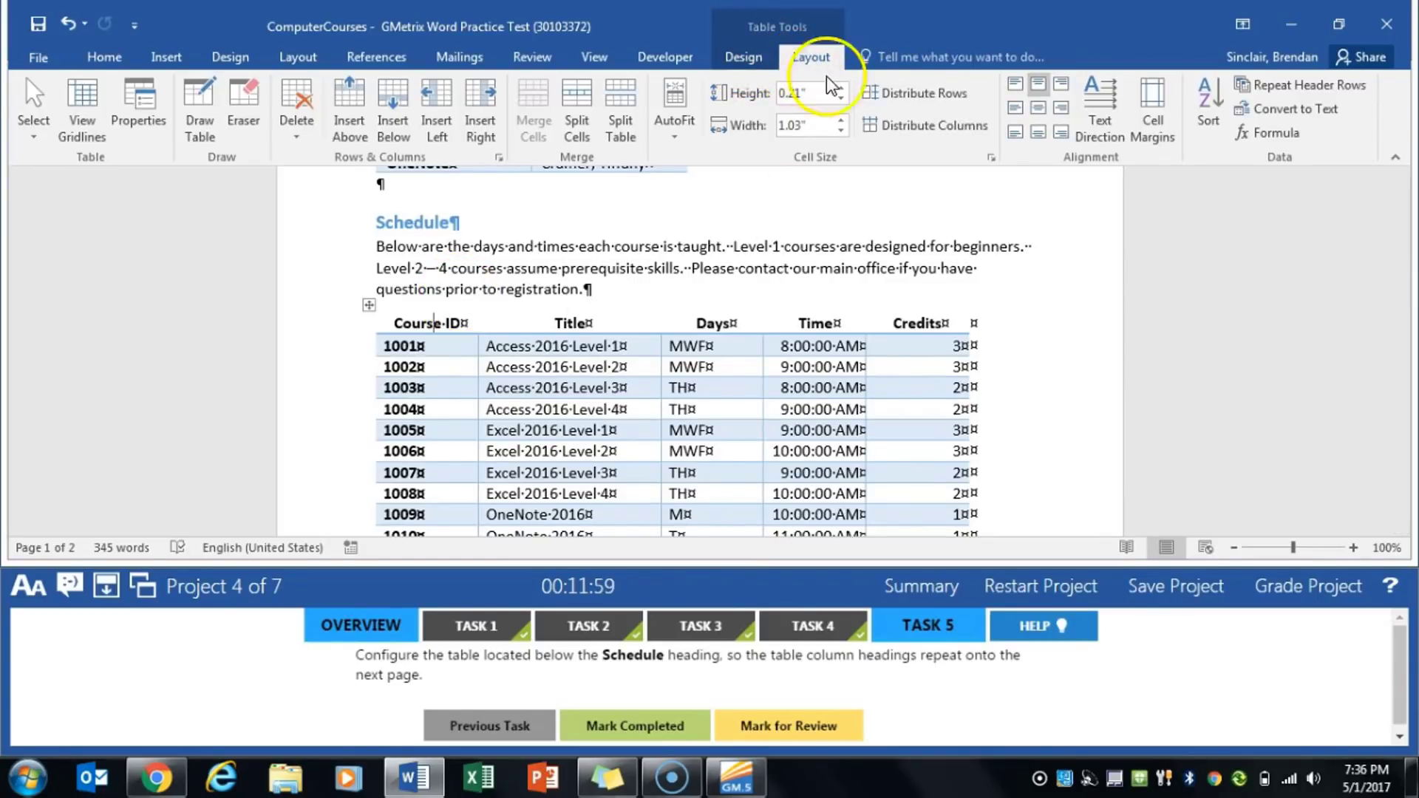
left_click(1329, 87)
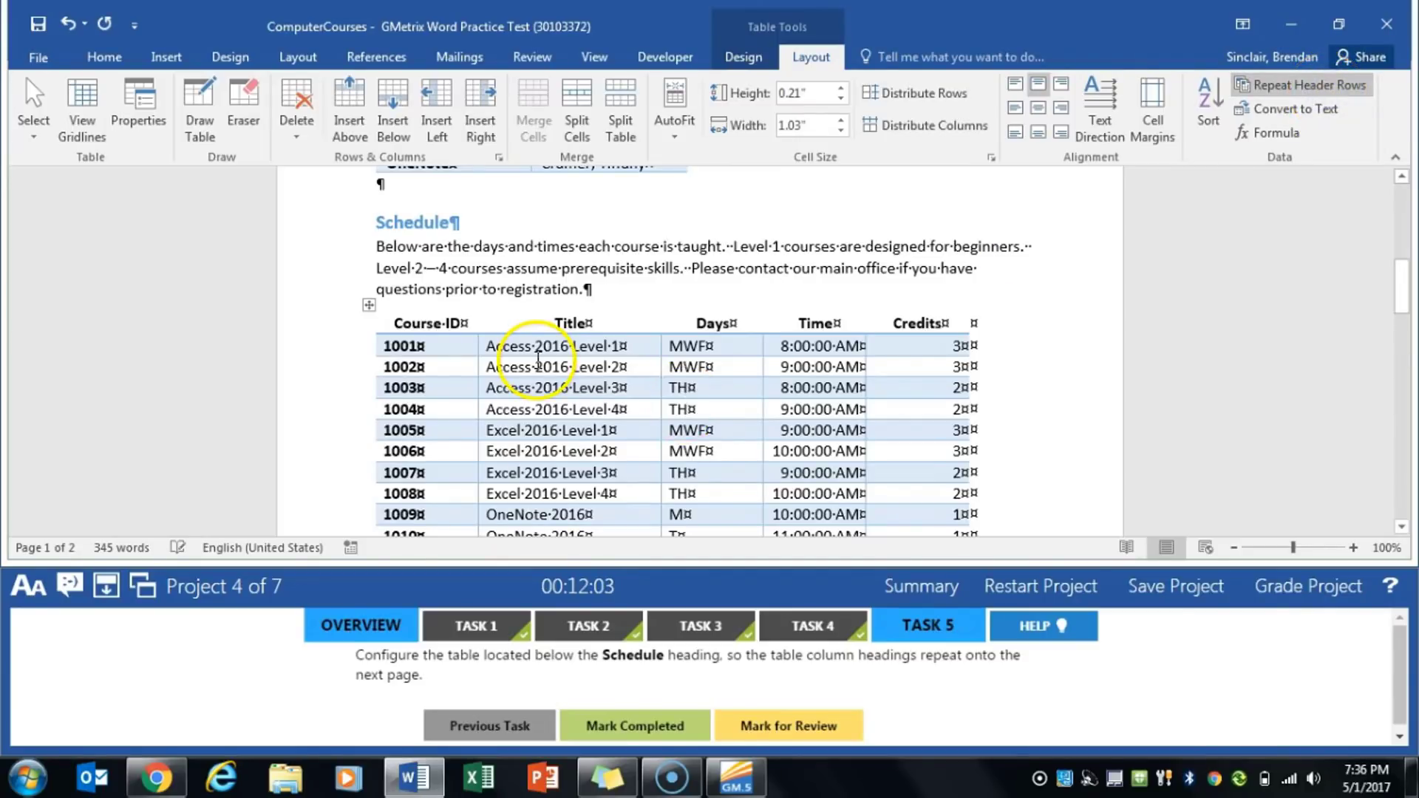
scroll(537, 360, "down", 7)
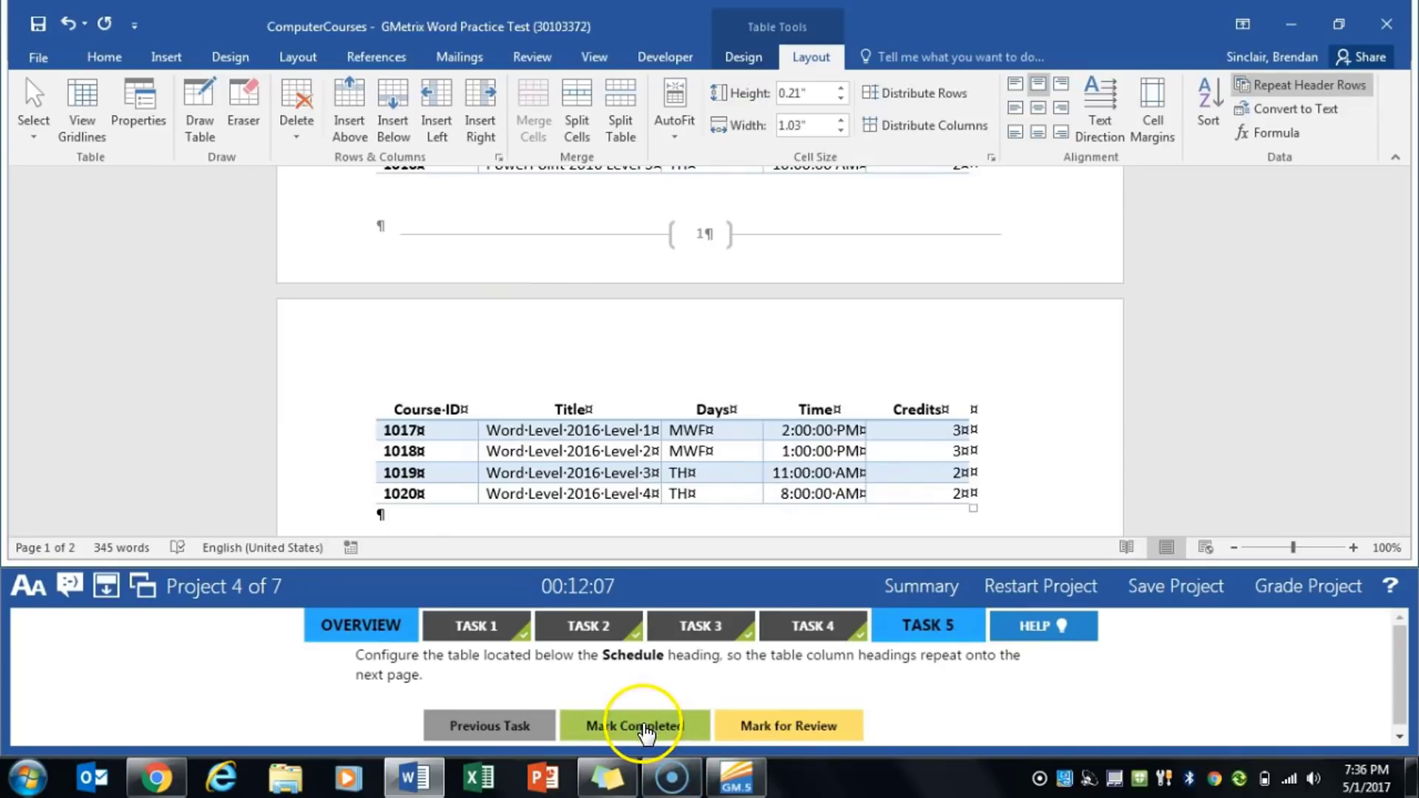
left_click(646, 728)
- Submit Project 4 for grading and show the Task 1 instructions of Project 5
left_click(1313, 589)
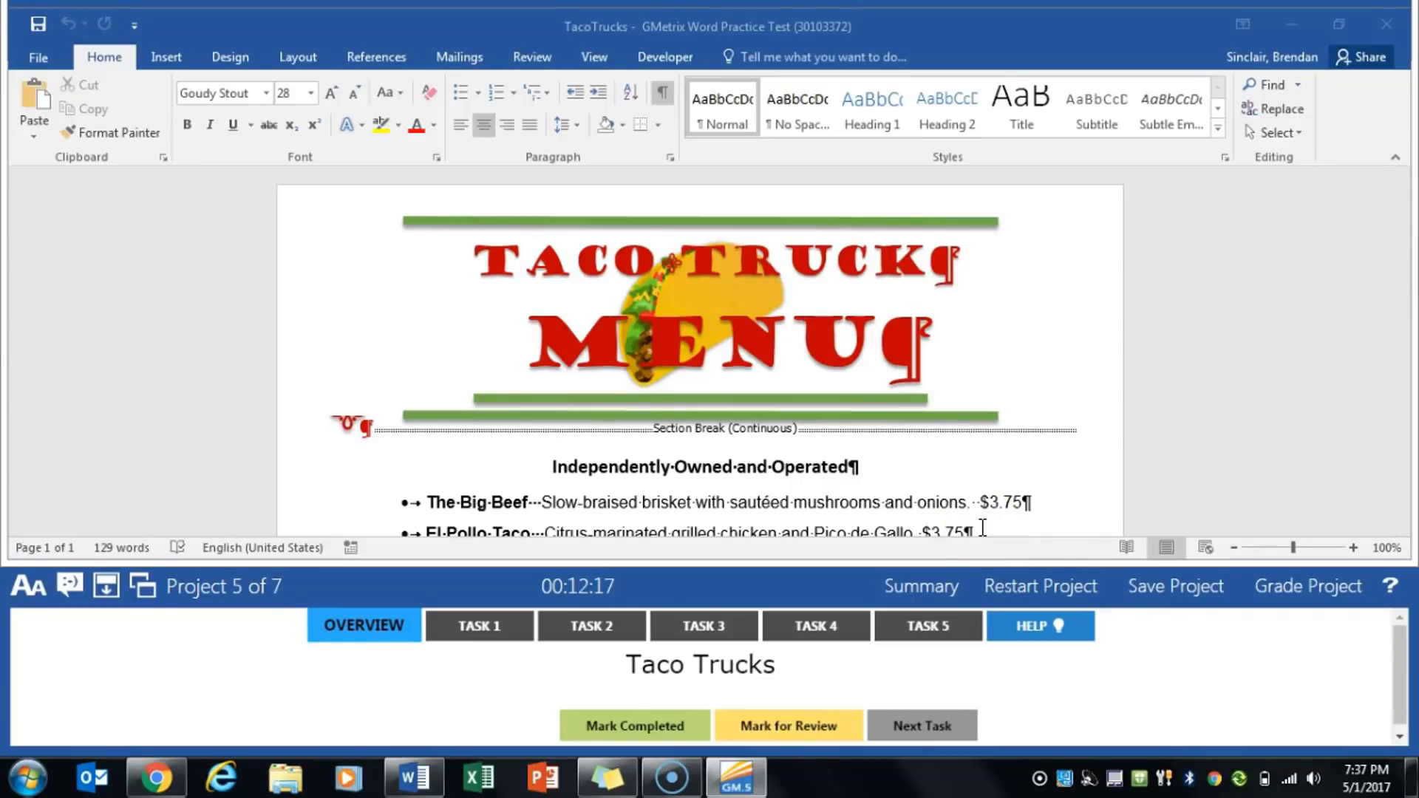
left_click(466, 629)
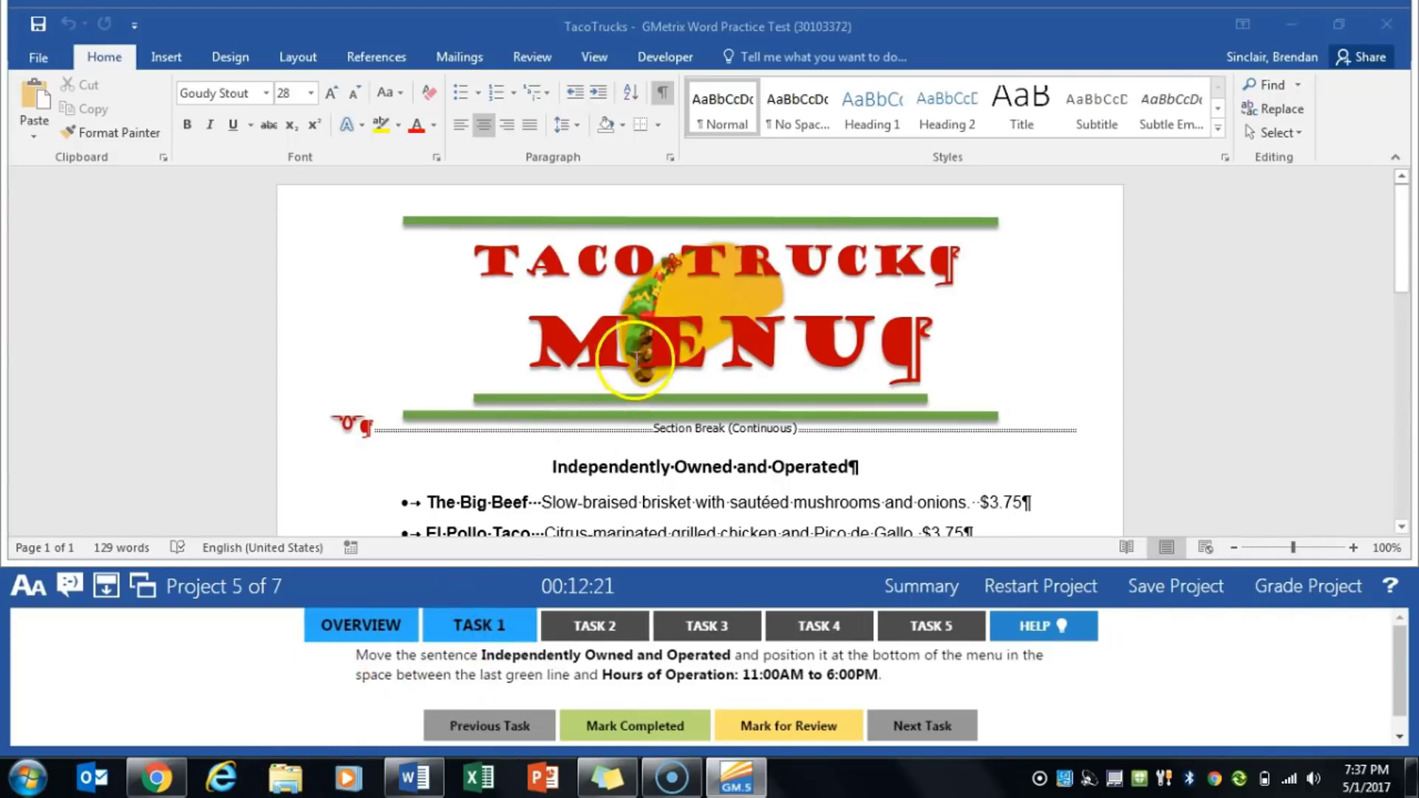
- Move the sentence "Independently Owned and Operated" between the last green line and the Hours of Operation sentence, and mark Task 1 completed
left_click(611, 458)
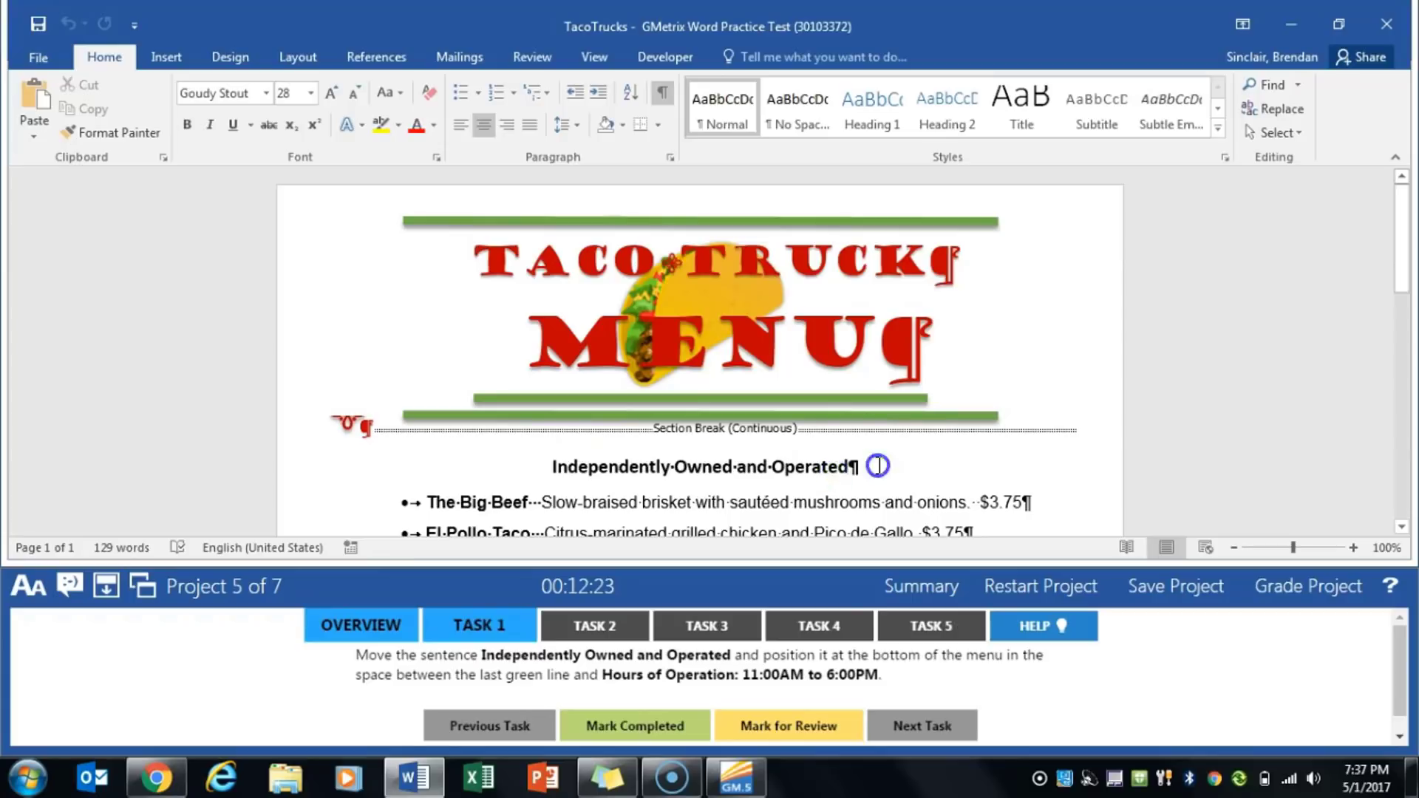
left_click_drag(878, 466, 702, 401)
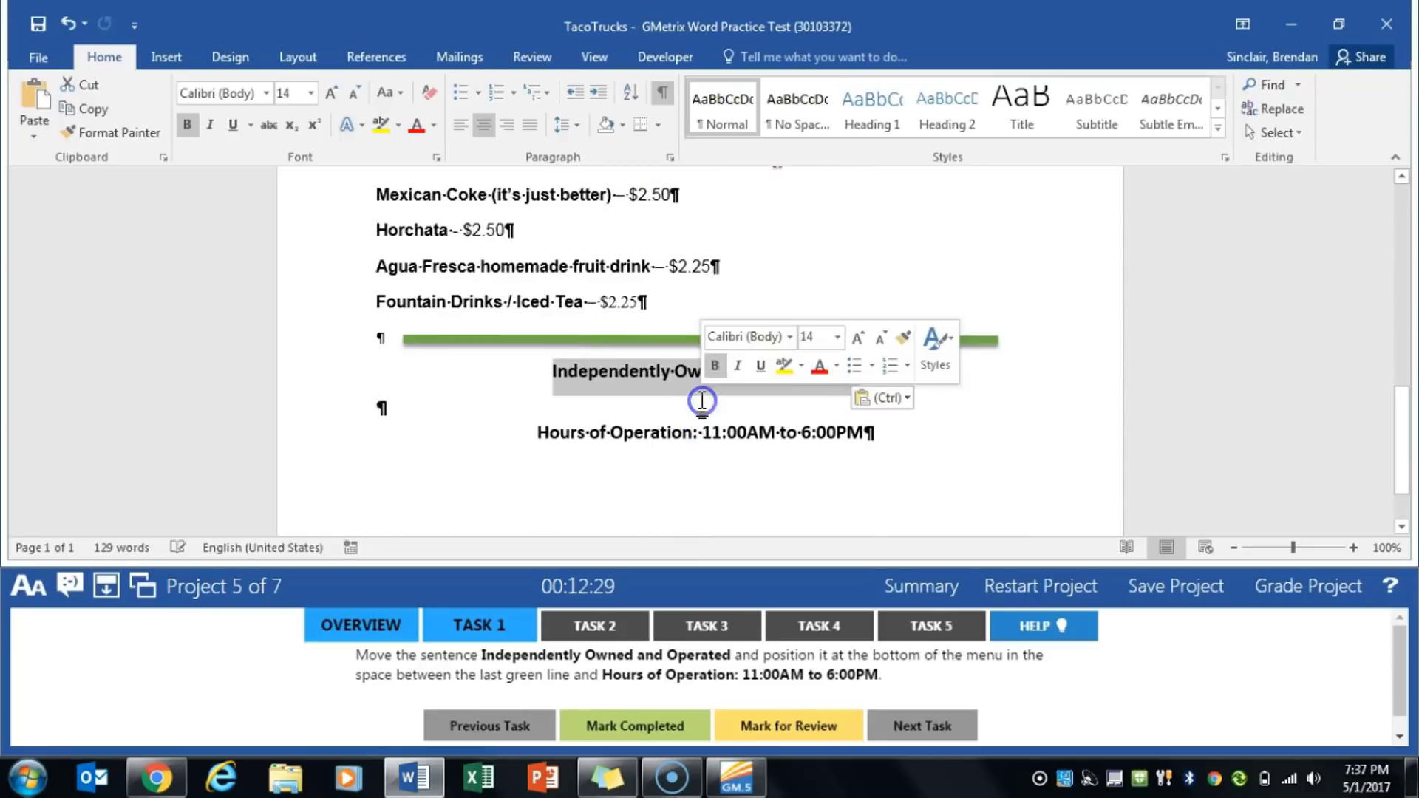
left_click(655, 730)
- Show the Task 2 instructions, clear all formatting from the Hours of Operation sentence and center it again, and mark the task completed
left_click(602, 626)
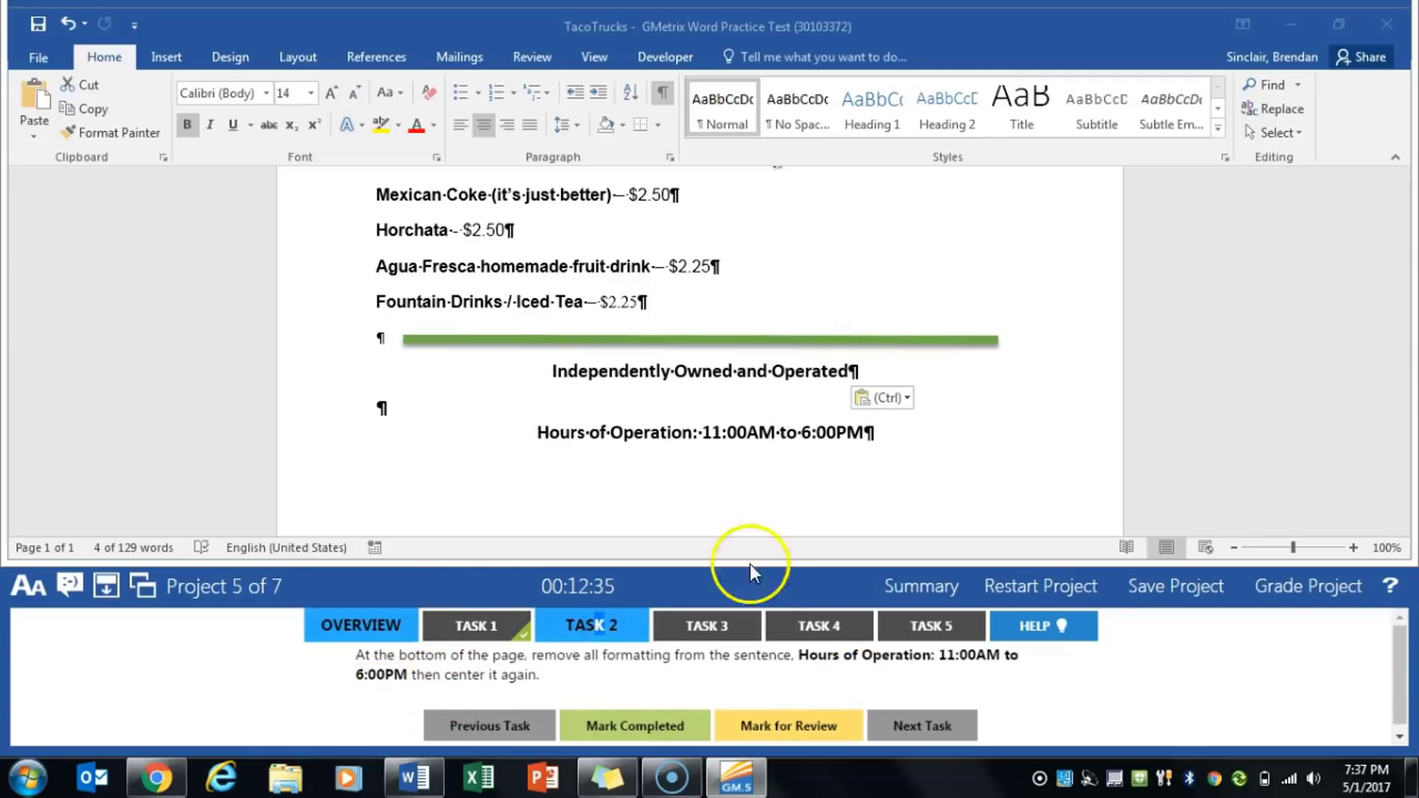
left_click(655, 453)
left_click_drag(539, 434, 873, 436)
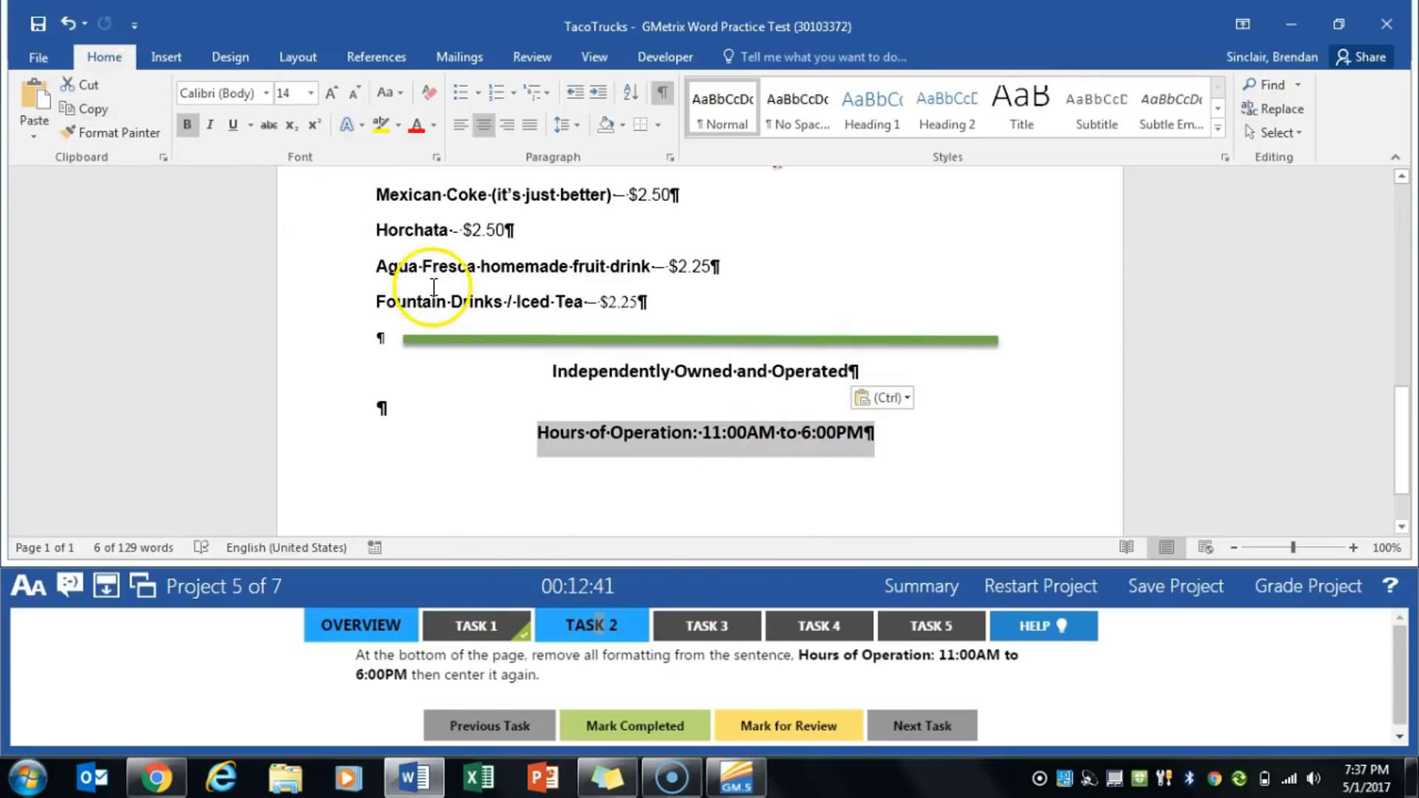
left_click(438, 94)
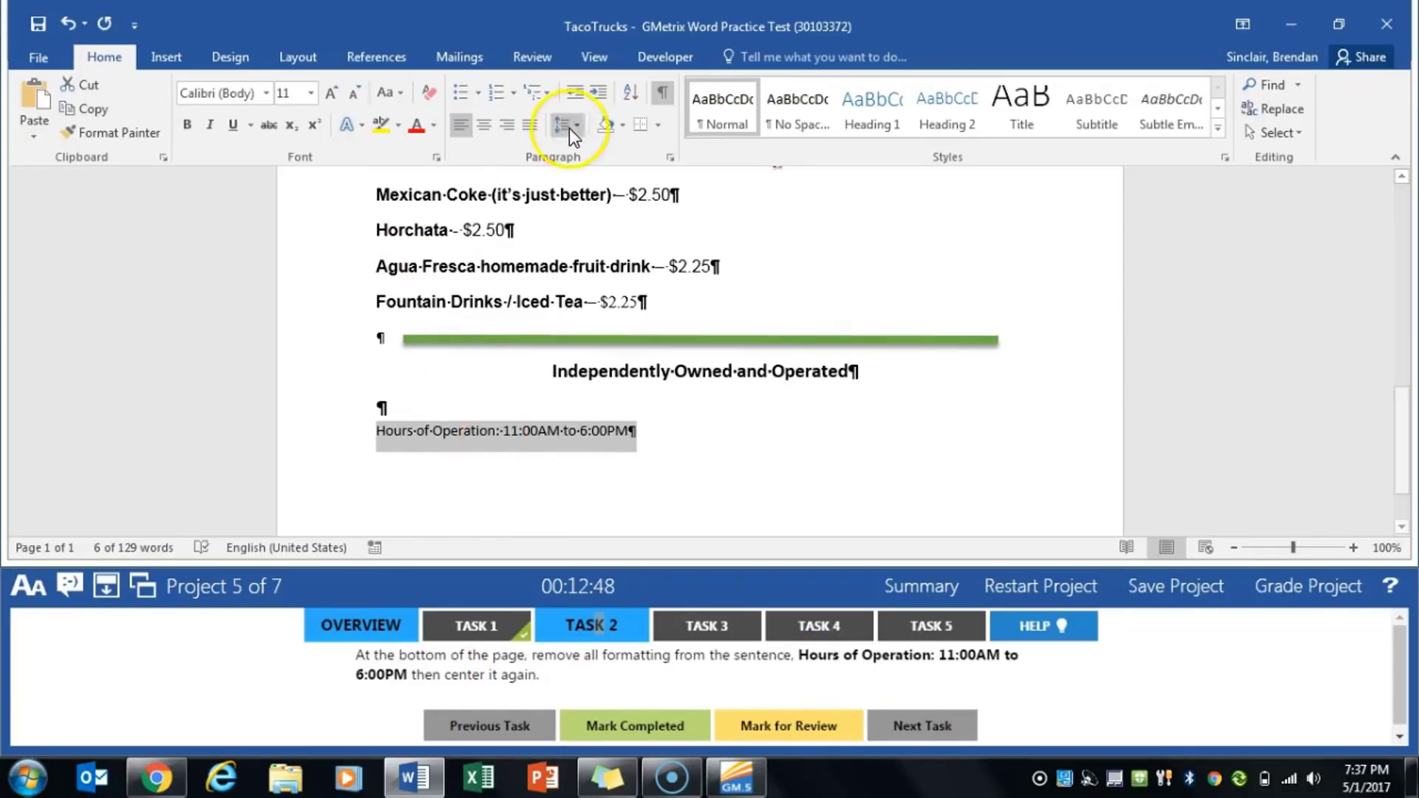
left_click(485, 132)
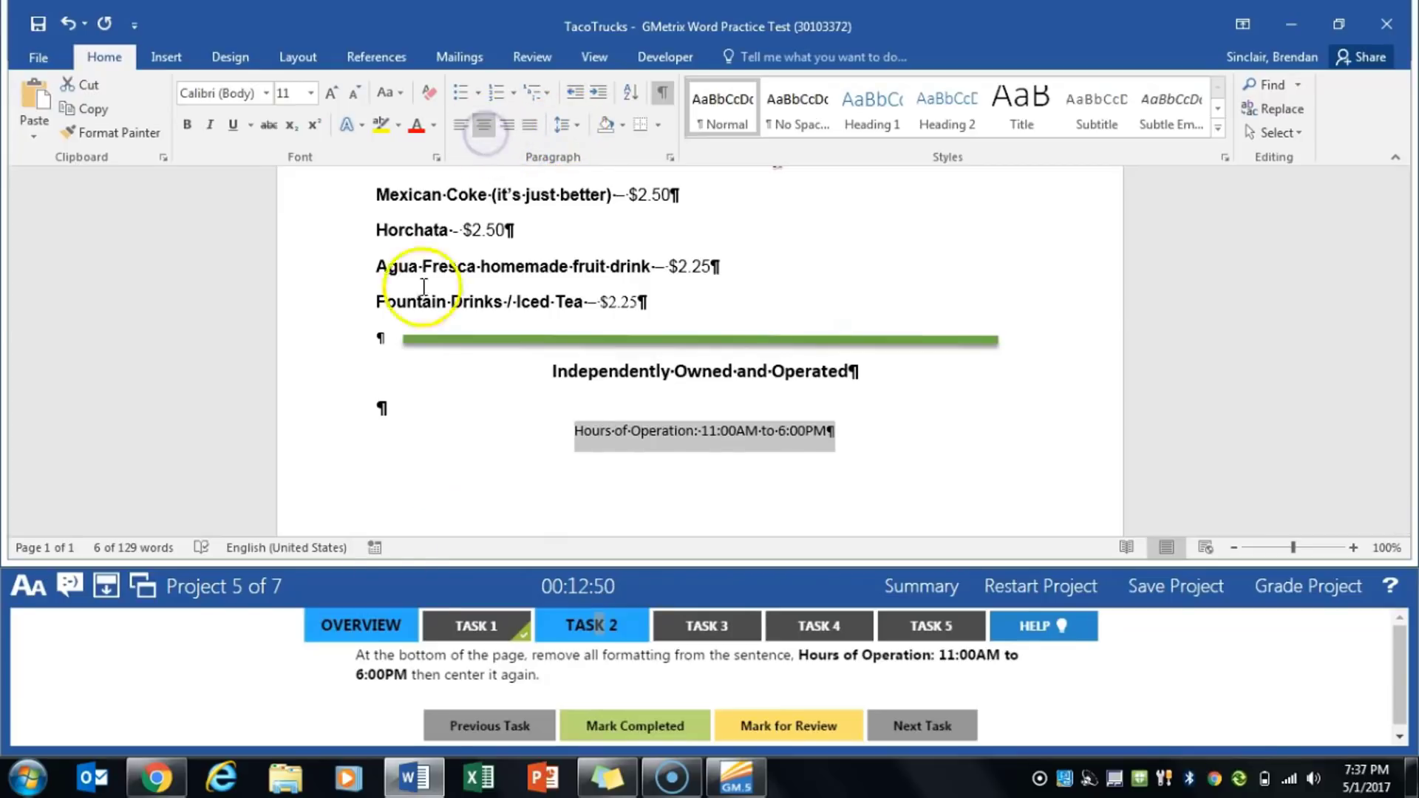
left_click(634, 726)
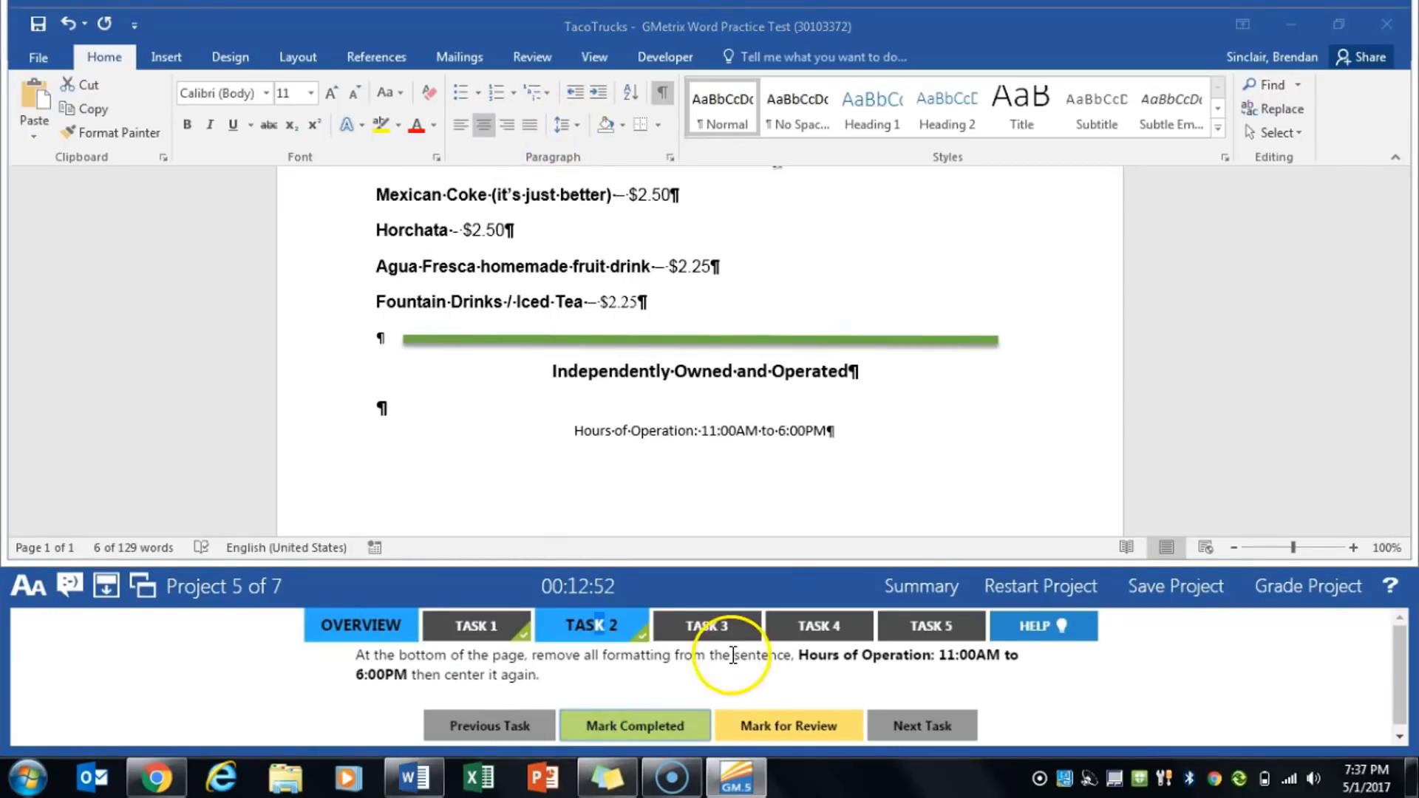
- Show the Task 3 instructions, apply Wide margins to the section beneath the section break, and mark the task completed
left_click(729, 628)
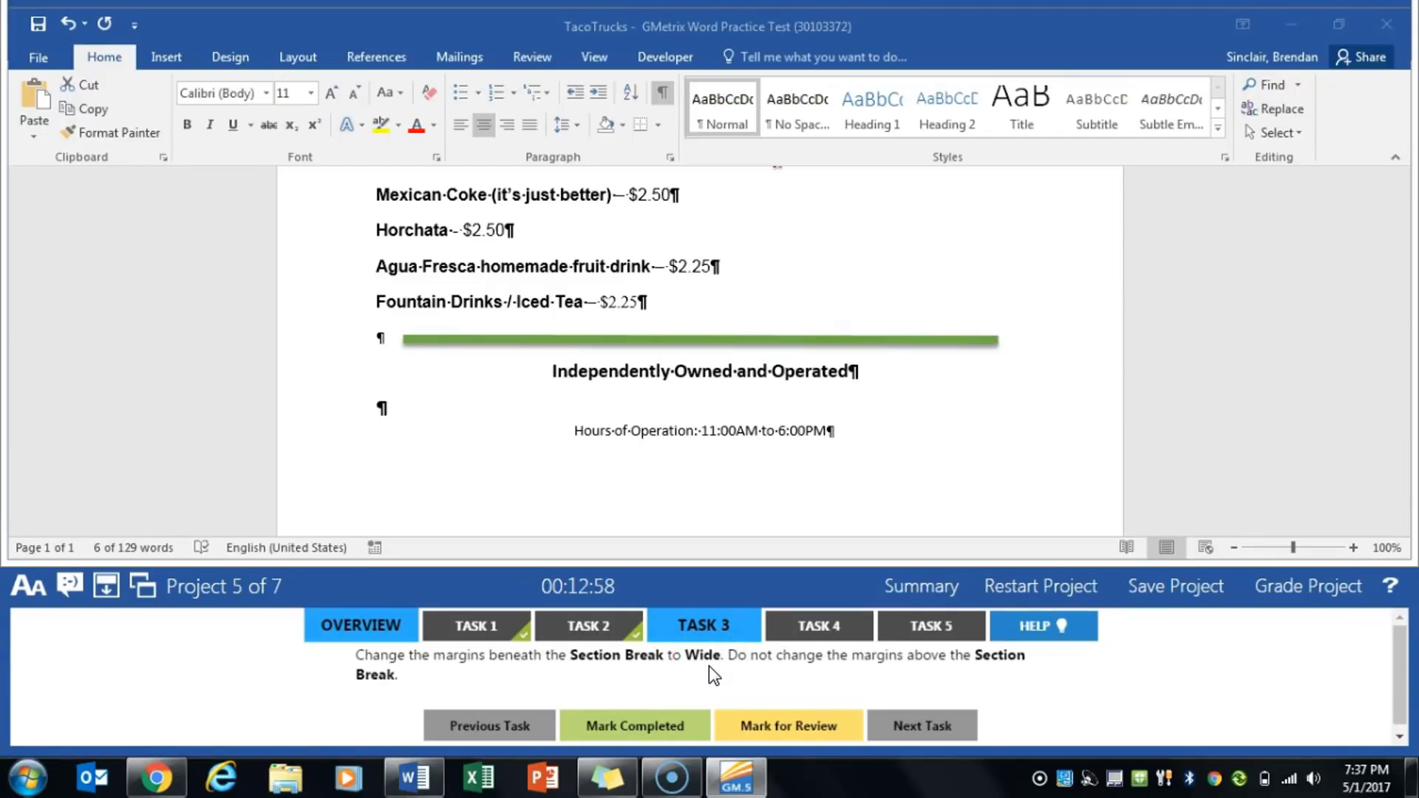
left_click(597, 455)
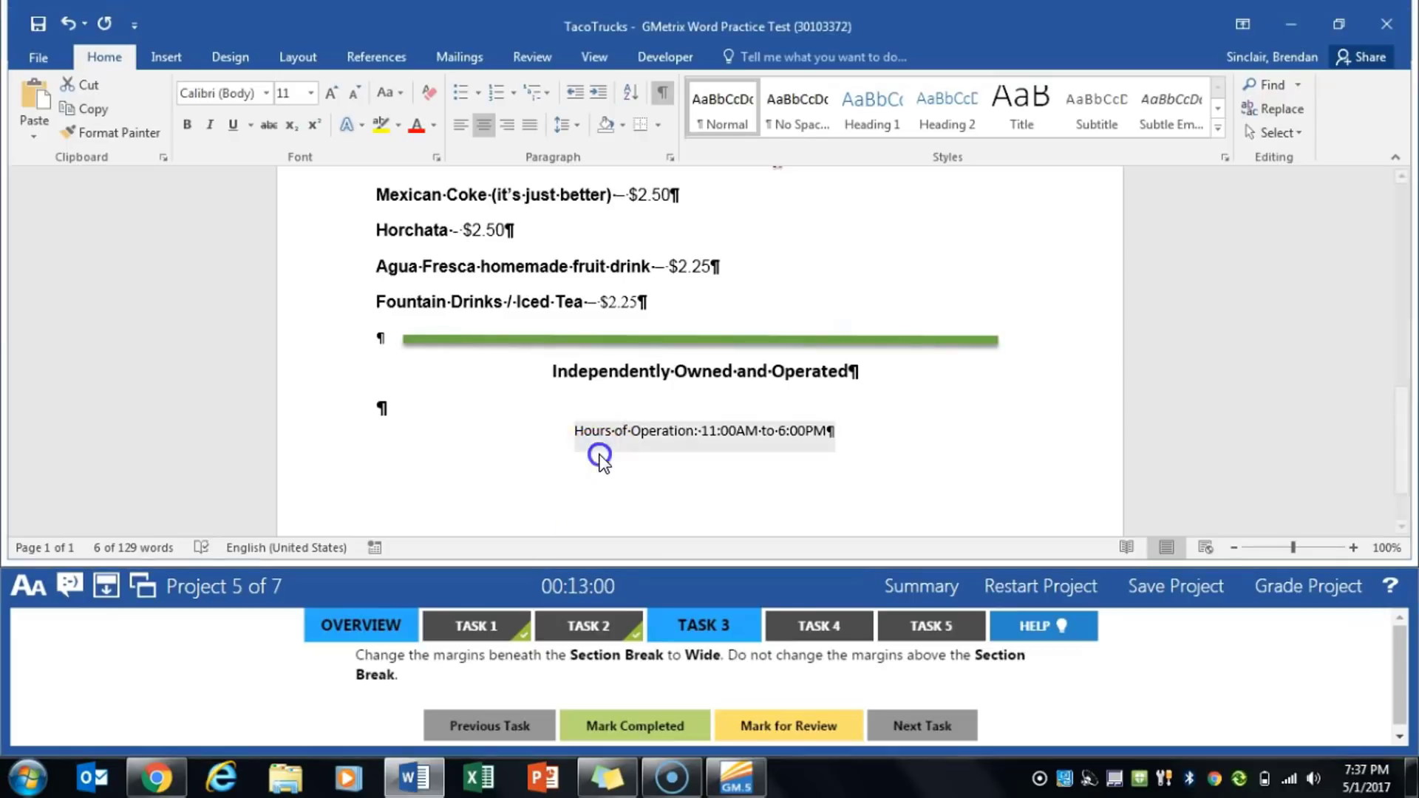
scroll(605, 460, "up", 5)
scroll(605, 460, "up", 10)
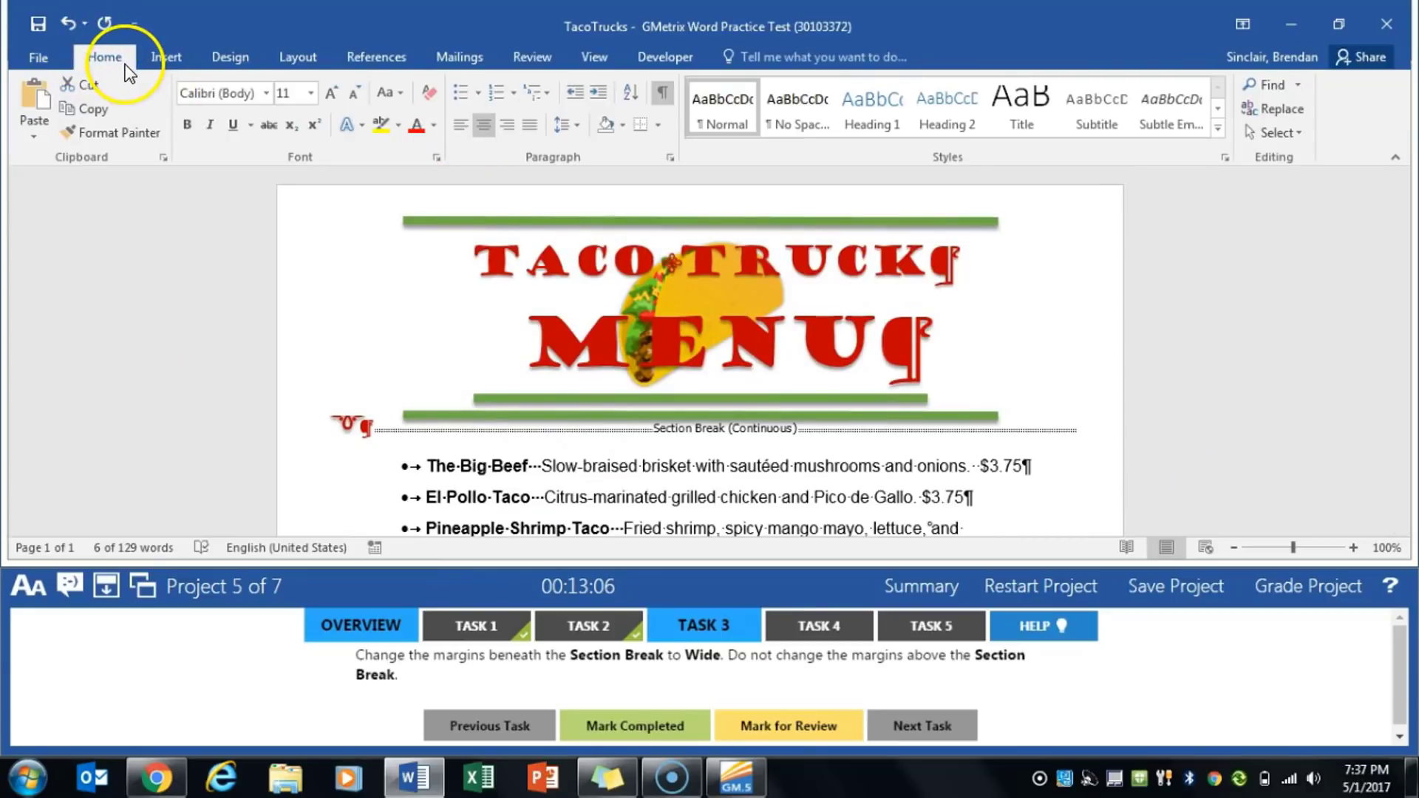
left_click(665, 94)
left_click(667, 99)
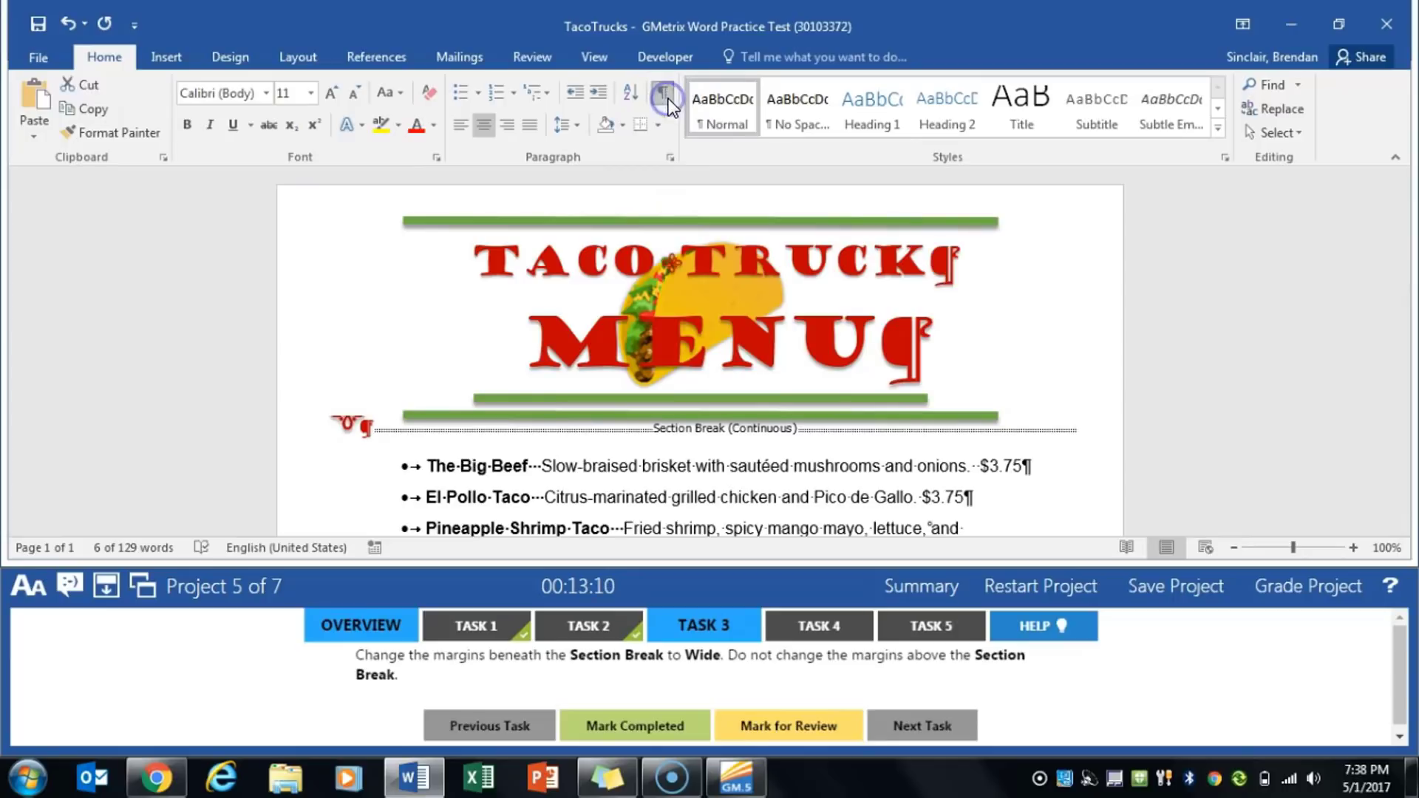
scroll(470, 325, "down", 2)
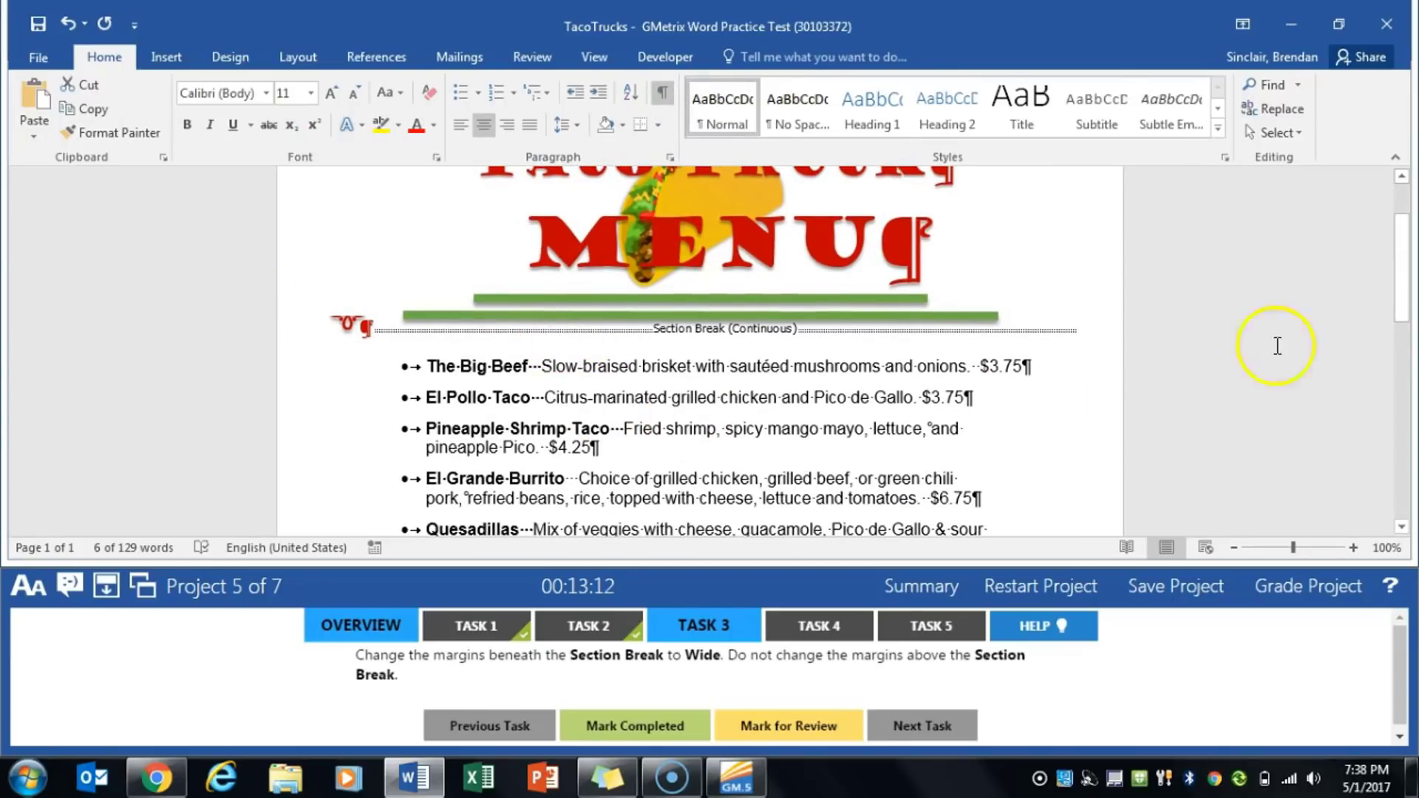
left_click(623, 367)
left_click(647, 431)
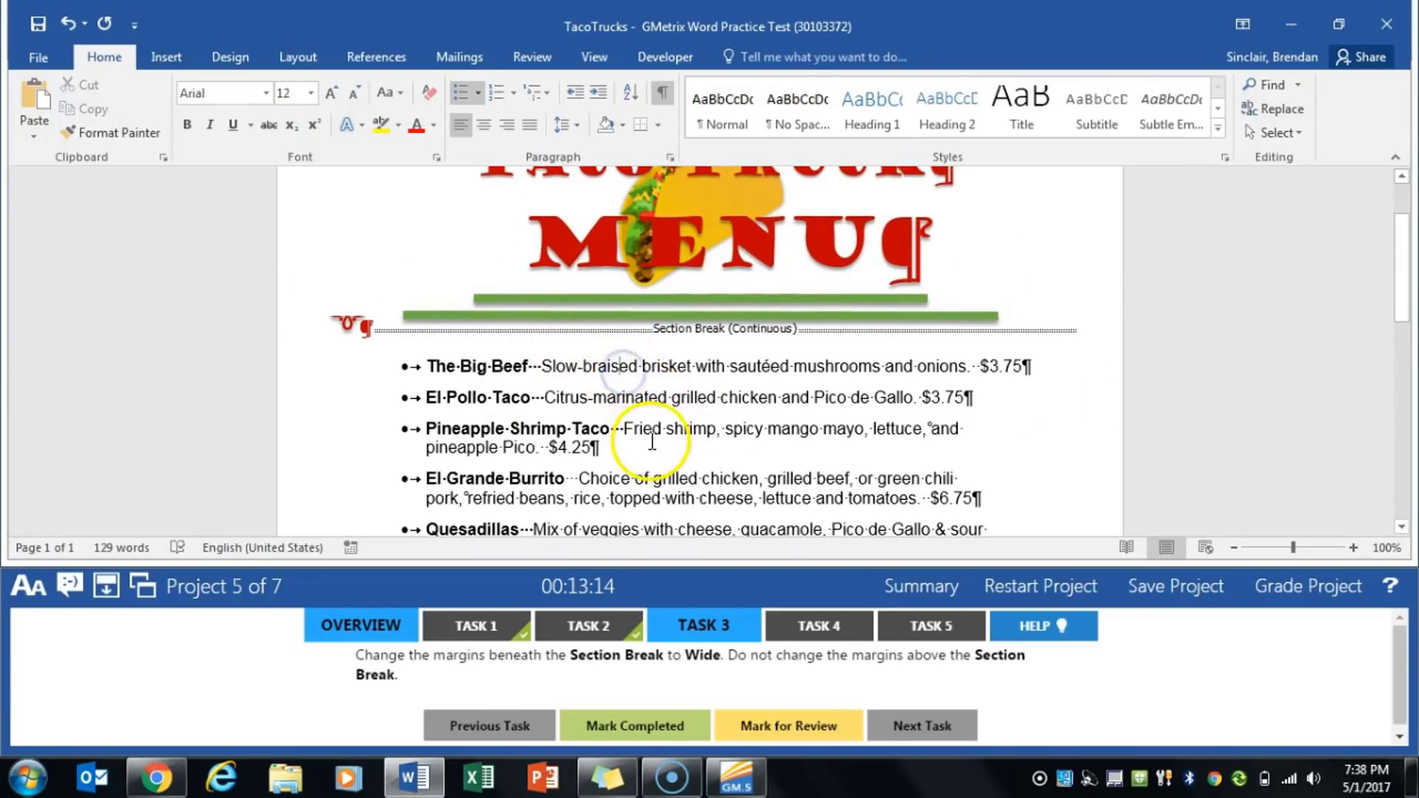
left_click(292, 57)
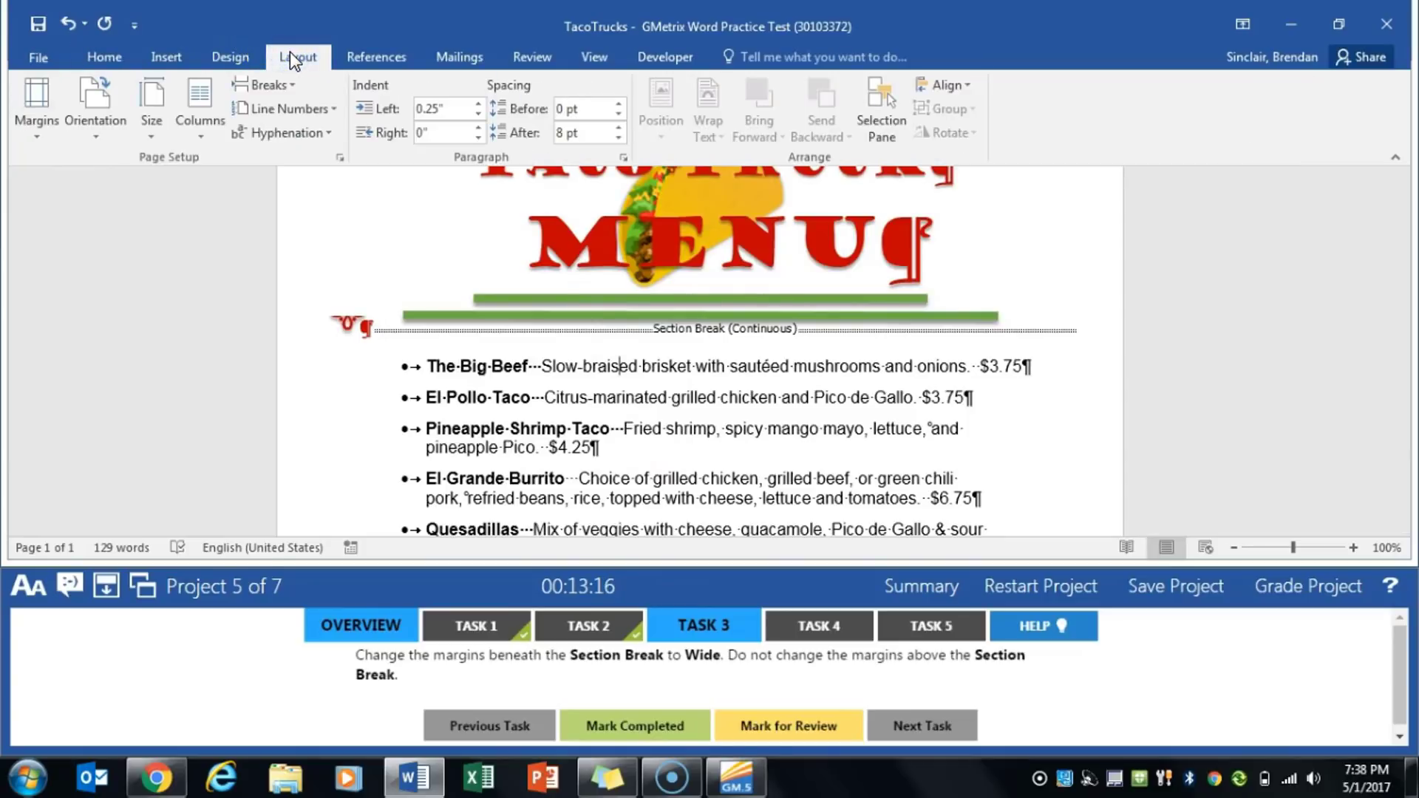
left_click(35, 136)
left_click(107, 466)
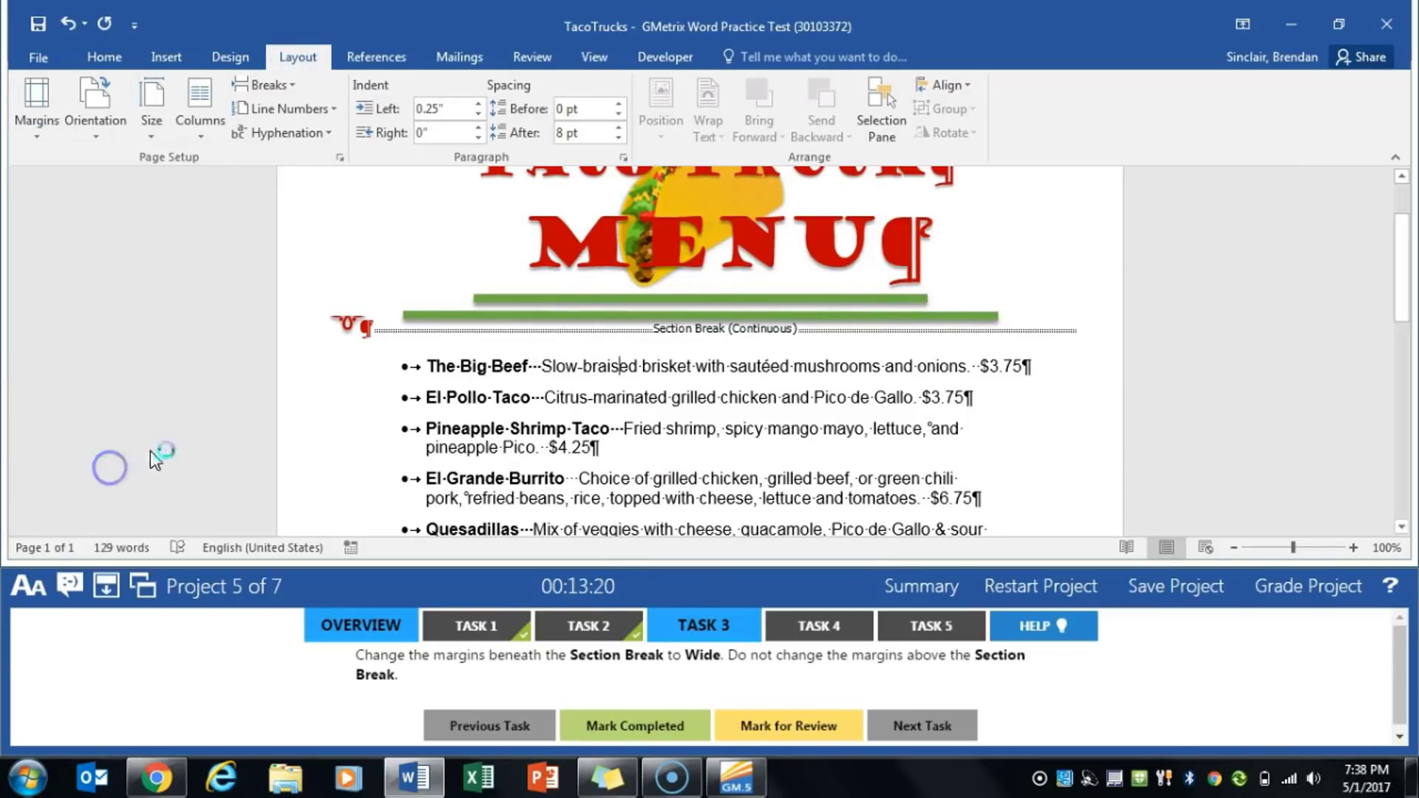
left_click(607, 742)
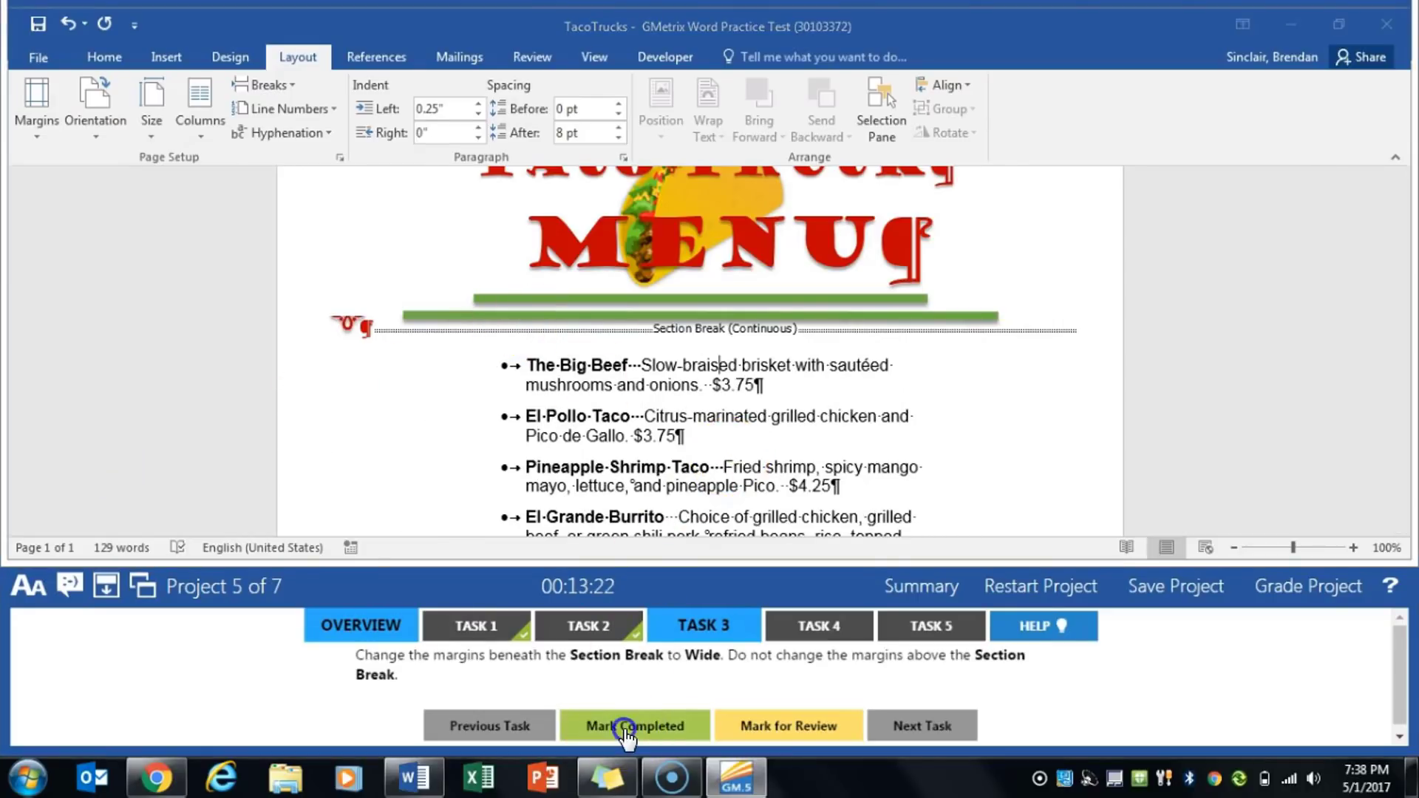
- Show the Task 4 instructions, format the four paragraphs beneath the DRINKS heading as a default bulleted list, and mark the task completed
left_click(828, 627)
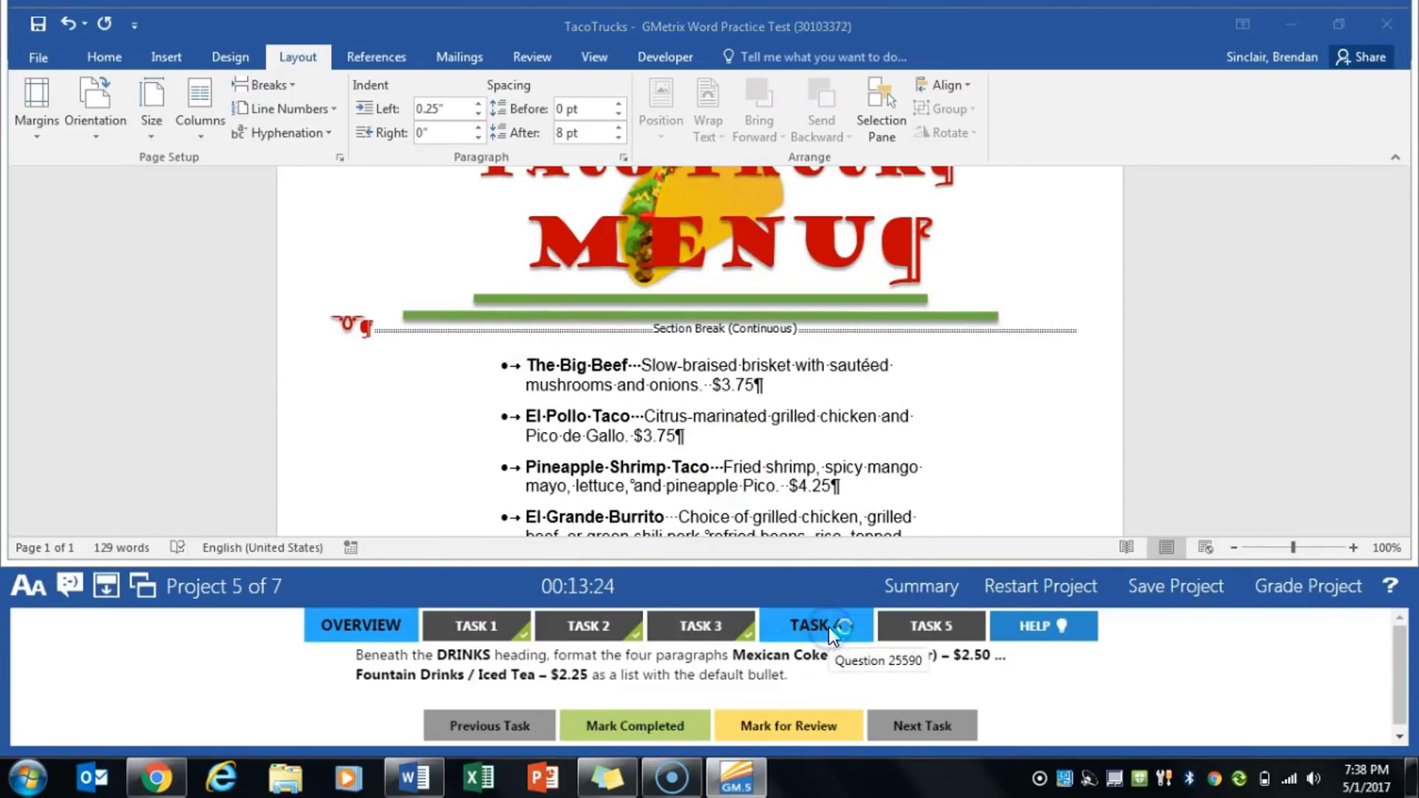
scroll(782, 429, "down", 8)
scroll(778, 436, "down", 3)
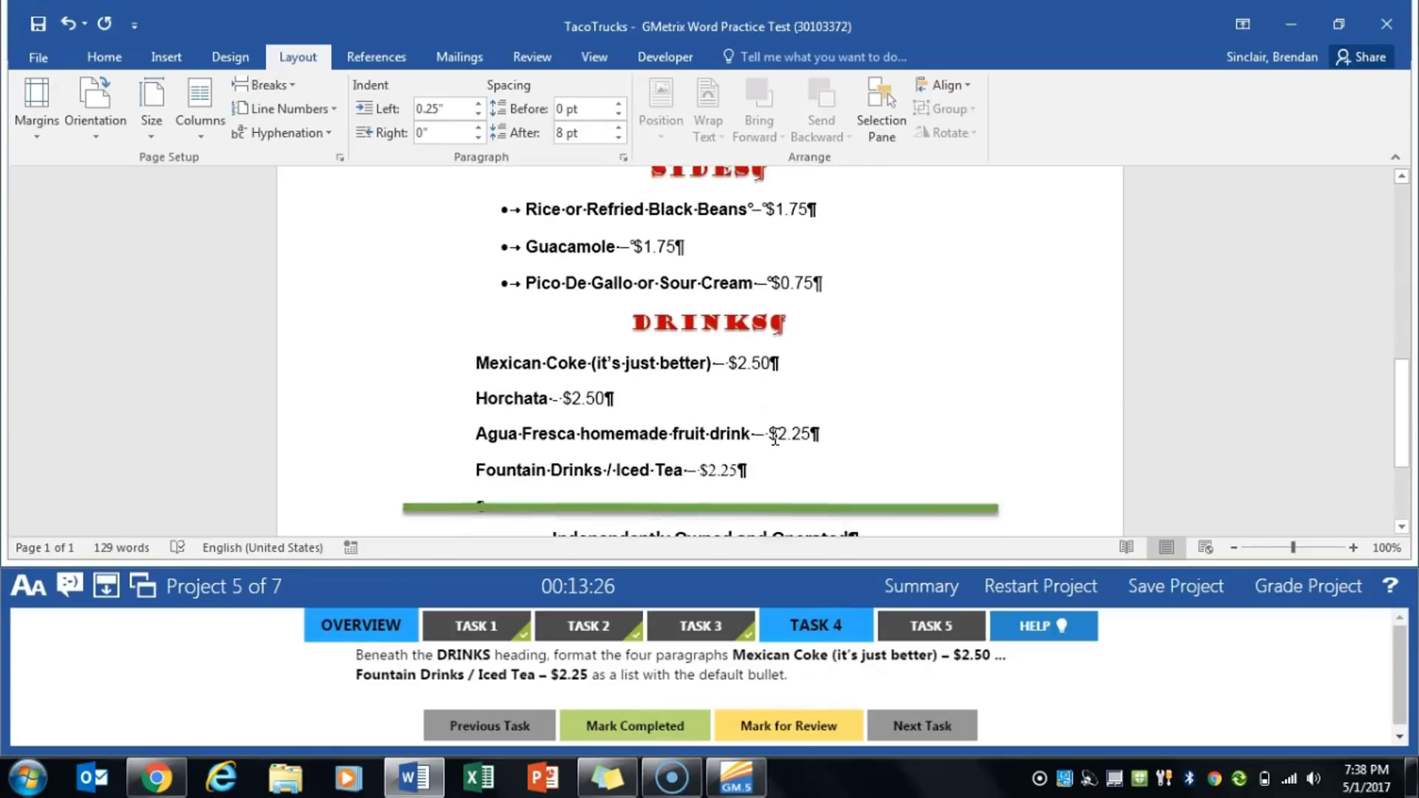
left_click_drag(475, 353, 747, 462)
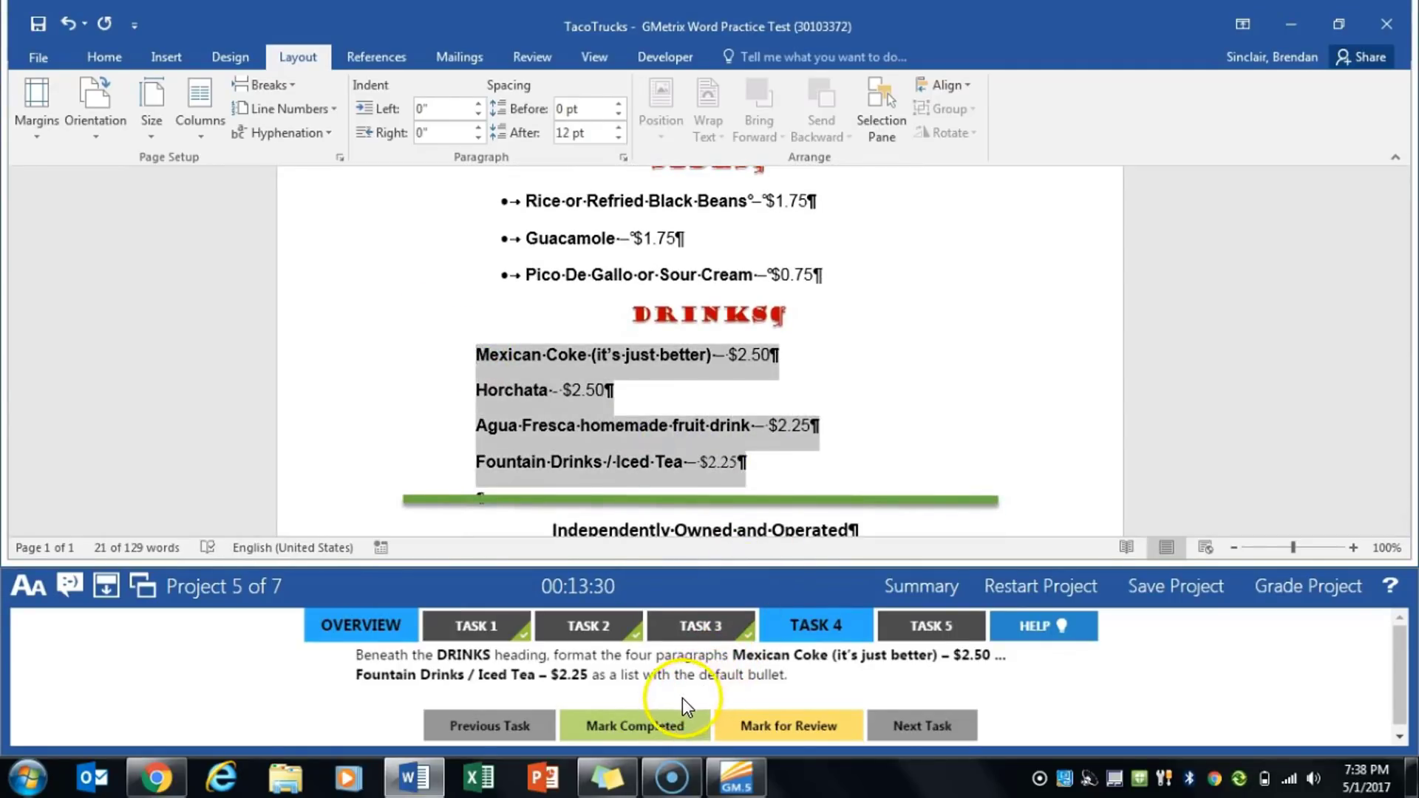
left_click(104, 56)
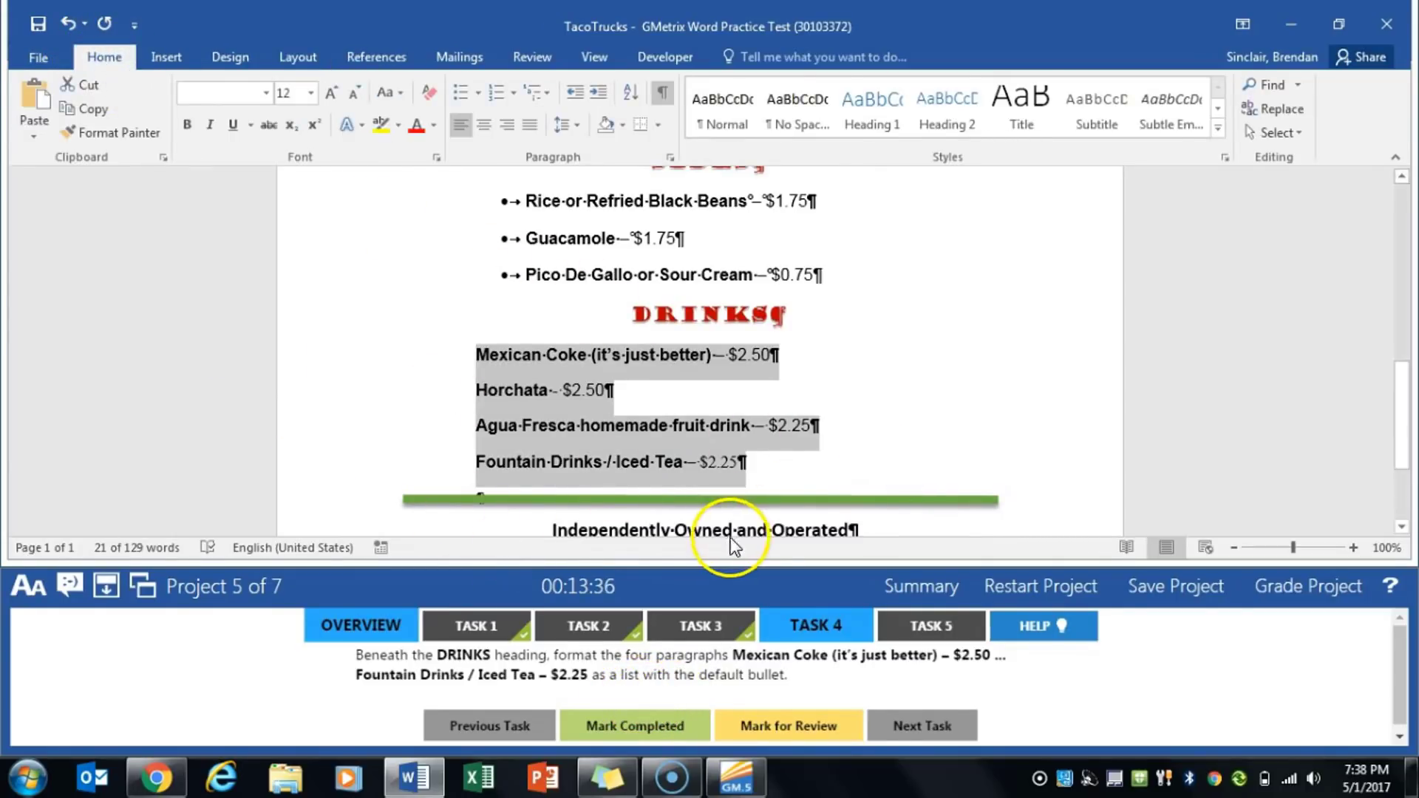
left_click(460, 93)
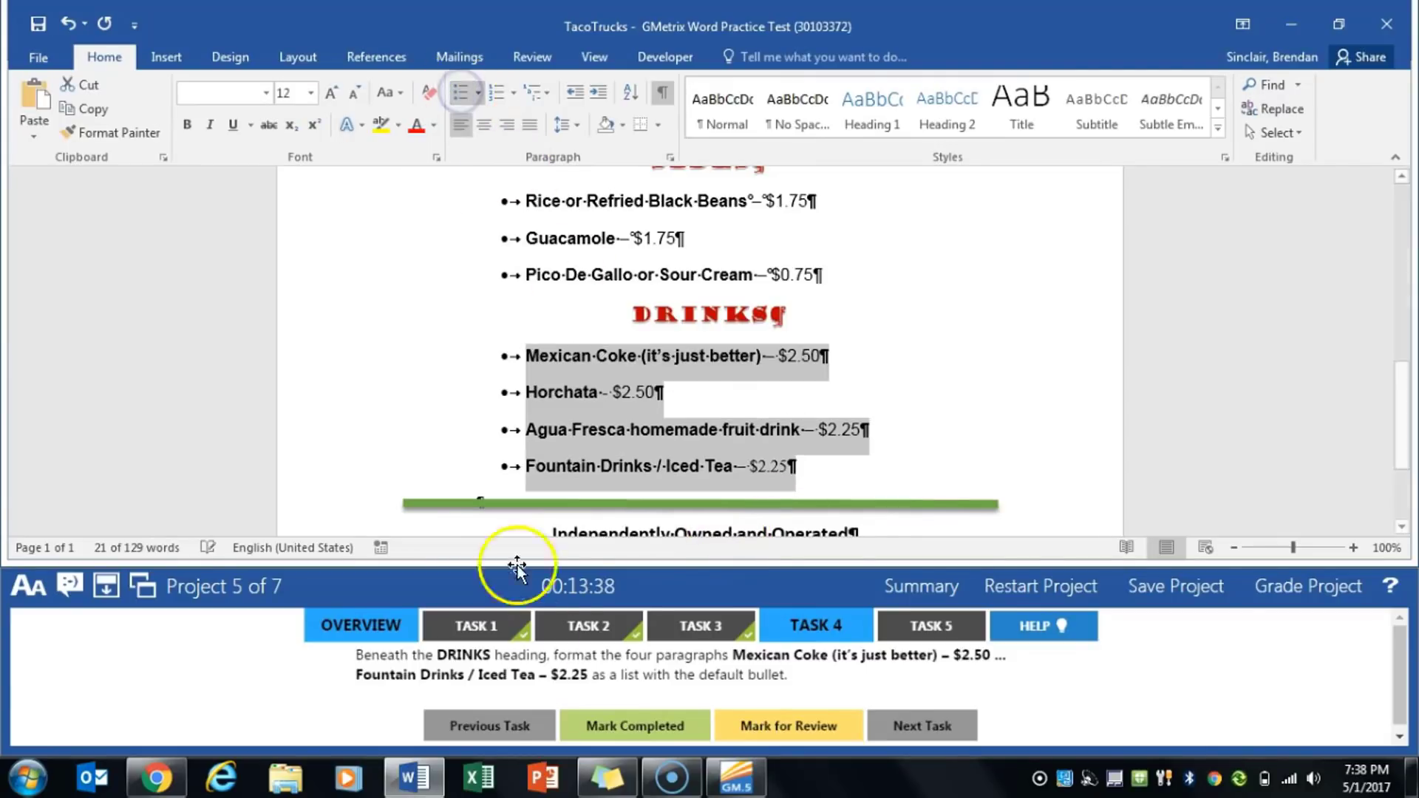
left_click(649, 721)
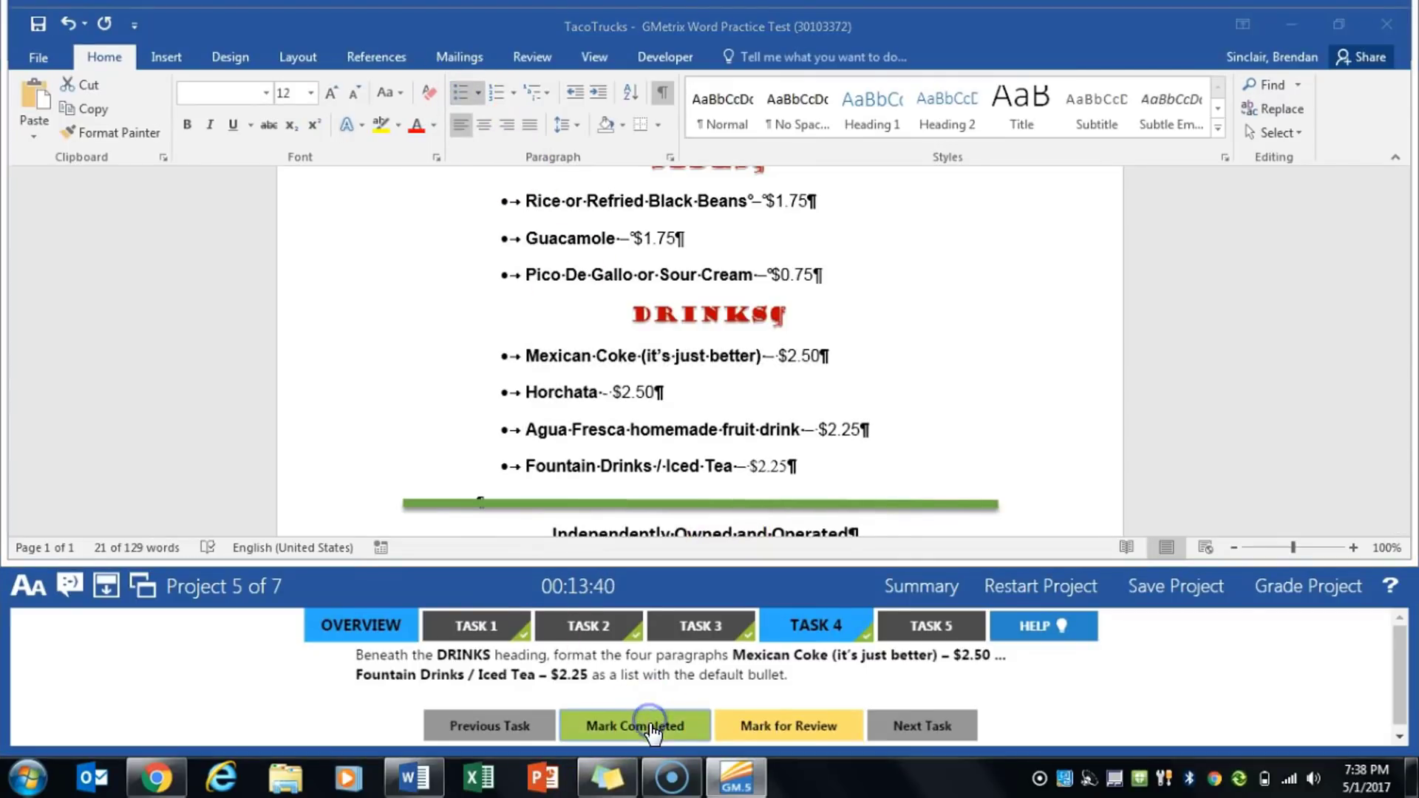
- Show the Task 5 instructions, select the bullets of the list from The Big Beef to Quesadillas, and start defining a new bullet
left_click(930, 628)
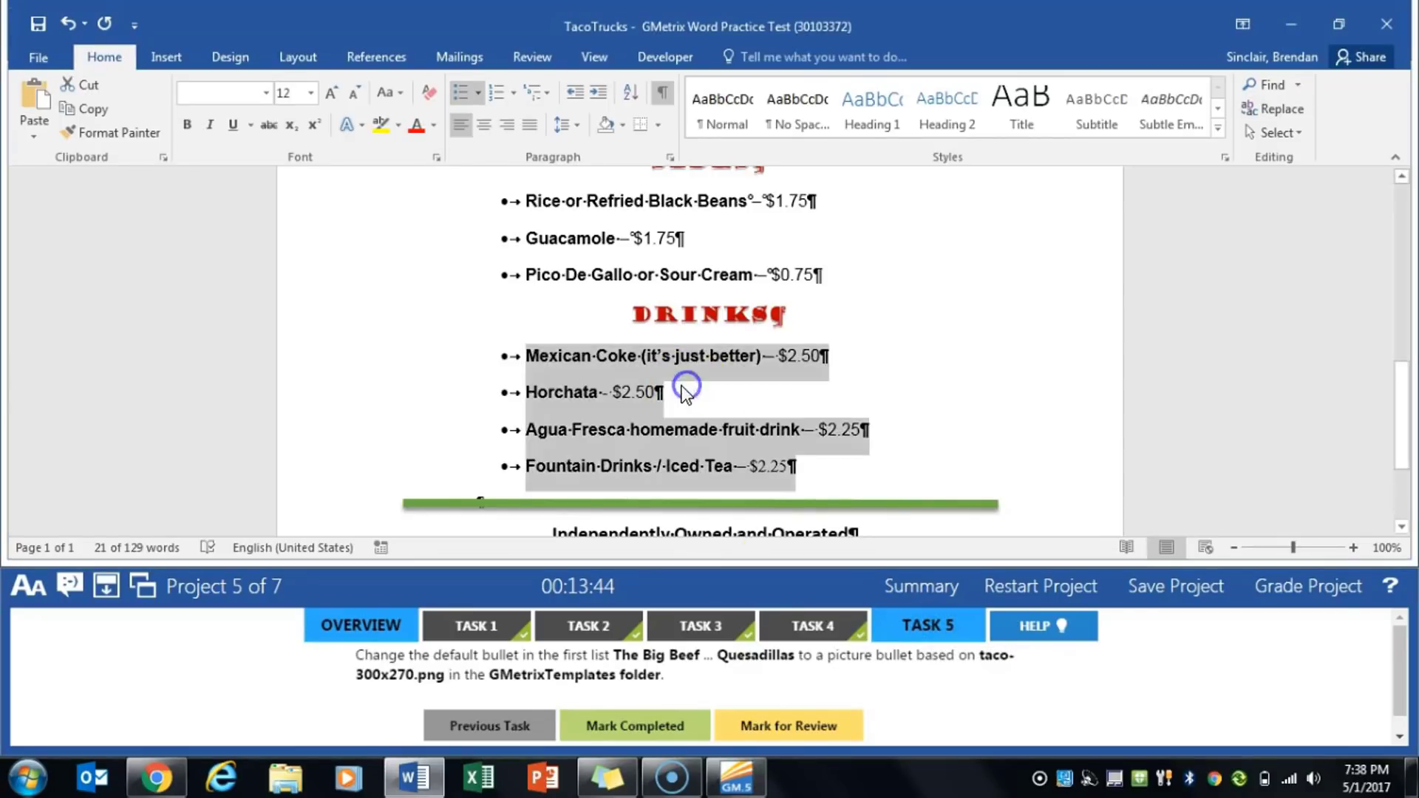
scroll(596, 387, "up", 9)
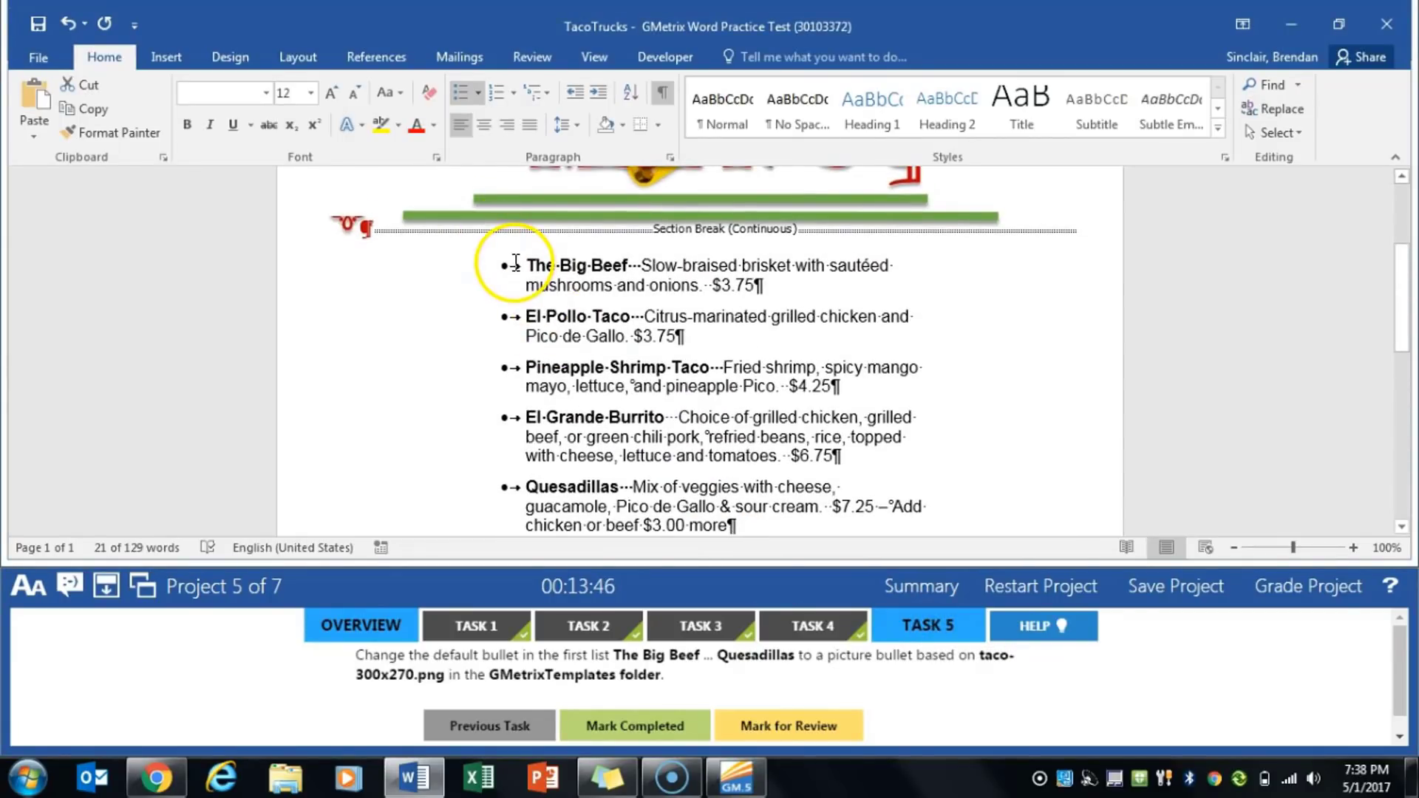
scroll(503, 318, "down", 2)
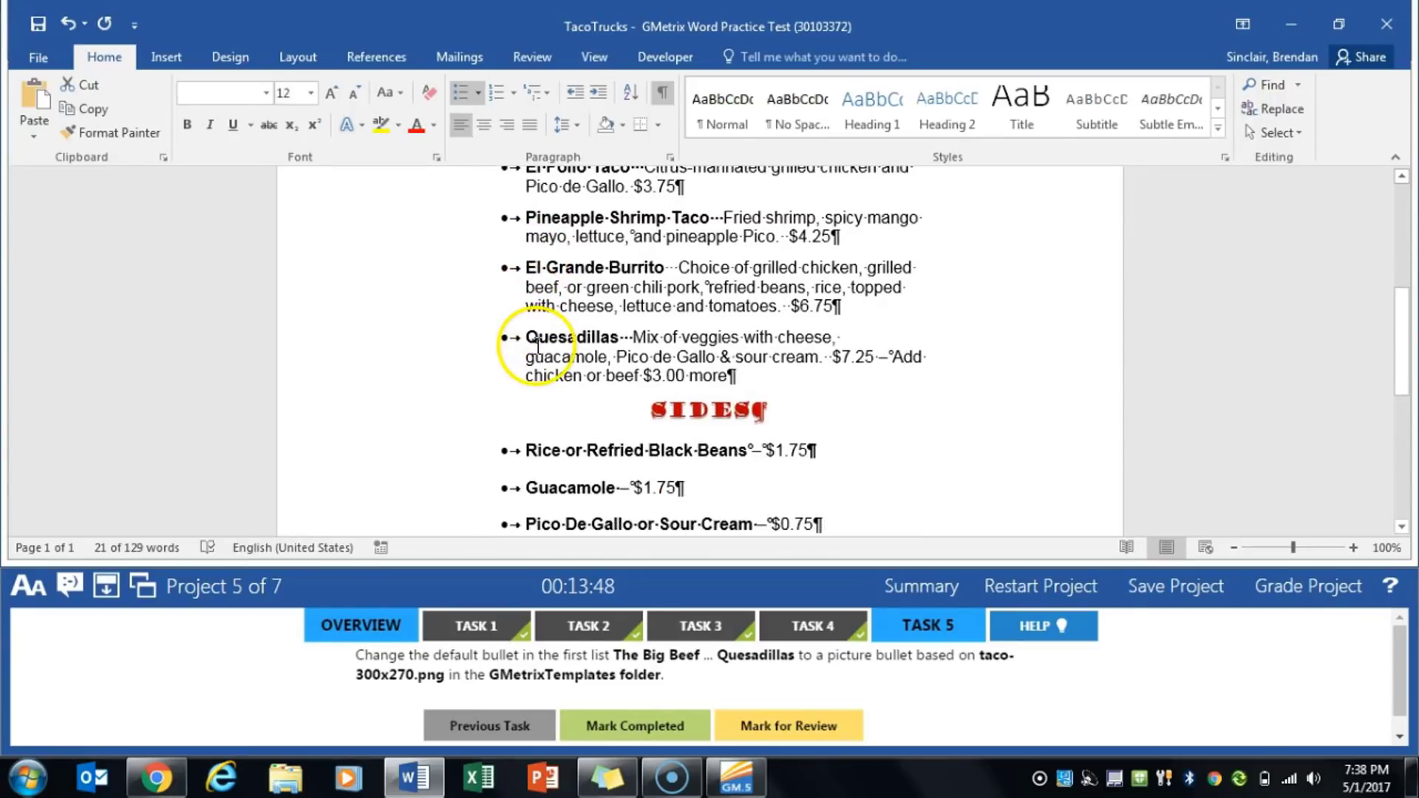
scroll(522, 373, "up", 2)
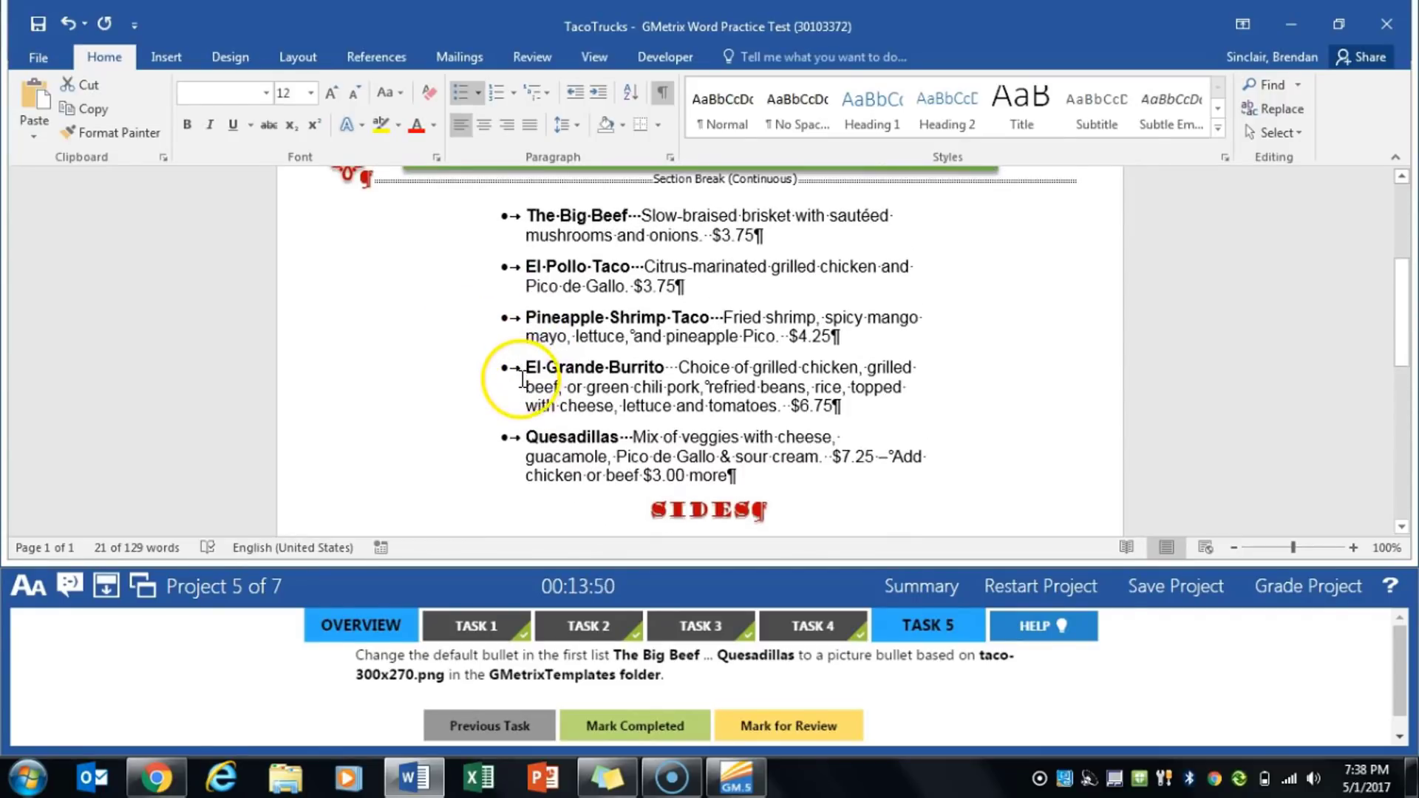
scroll(523, 374, "up", 1)
left_click(505, 265)
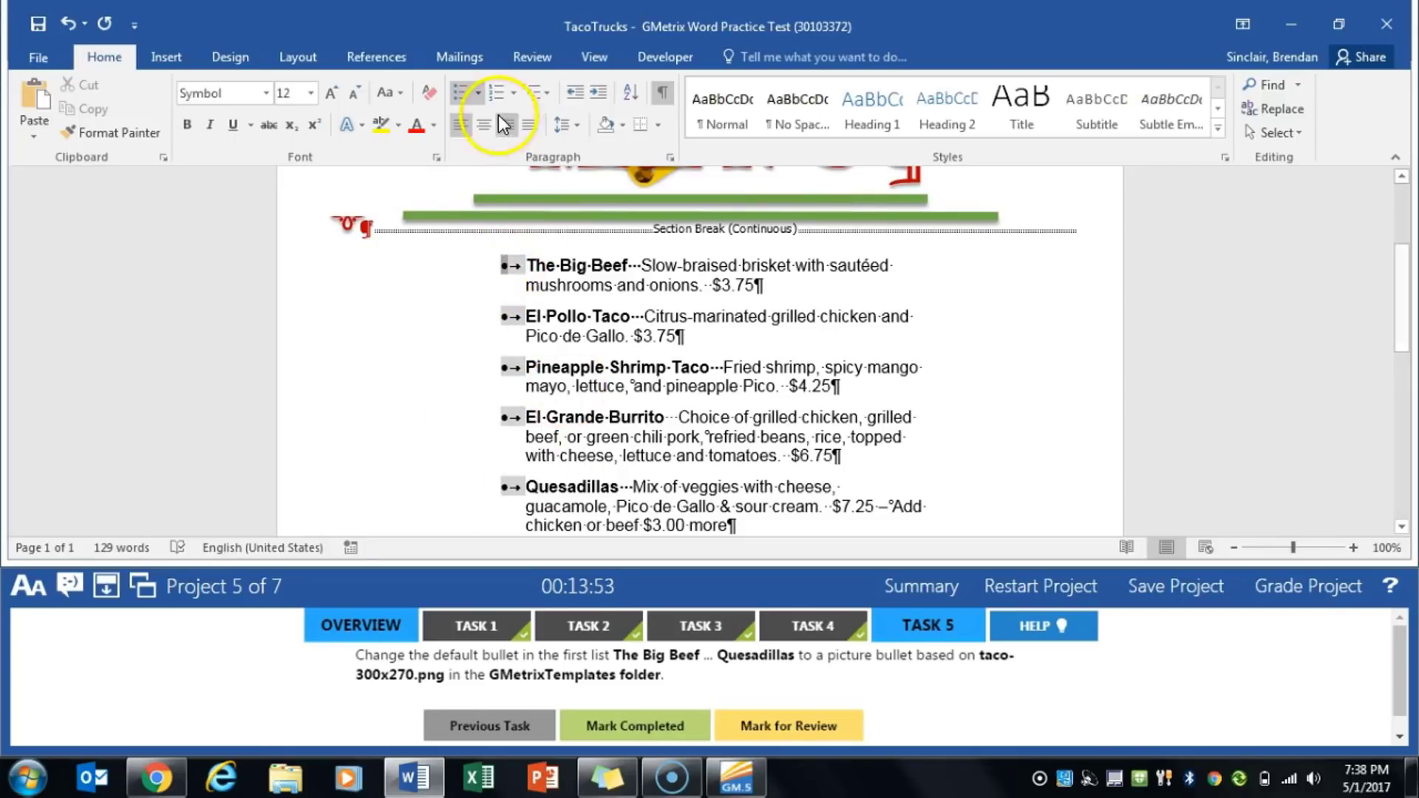
left_click(479, 93)
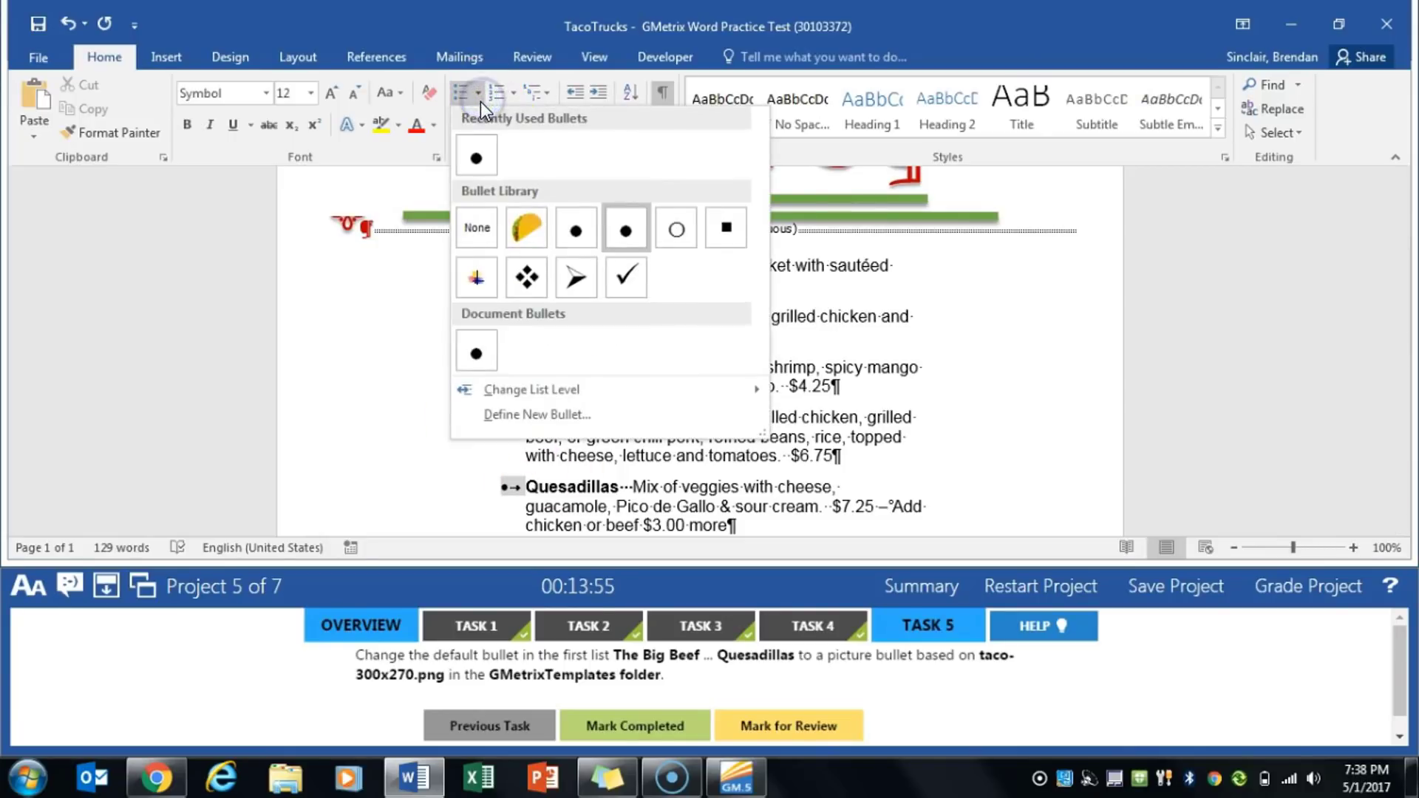
left_click(565, 412)
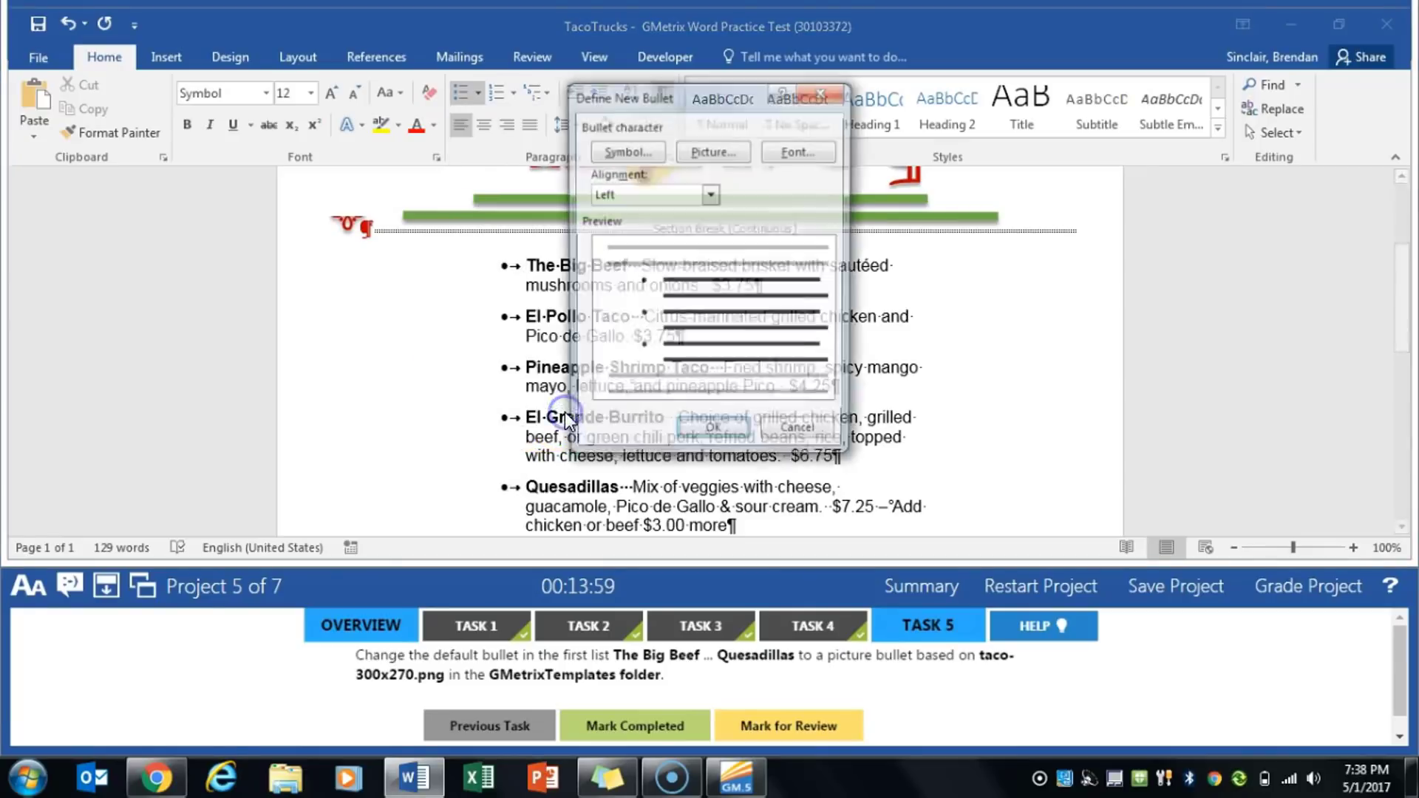
- Set the picture taco-300x270 from the GMetrixTemplates folder as the first list's bullet, and mark Task 5 completed
left_click(706, 155)
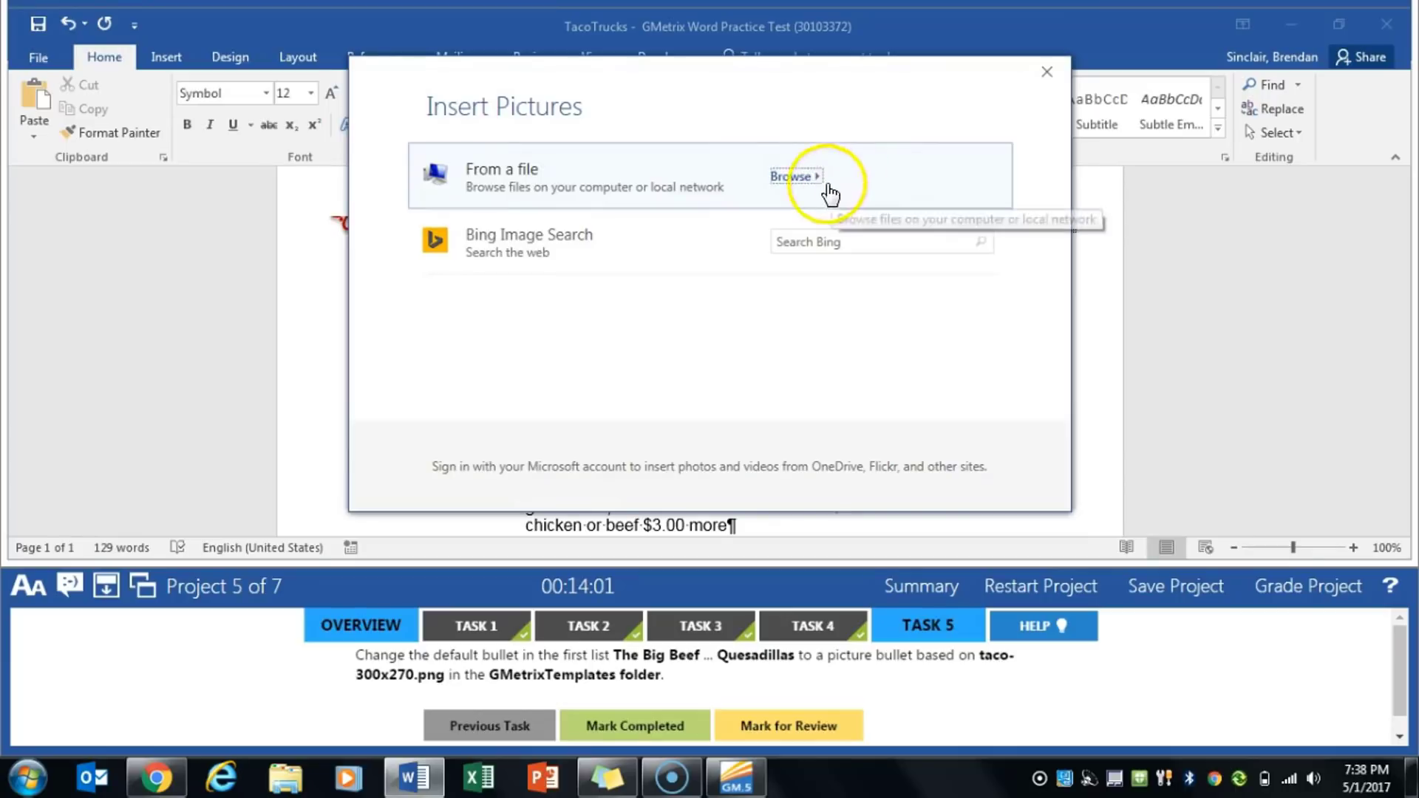
left_click(812, 174)
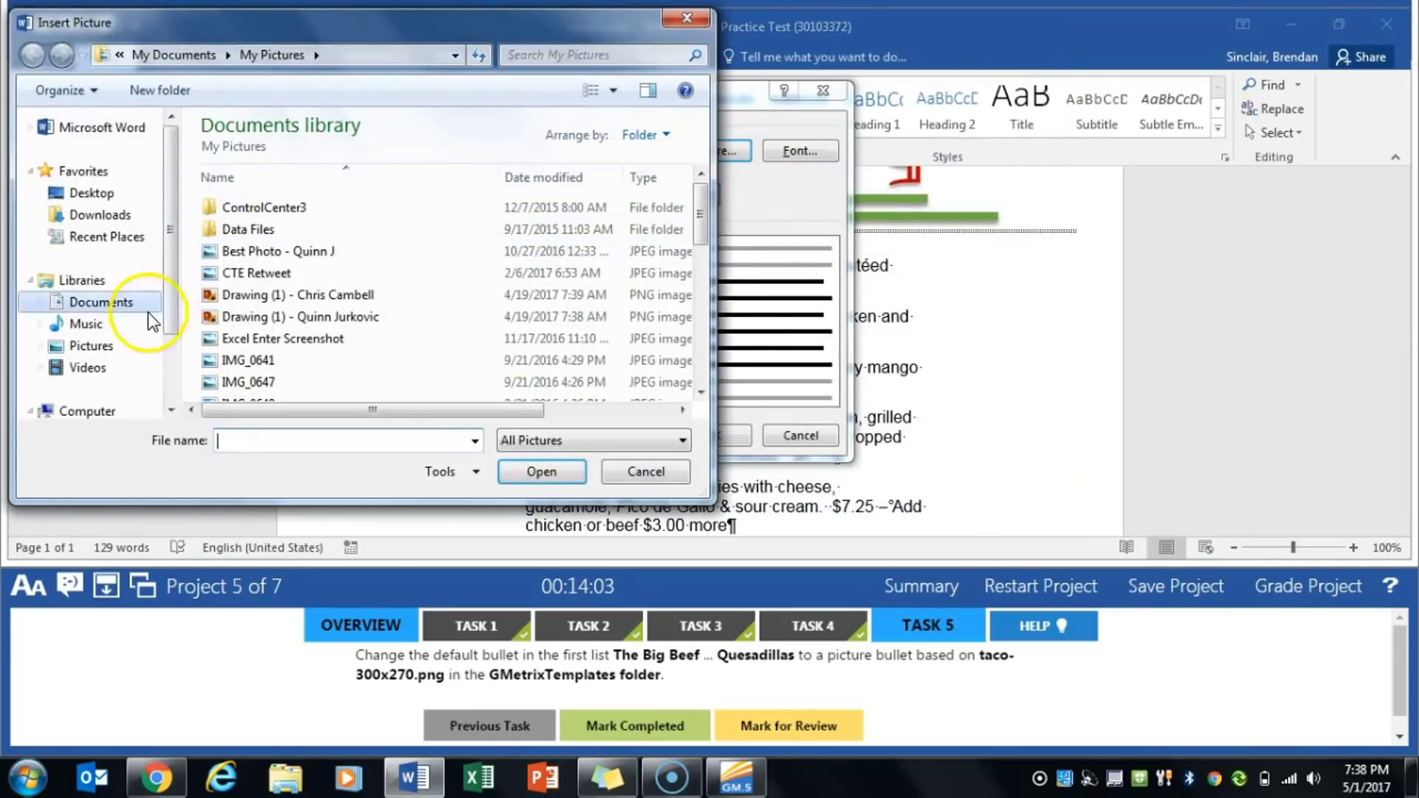
left_click(78, 302)
scroll(333, 377, "down", 2)
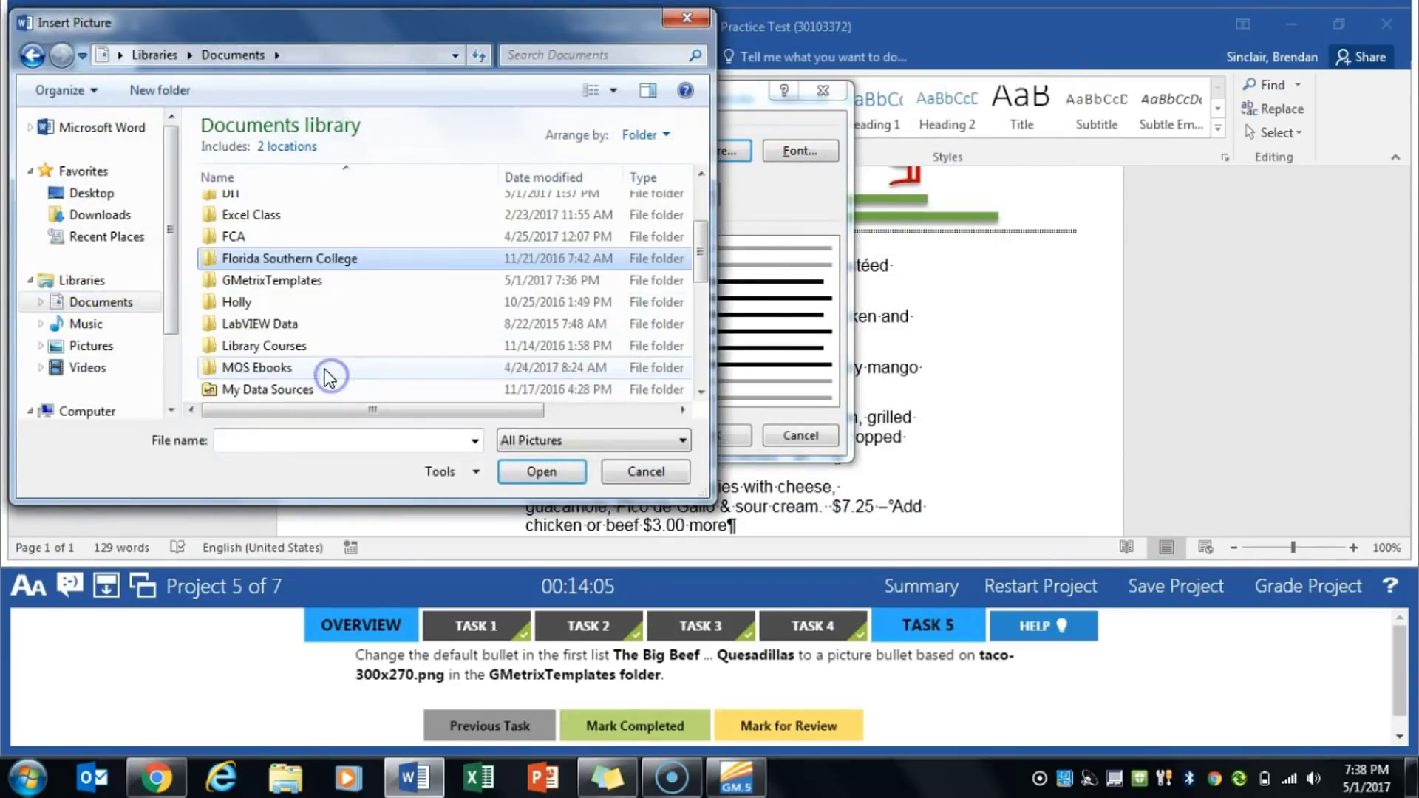
double_click(287, 278)
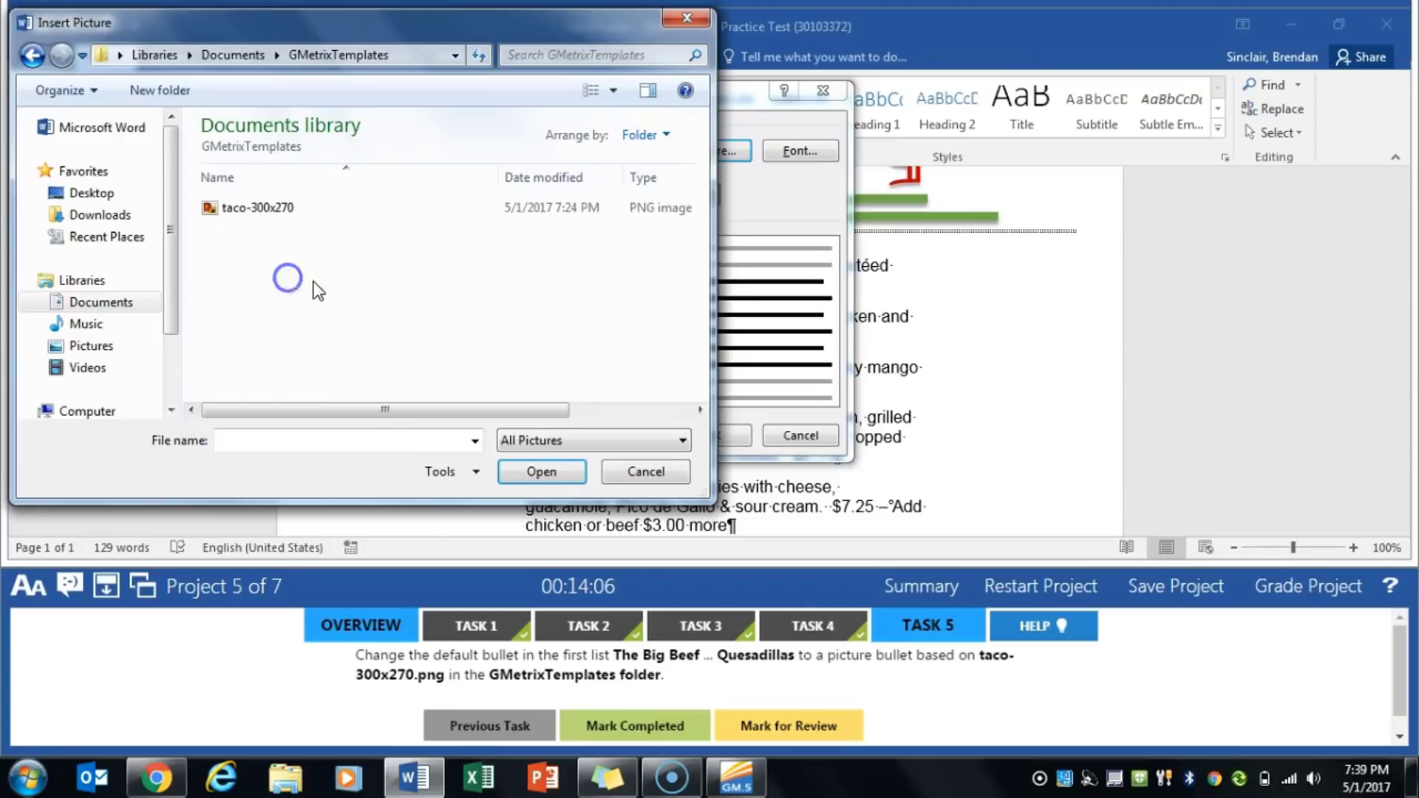
double_click(277, 207)
left_click(711, 435)
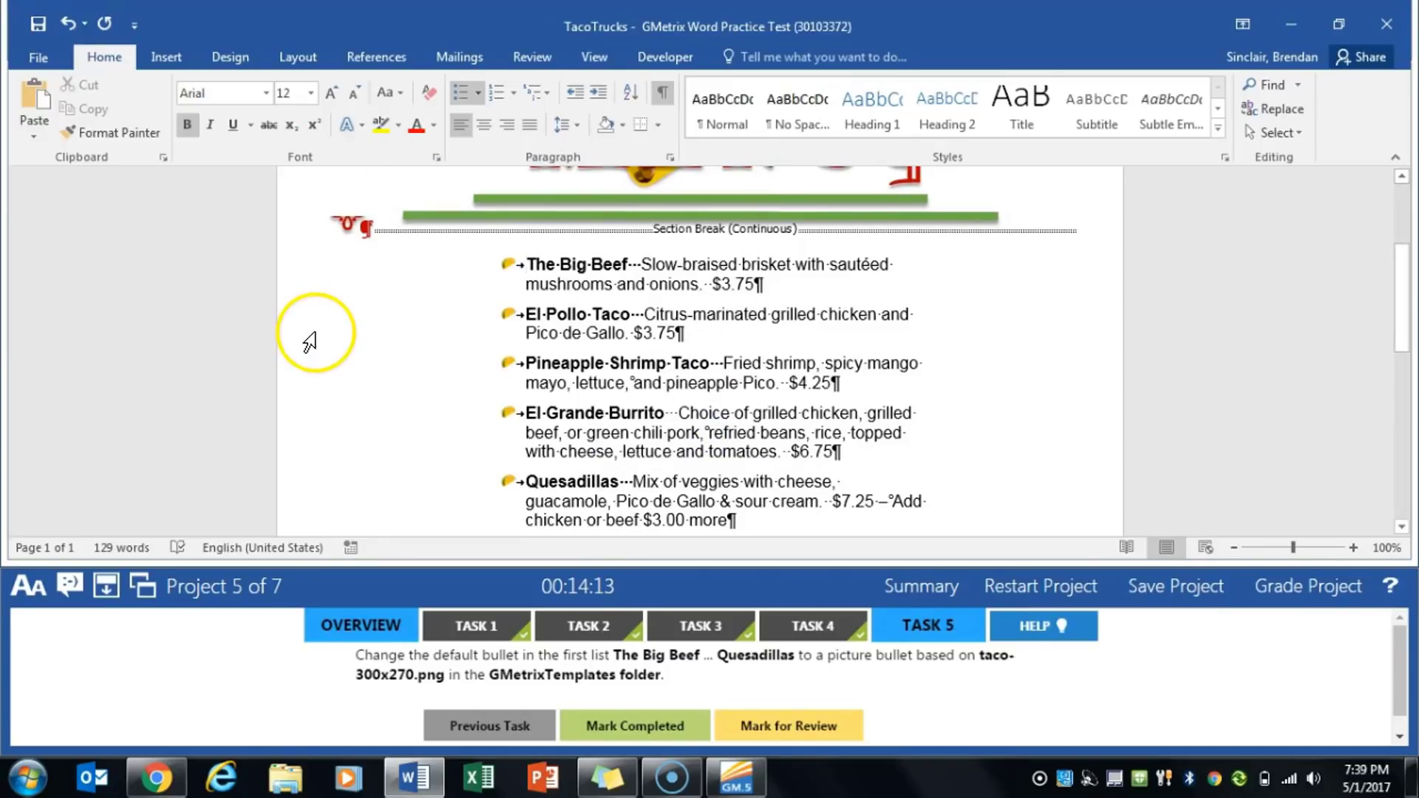
left_click(677, 728)
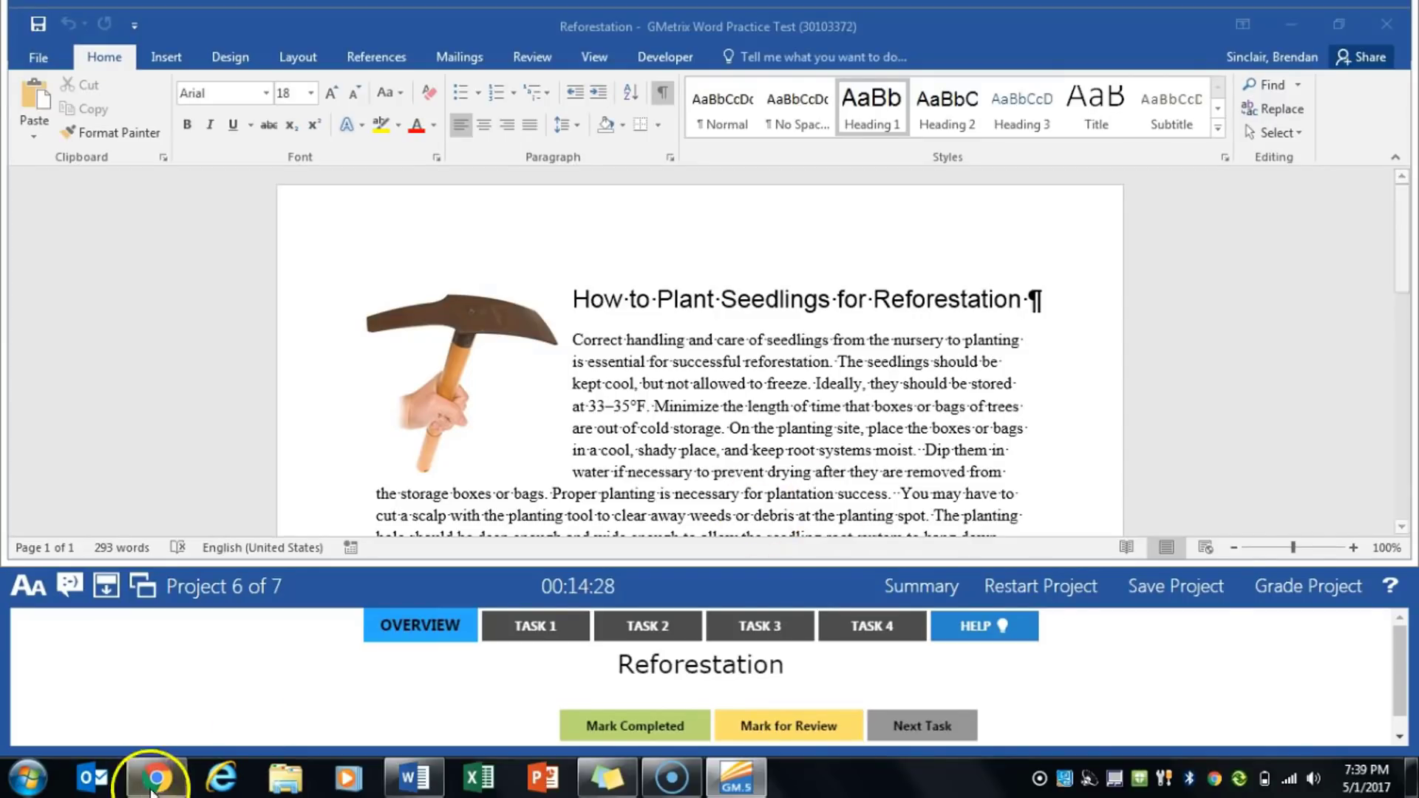
- Show the Task 1 instructions of the Reforestation project, apply the Heading 1 style to "Five Steps:", and mark the task completed
left_click(544, 625)
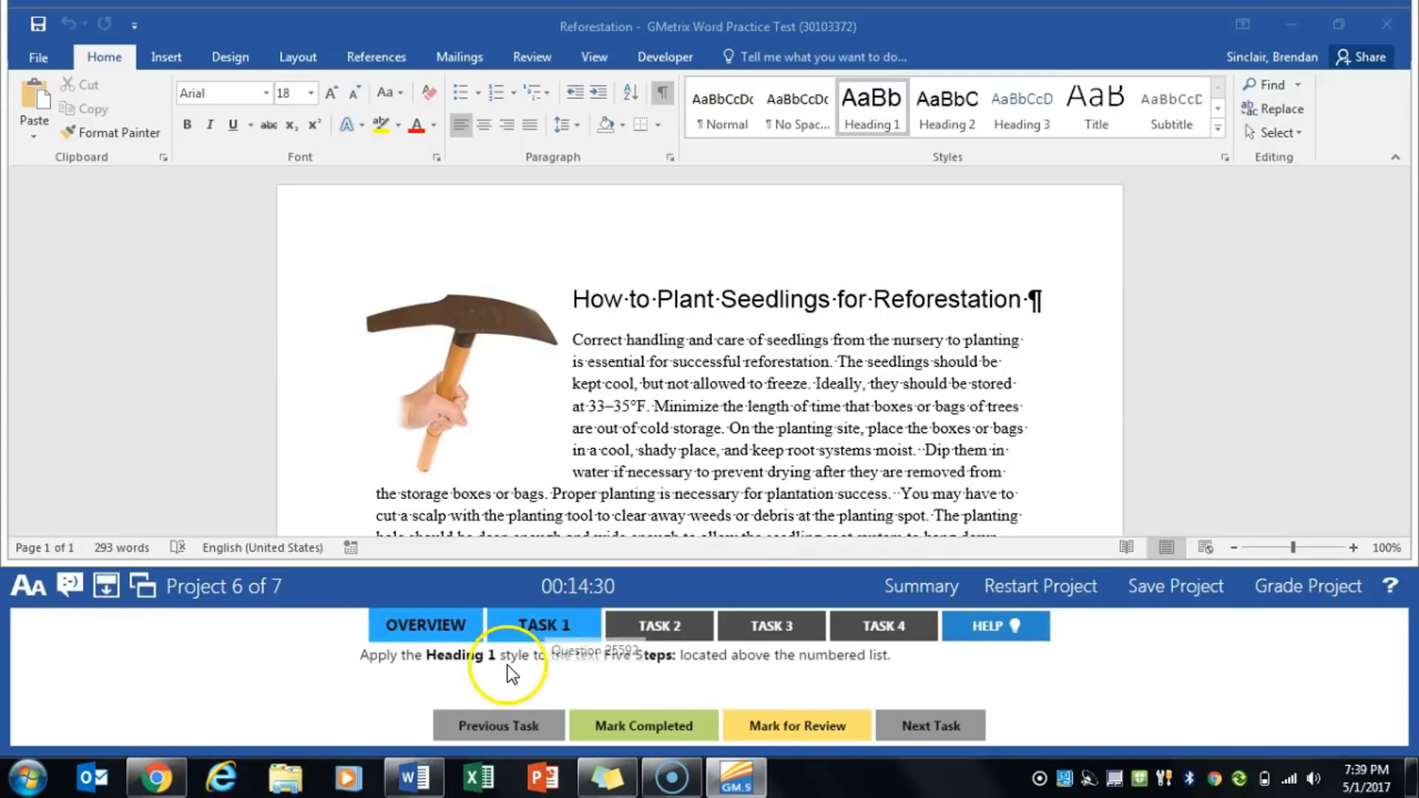
left_click(900, 475)
scroll(899, 475, "down", 2)
scroll(899, 474, "down", 5)
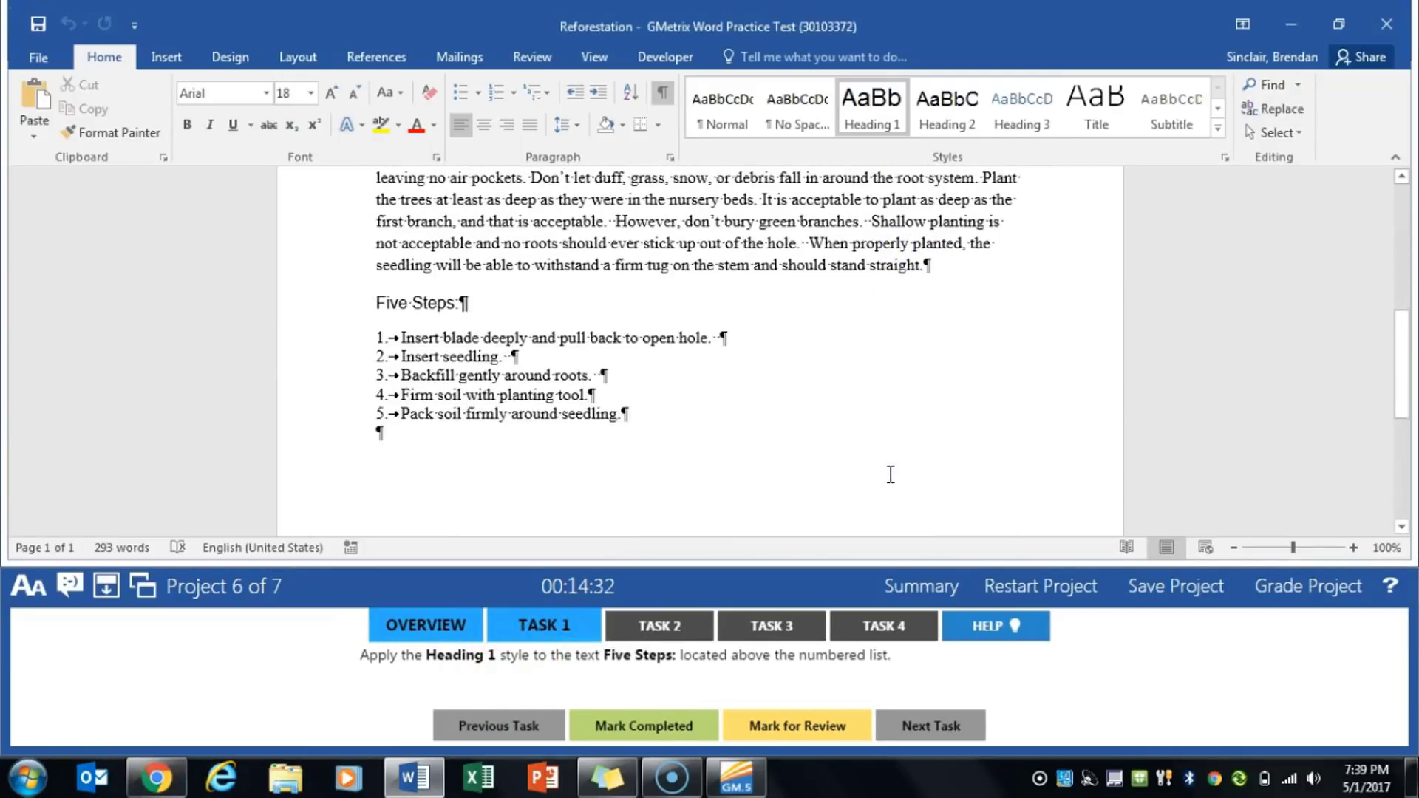
left_click_drag(375, 280, 468, 279)
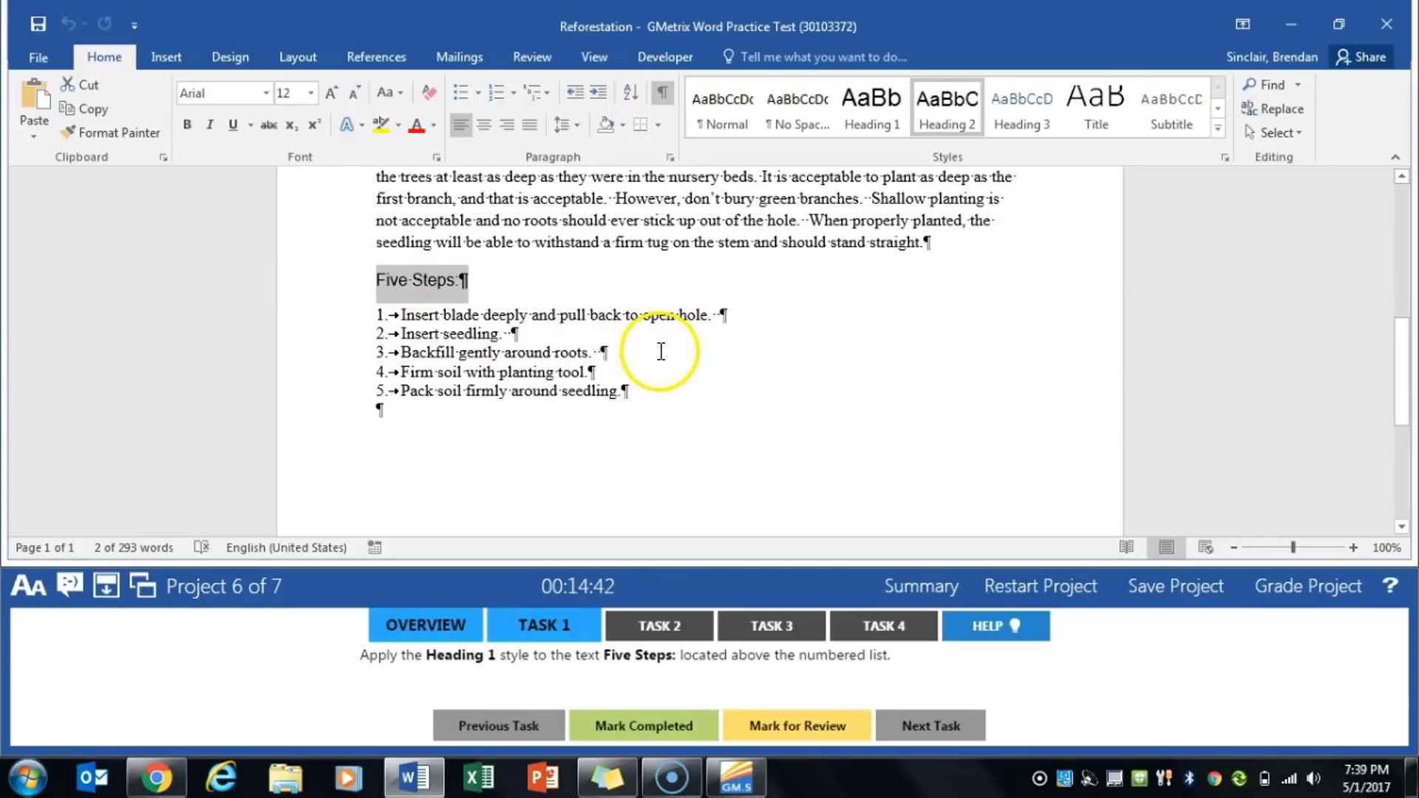
left_click(891, 108)
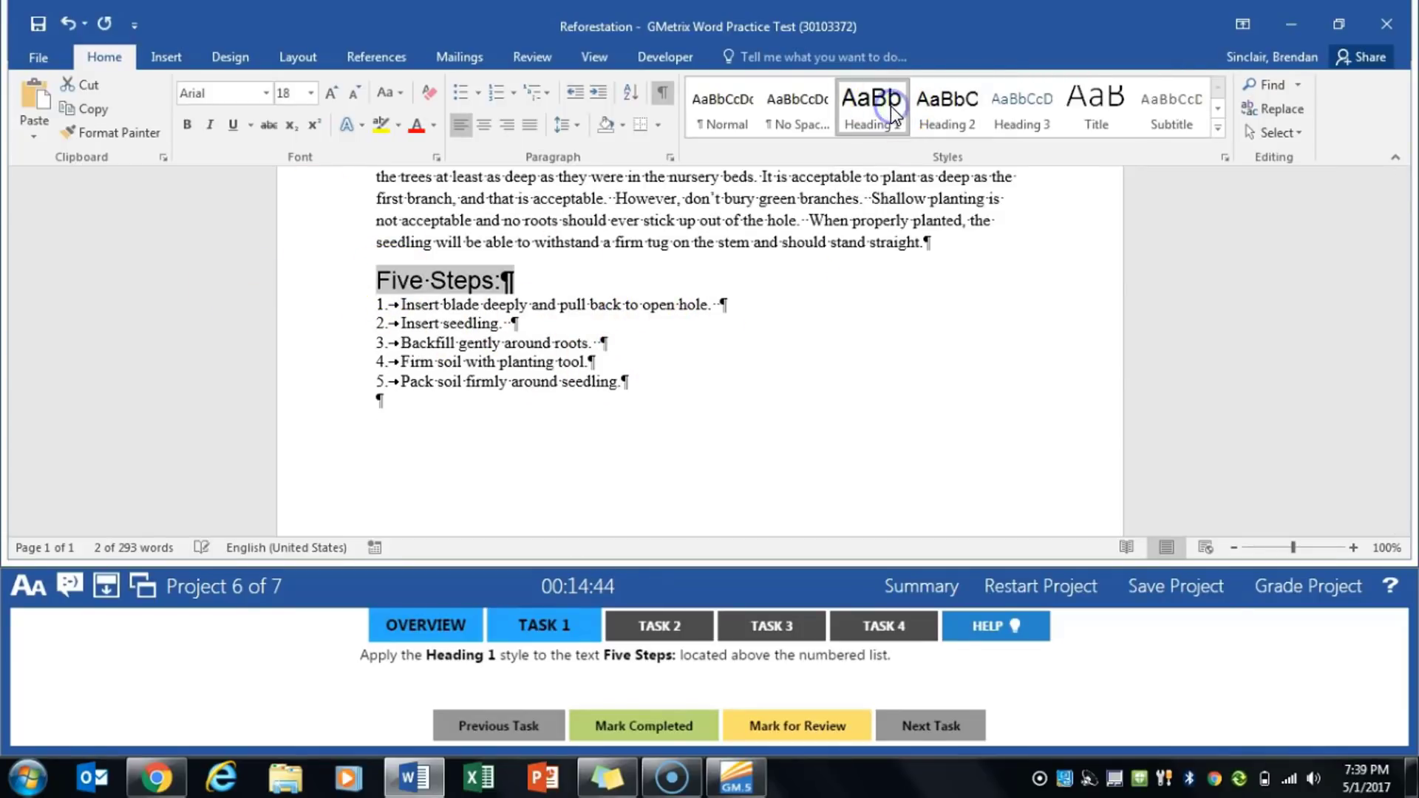
left_click(652, 740)
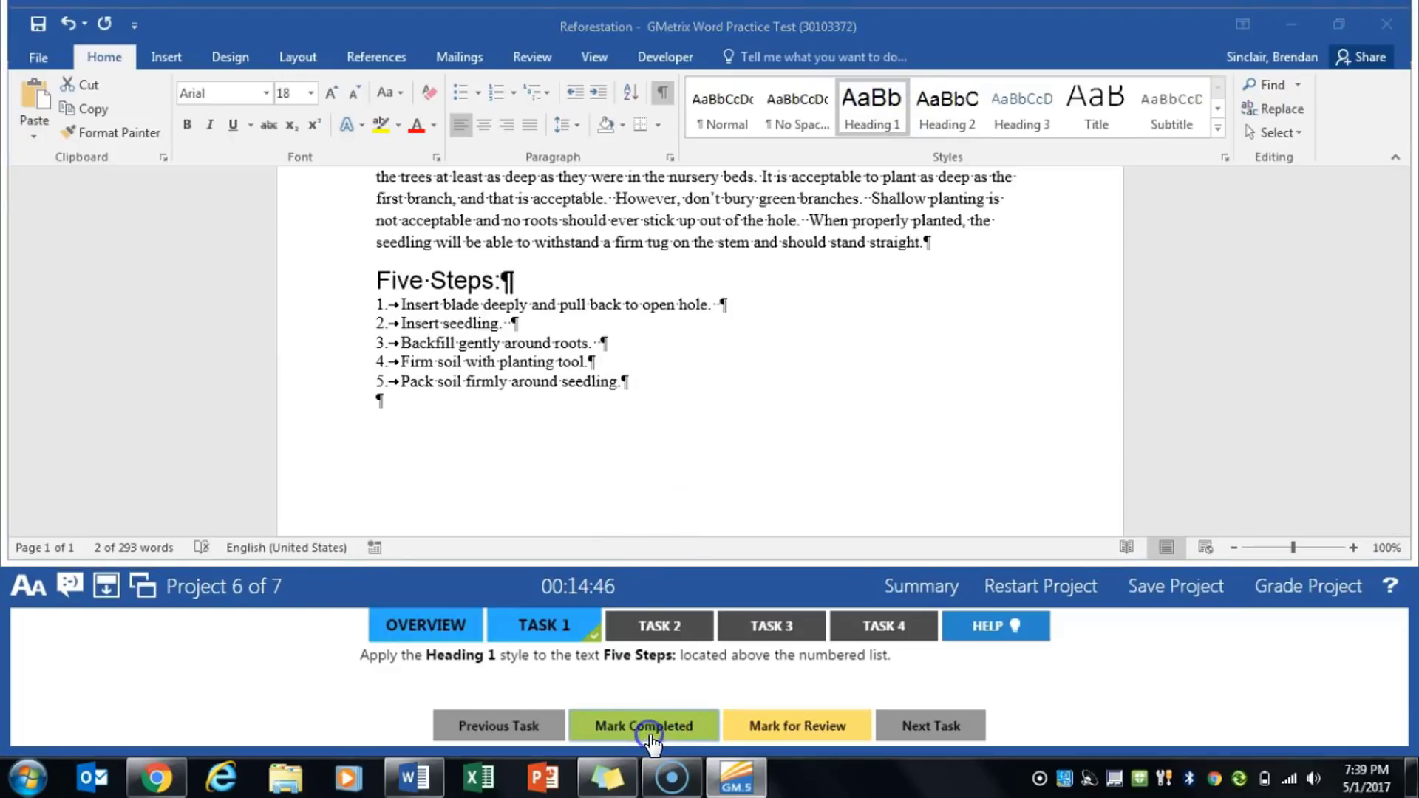
- Show the Task 2 instructions and start creating a new source in the Source Manager
left_click(659, 627)
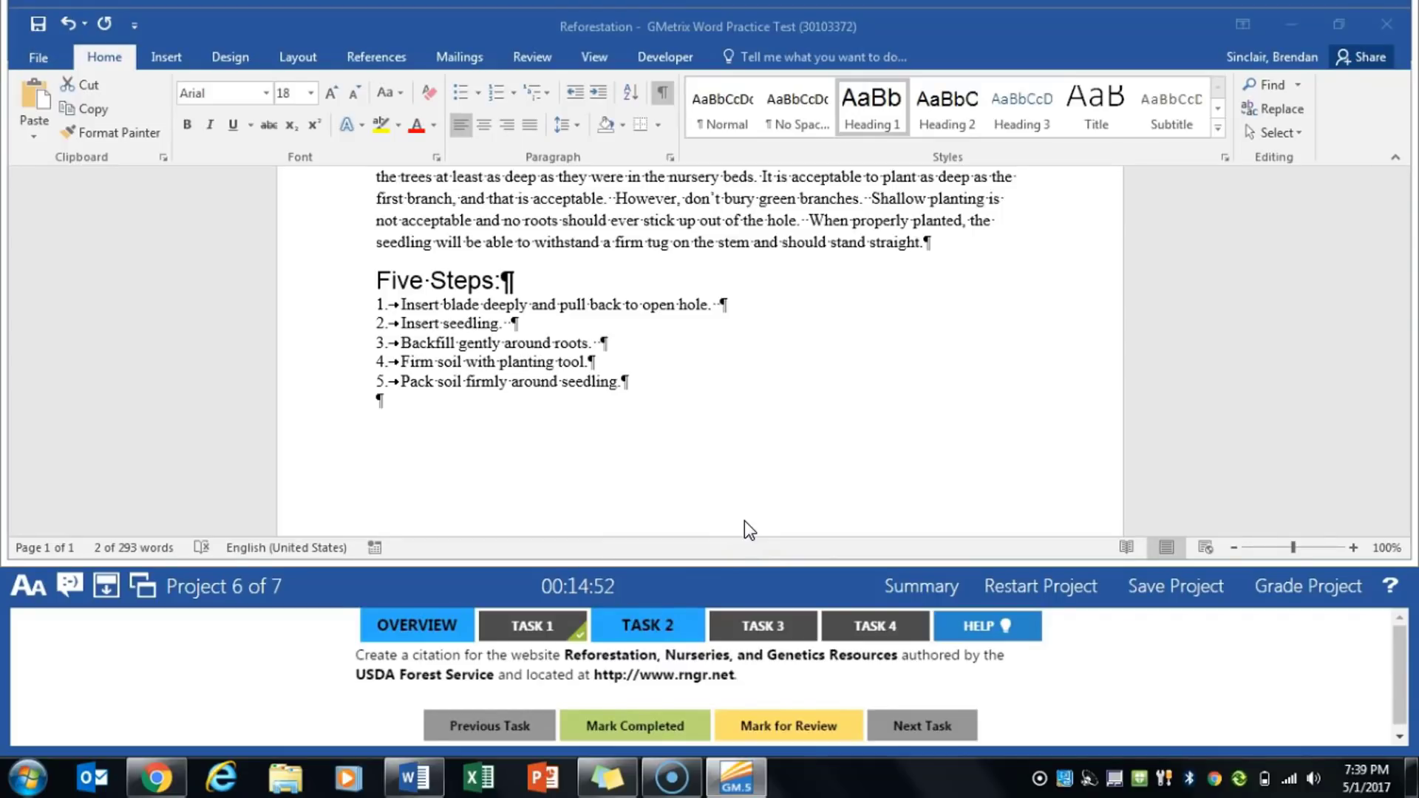
left_click(748, 499)
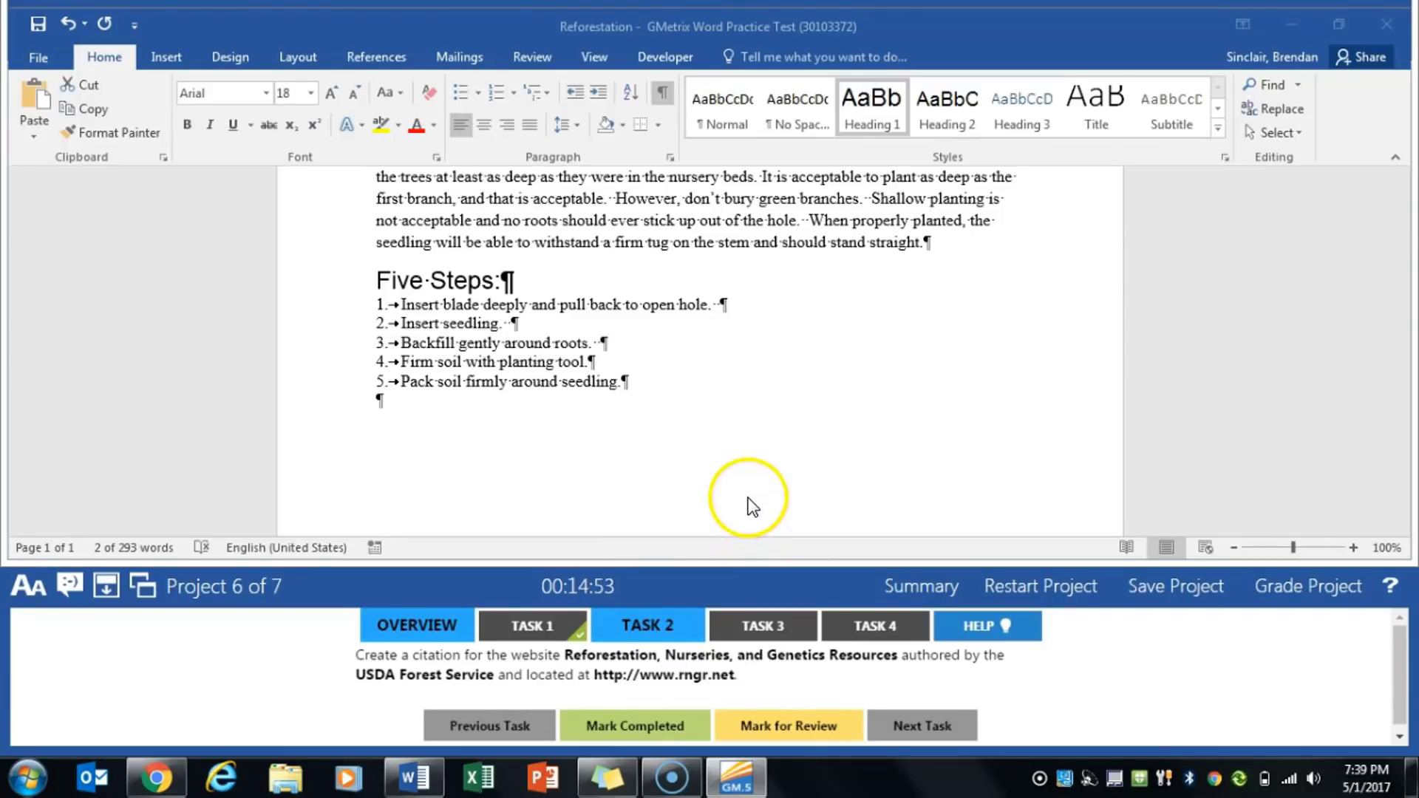
left_click(390, 65)
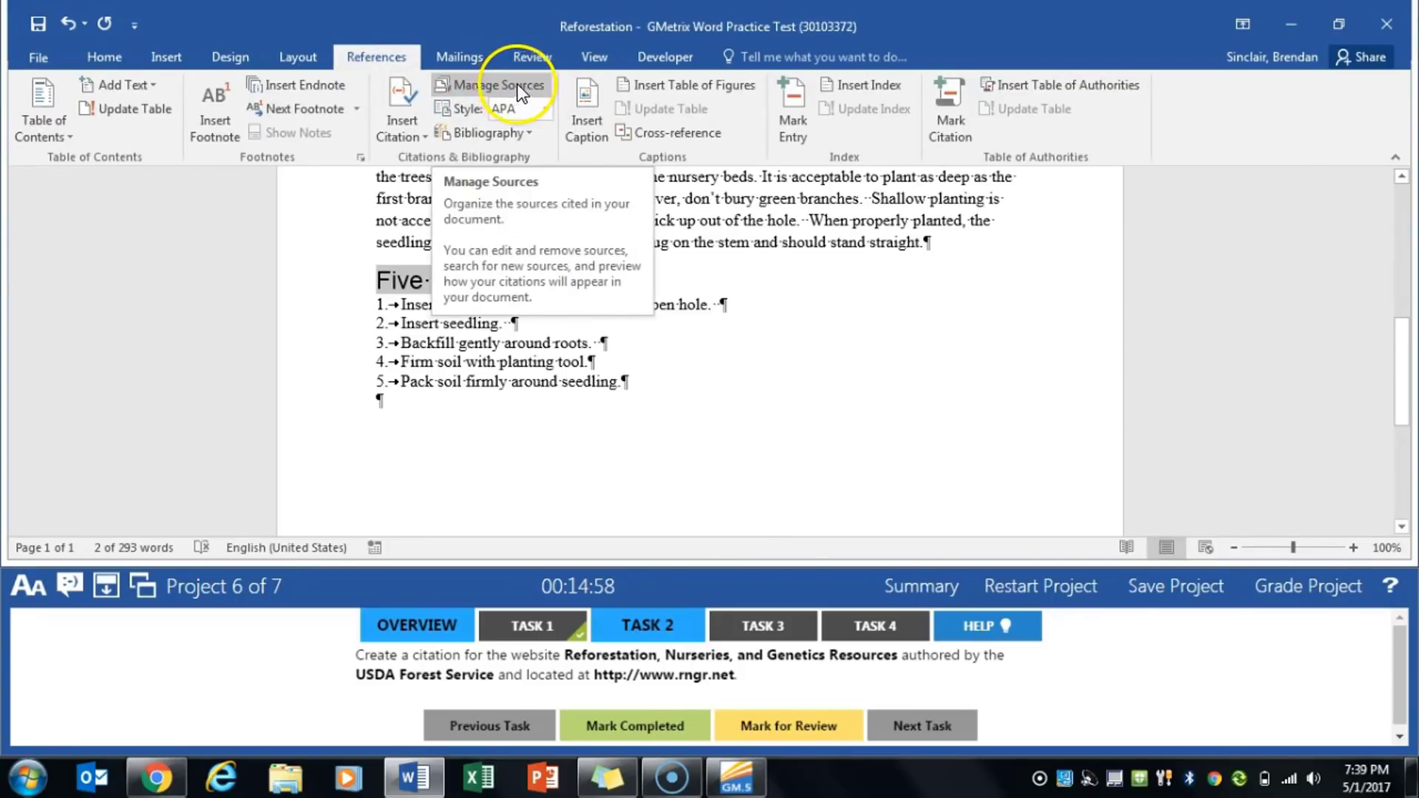
left_click(402, 130)
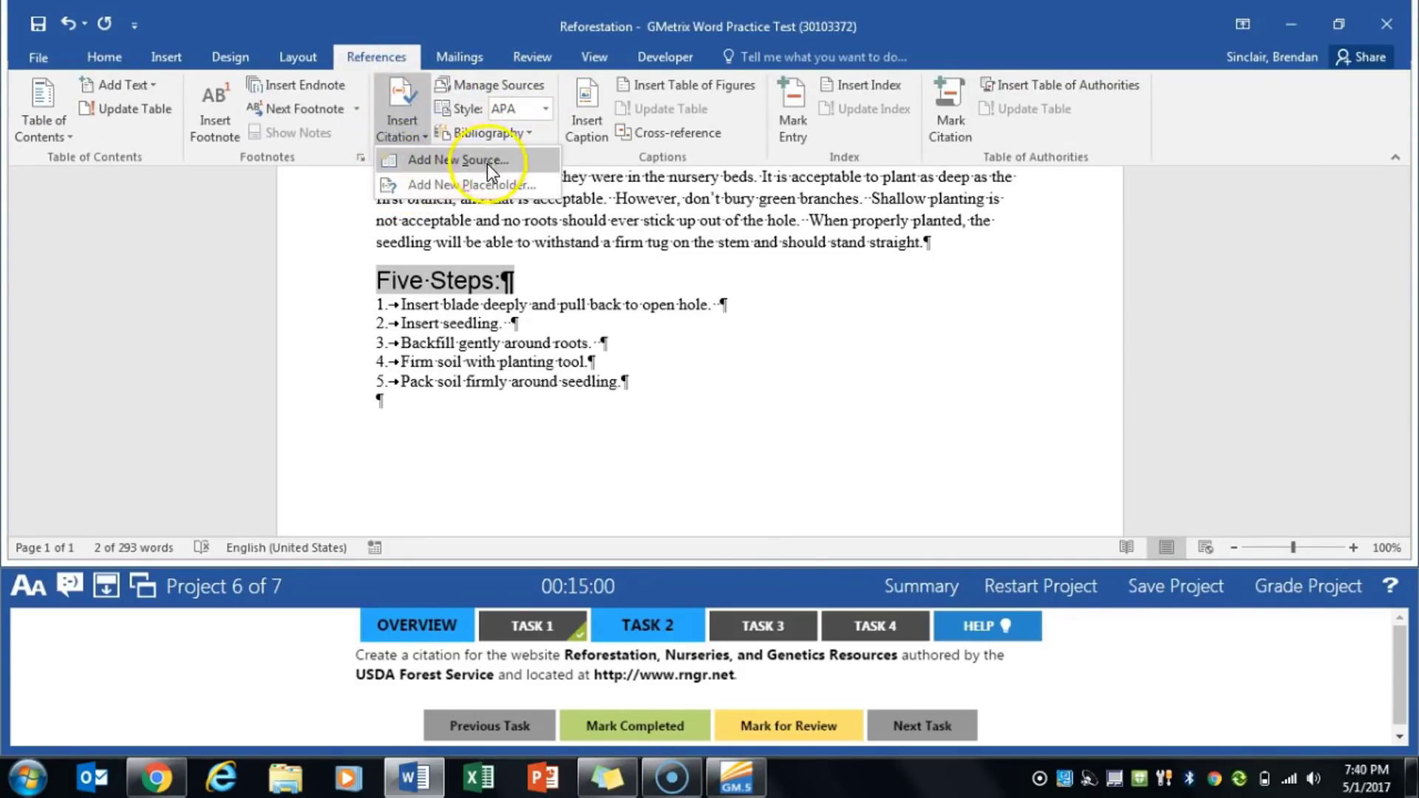
left_click(523, 88)
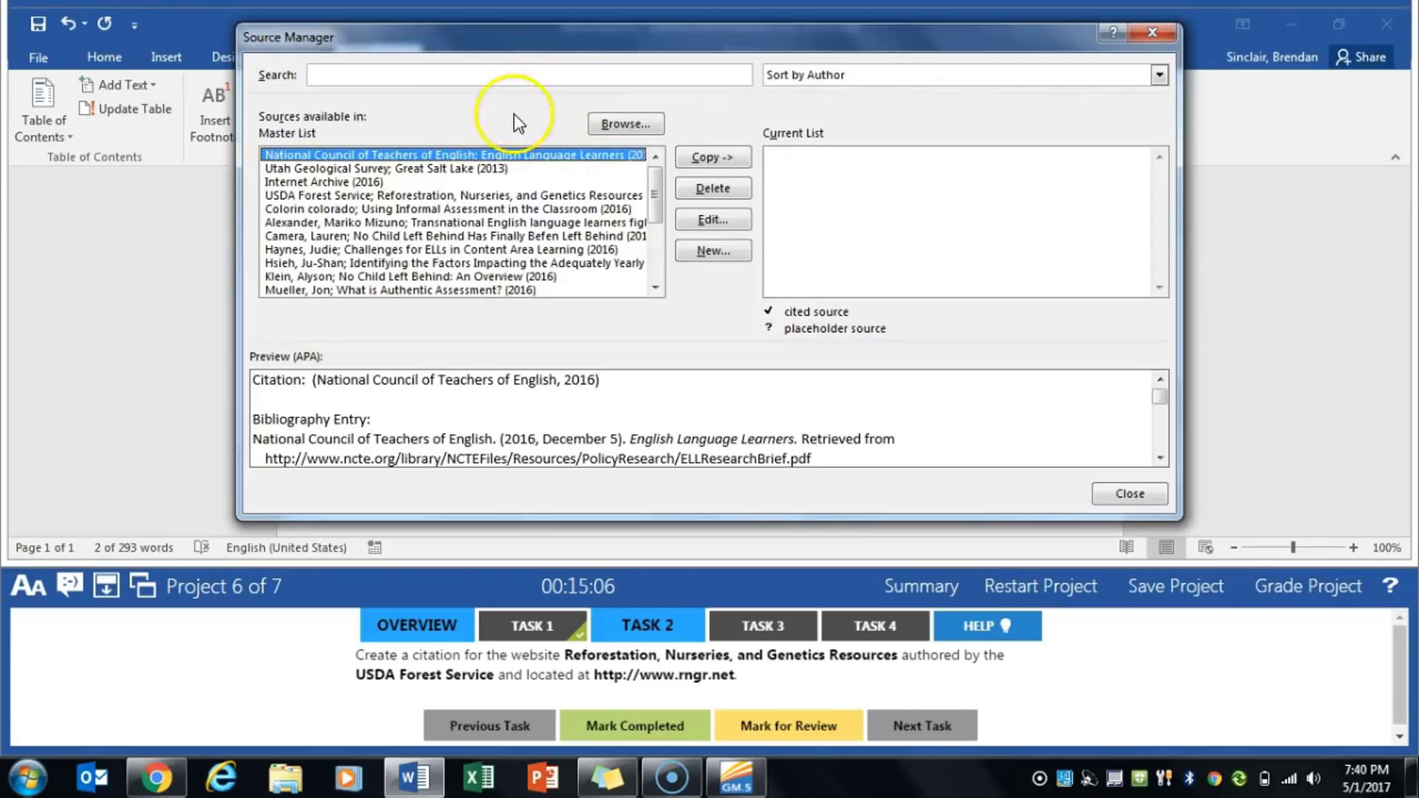
left_click_drag(799, 51, 856, 48)
left_click(769, 251)
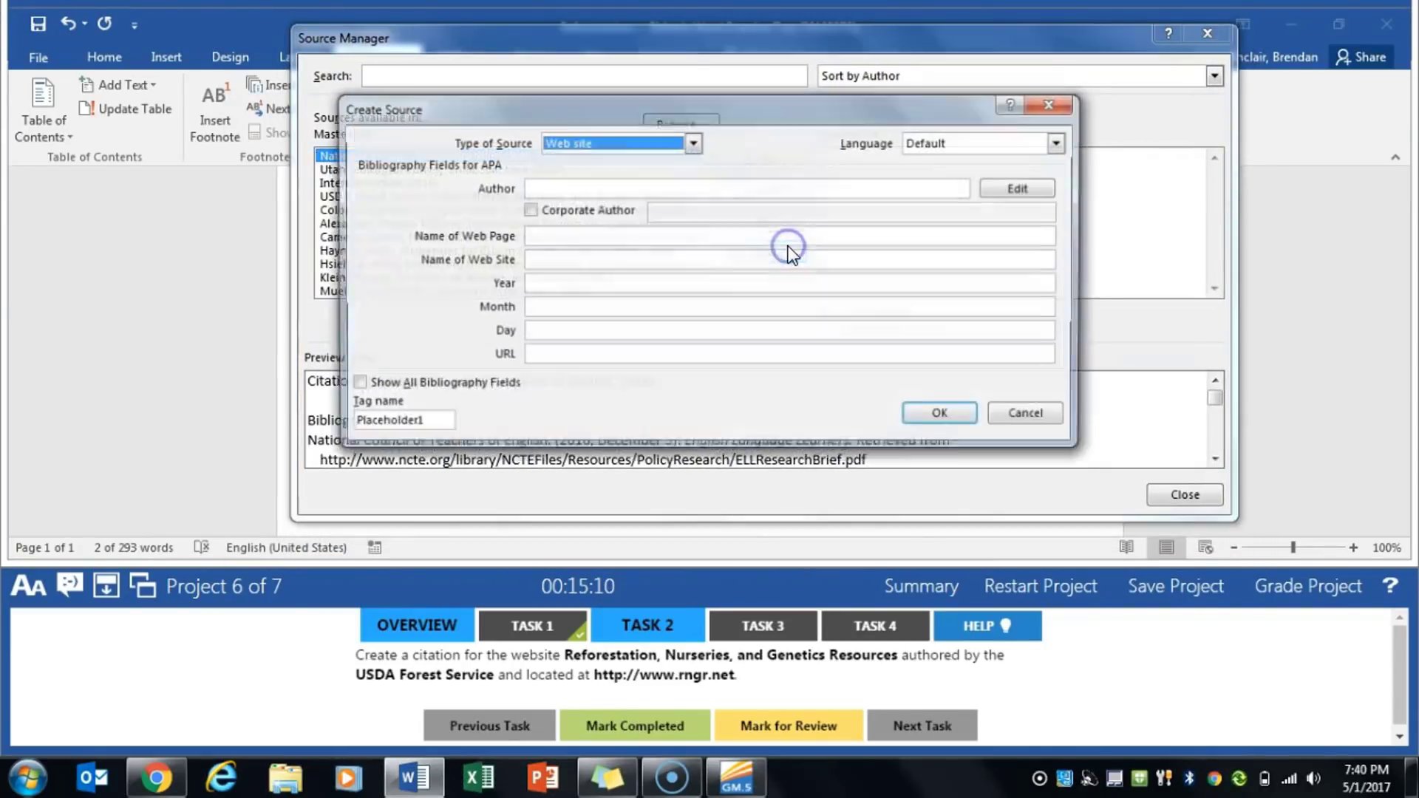
left_click(528, 210)
left_click(740, 214)
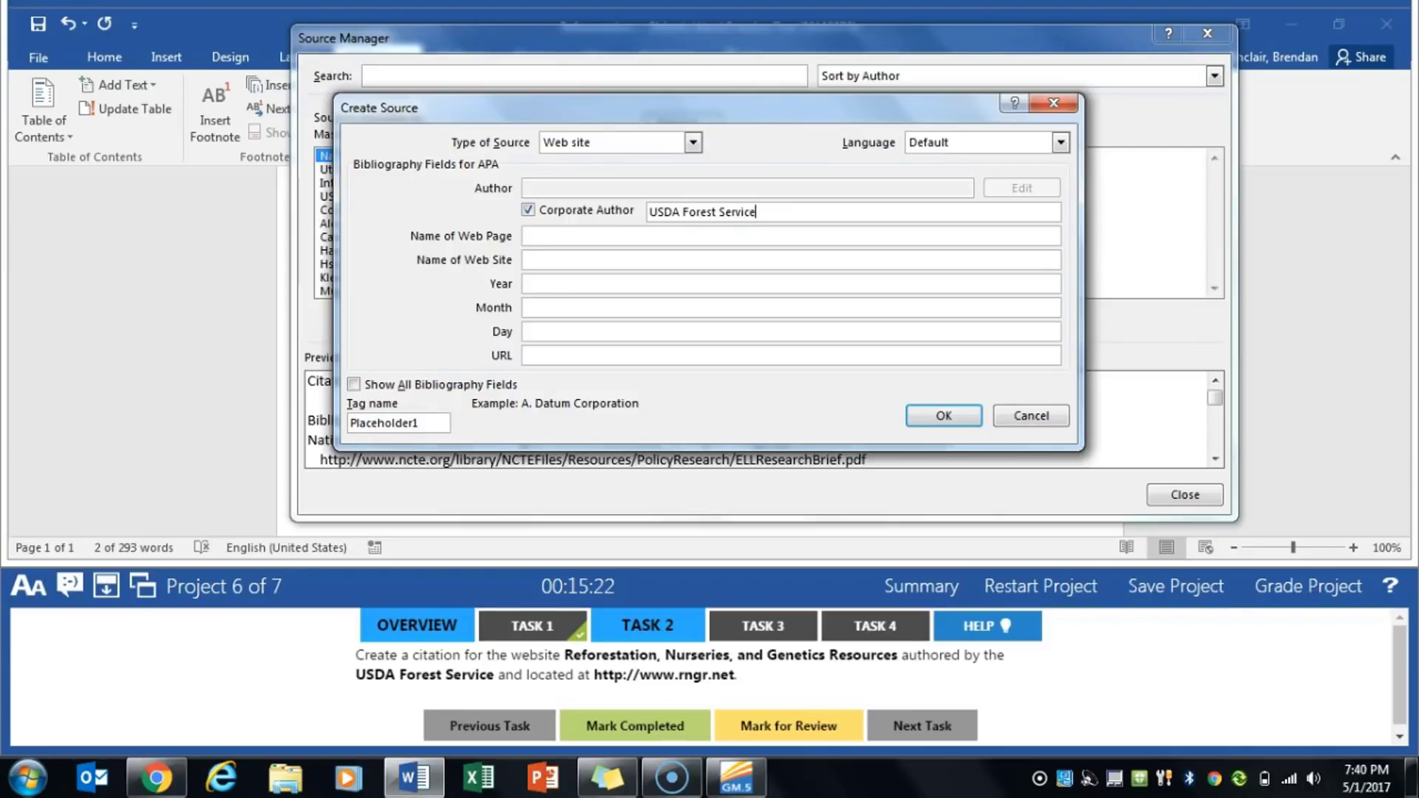
left_click(570, 263)
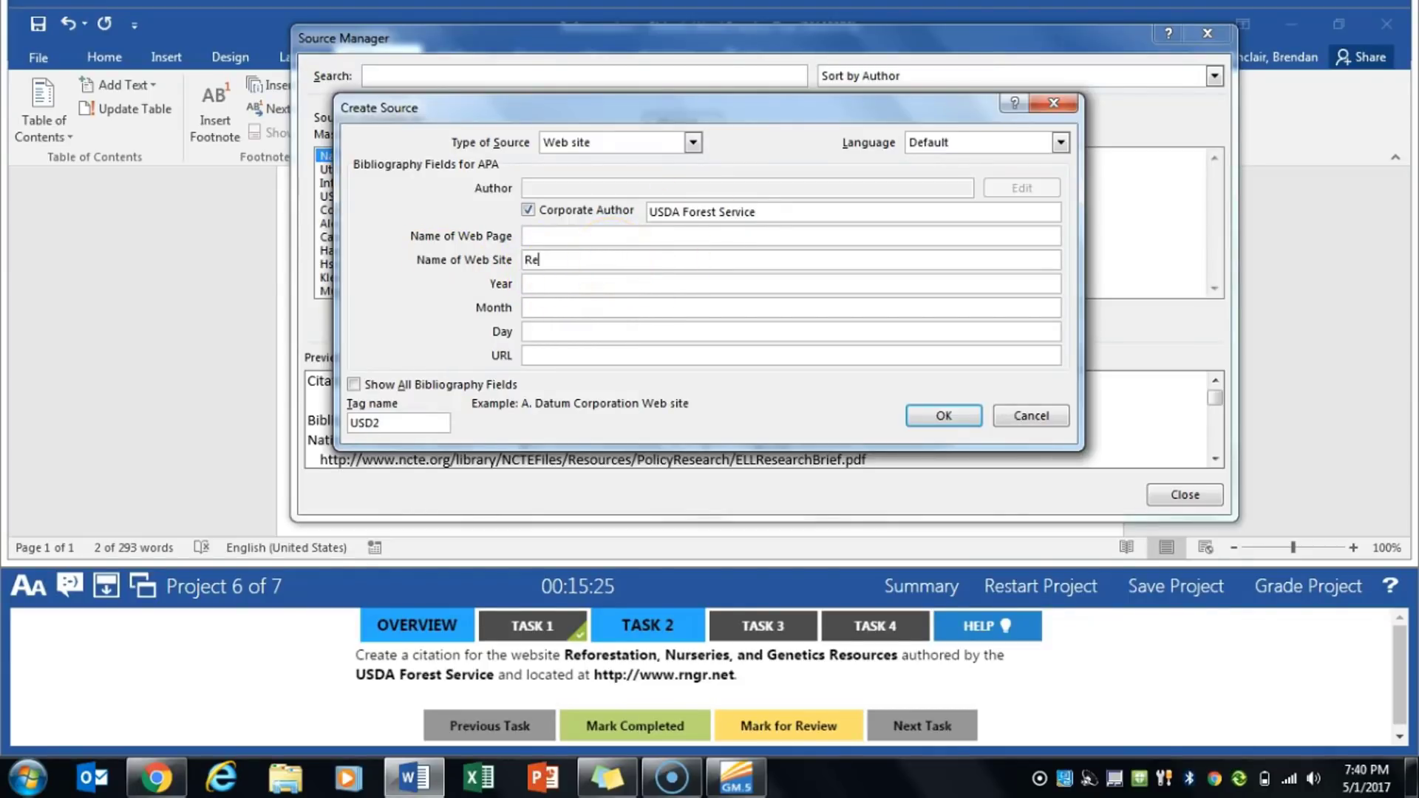
type("ation, Nurseries, and Genetics Resources")
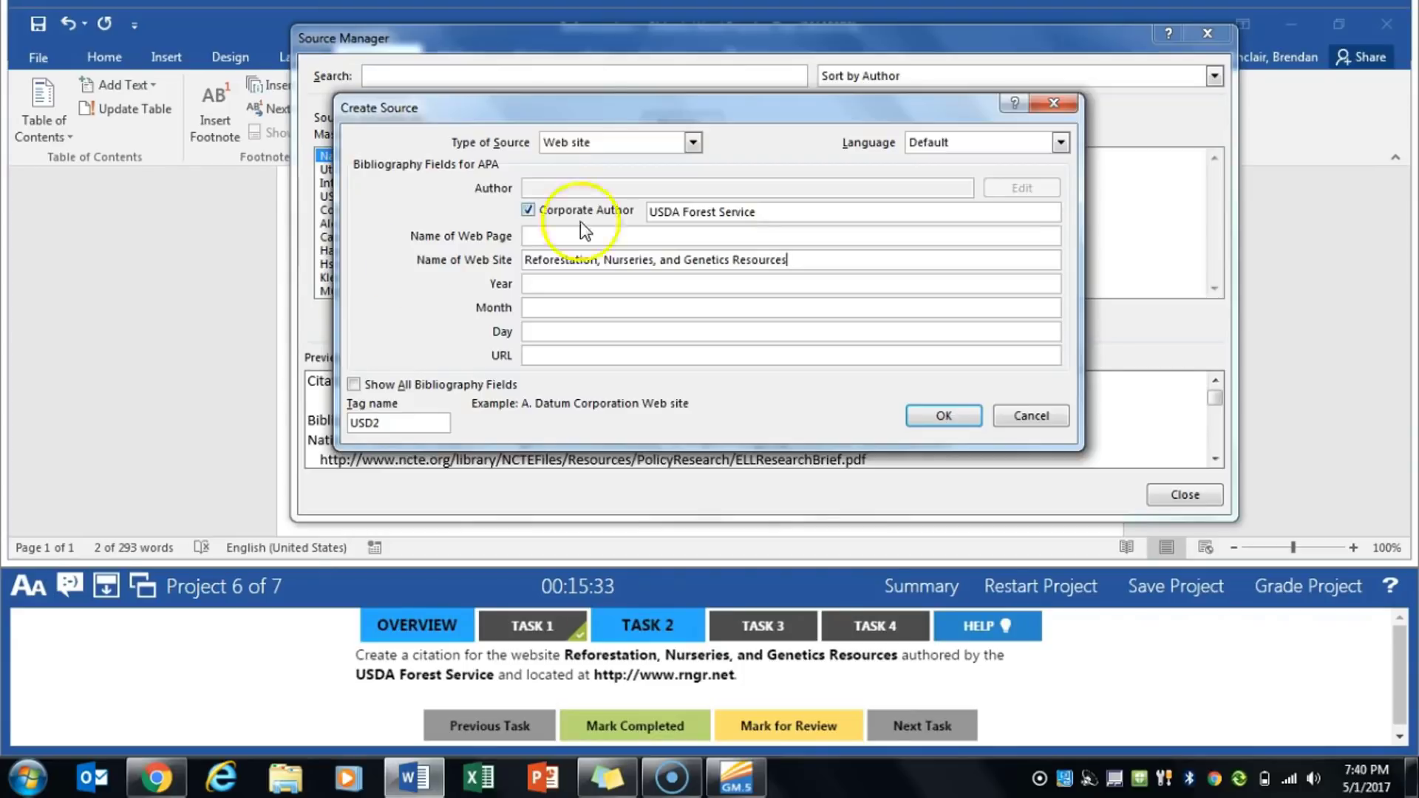
left_click(541, 356)
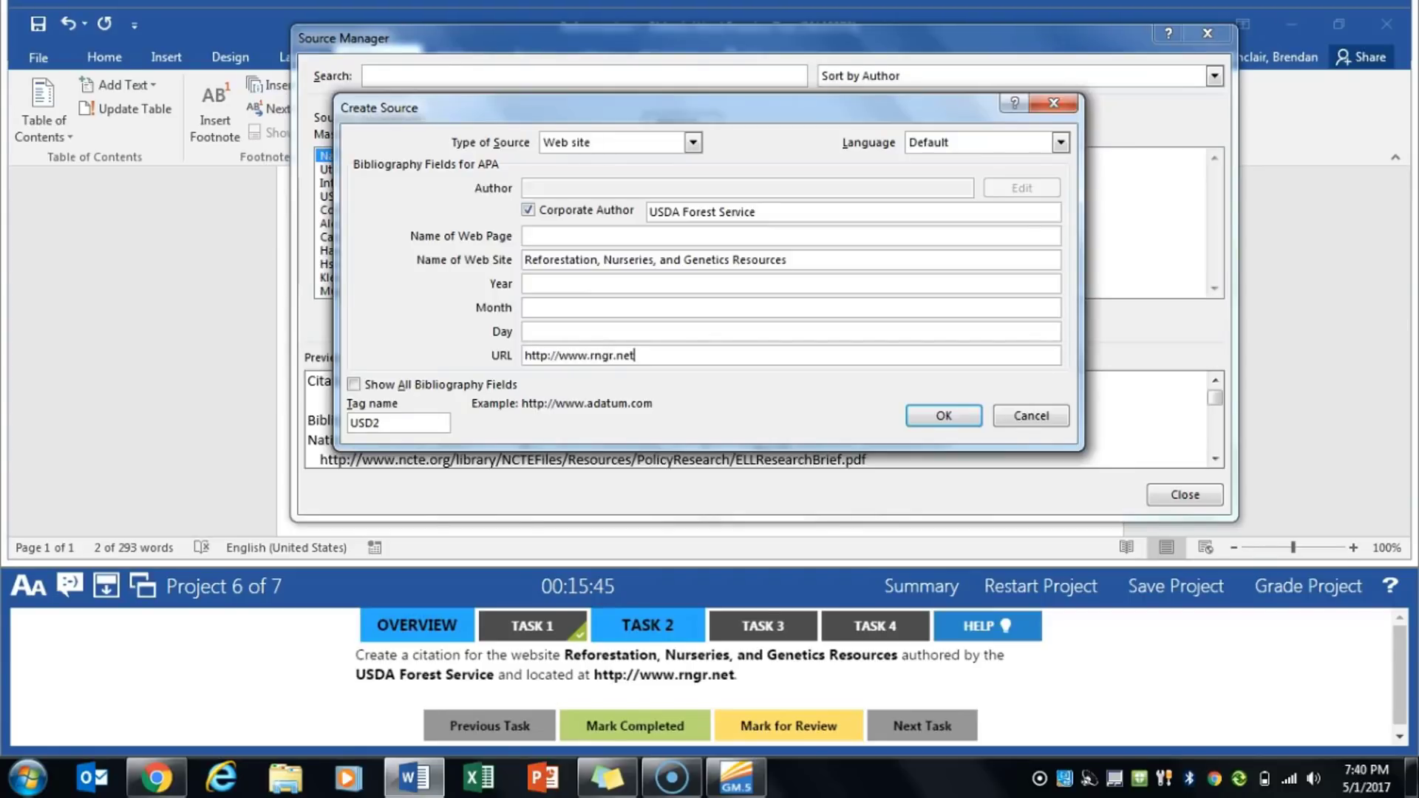
key("Return")
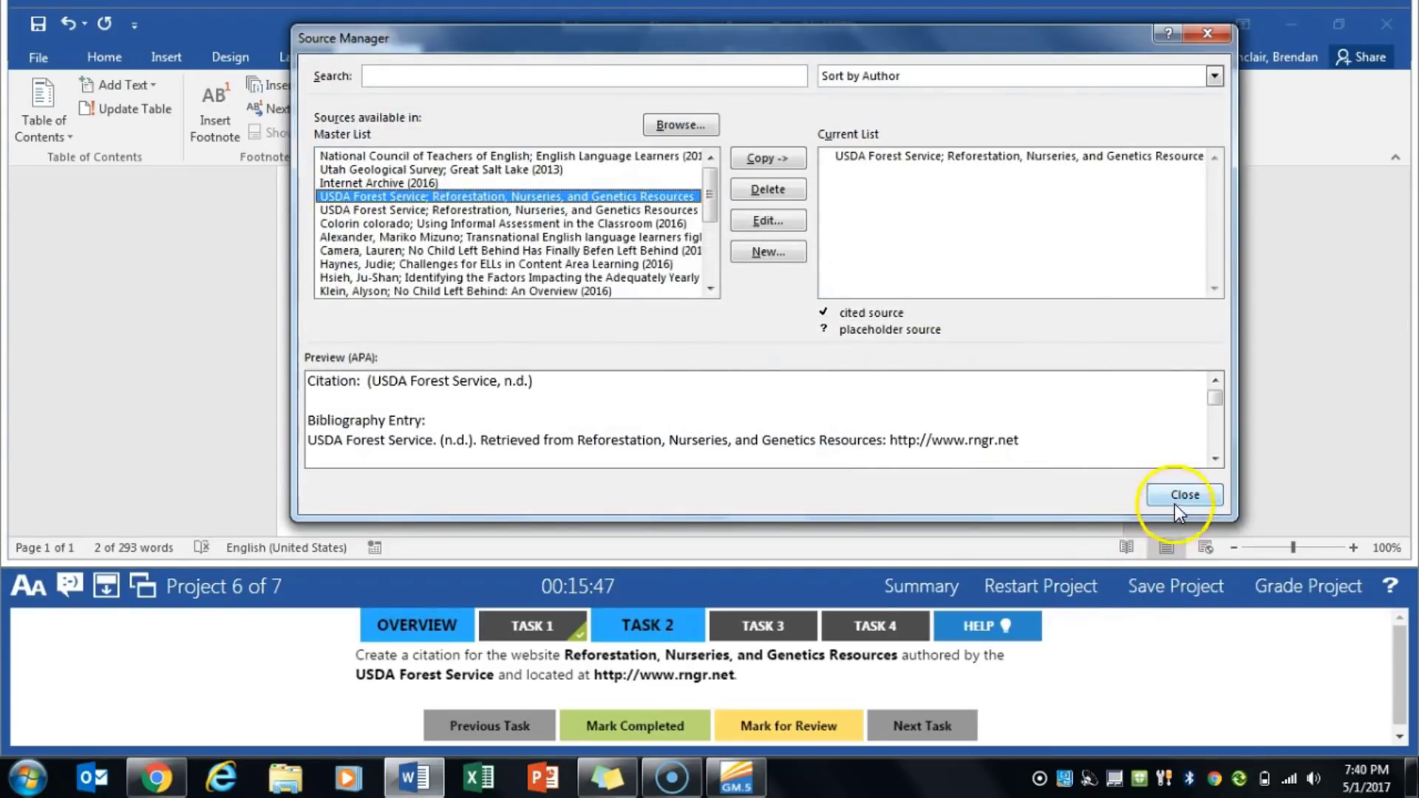
left_click(1177, 505)
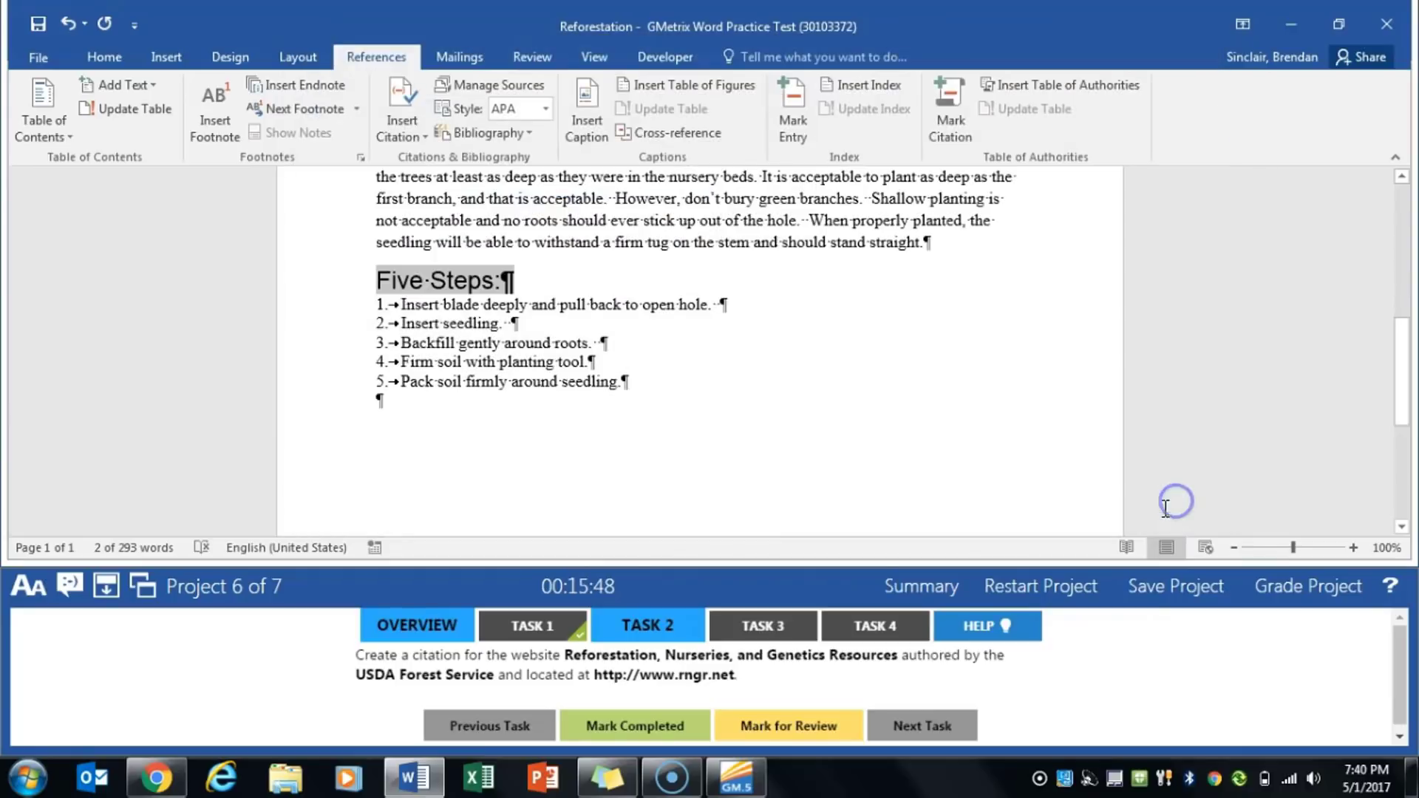
left_click(666, 743)
- Show the Task 3 instructions and insert the caption "Figure 1 - Hoedad" below the photo
left_click(770, 633)
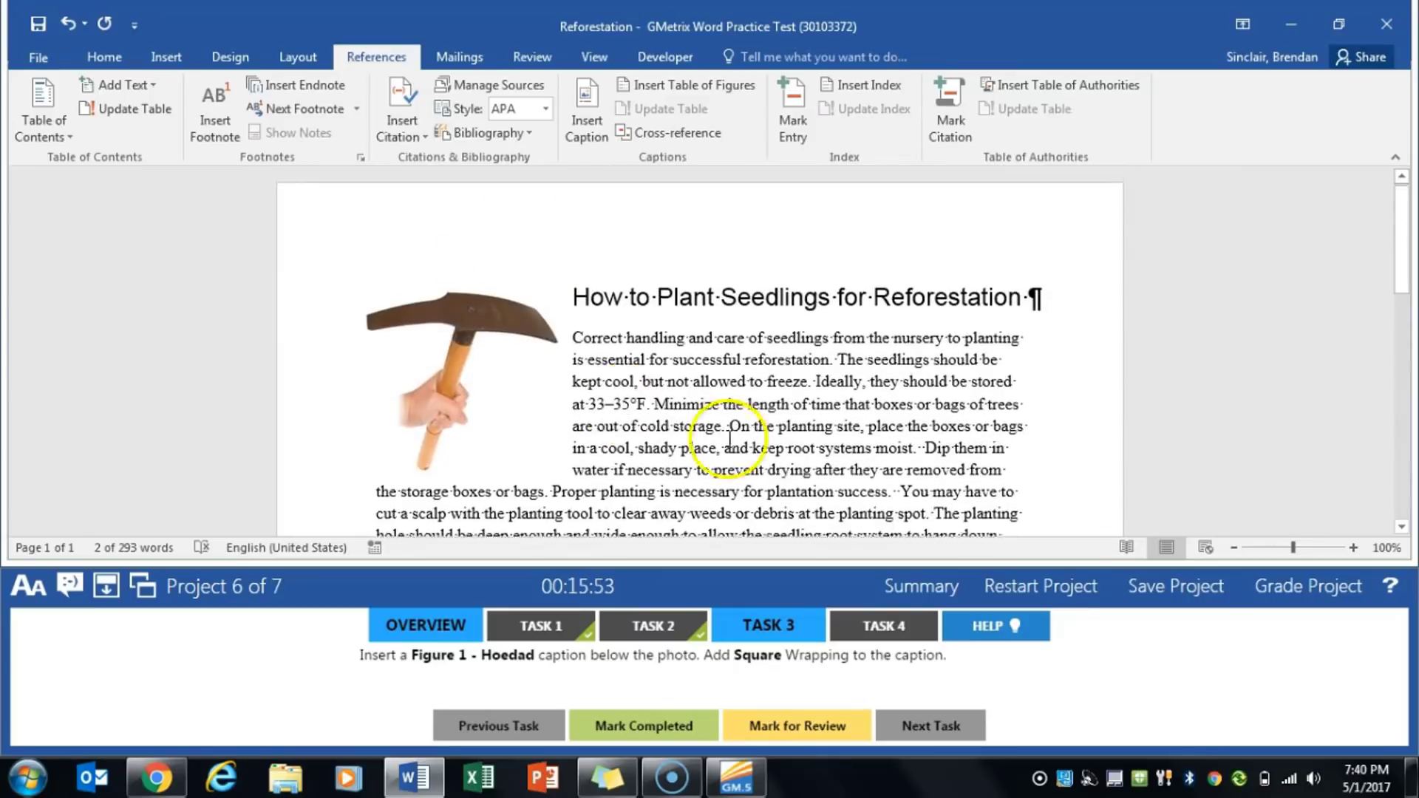
left_click(493, 378)
left_click(493, 381)
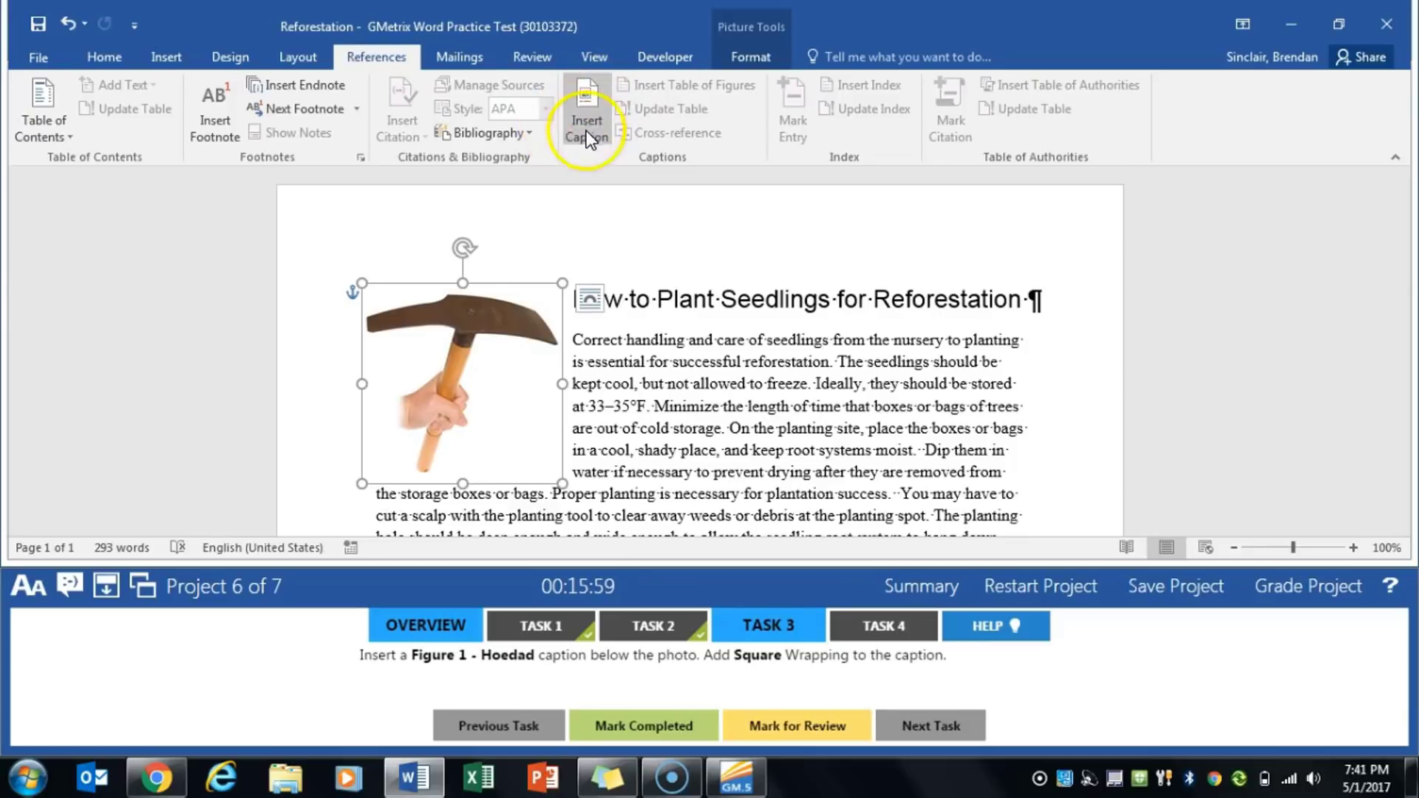
left_click(485, 298)
right_click(485, 298)
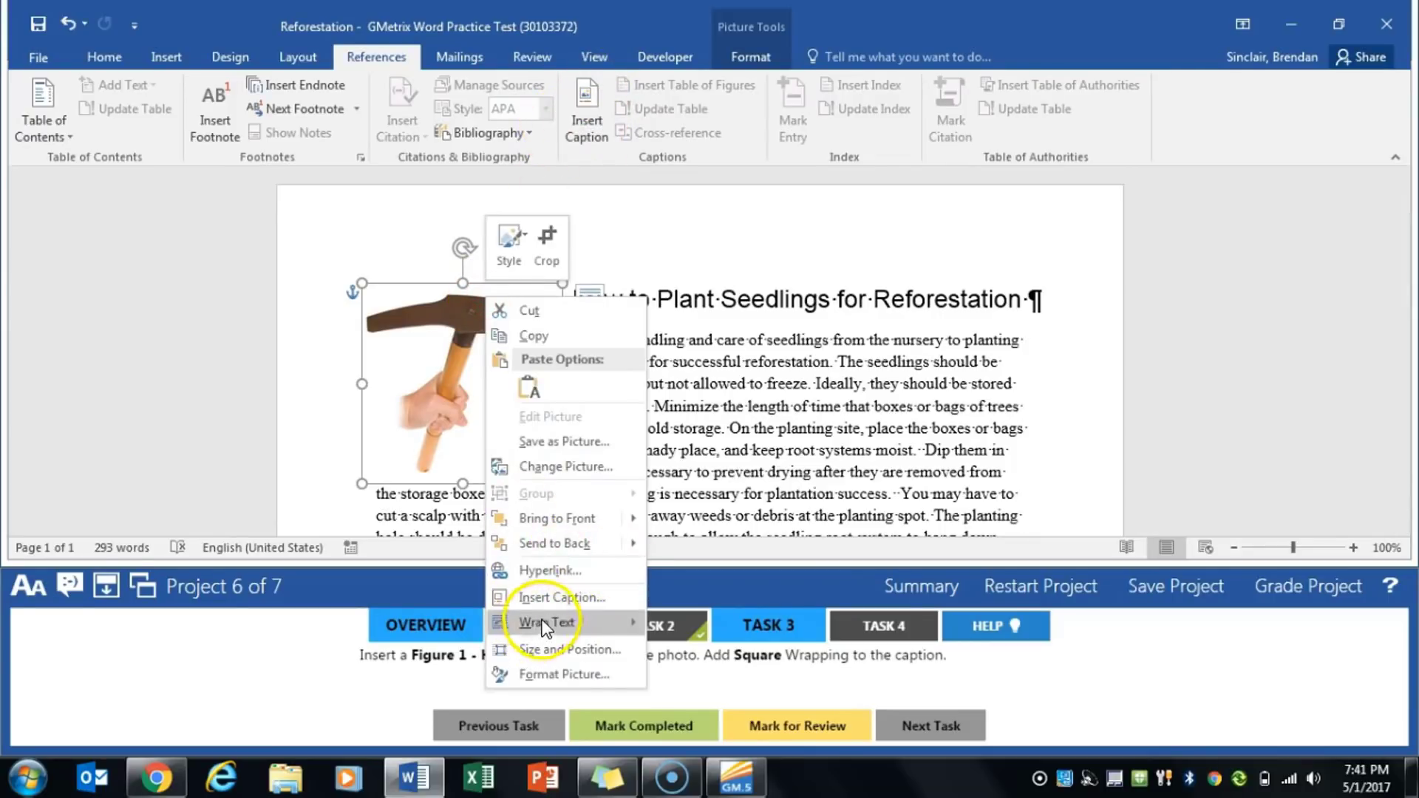
left_click(580, 600)
left_click(662, 205)
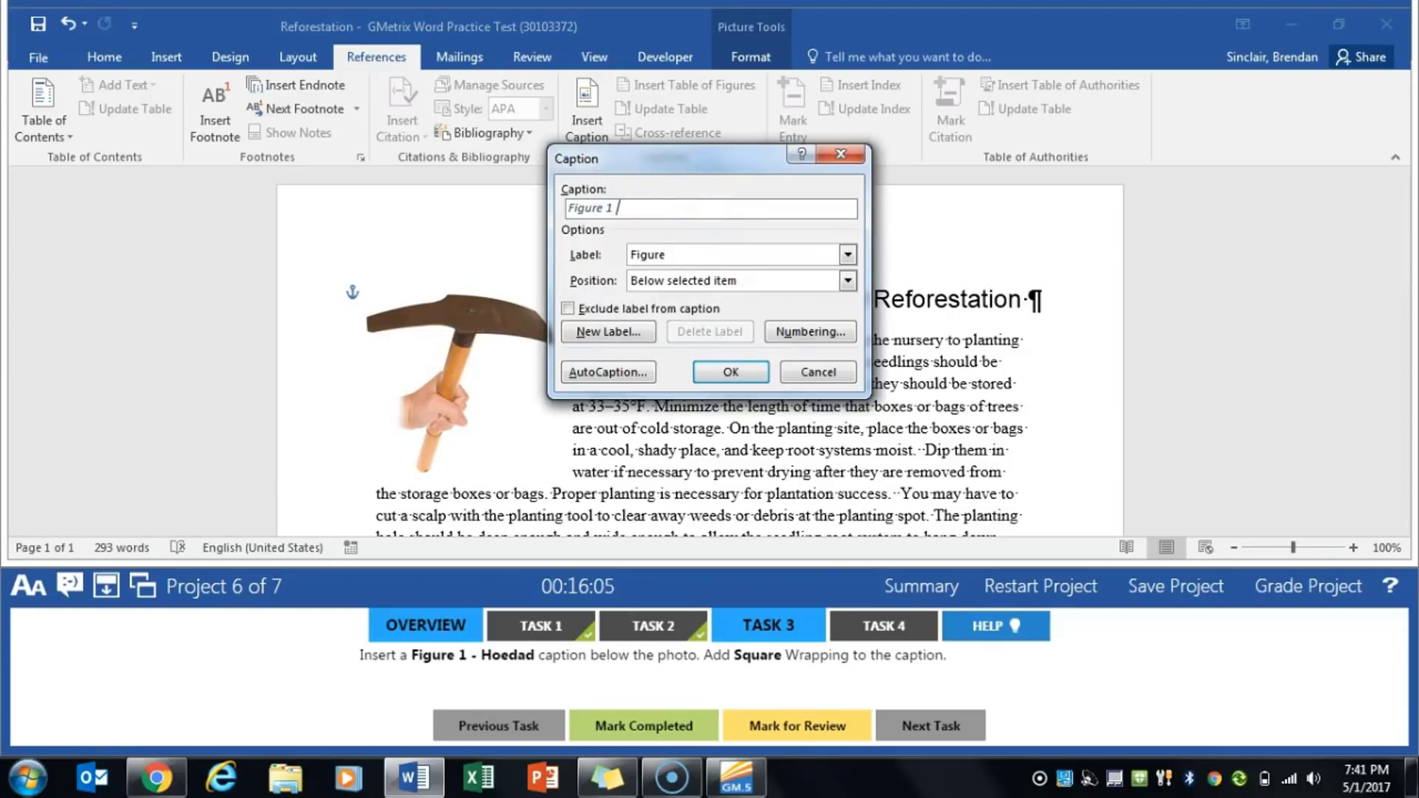
type("- Hoedadd")
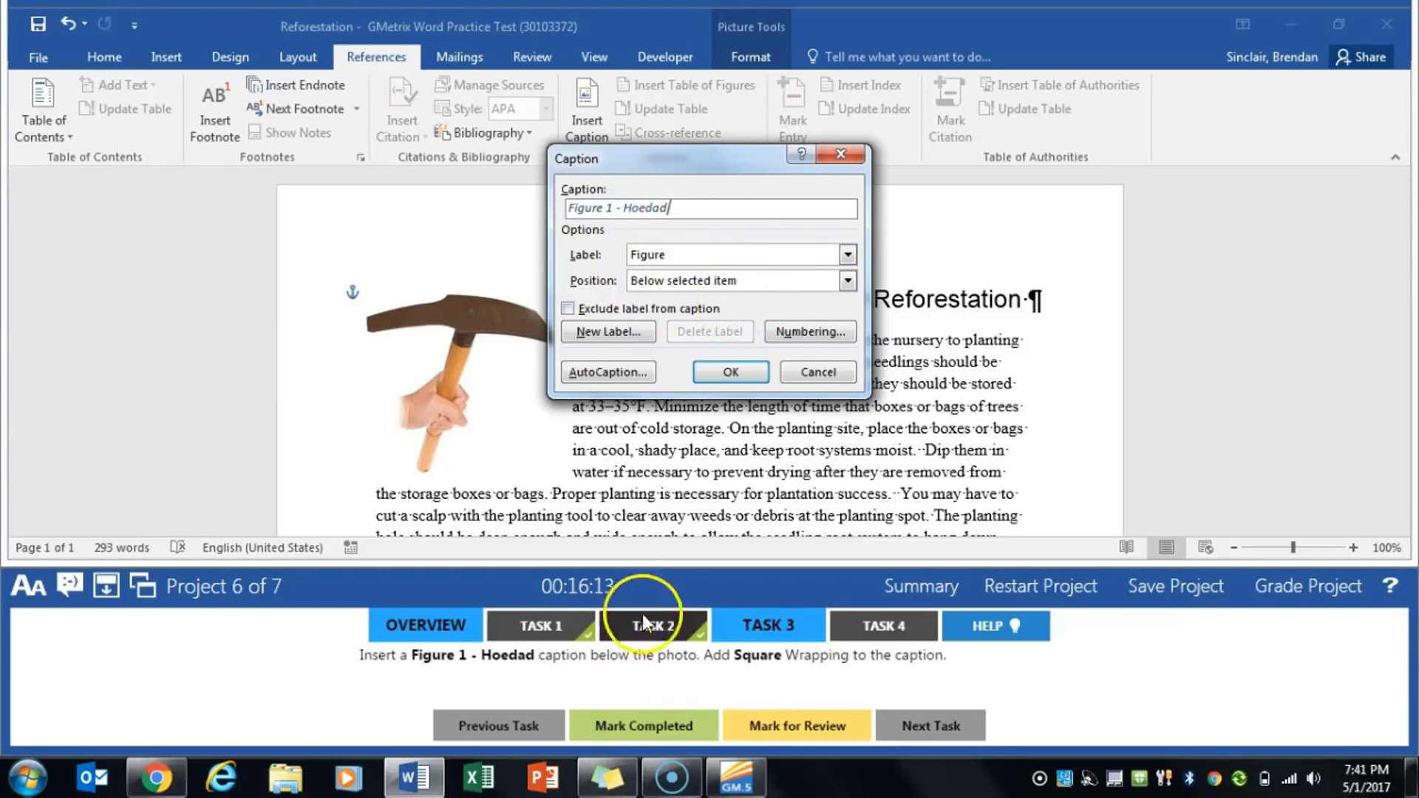
left_click(734, 371)
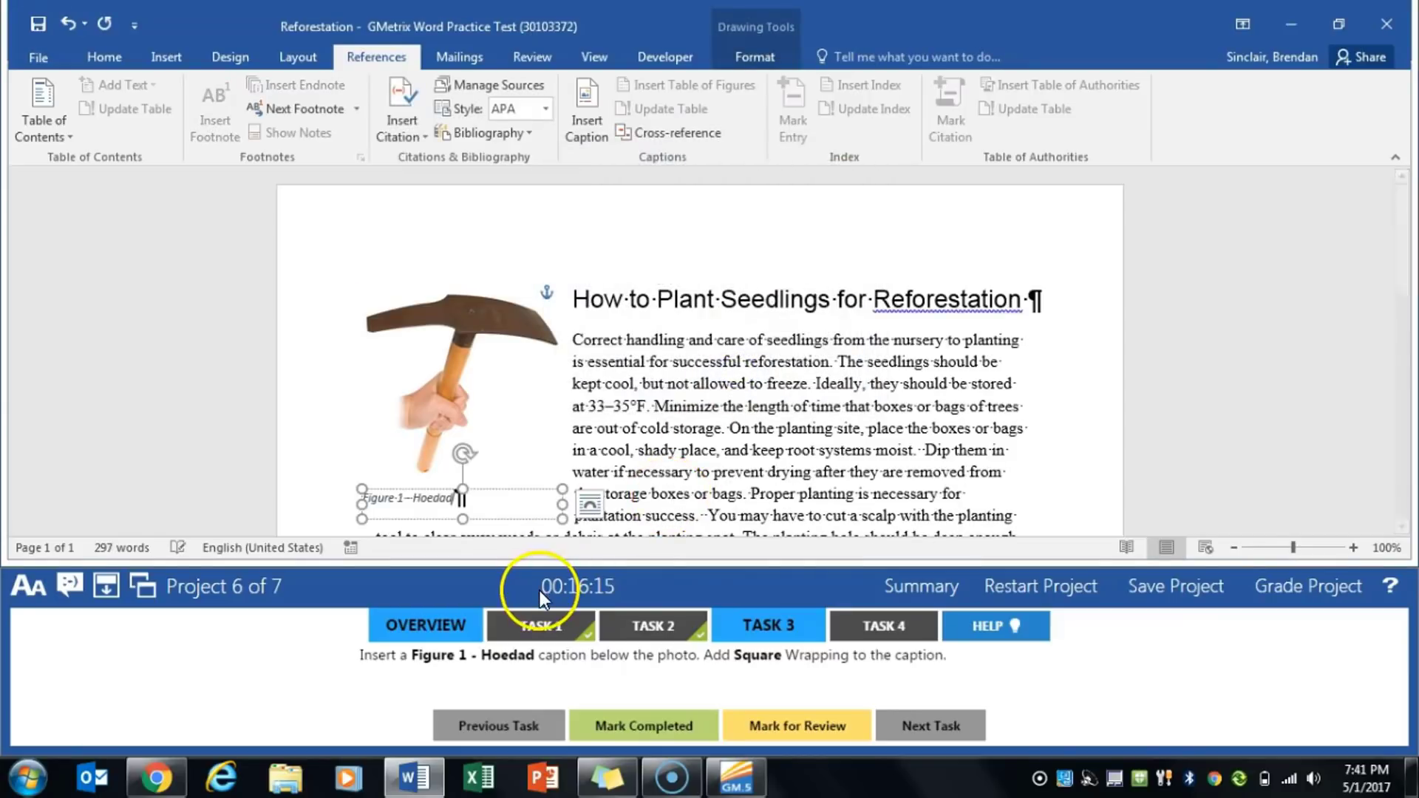
- Apply Square text wrapping to the photo's caption box and mark Task 3 completed
left_click(539, 494)
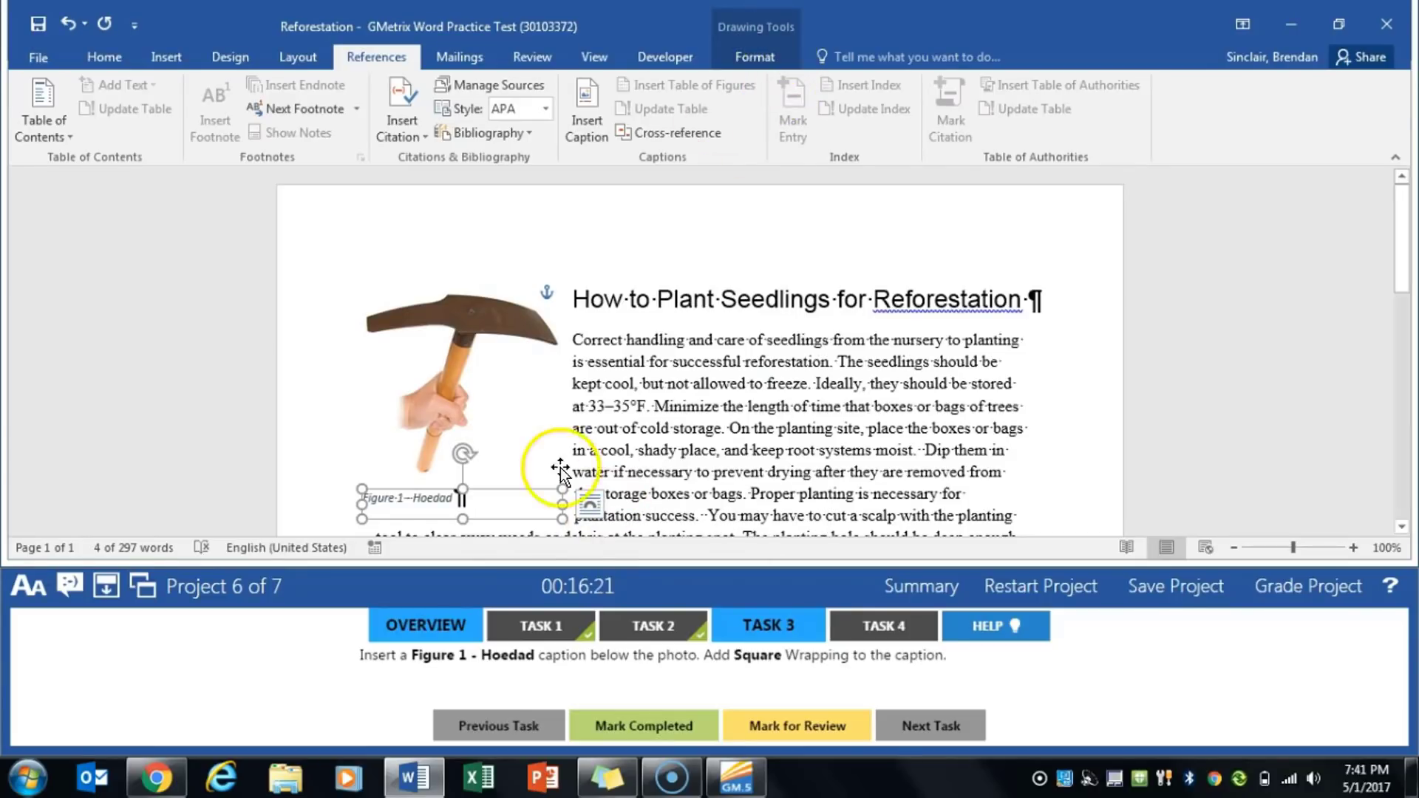
left_click(592, 512)
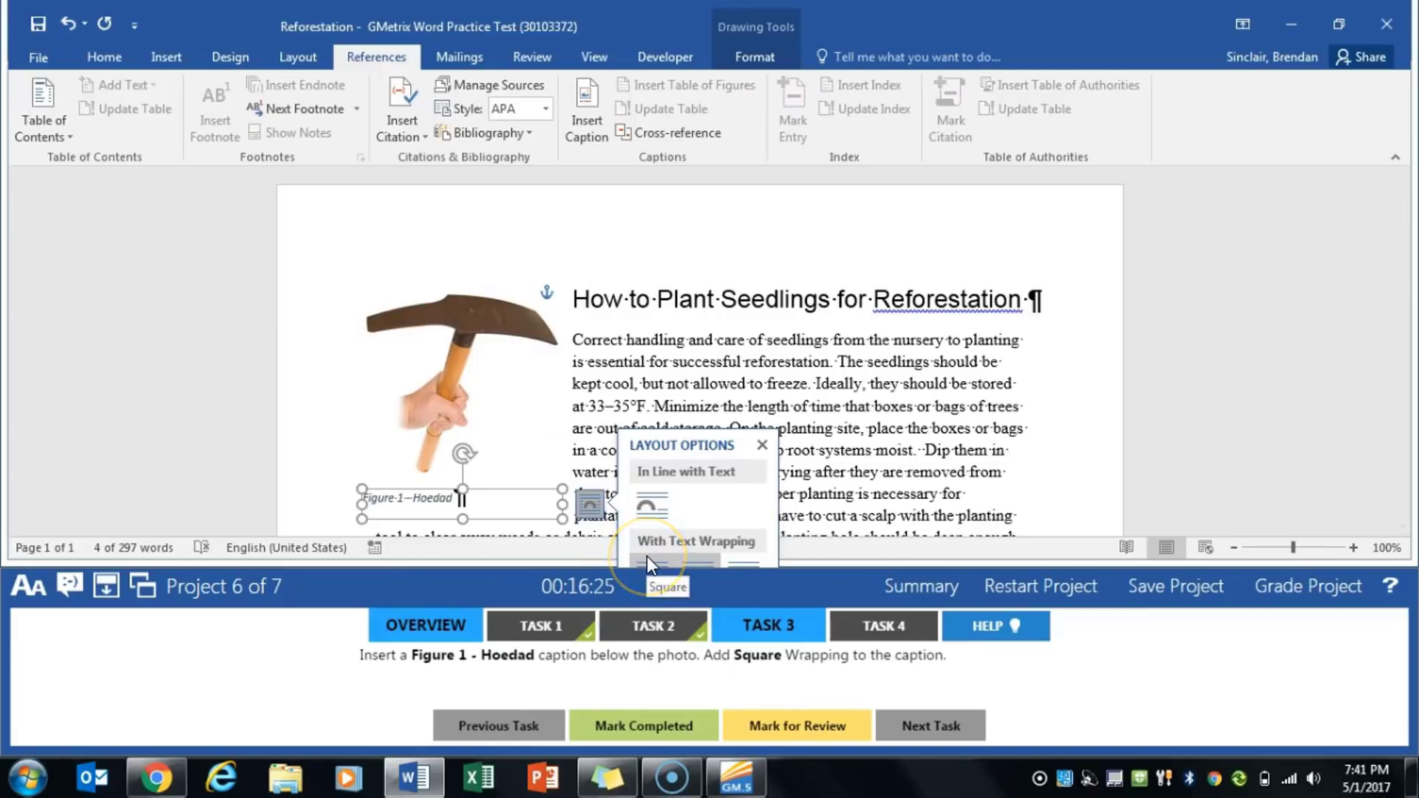
left_click(646, 556)
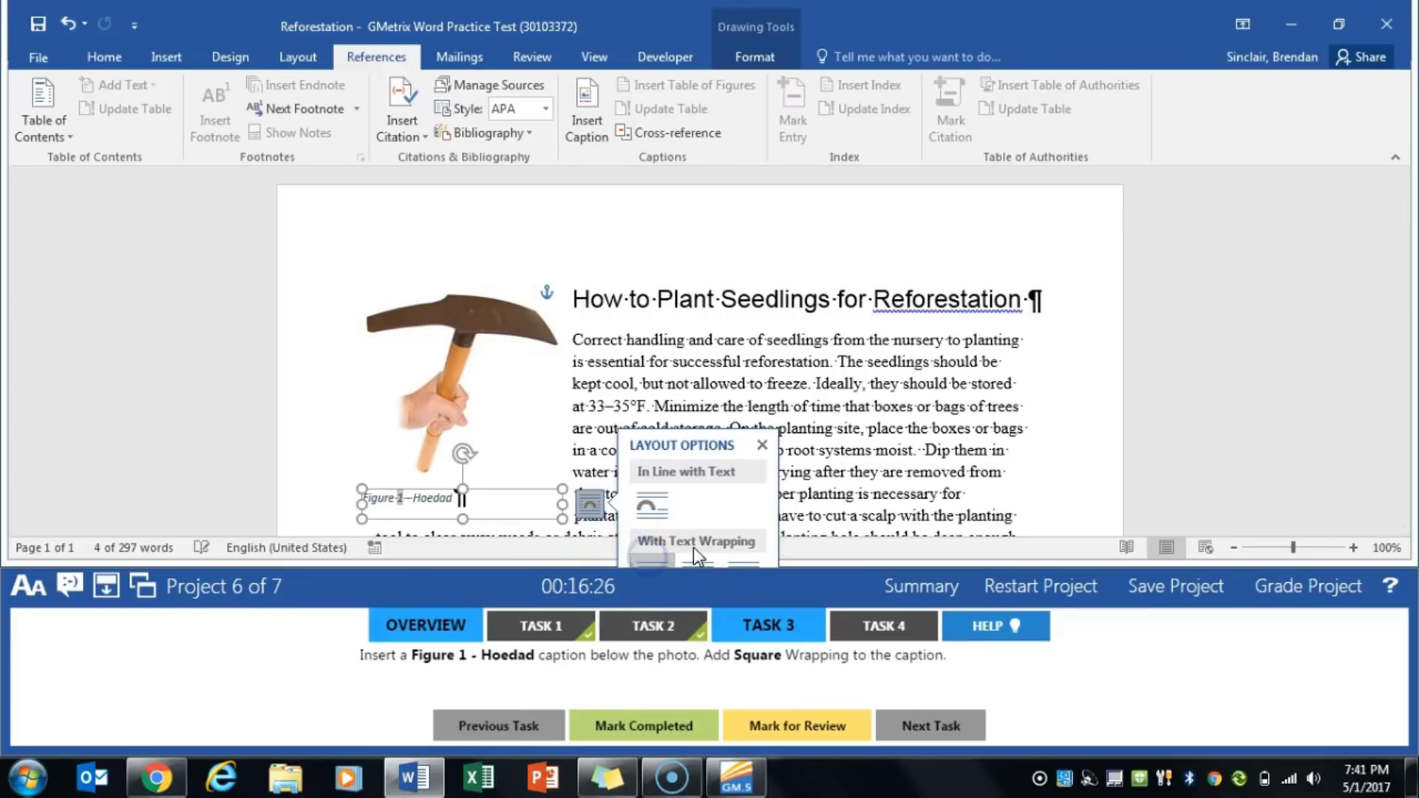
left_click(761, 446)
left_click(761, 49)
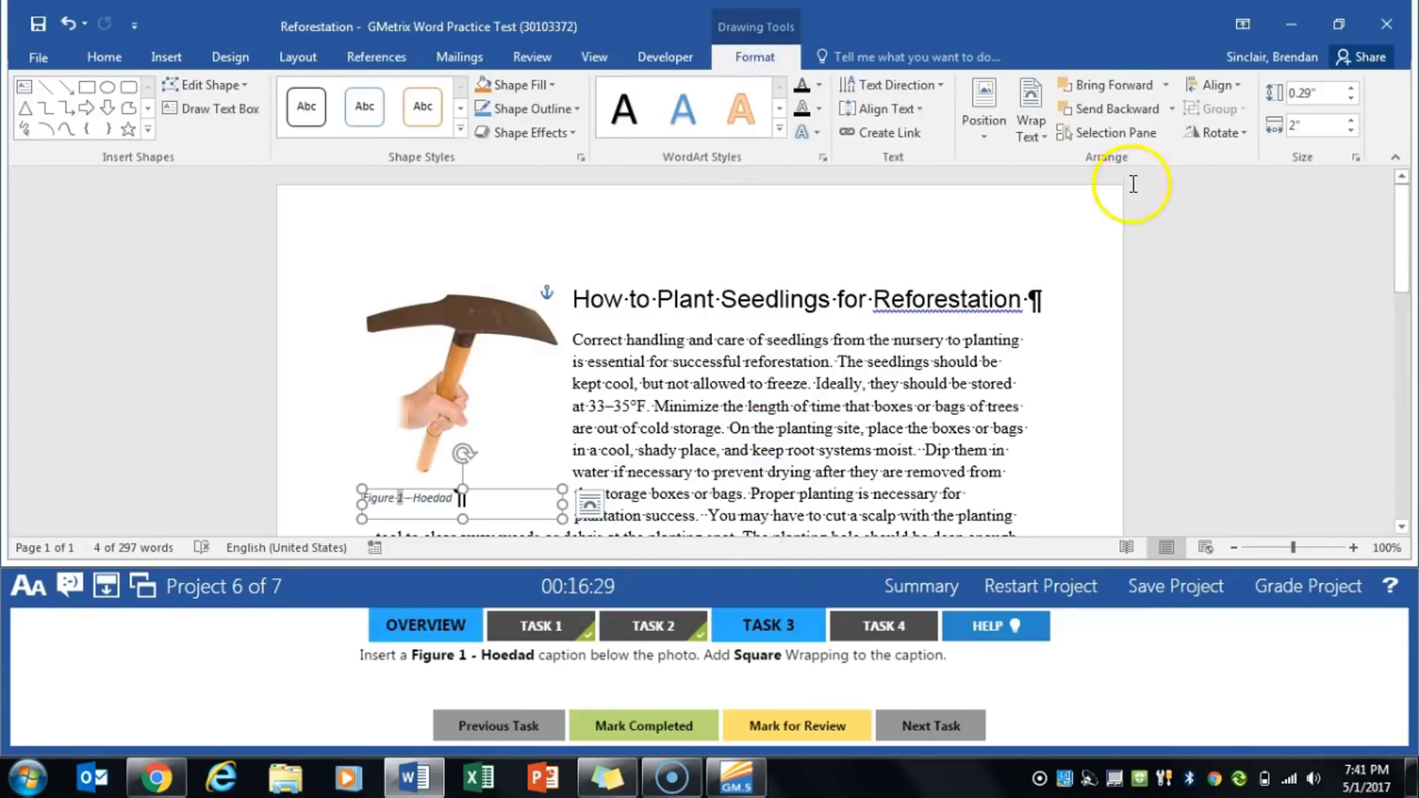
left_click(1040, 134)
left_click(1032, 130)
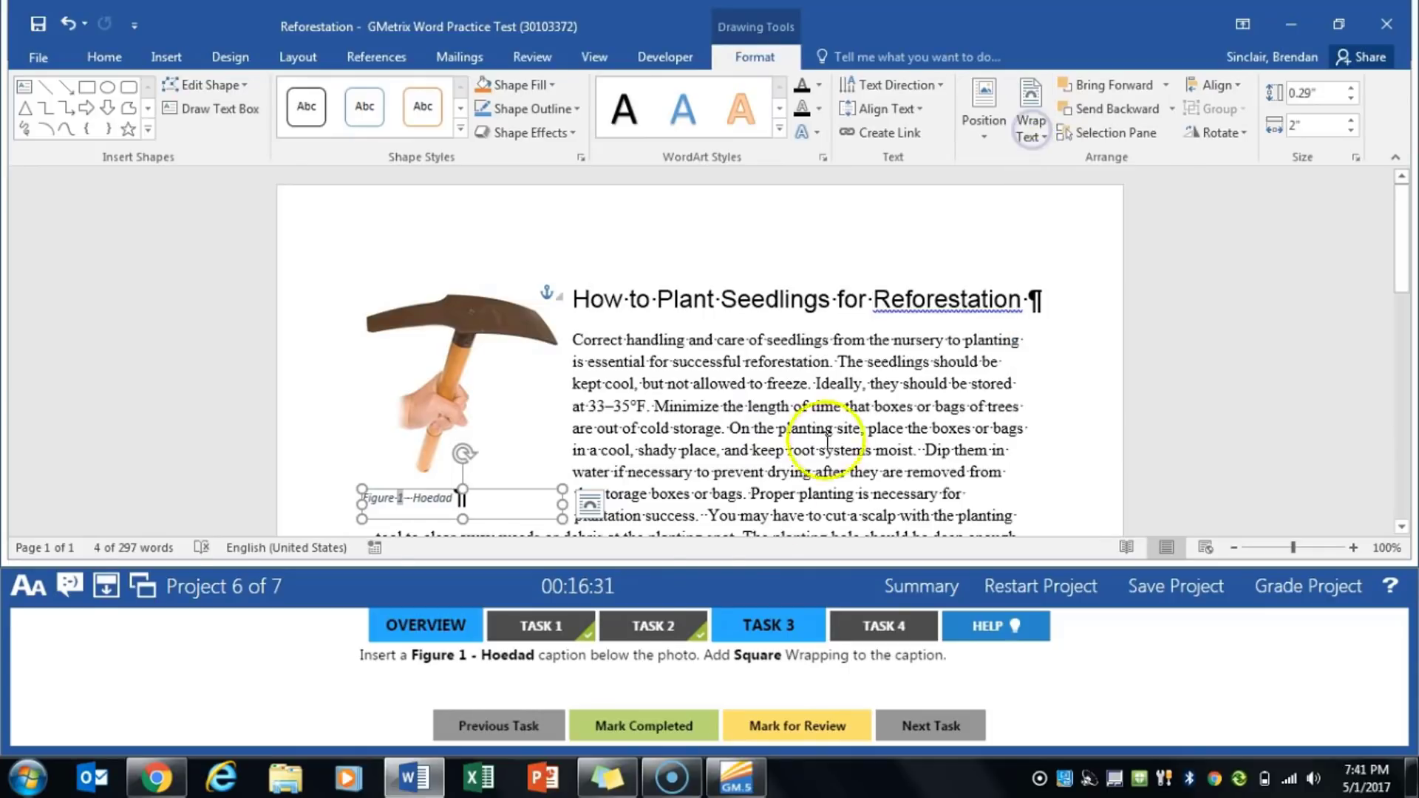
left_click(642, 726)
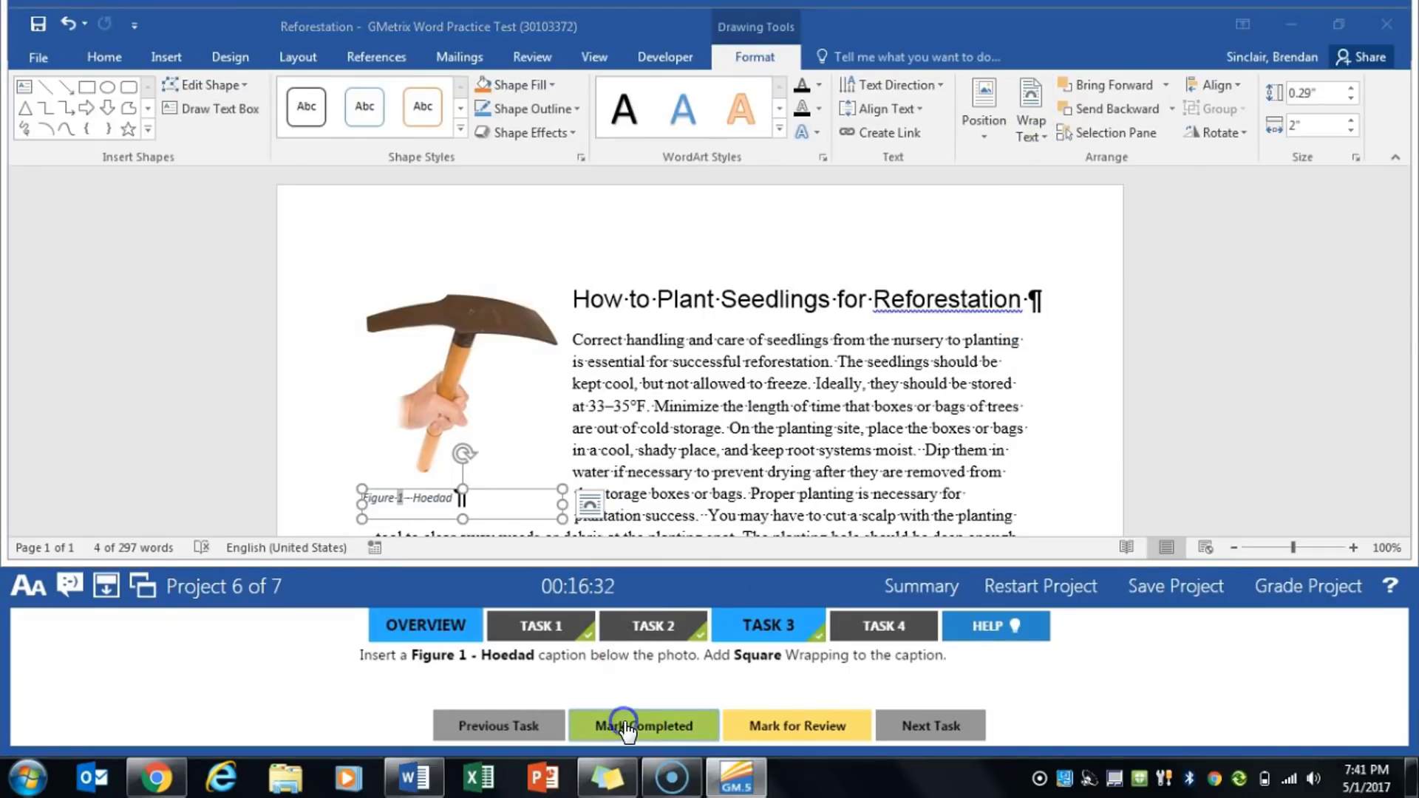
- Show the Task 4 instructions and insert a Continuous Cycle SmartArt diagram in the empty paragraph below the numbered list
left_click(908, 625)
scroll(798, 489, "down", 5)
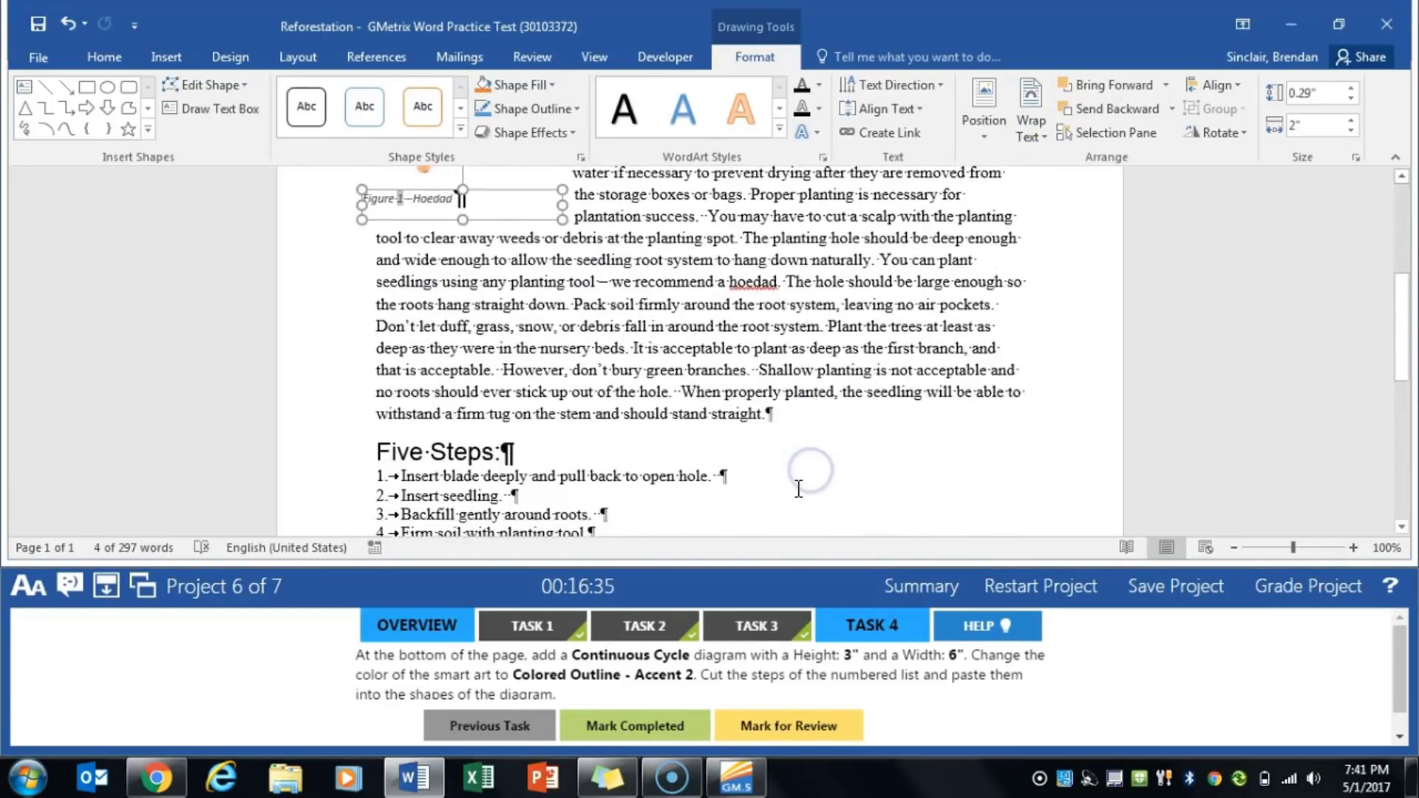
scroll(799, 490, "down", 5)
left_click(469, 241)
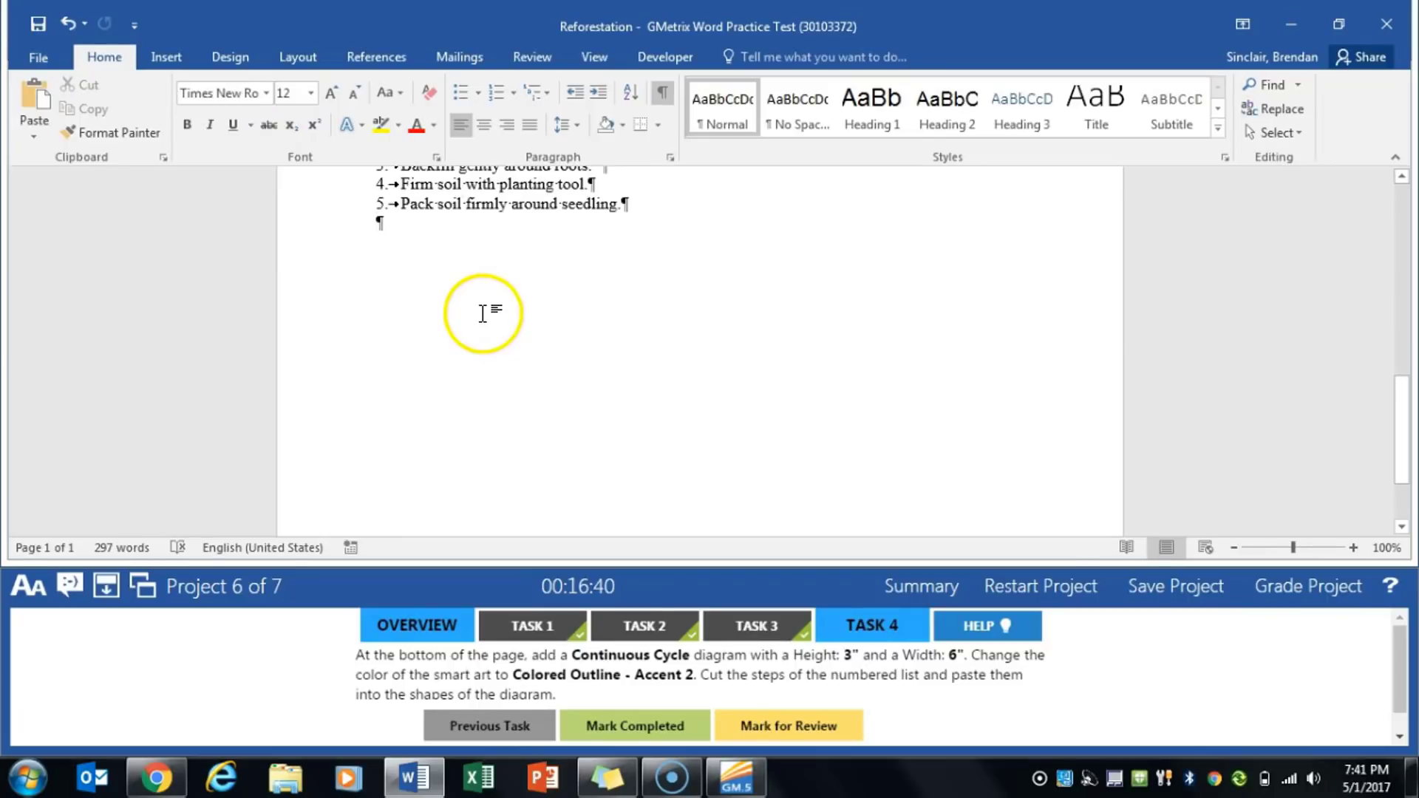
left_click(165, 57)
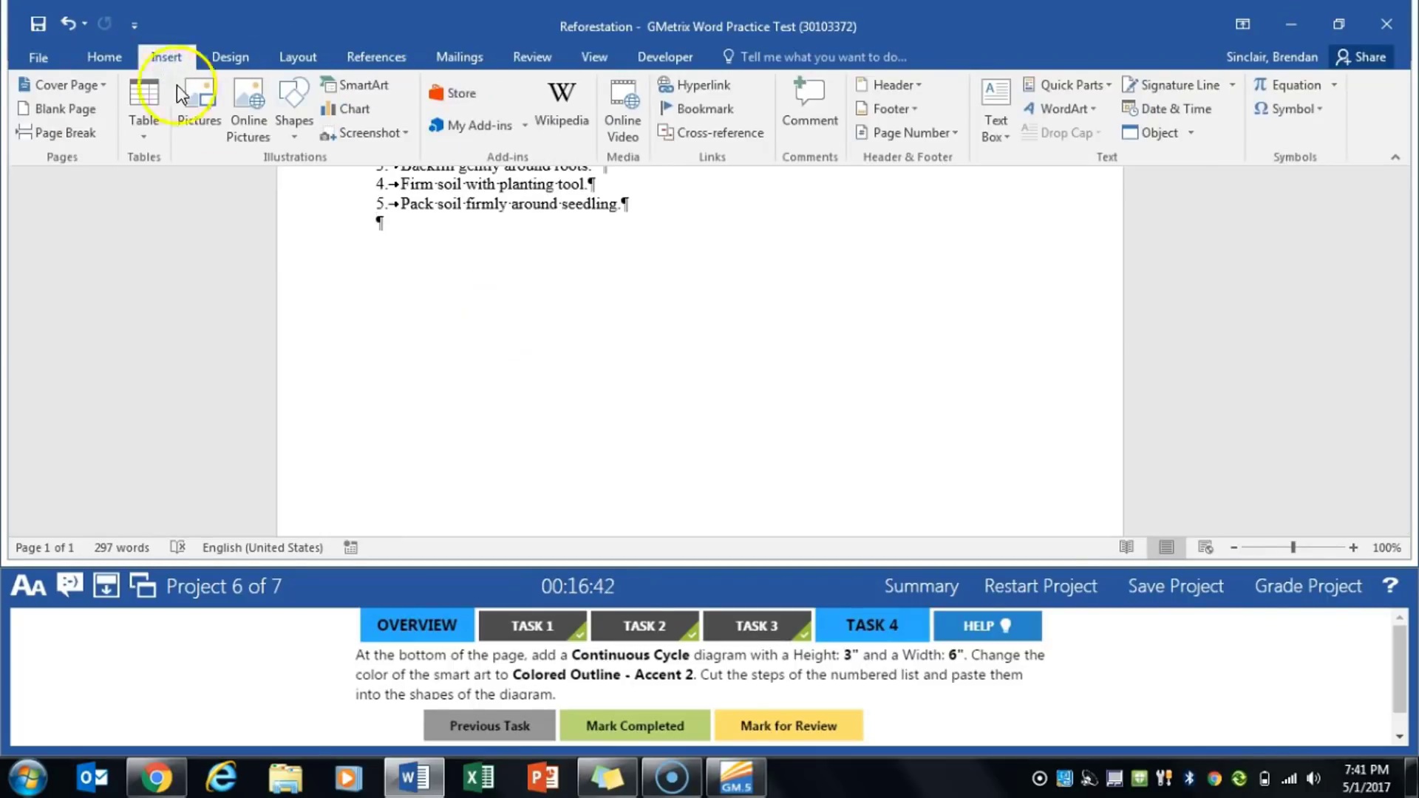
left_click(380, 87)
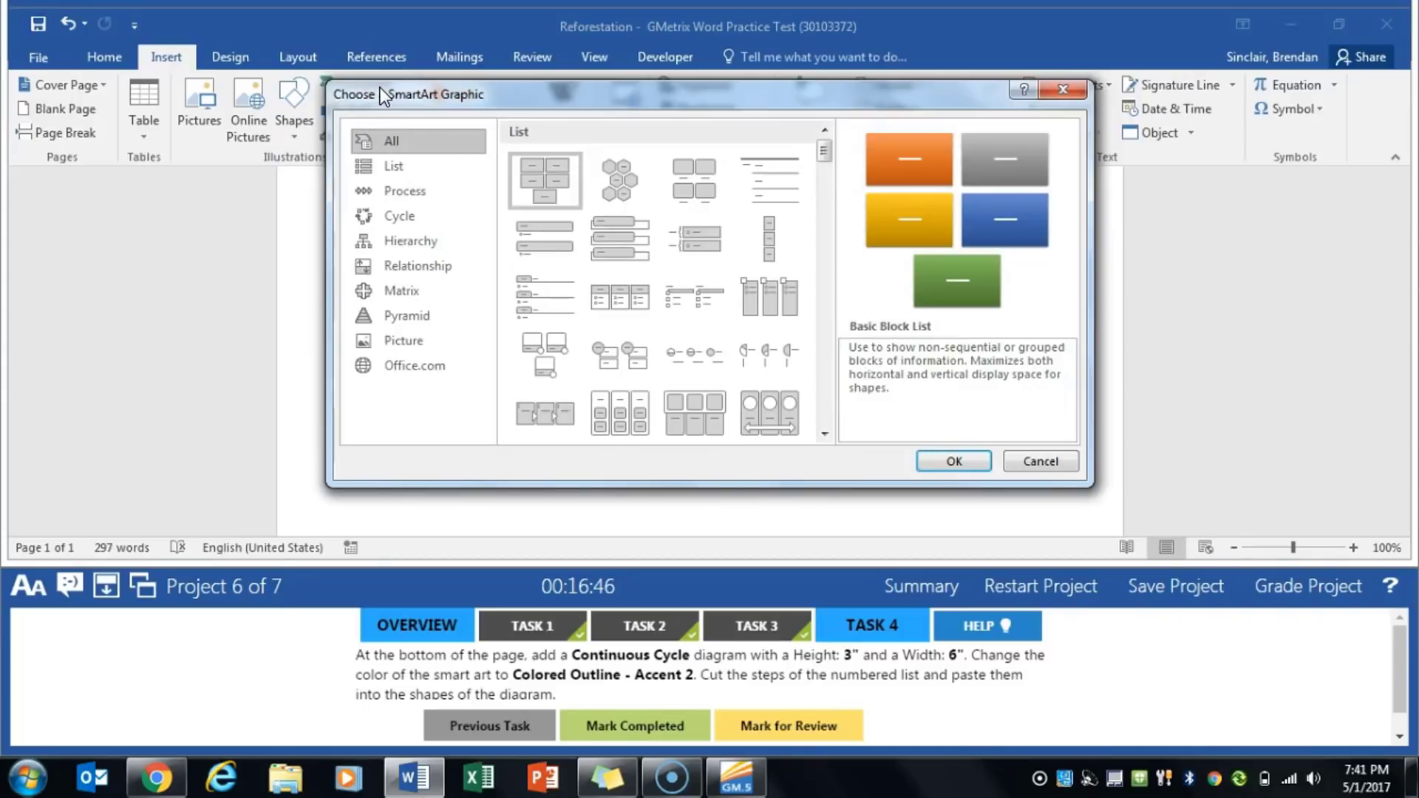
left_click(405, 214)
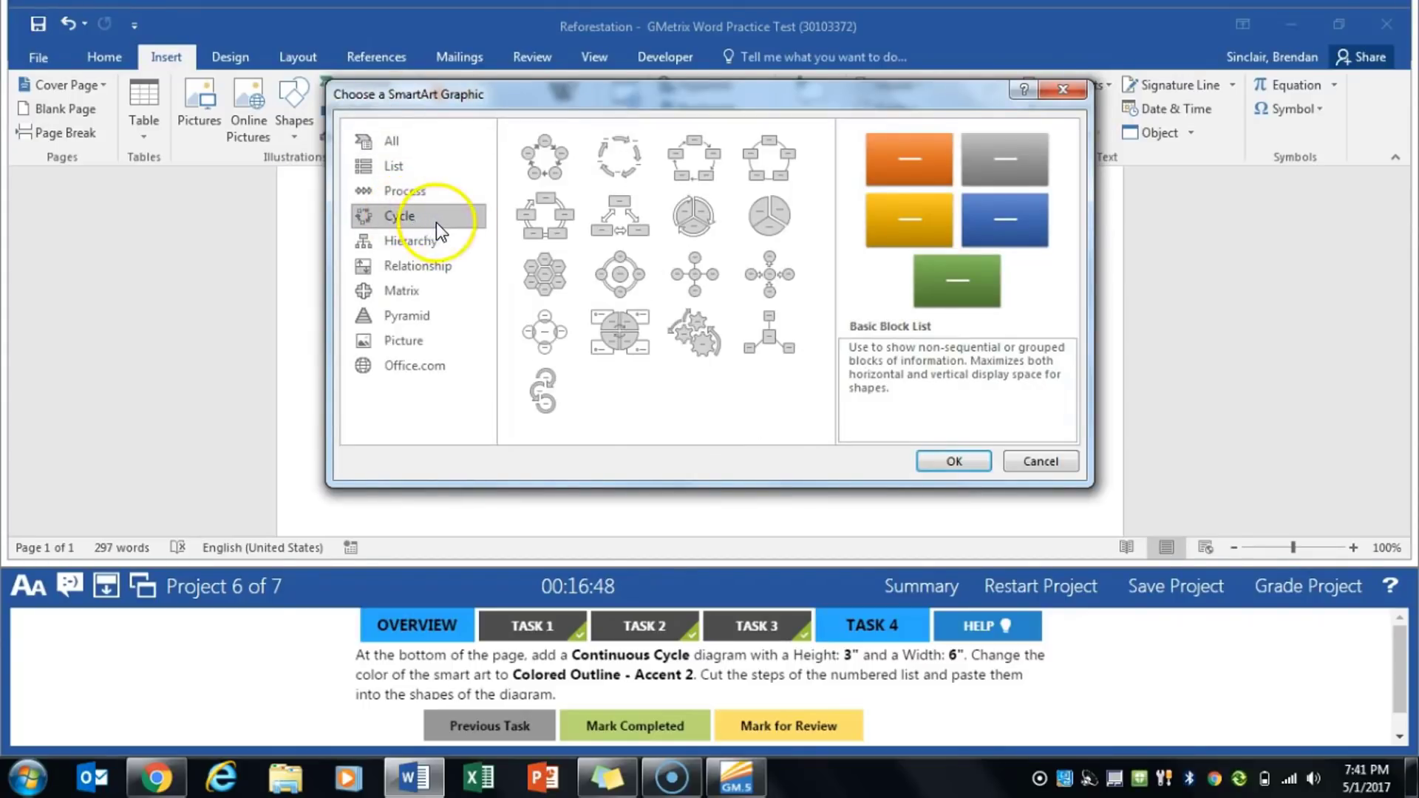
left_click(547, 214)
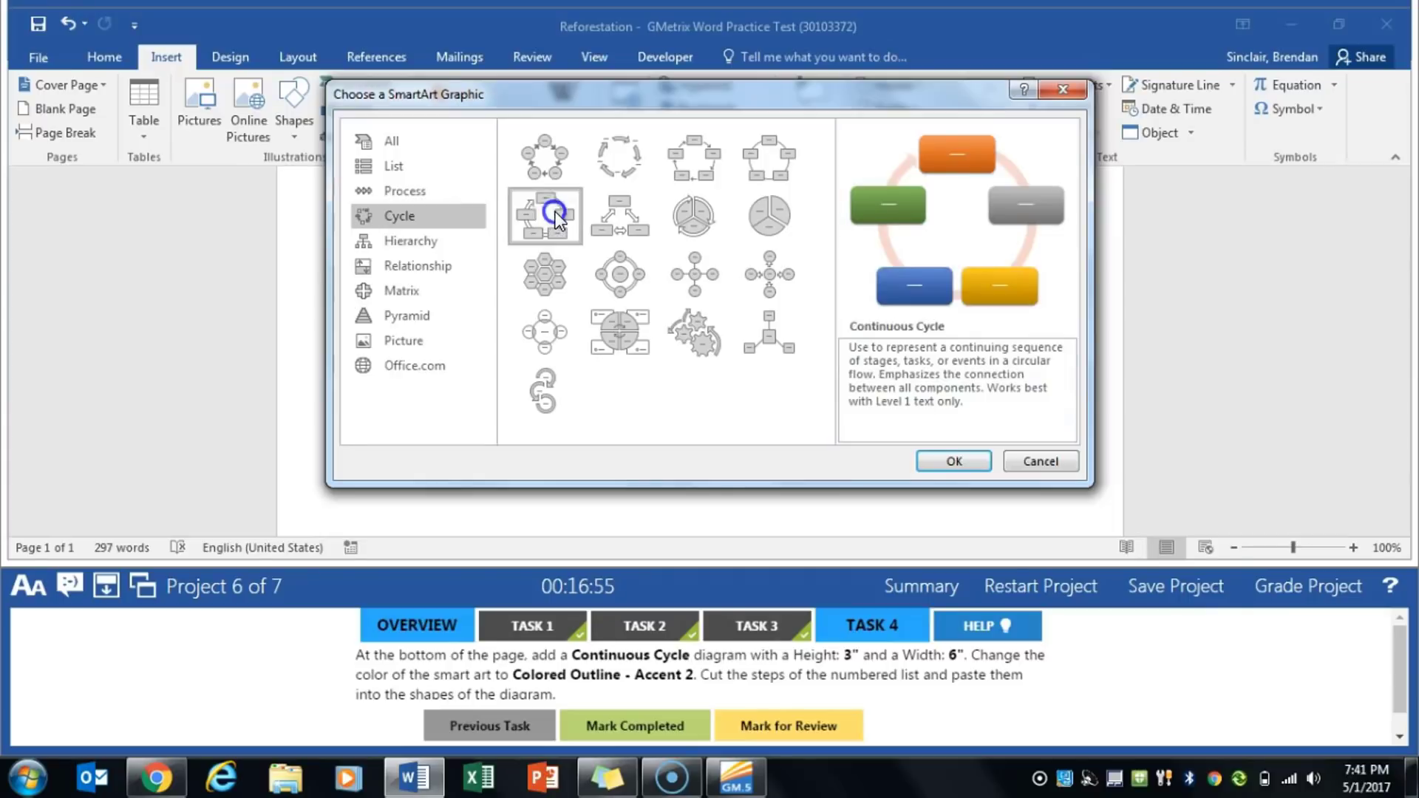
left_click(950, 462)
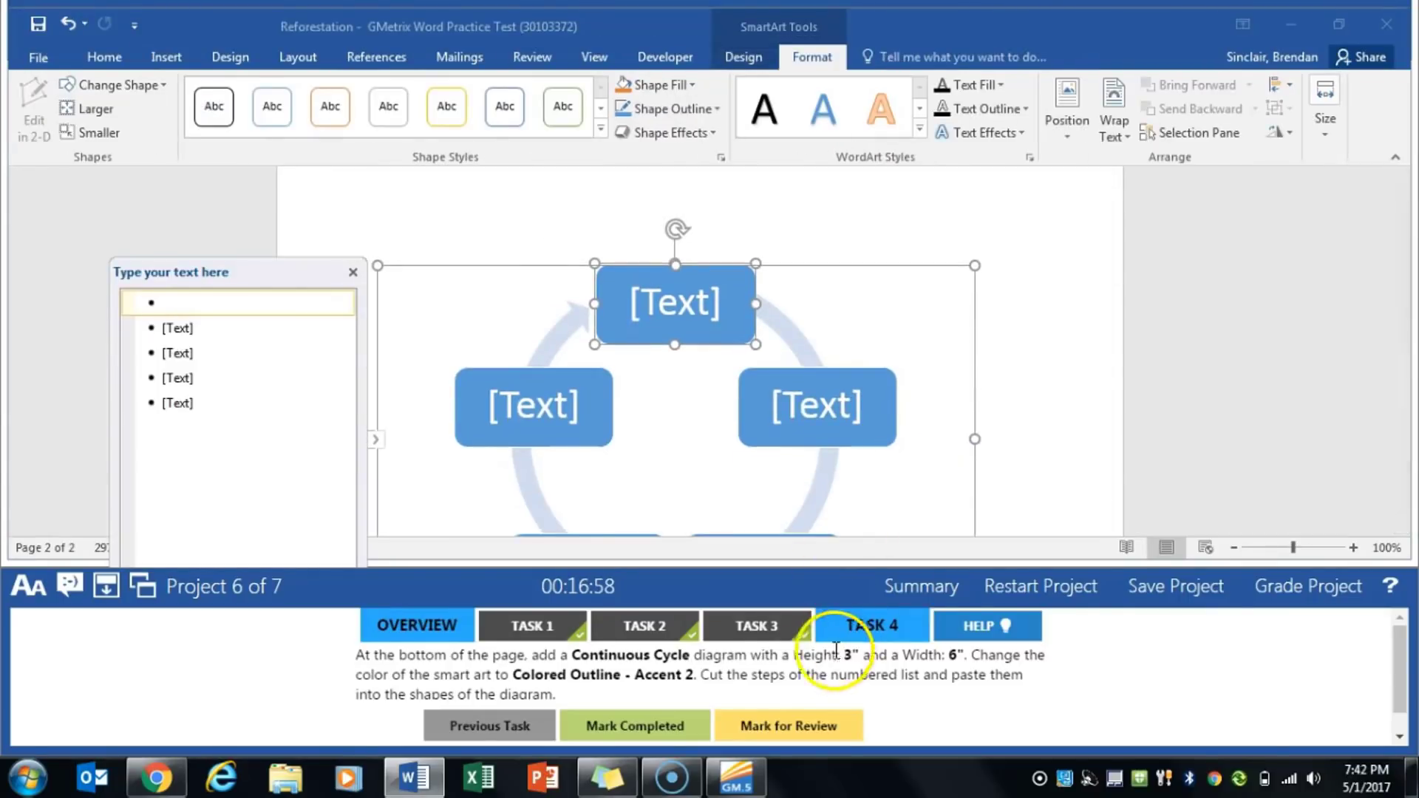
- Set the height of the whole Continuous Cycle diagram to 3"
left_click(910, 263)
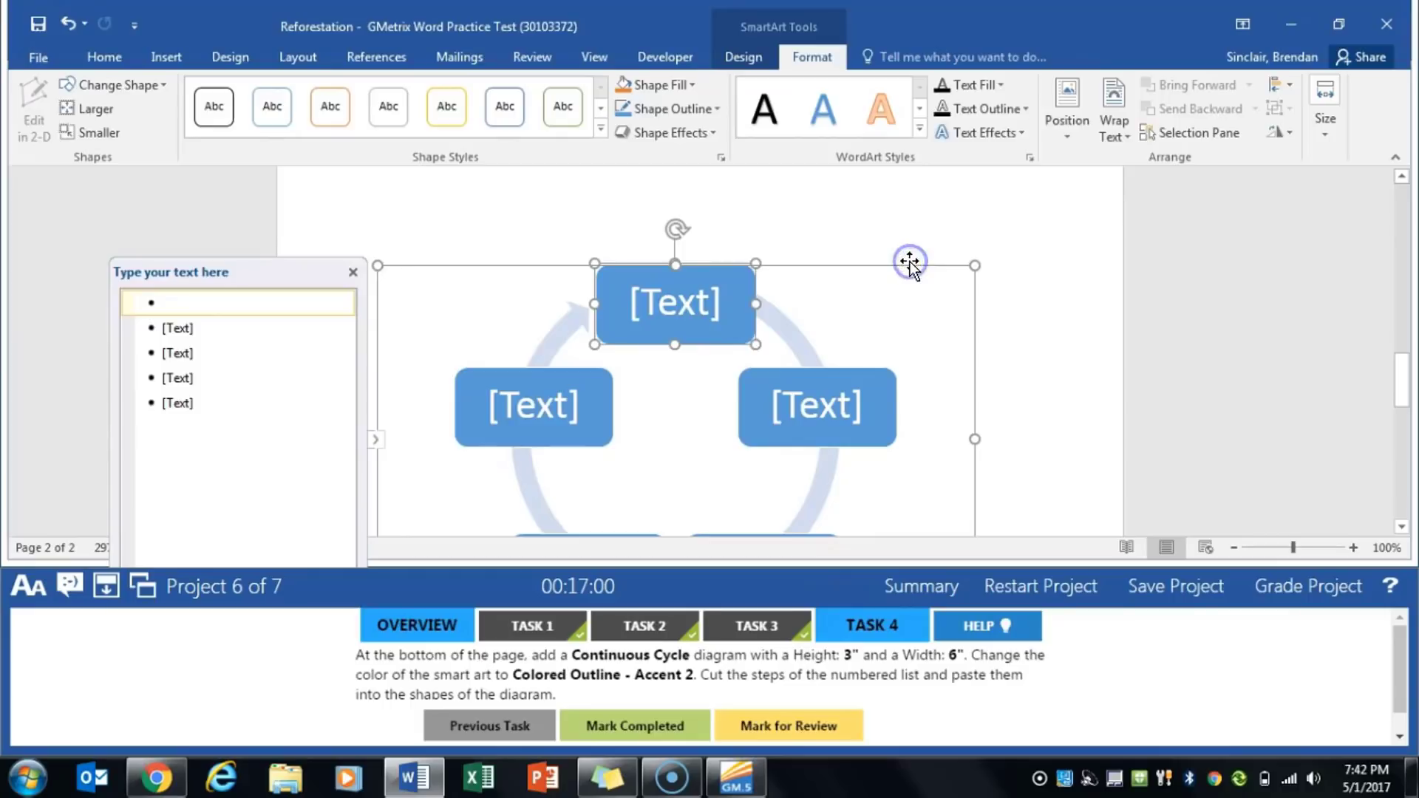
left_click(855, 296)
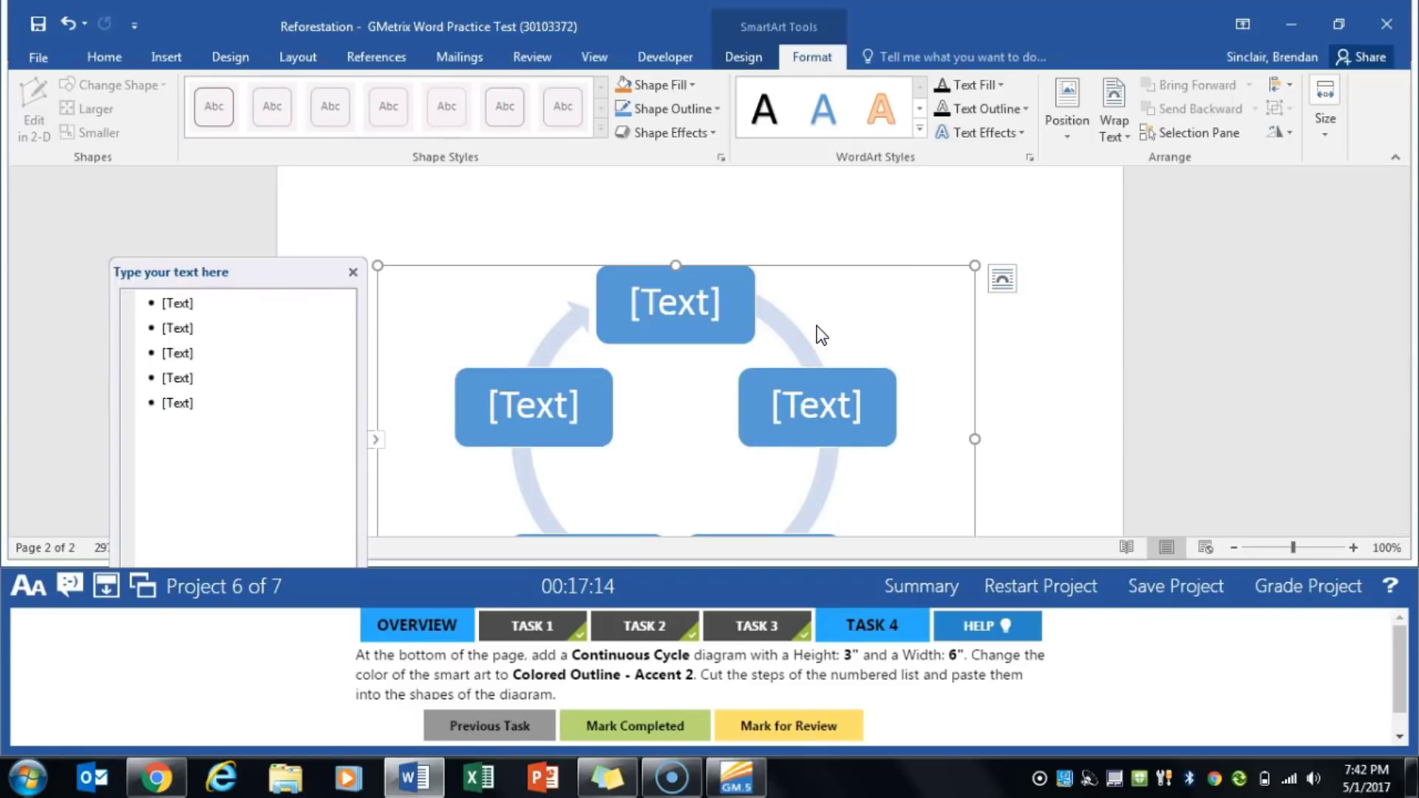
left_click(1338, 144)
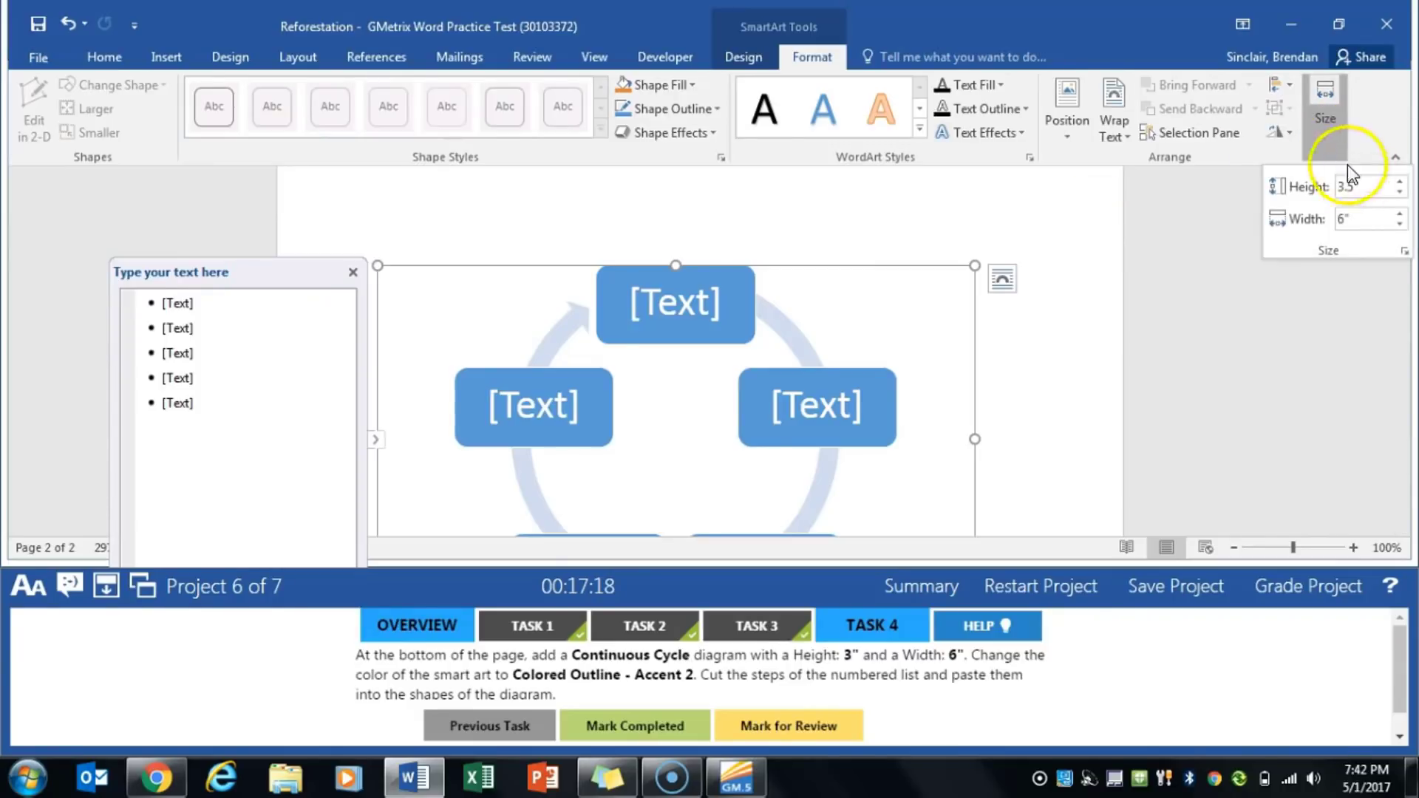
left_click(1402, 192)
left_click(1402, 192)
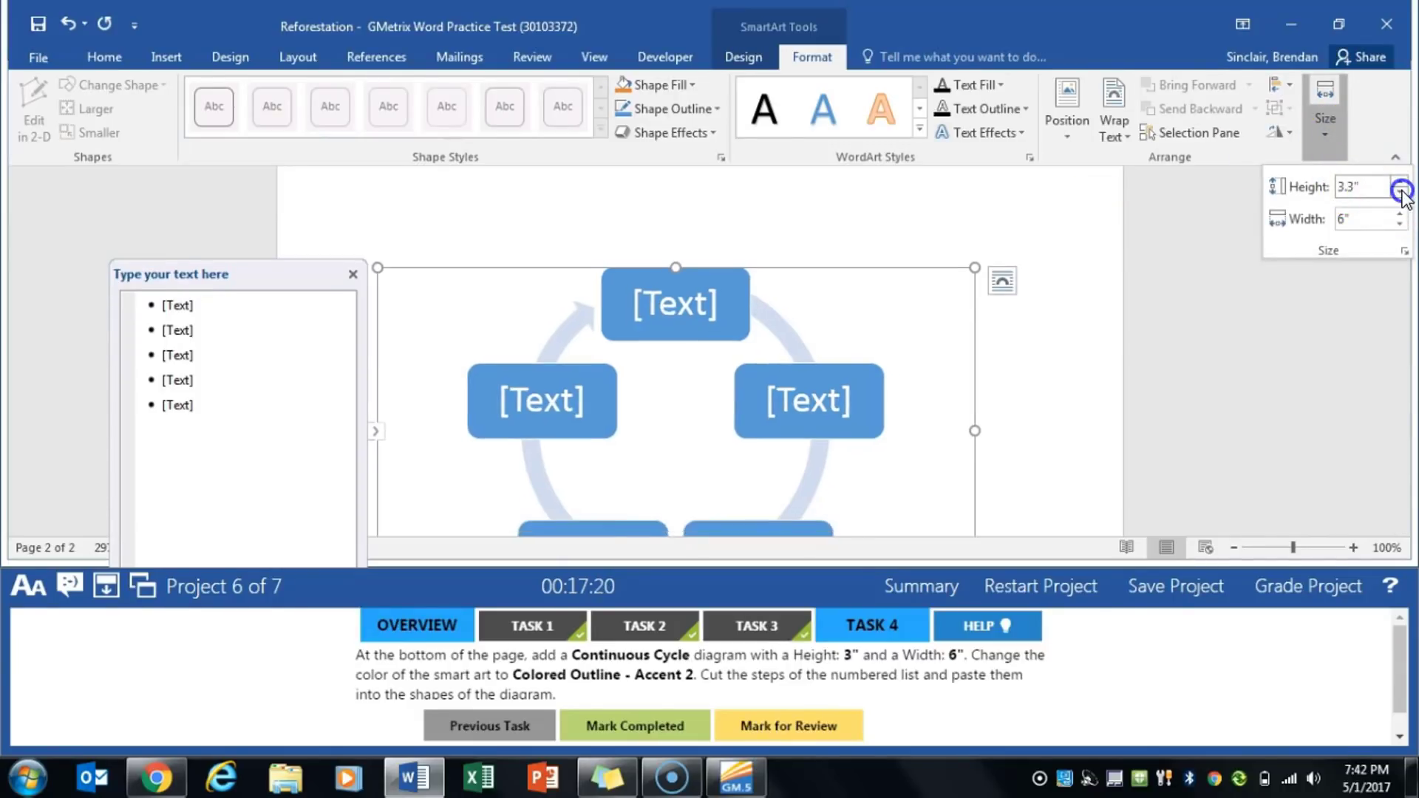
left_click(1401, 192)
left_click(1402, 192)
left_click(1401, 192)
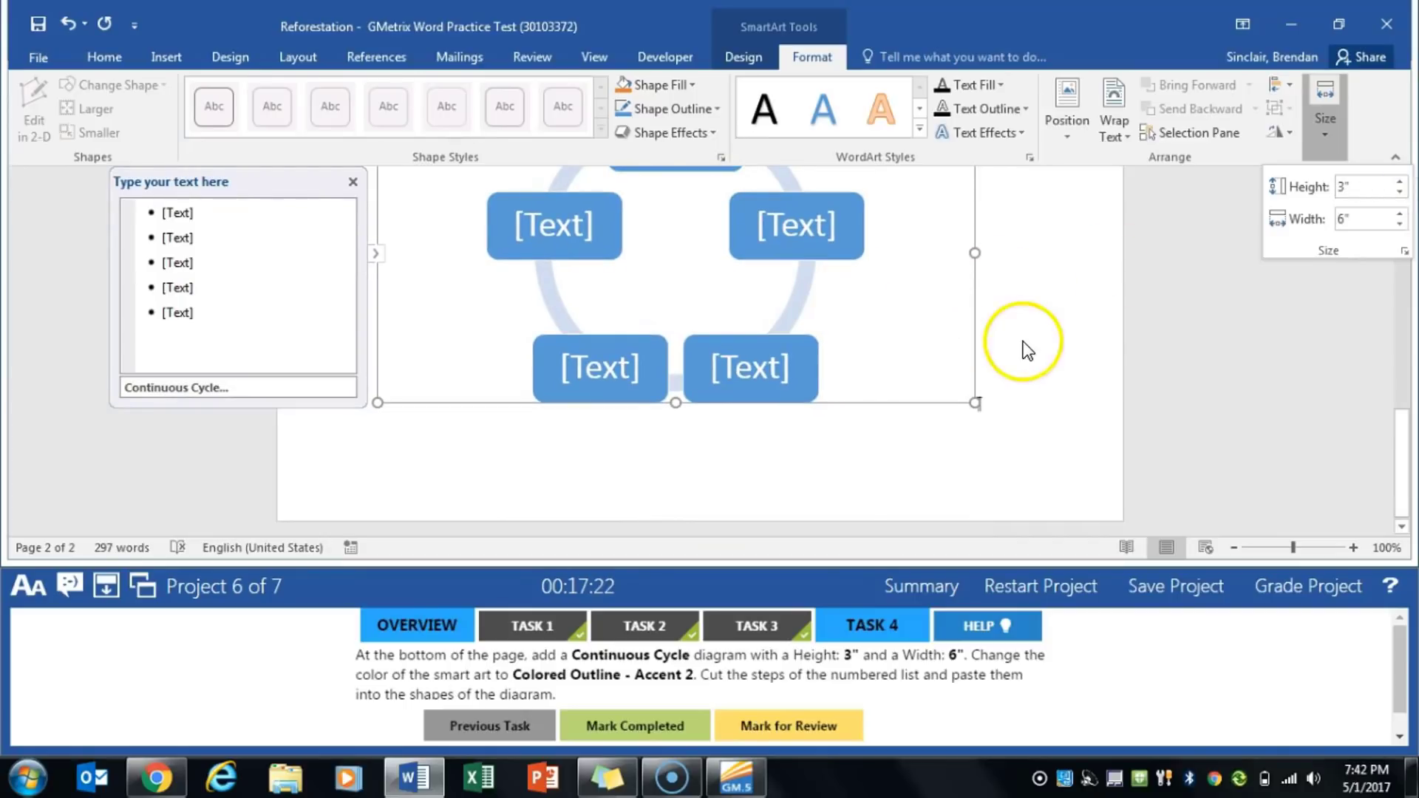
left_click(1023, 341)
left_click(953, 345)
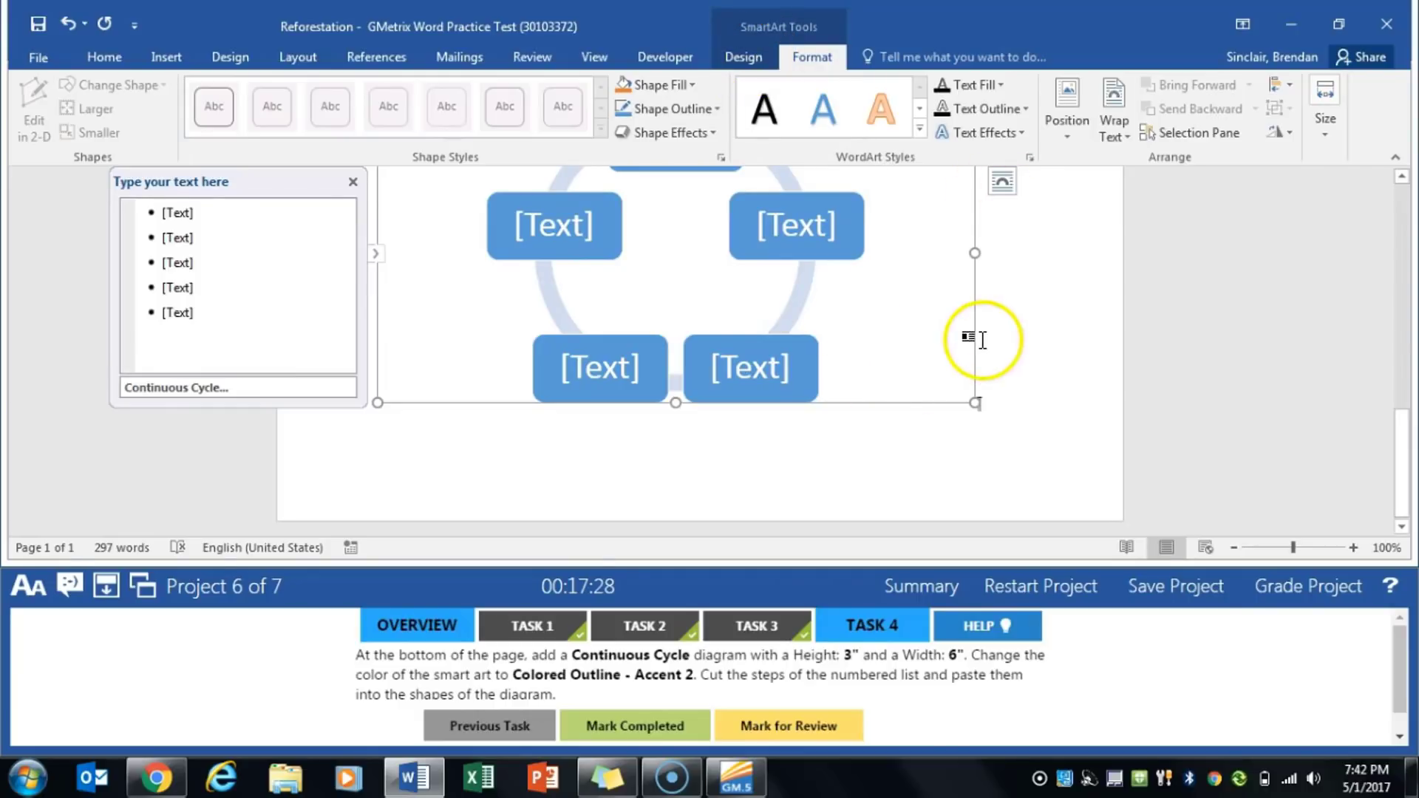
- Change the diagram's colors to Colored Outline - Accent 2
left_click(747, 59)
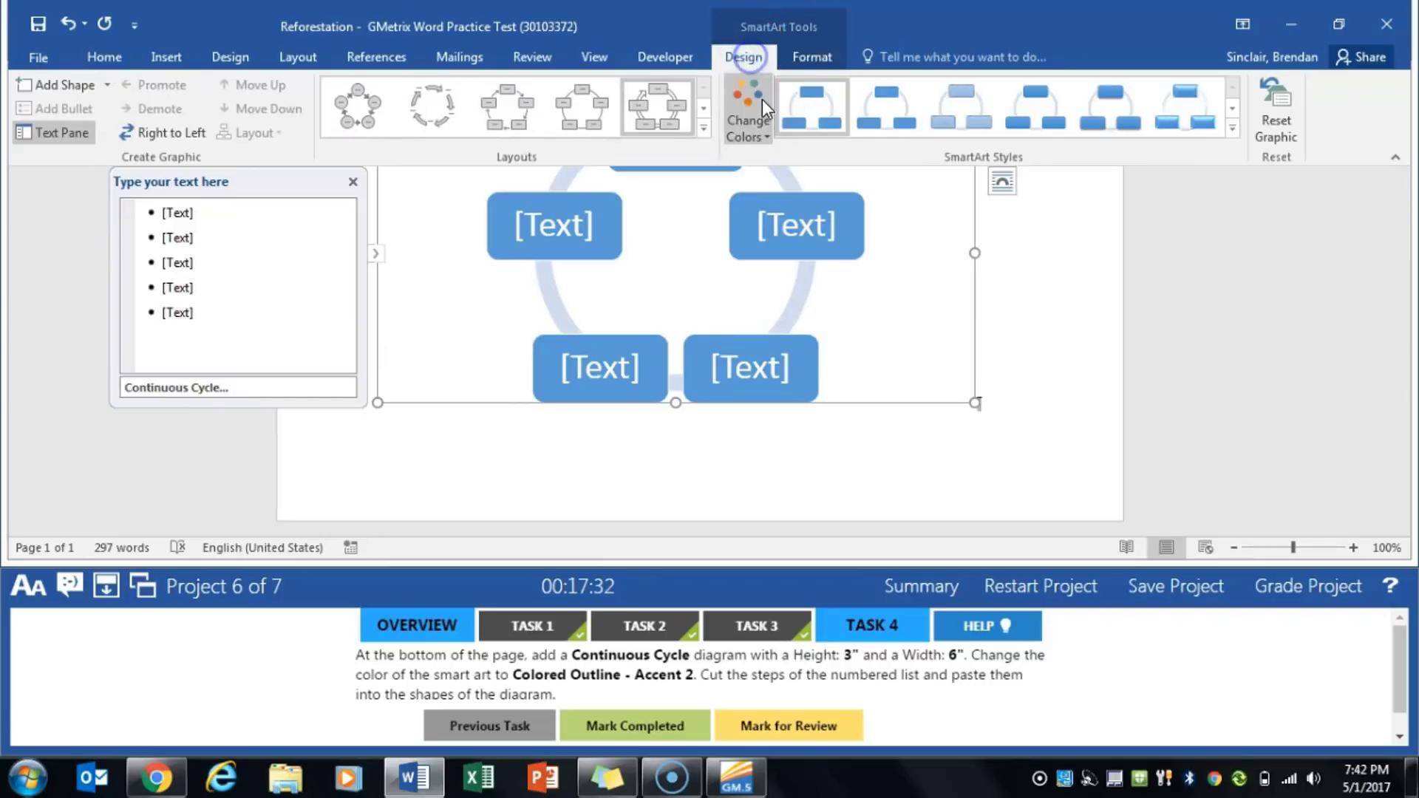
left_click(752, 140)
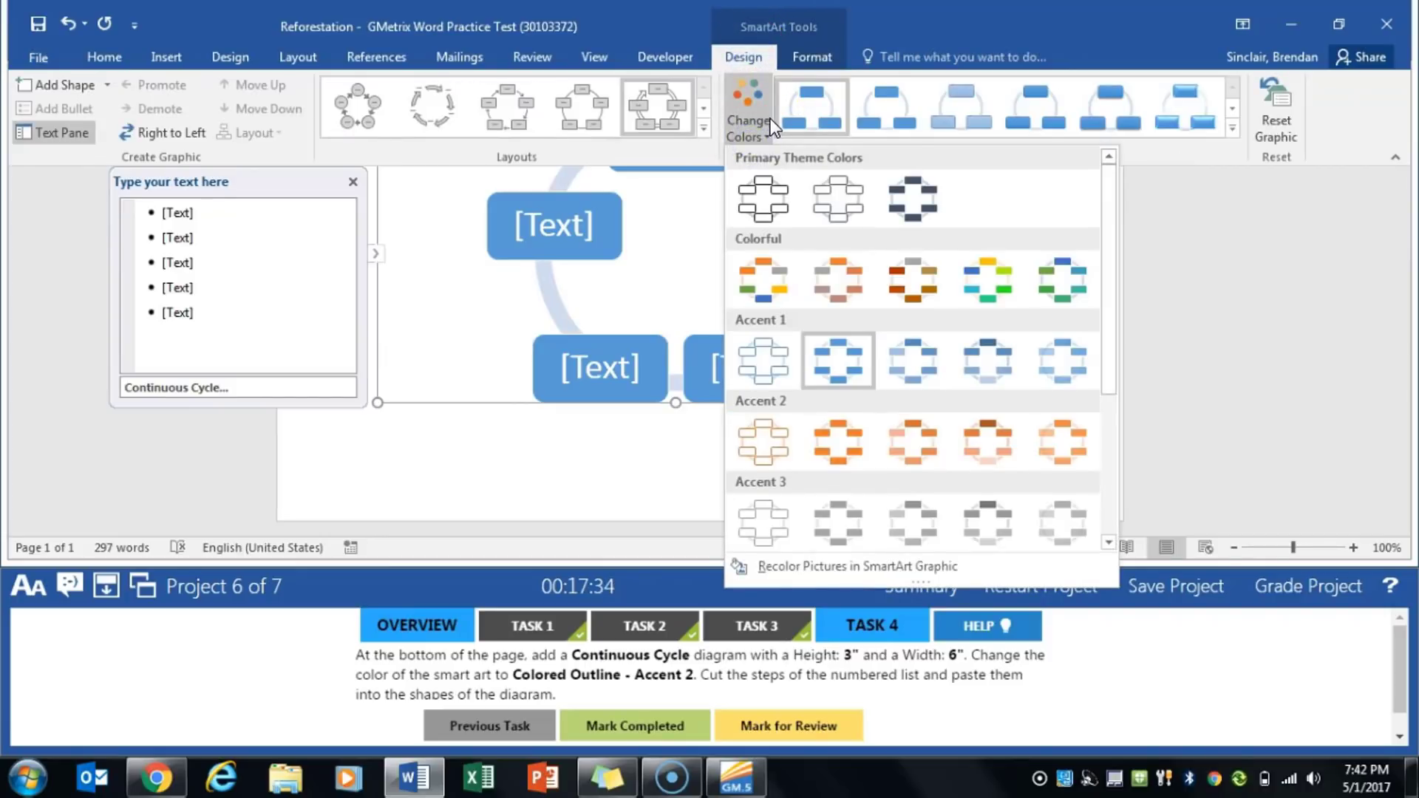
left_click(757, 438)
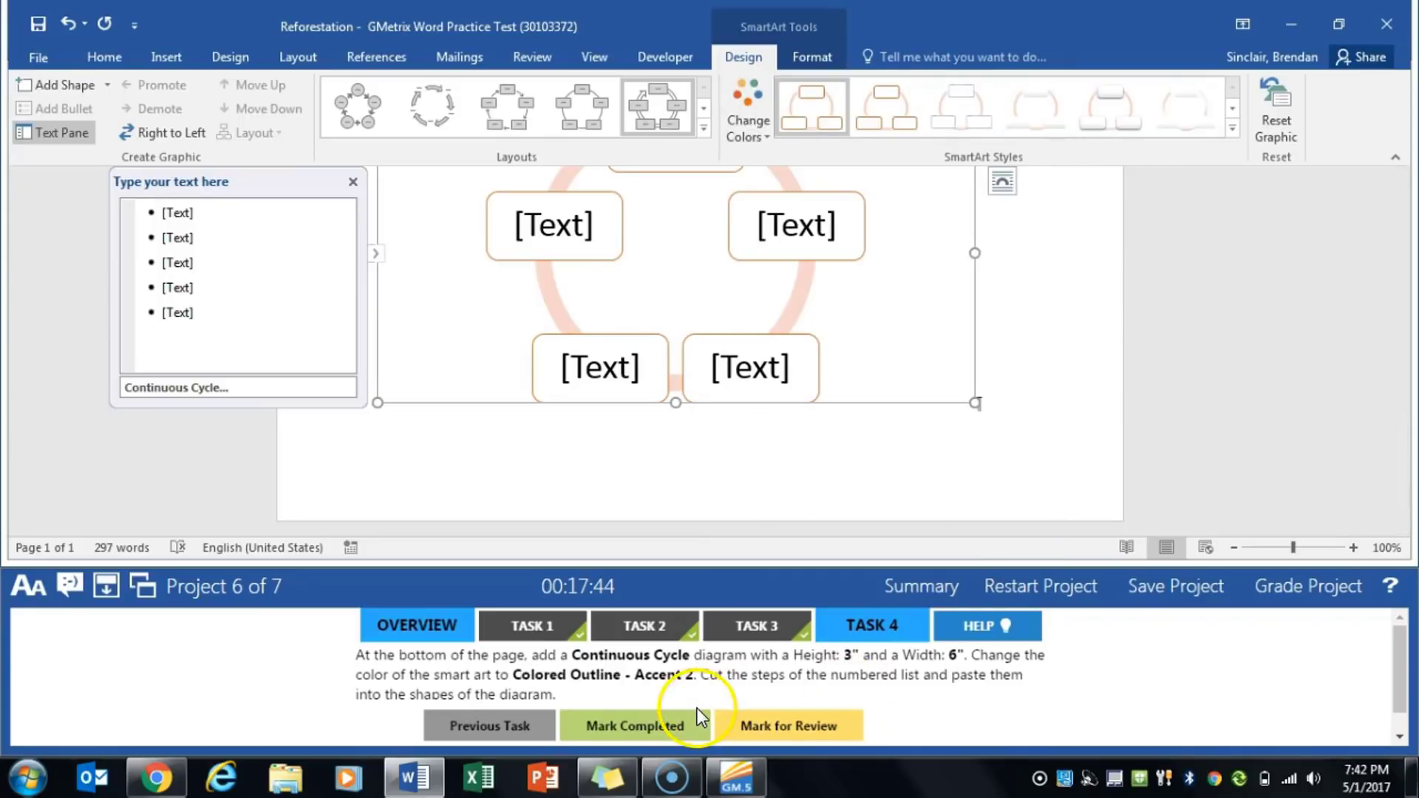
left_click(1003, 462)
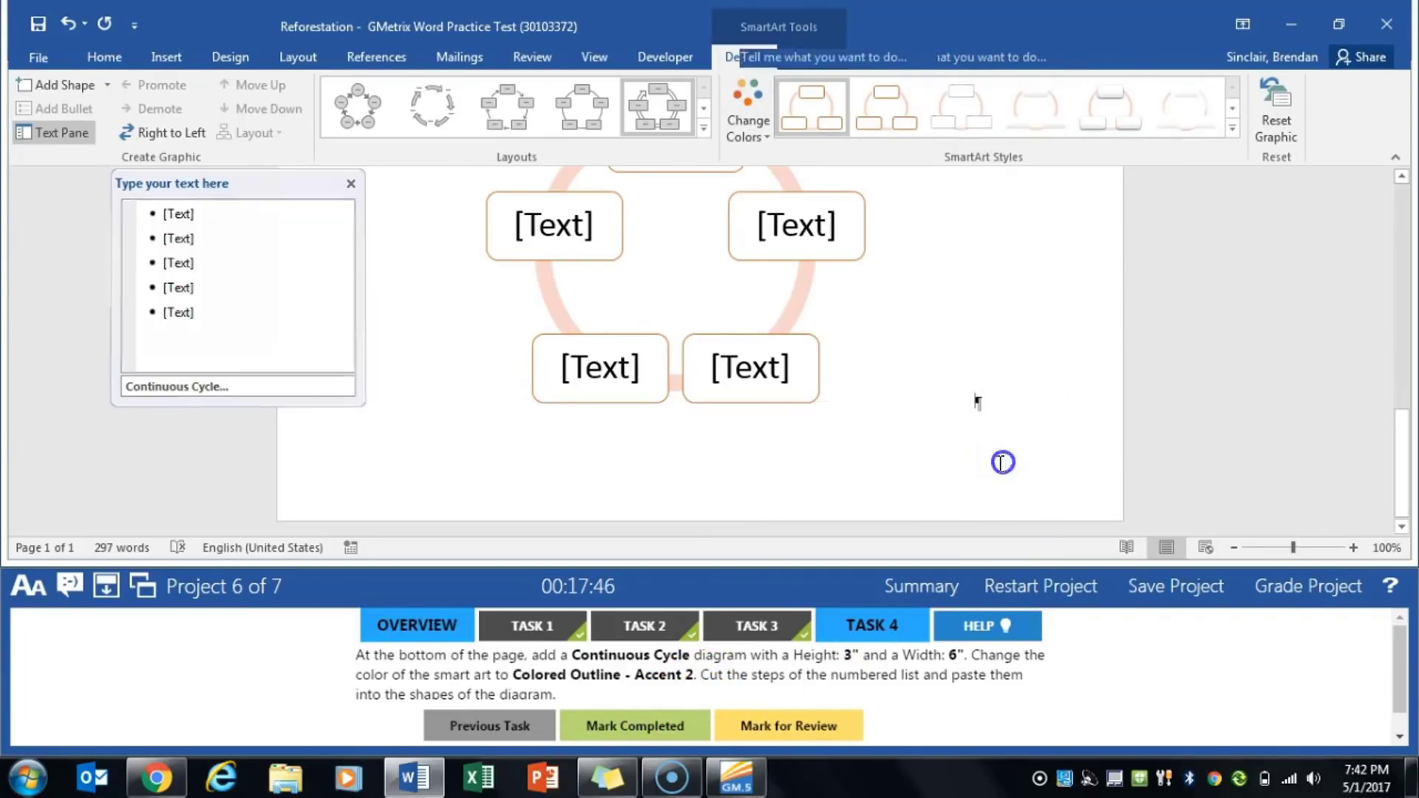
- Cut the five numbered items under "Five Steps:" and paste them into the diagram's text, starting at the first bullet
scroll(789, 448, "up", 3)
scroll(789, 448, "up", 1)
left_click_drag(399, 264, 693, 348)
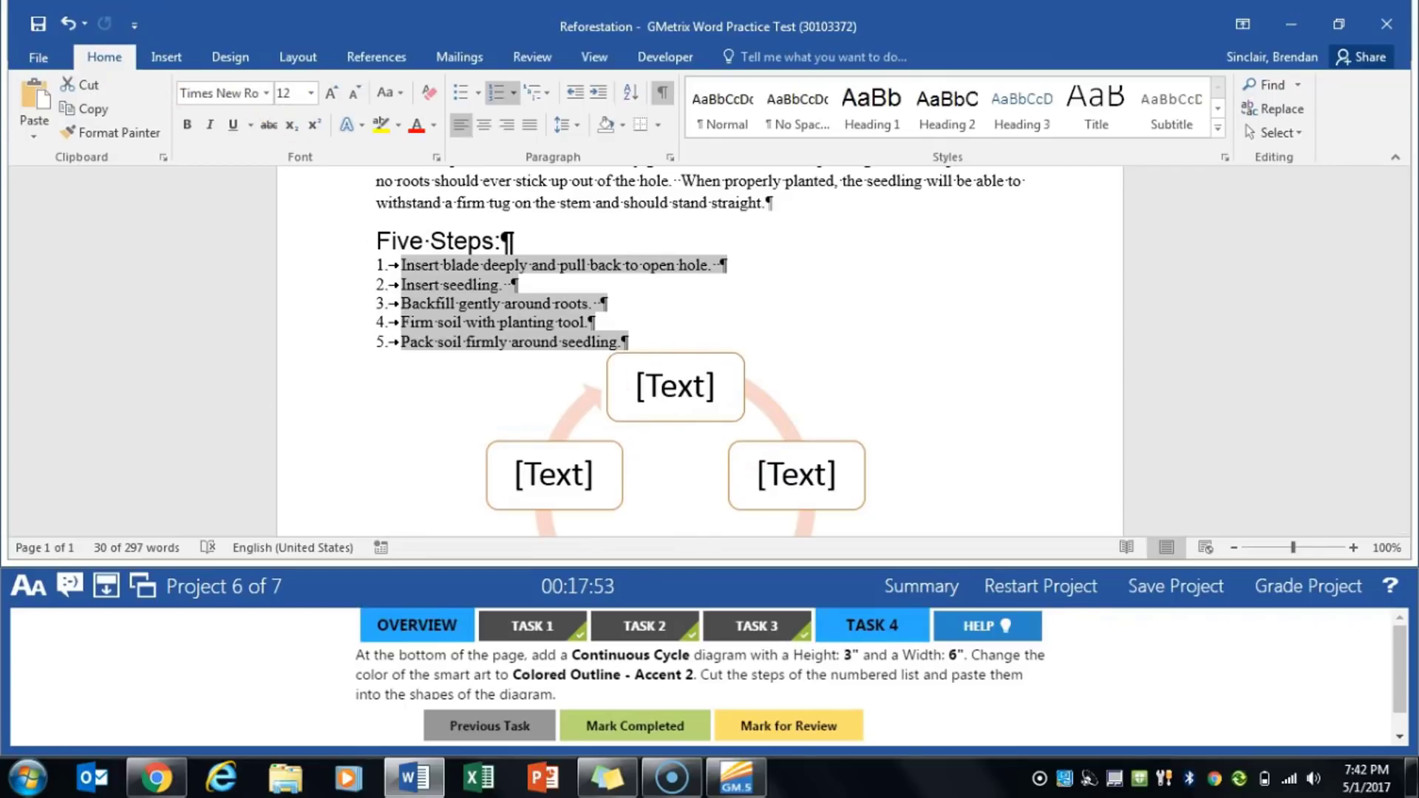
key("ctrl+x")
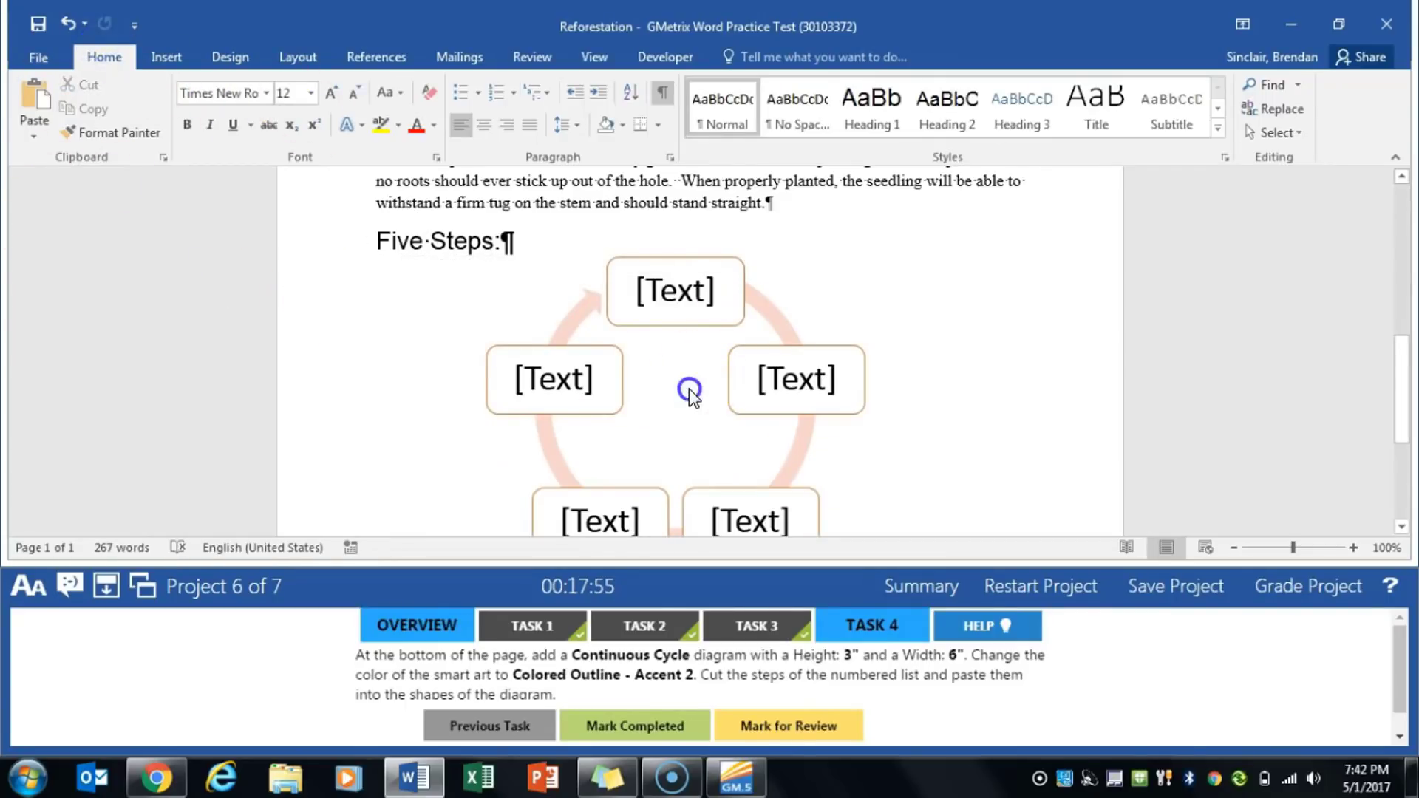
left_click(426, 402)
left_click(179, 294)
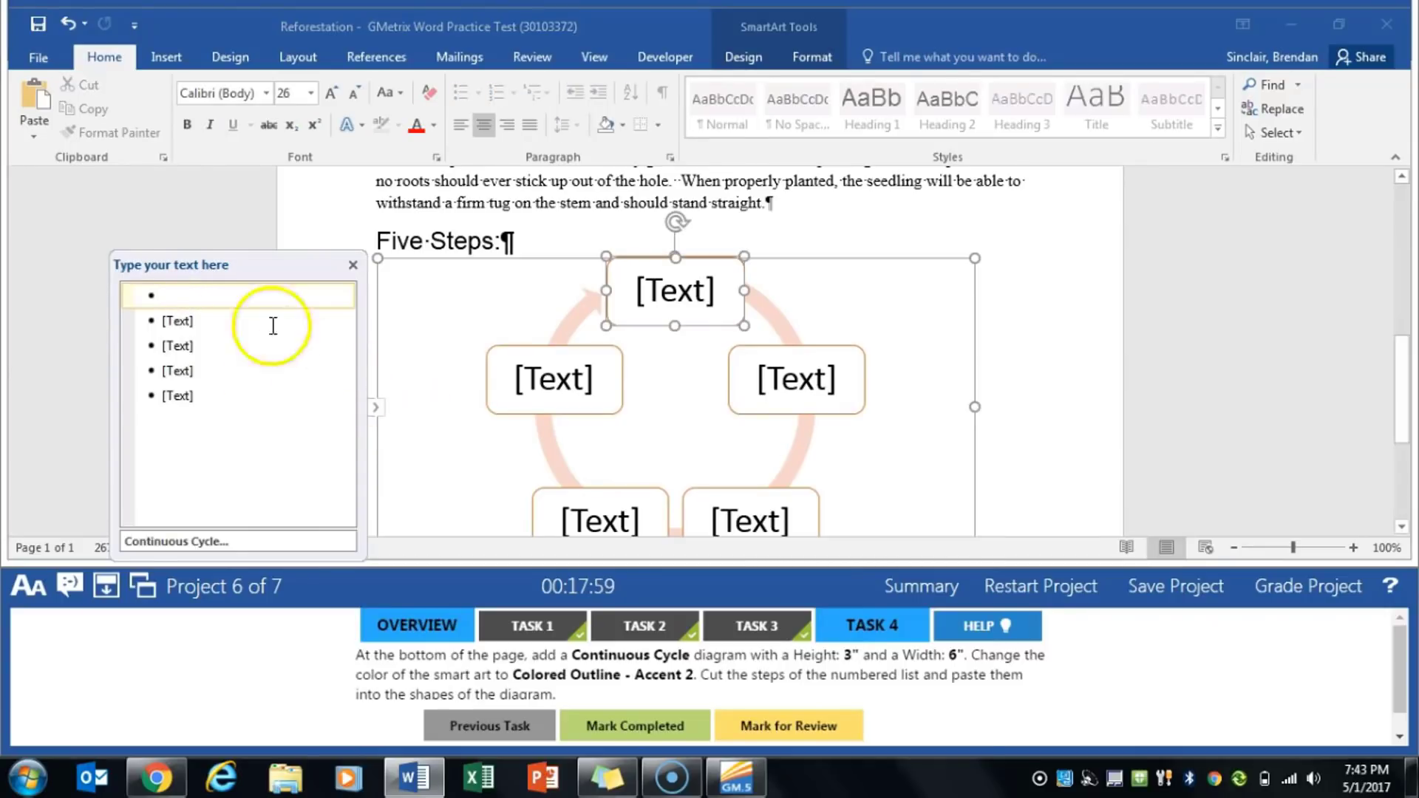
left_click(34, 99)
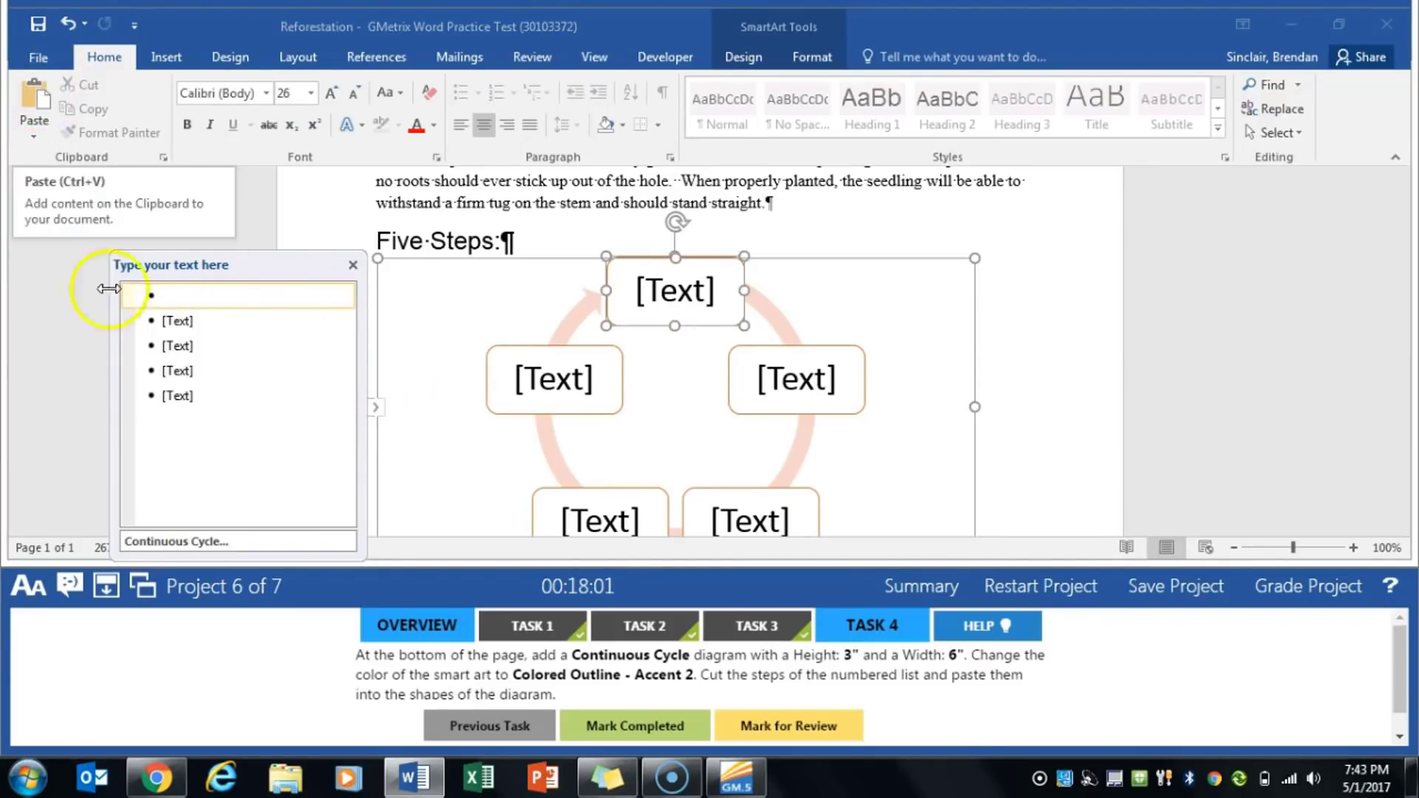
- Delete the empty bullets below "Pack soil firmly around seedling." in the Continuous Cycle diagram's text and mark Task 4 completed
scroll(253, 432, "down", 1)
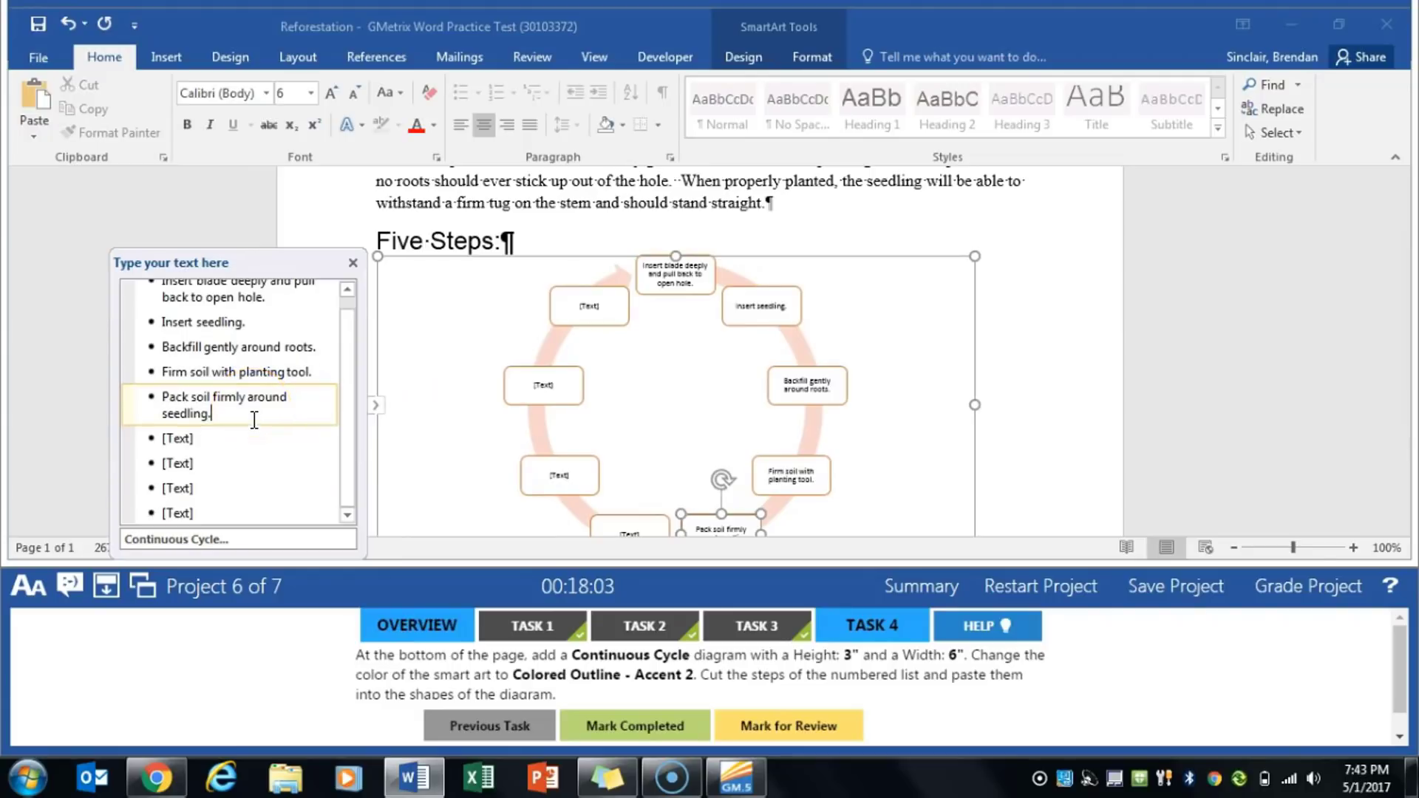
left_click(200, 512)
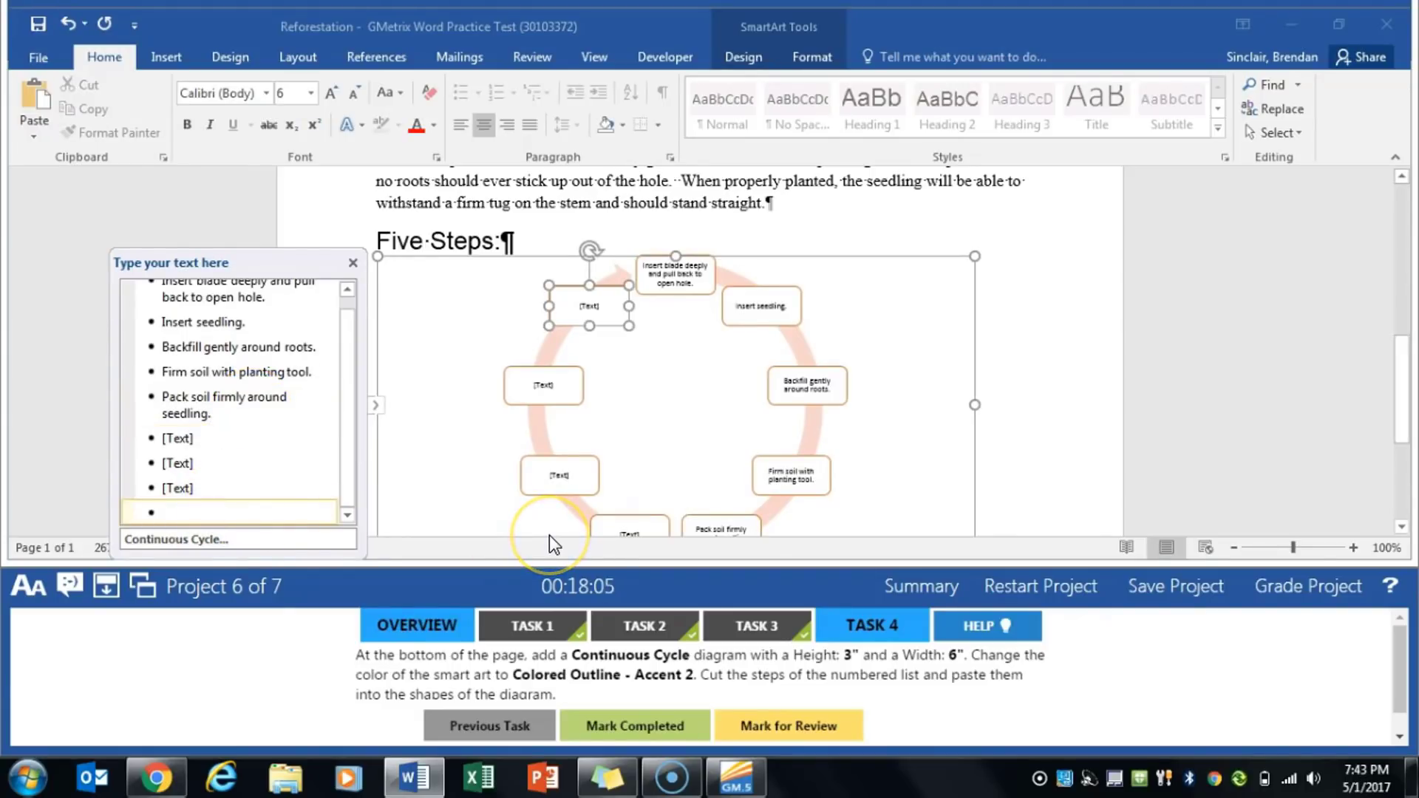
key("BackSpace")
key("BackSpace")
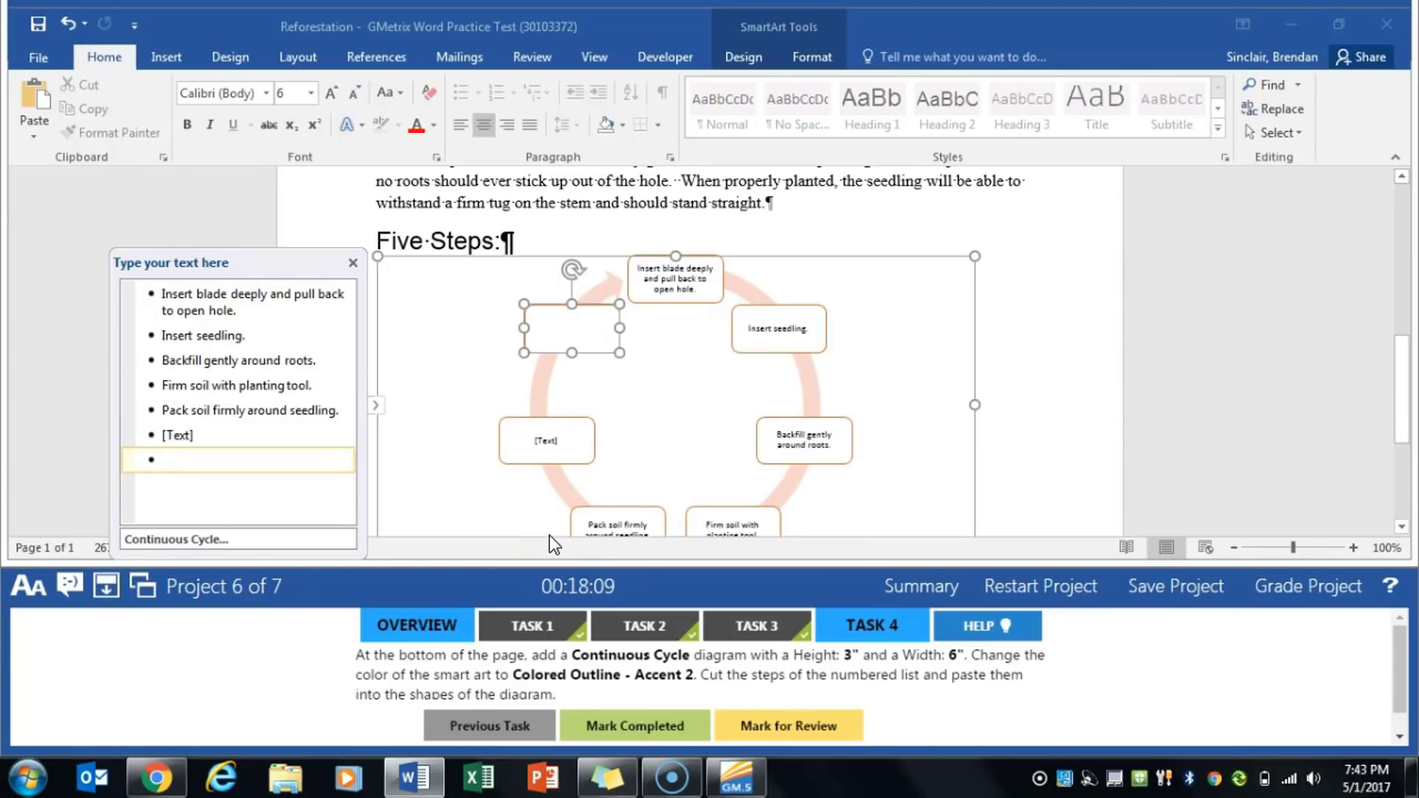
key("BackSpace")
key("BackSpace")
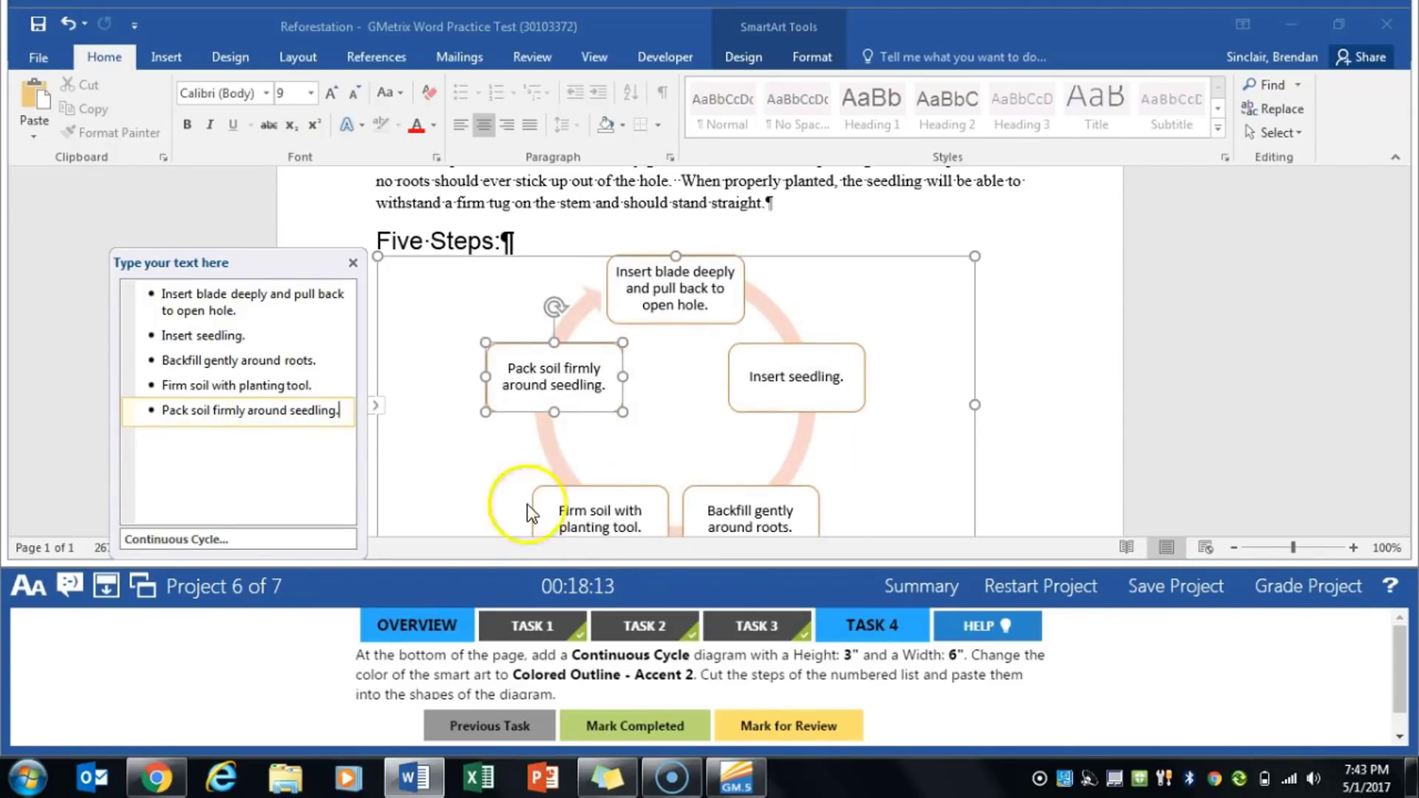
left_click(958, 345)
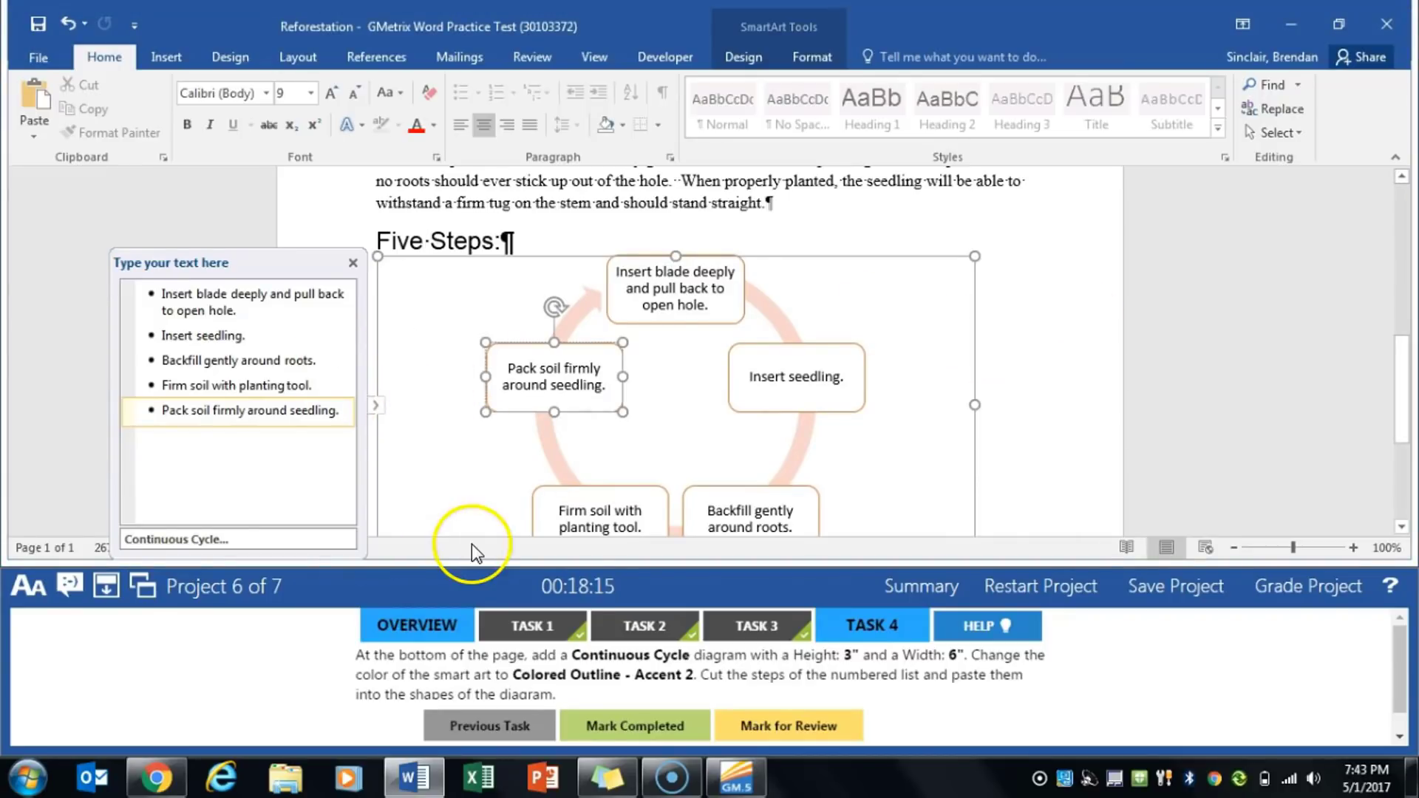
left_click(627, 729)
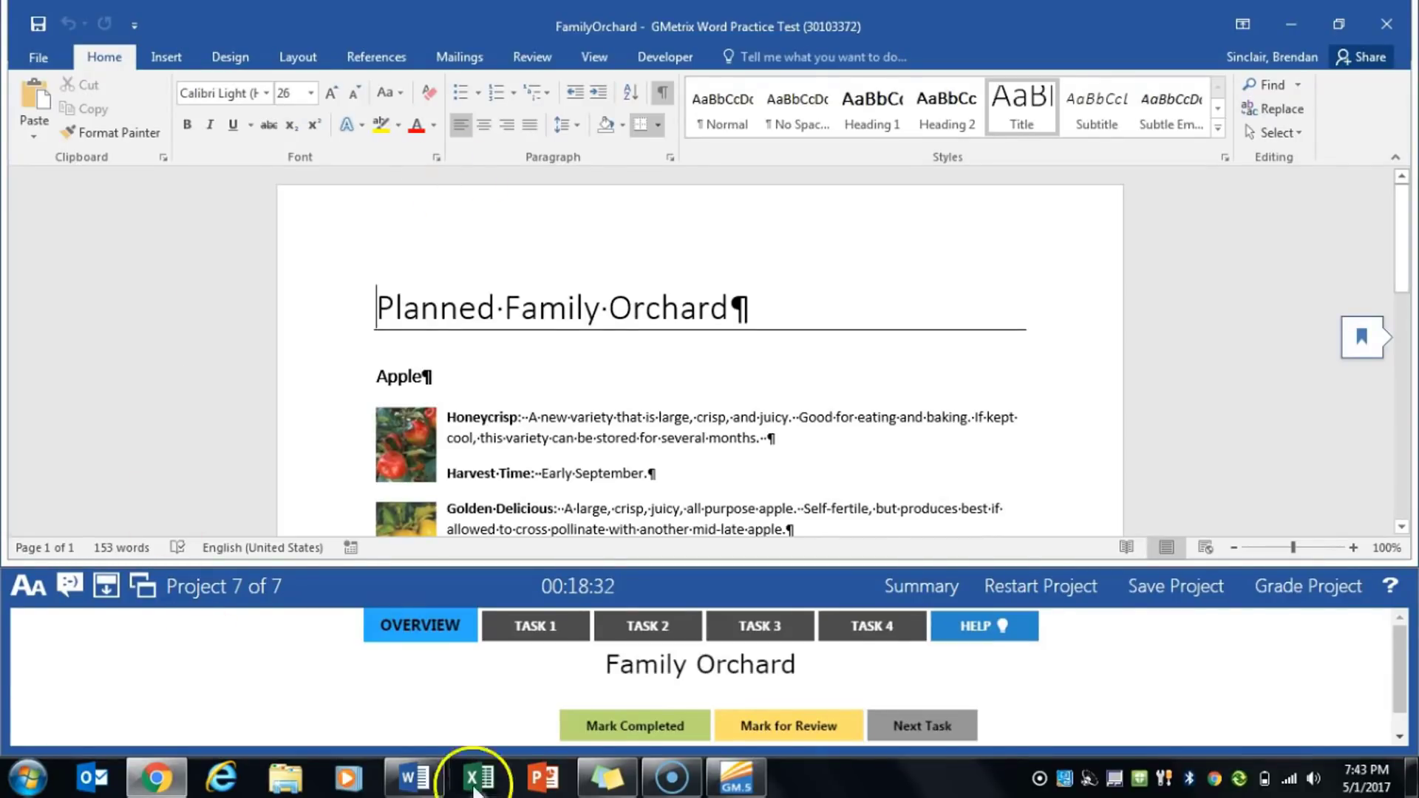
- For Task 1 of Project 7, apply the Preset 1 picture effect to the Honeycrisp apple photo and mark the task completed
left_click(556, 625)
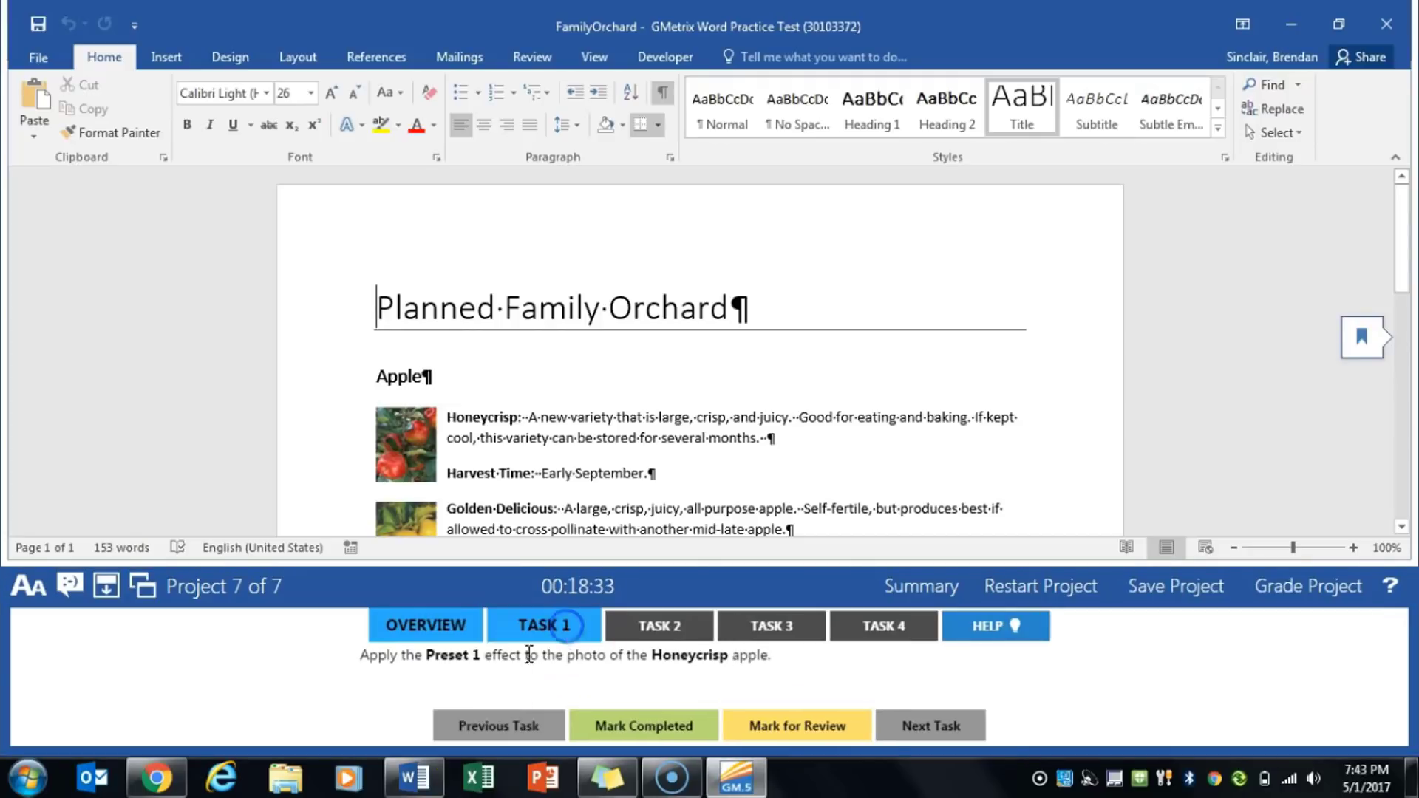
left_click(424, 464)
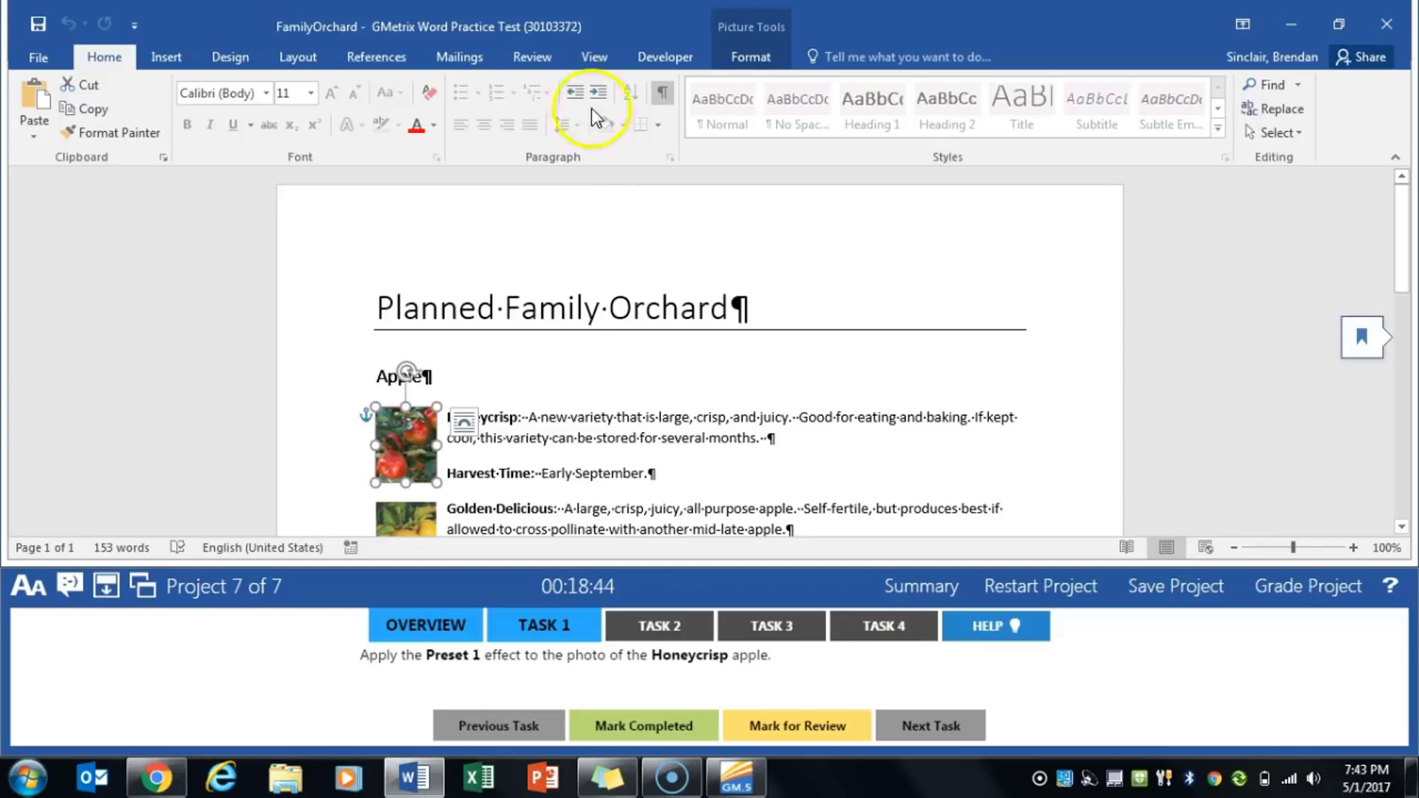
left_click(764, 60)
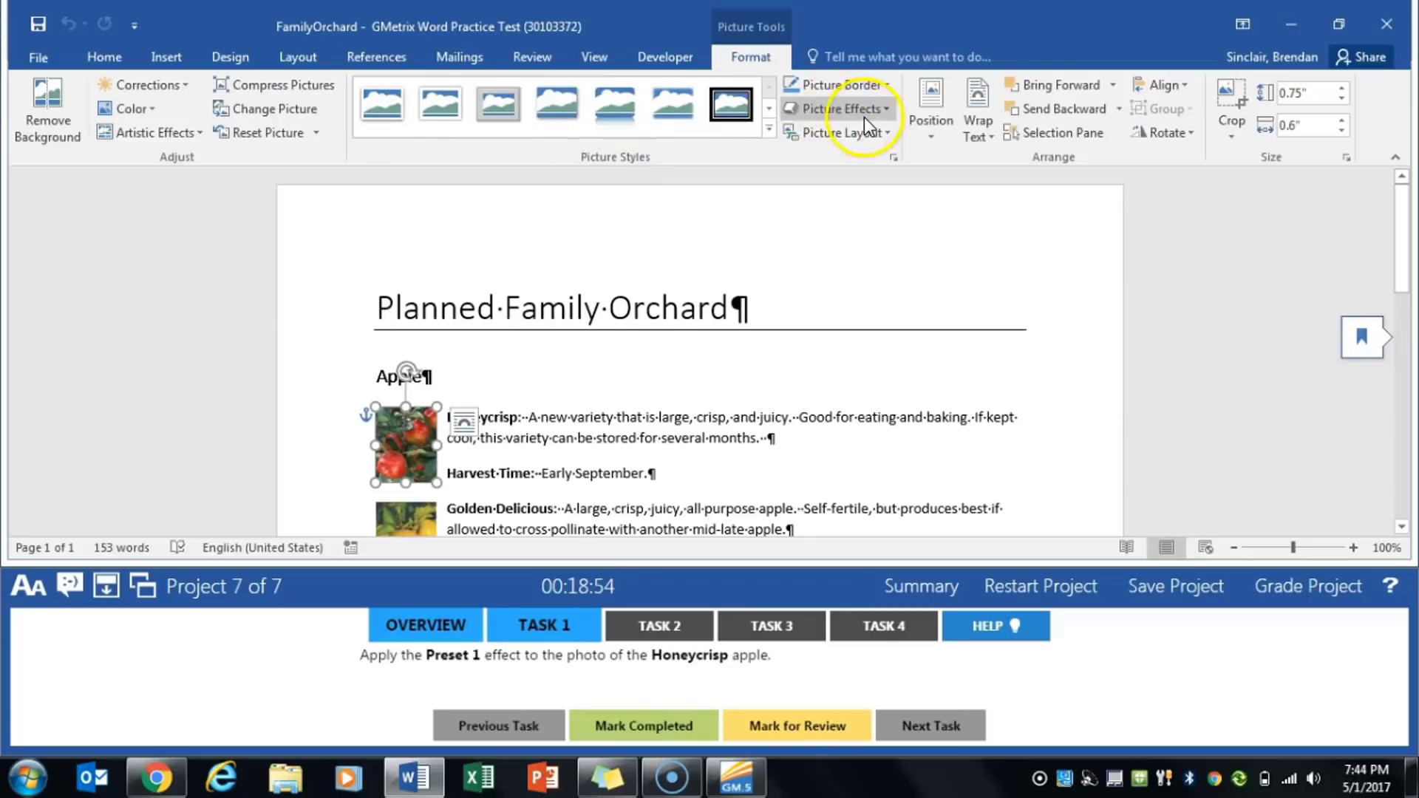
left_click(885, 112)
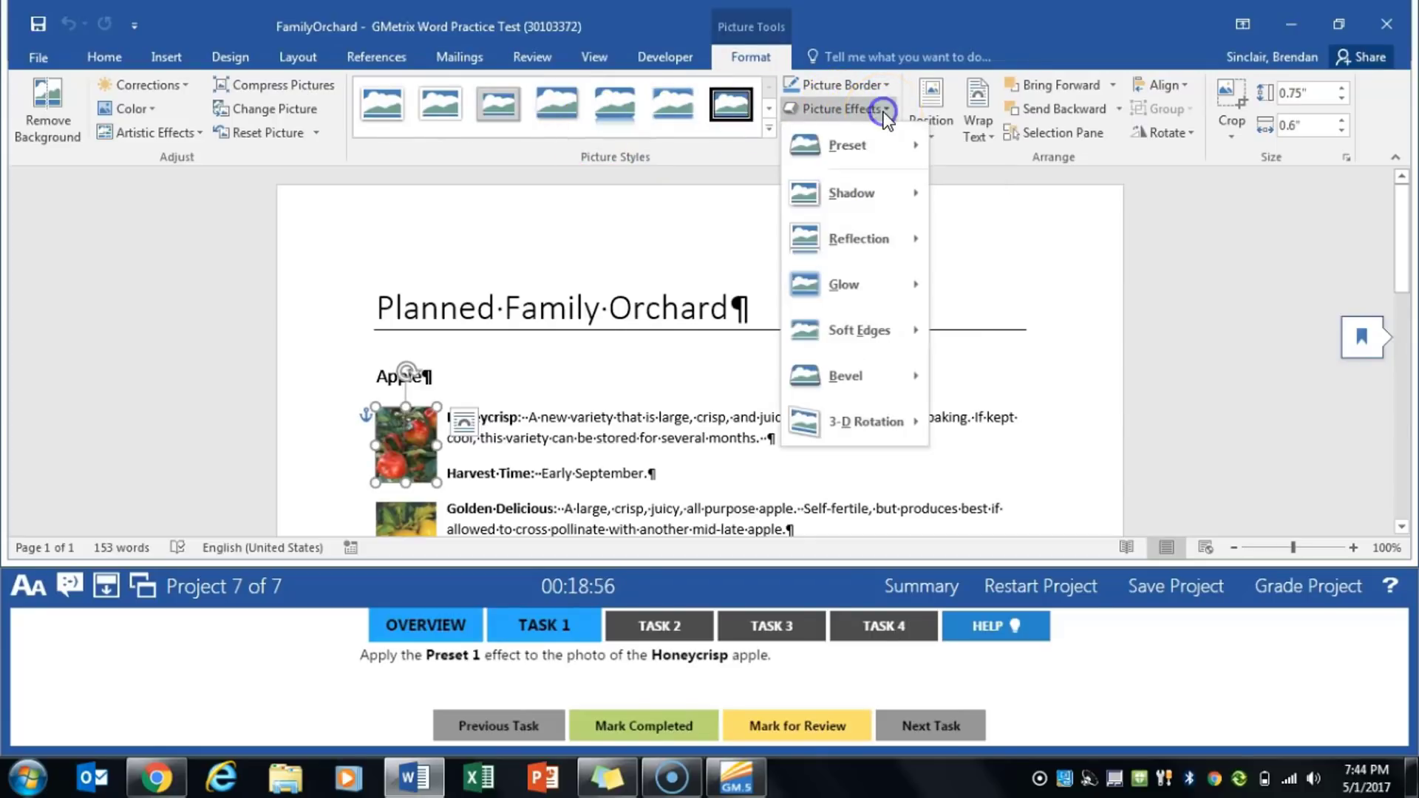
mouse_move(839, 156)
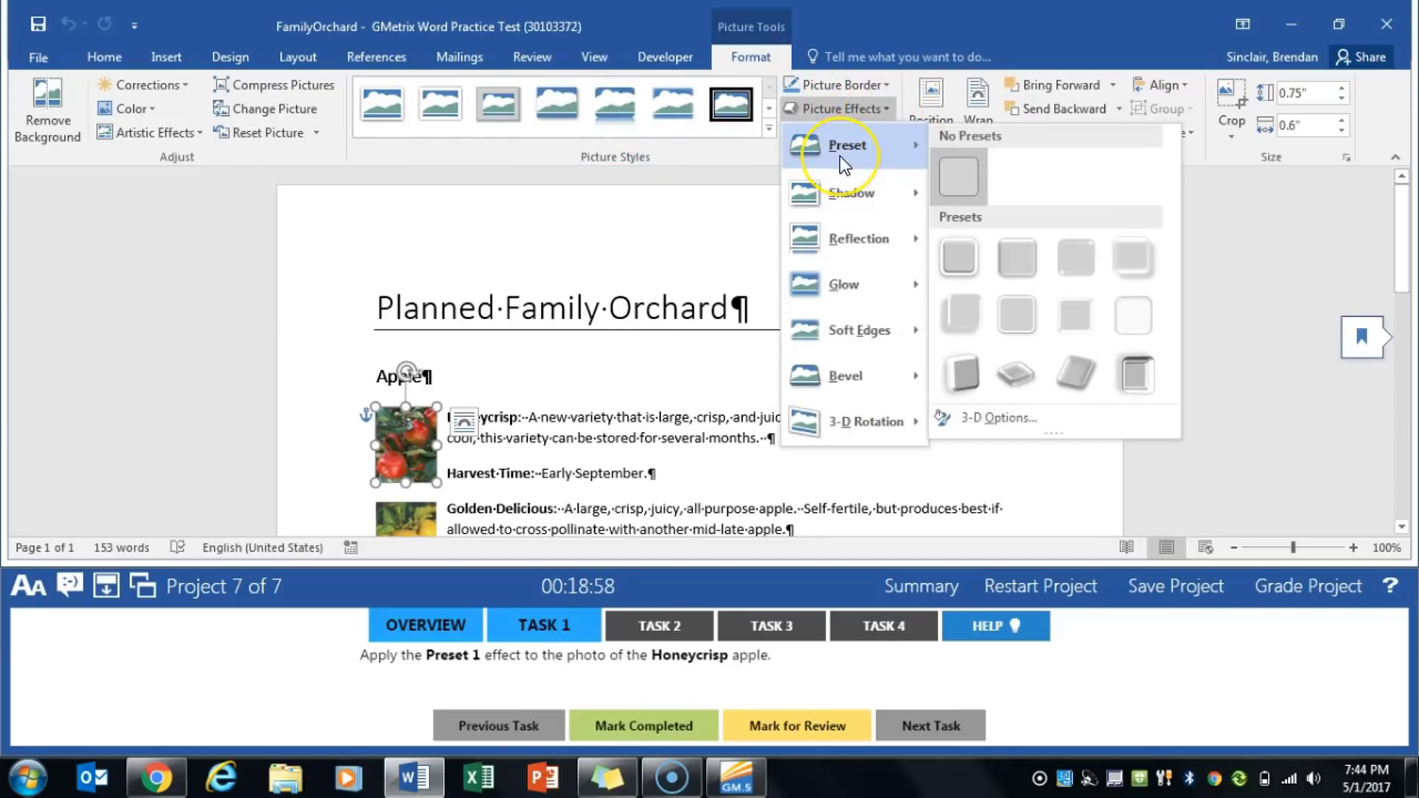
left_click(969, 255)
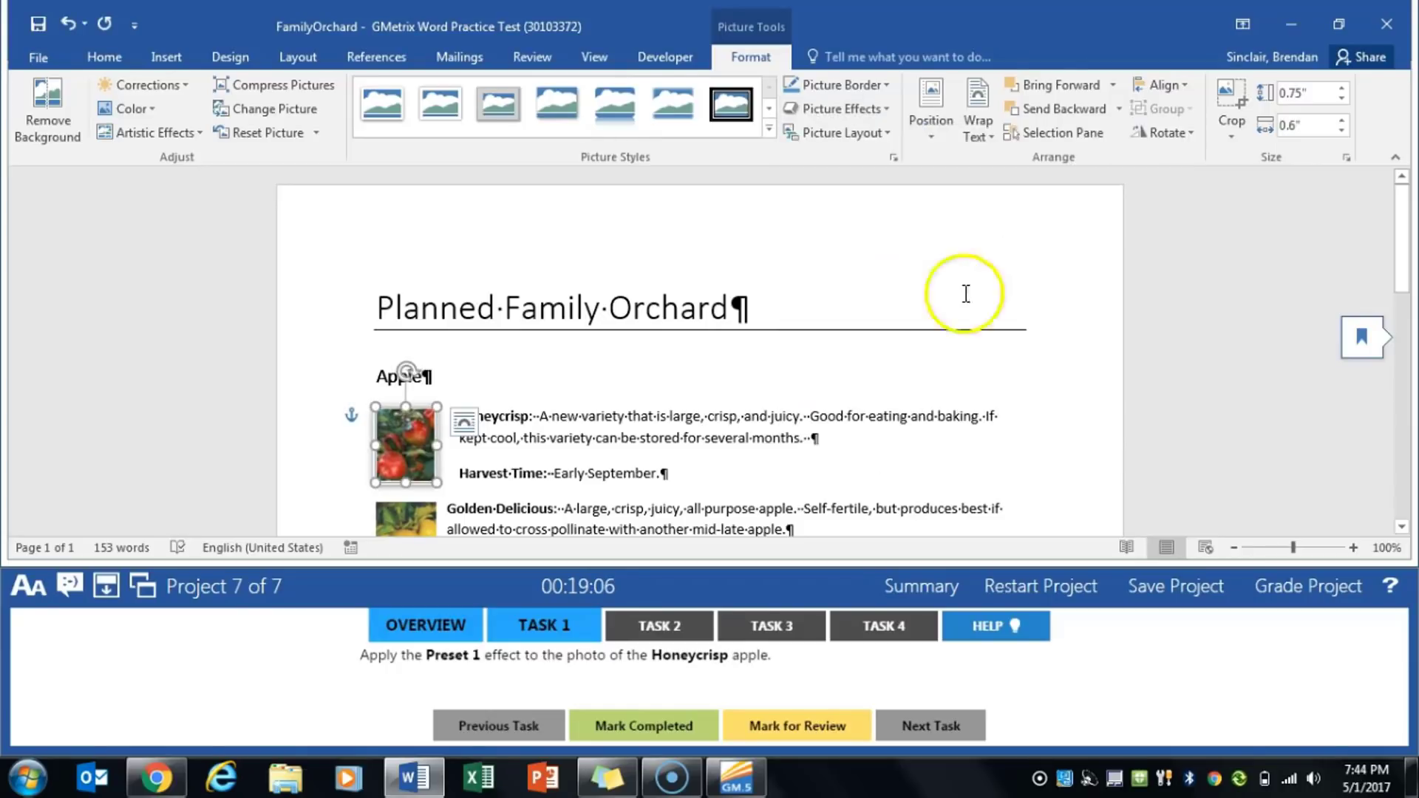
left_click(665, 725)
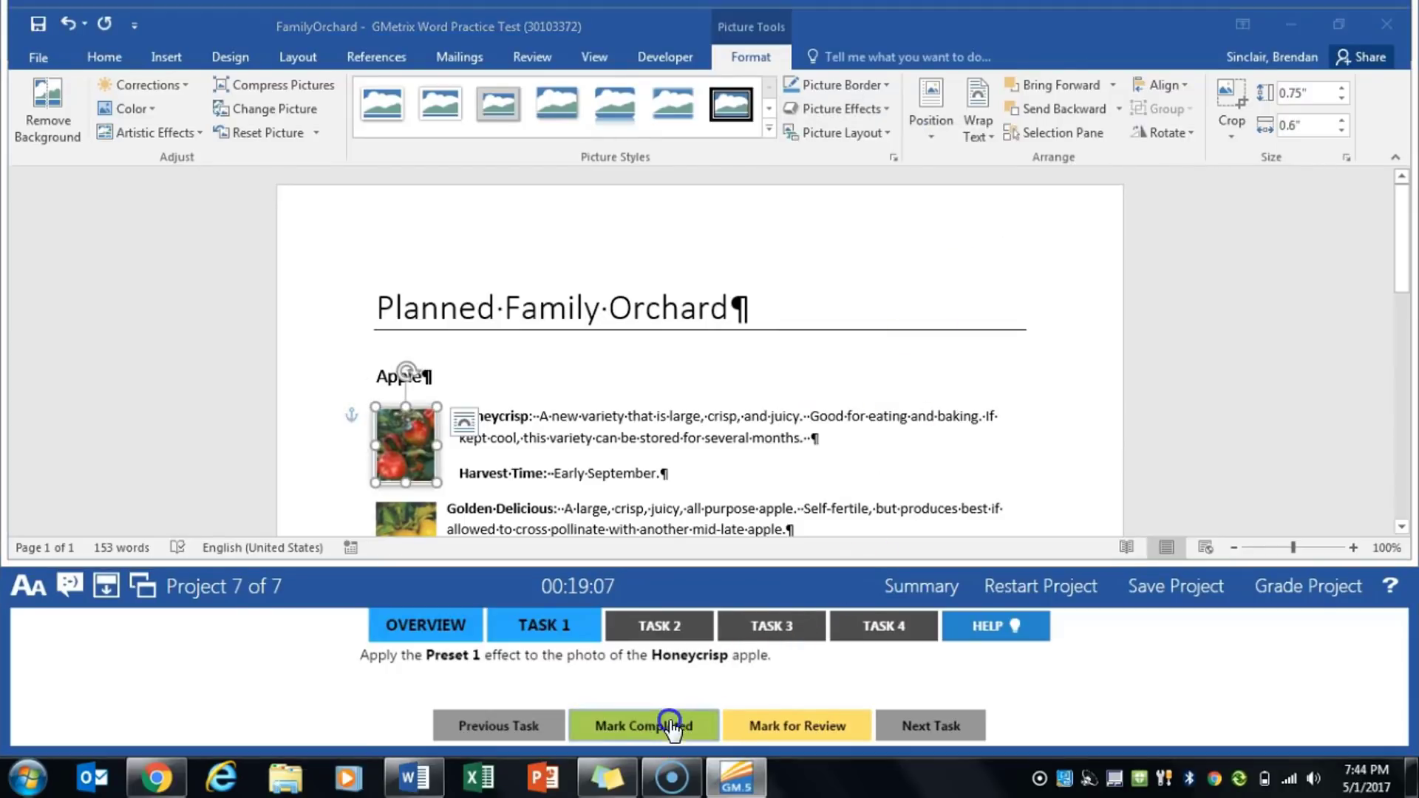
- Show the Task 2 instructions and give the Black Tartarian cherry photo a Light Green picture border
left_click(678, 625)
scroll(694, 525, "down", 5)
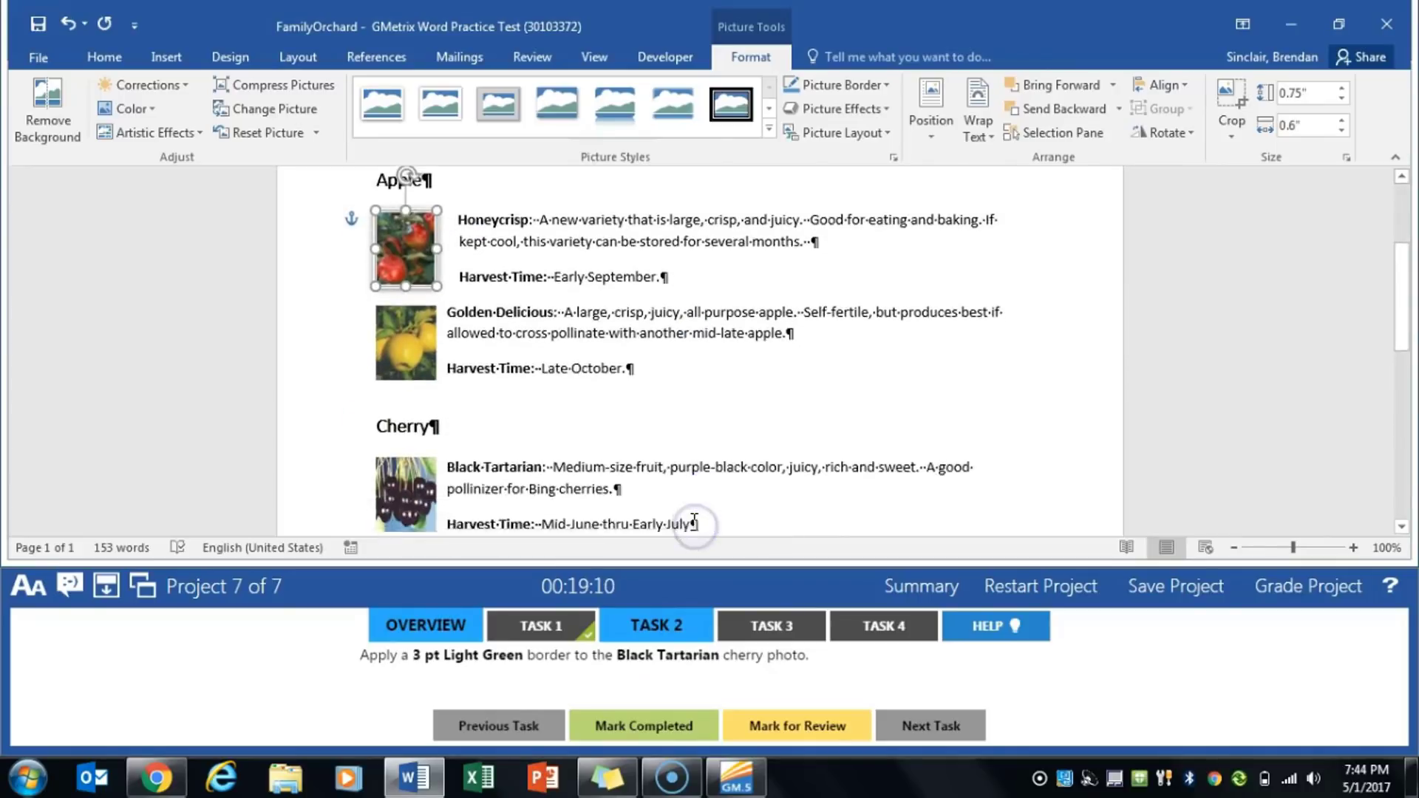
left_click(403, 388)
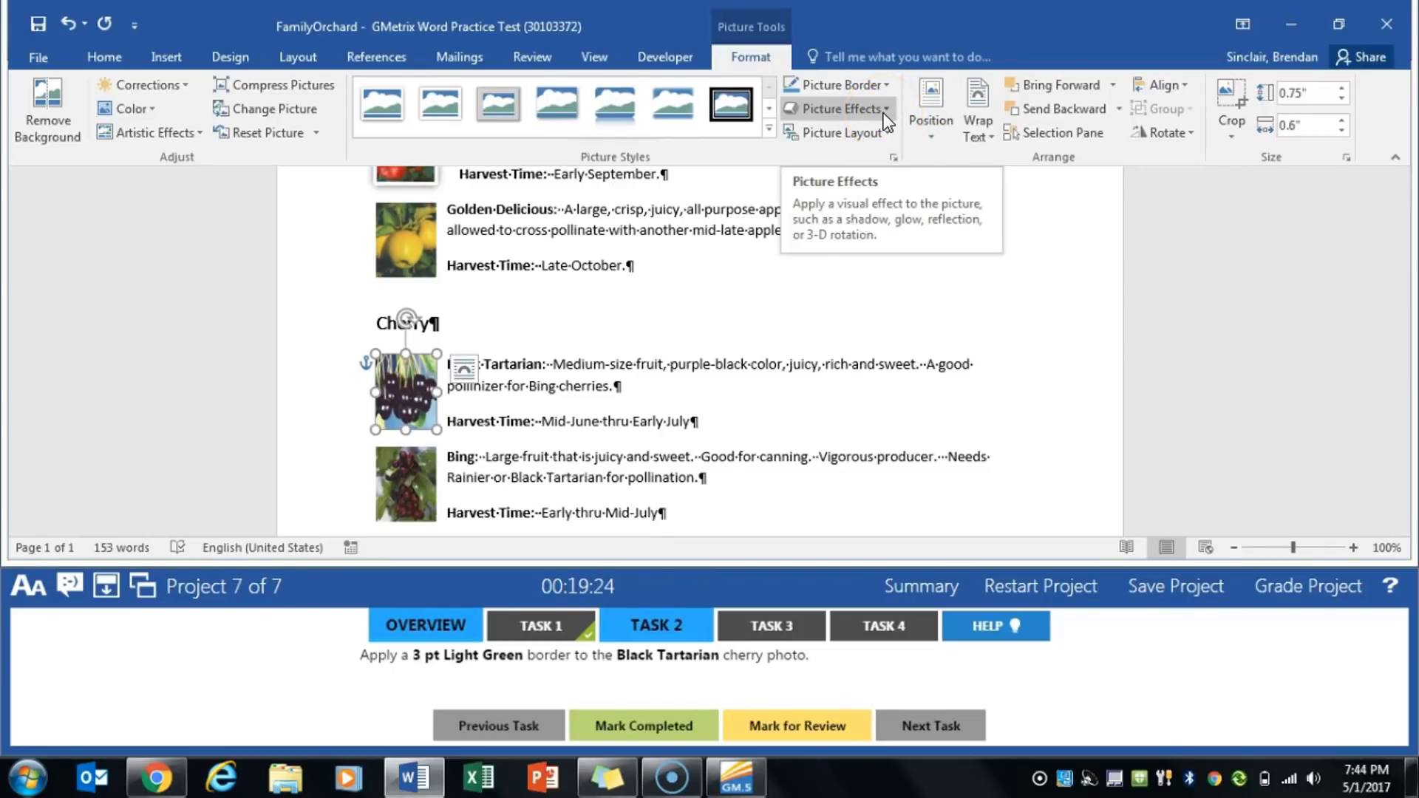
left_click(429, 405)
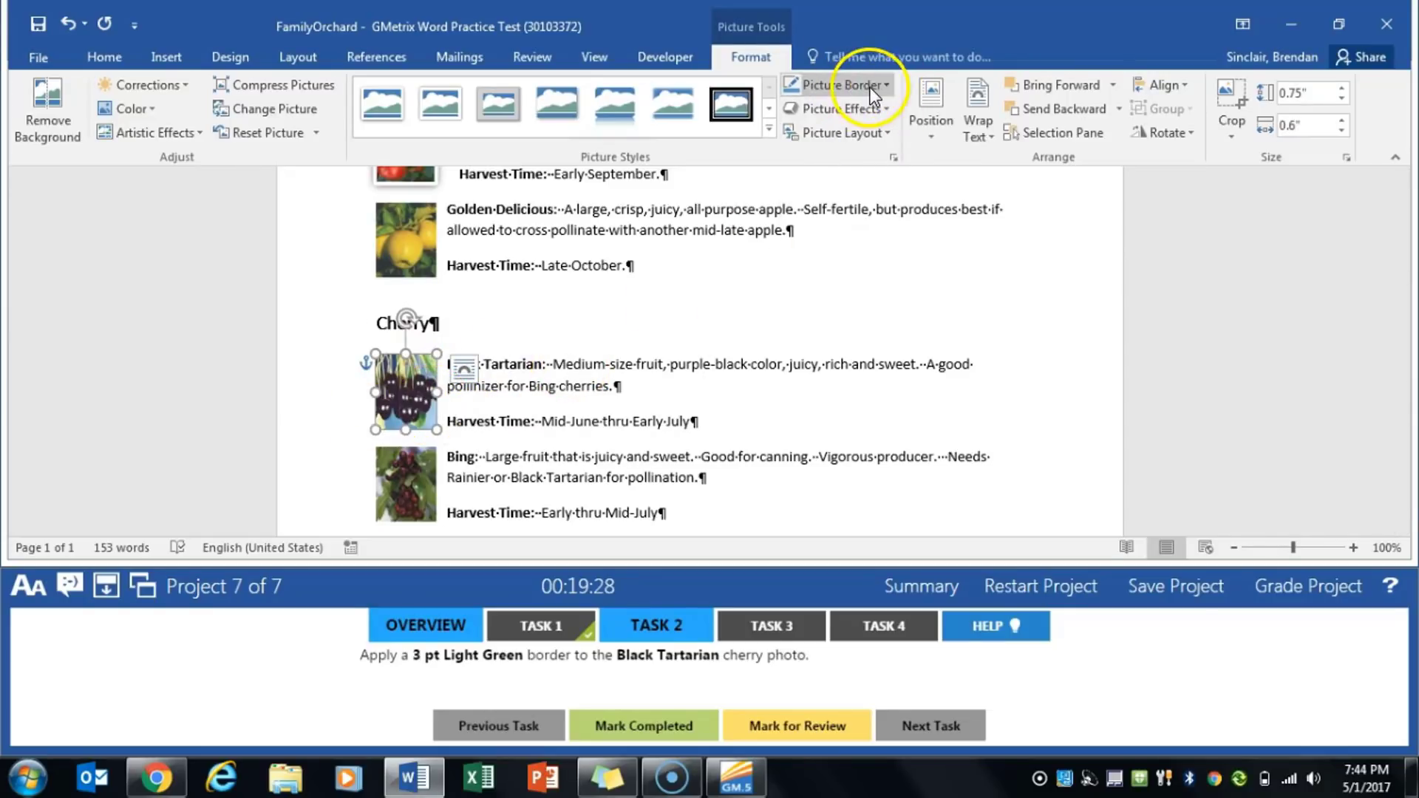
left_click(889, 85)
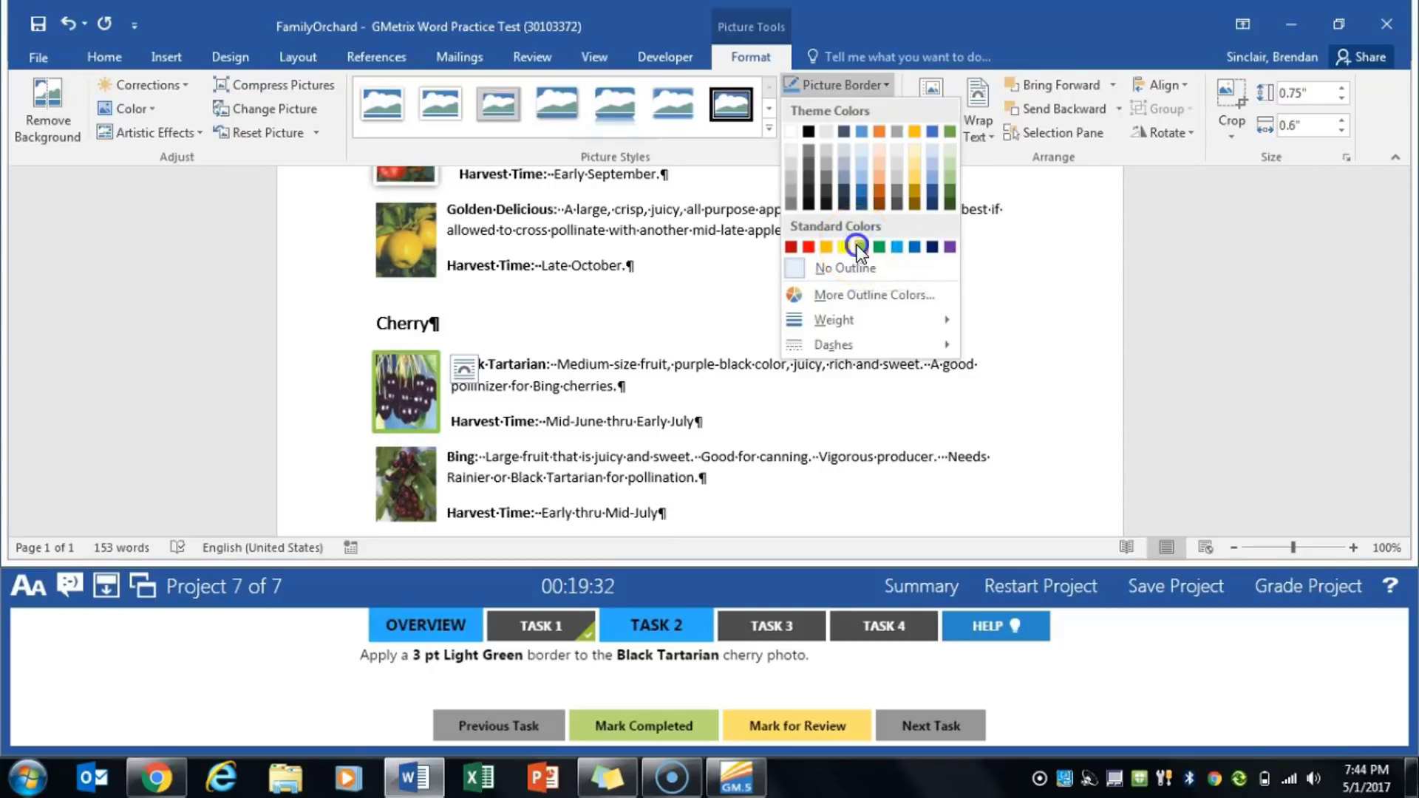
left_click(859, 247)
- Set the border weight of the Black Tartarian cherry photo to 3 pt and mark Task 2 completed
left_click(888, 85)
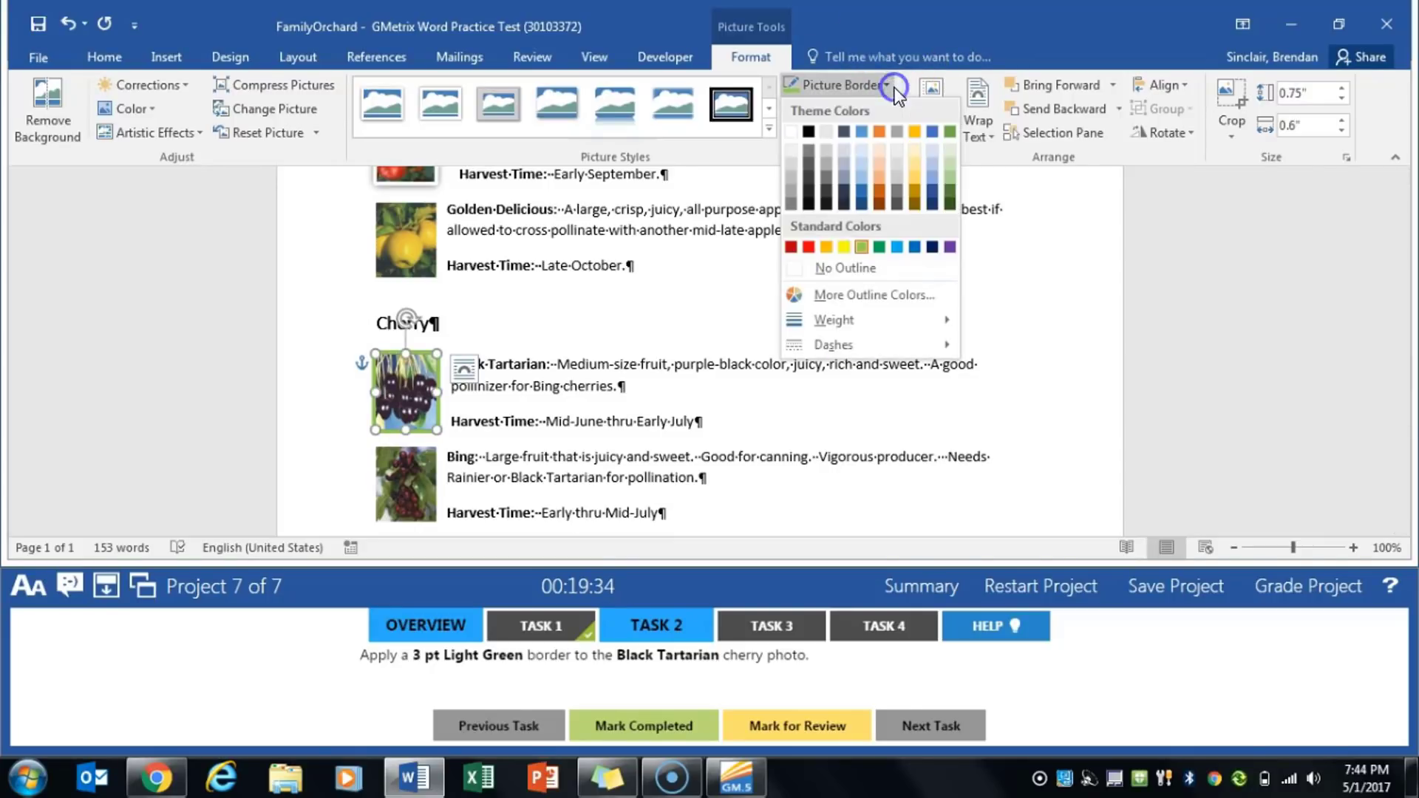
mouse_move(871, 329)
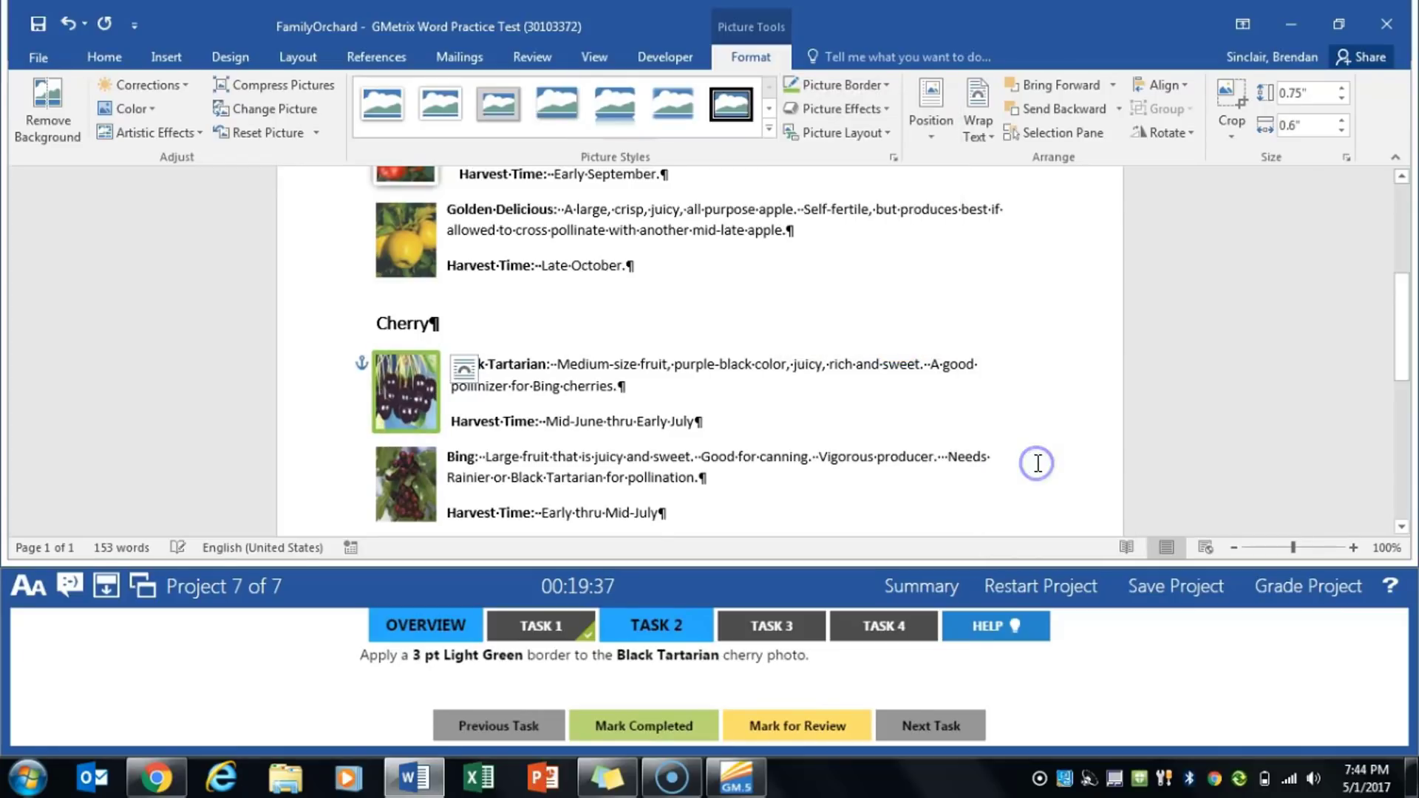
left_click(1038, 459)
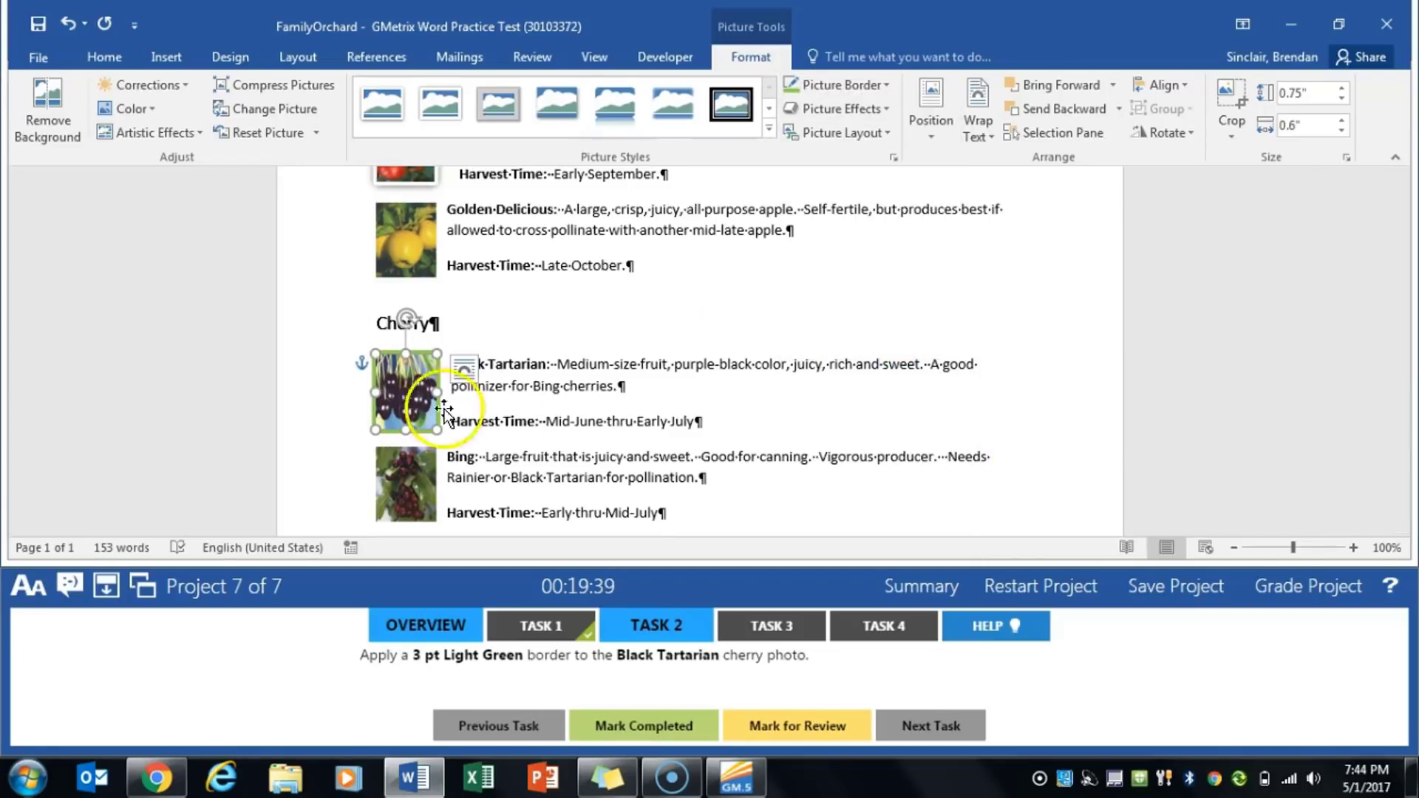
left_click(618, 728)
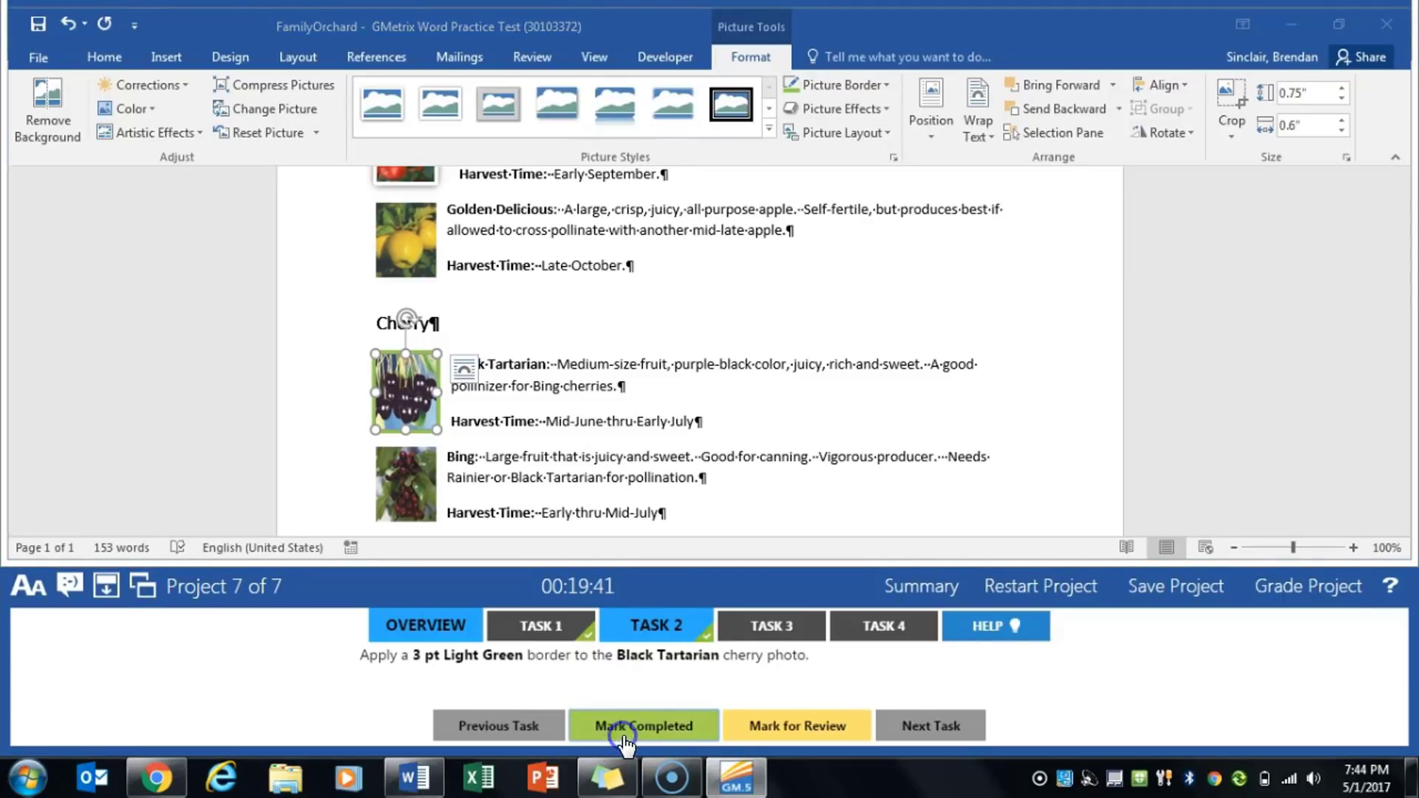
- For Task 3, apply the Bevel Rectangle picture style to the Early Elberta peach photo and mark the task completed
left_click(782, 636)
scroll(708, 372, "down", 5)
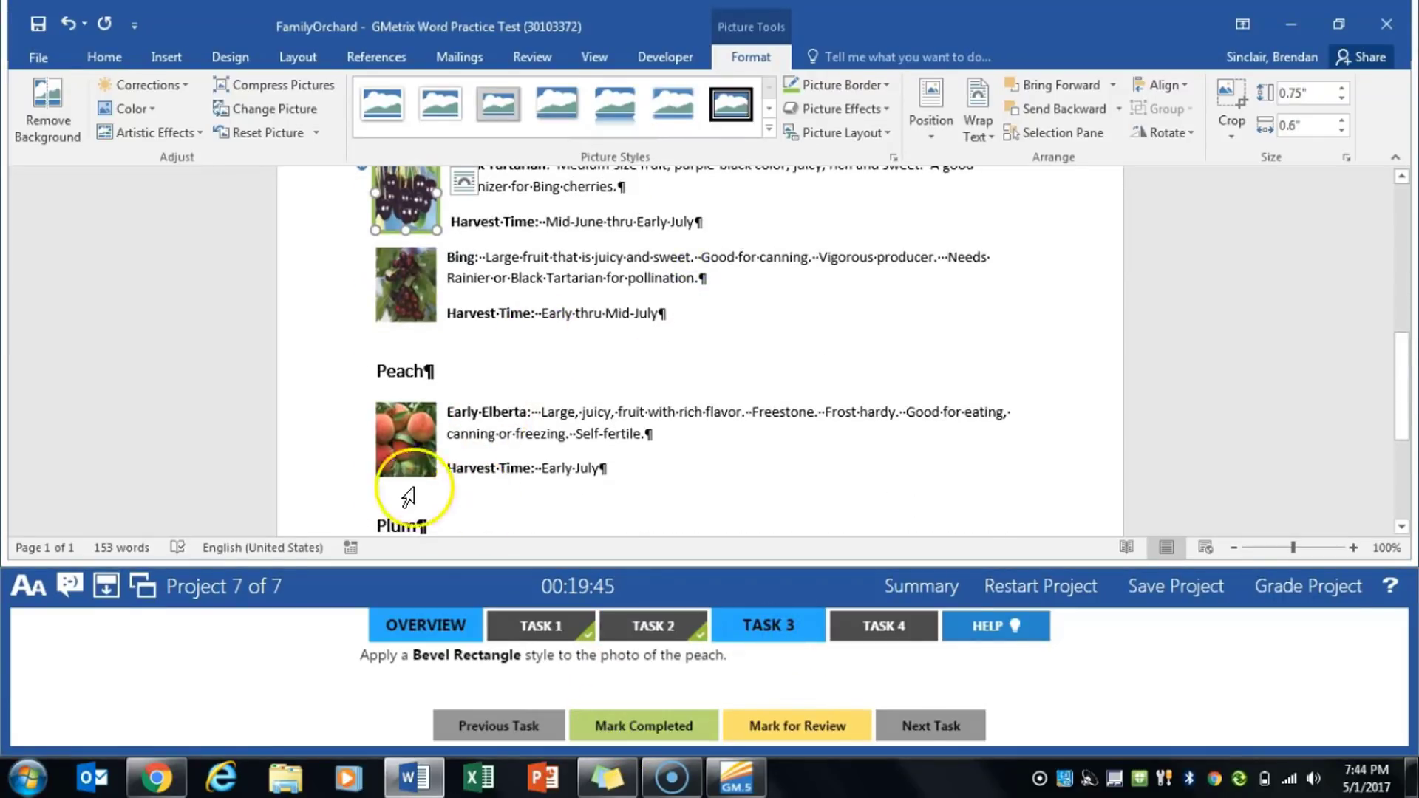
left_click(403, 442)
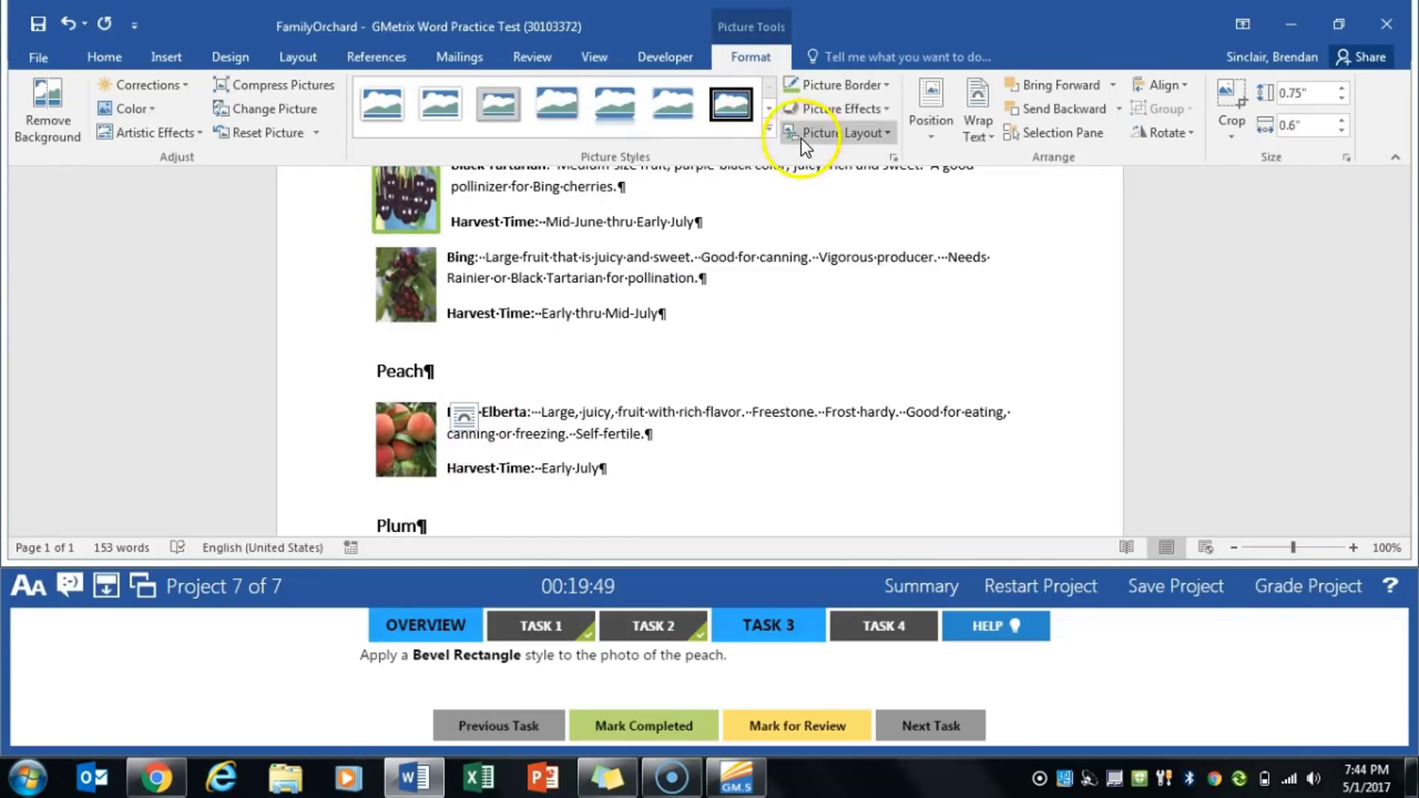
left_click(842, 118)
mouse_move(813, 325)
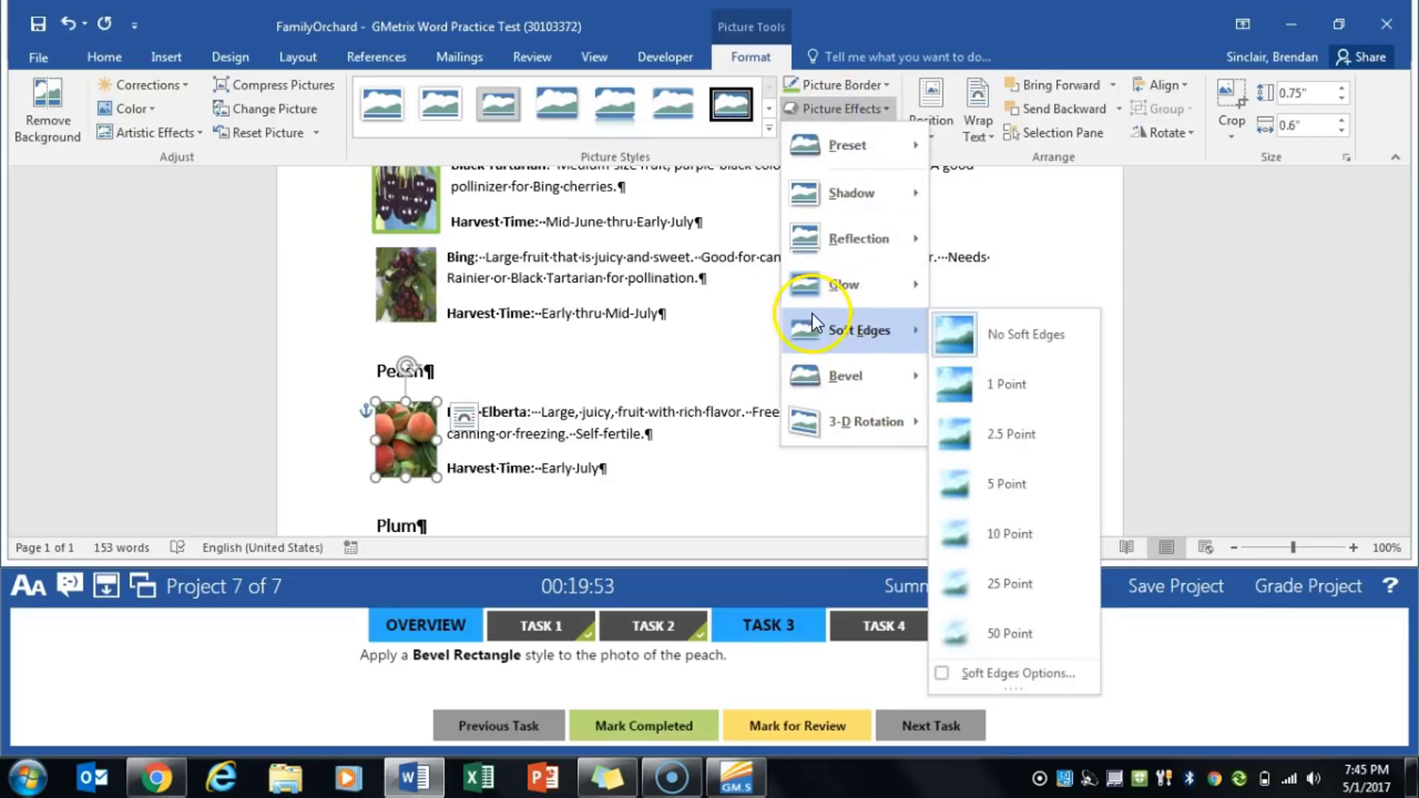
left_click(767, 130)
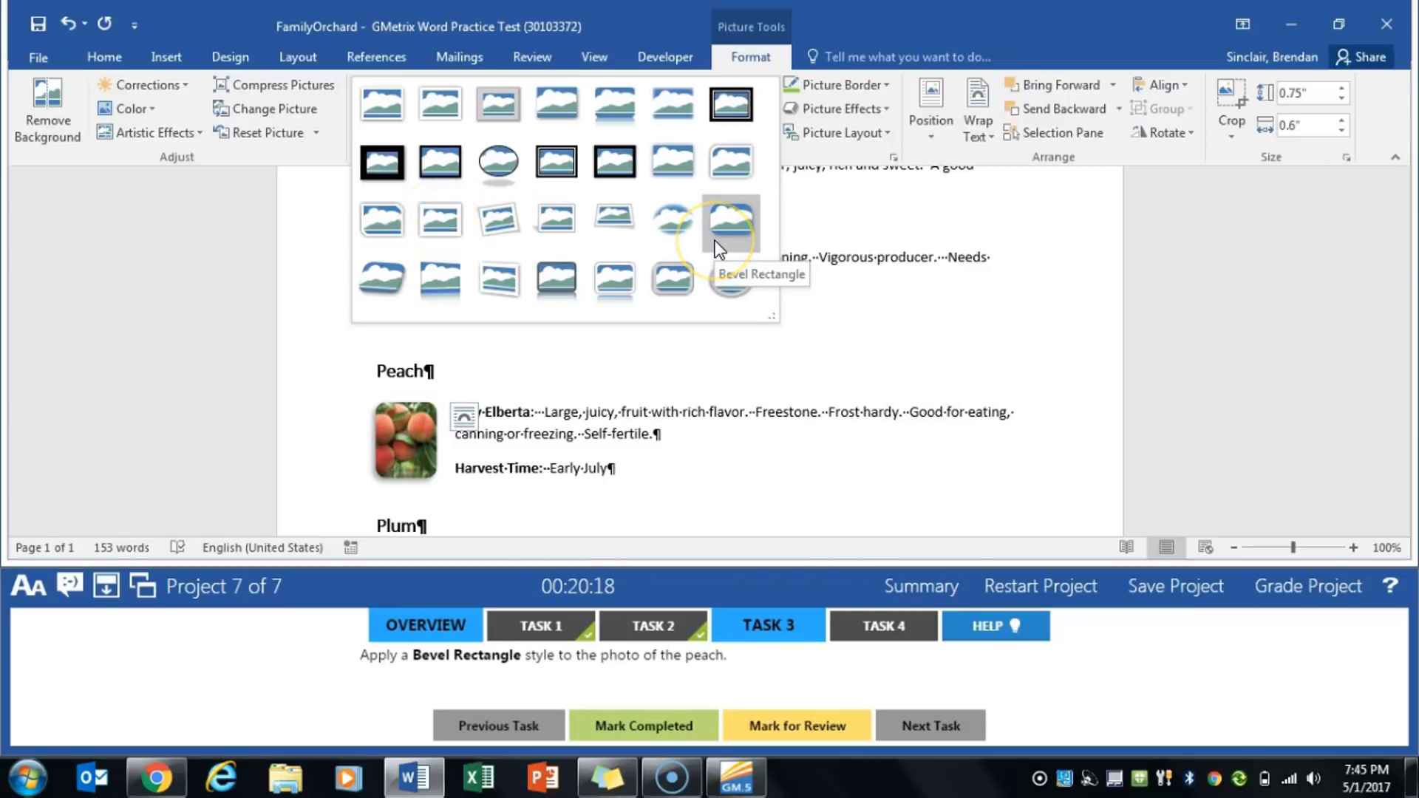
left_click(720, 235)
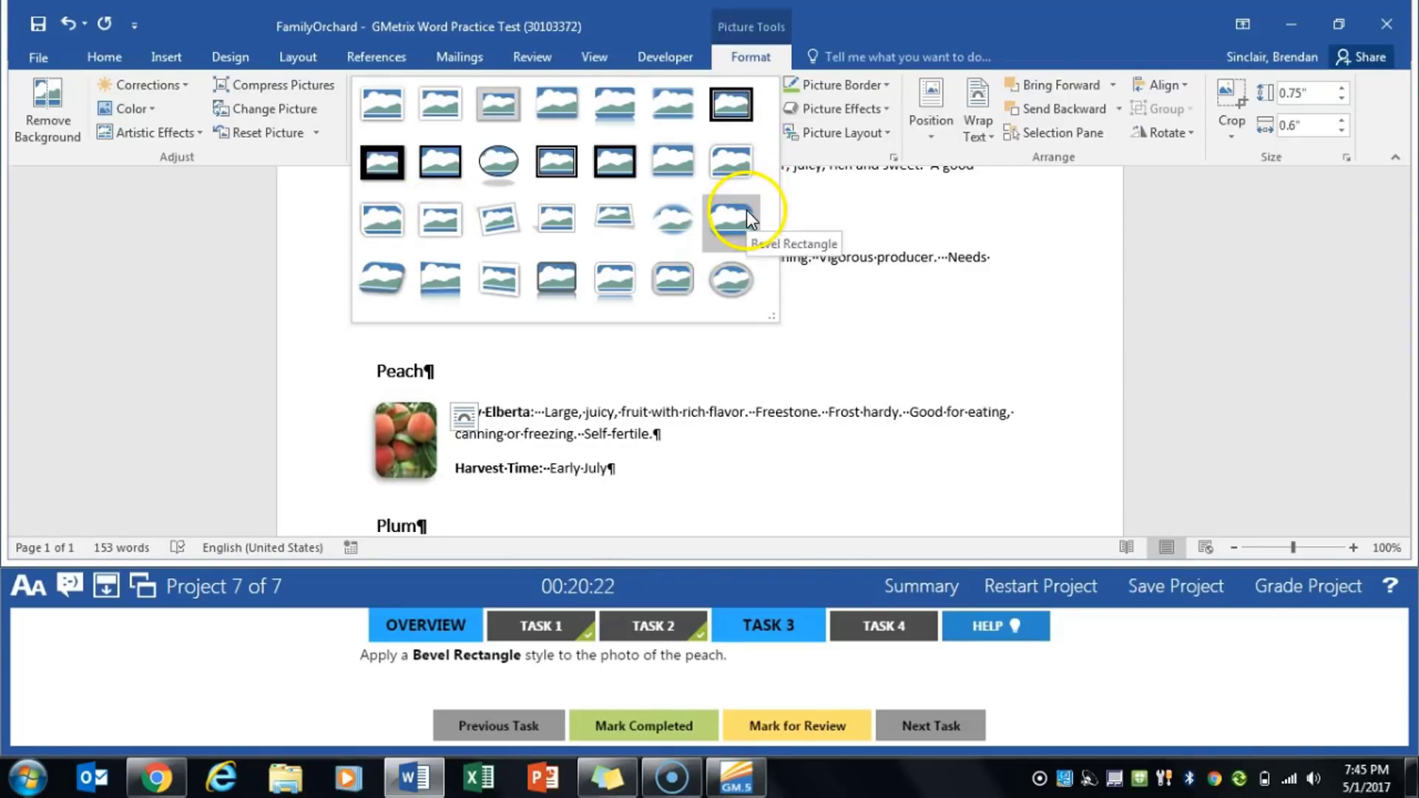
left_click(746, 210)
left_click(605, 728)
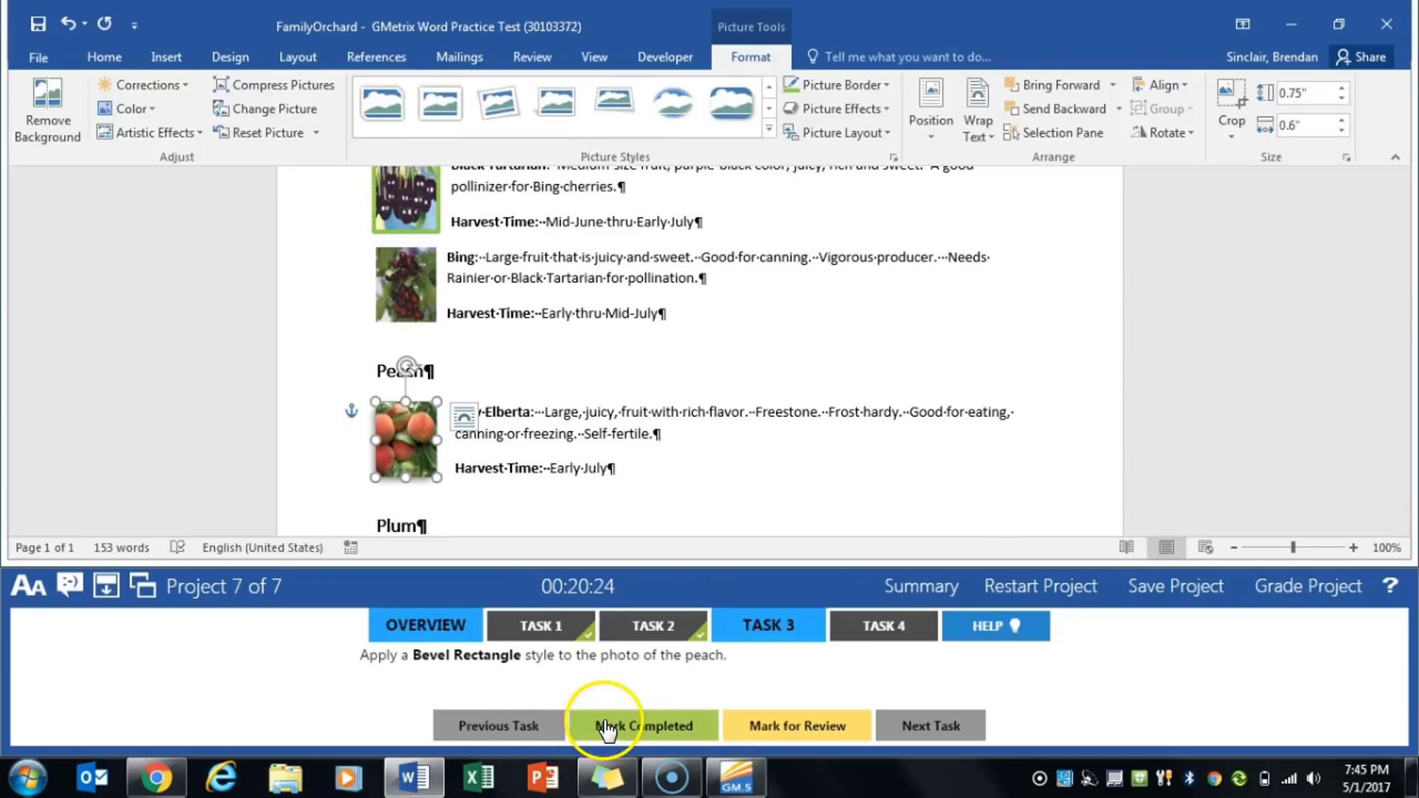
left_click(649, 724)
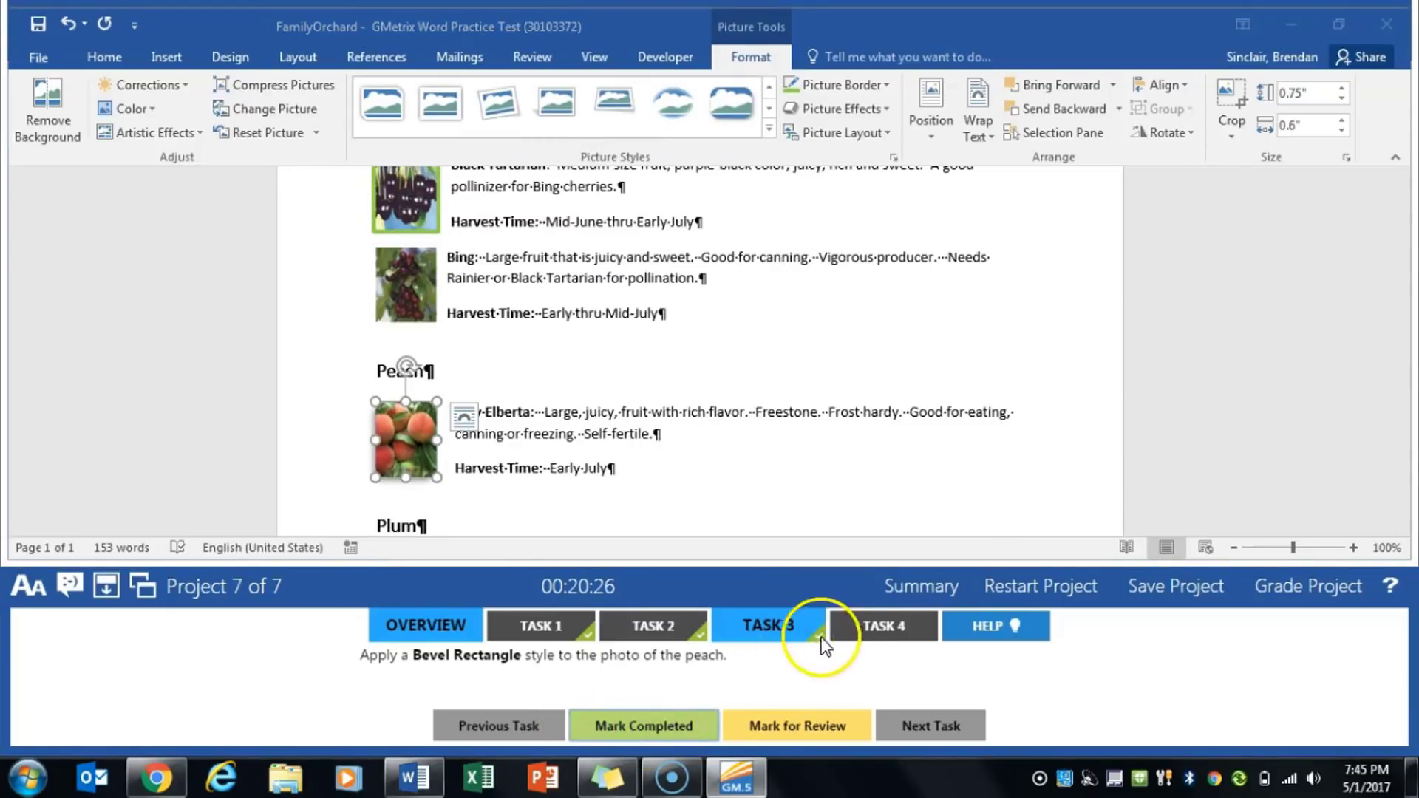
- For Task 4, apply Tight text wrapping to the plum photo and mark the task completed
left_click(855, 627)
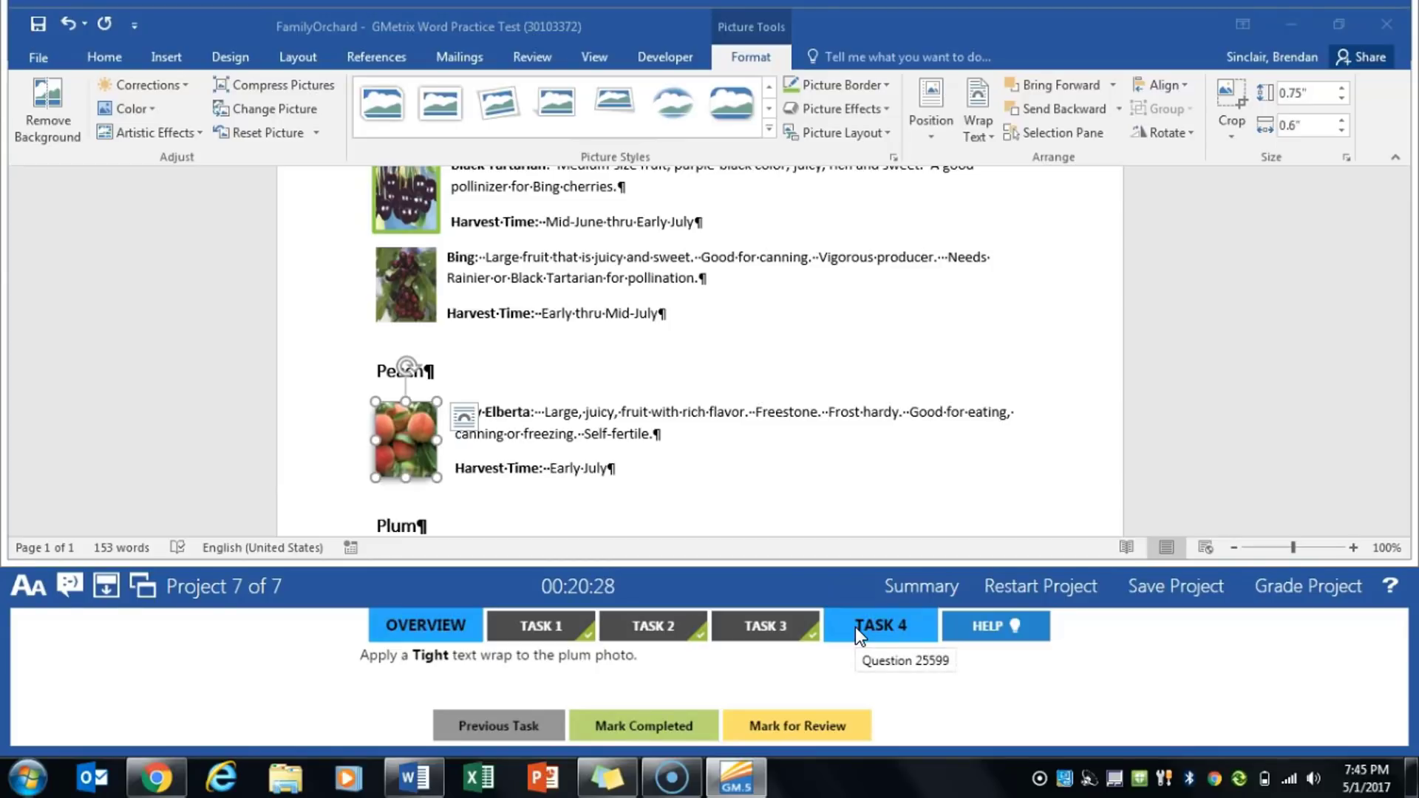
scroll(658, 433, "down", 5)
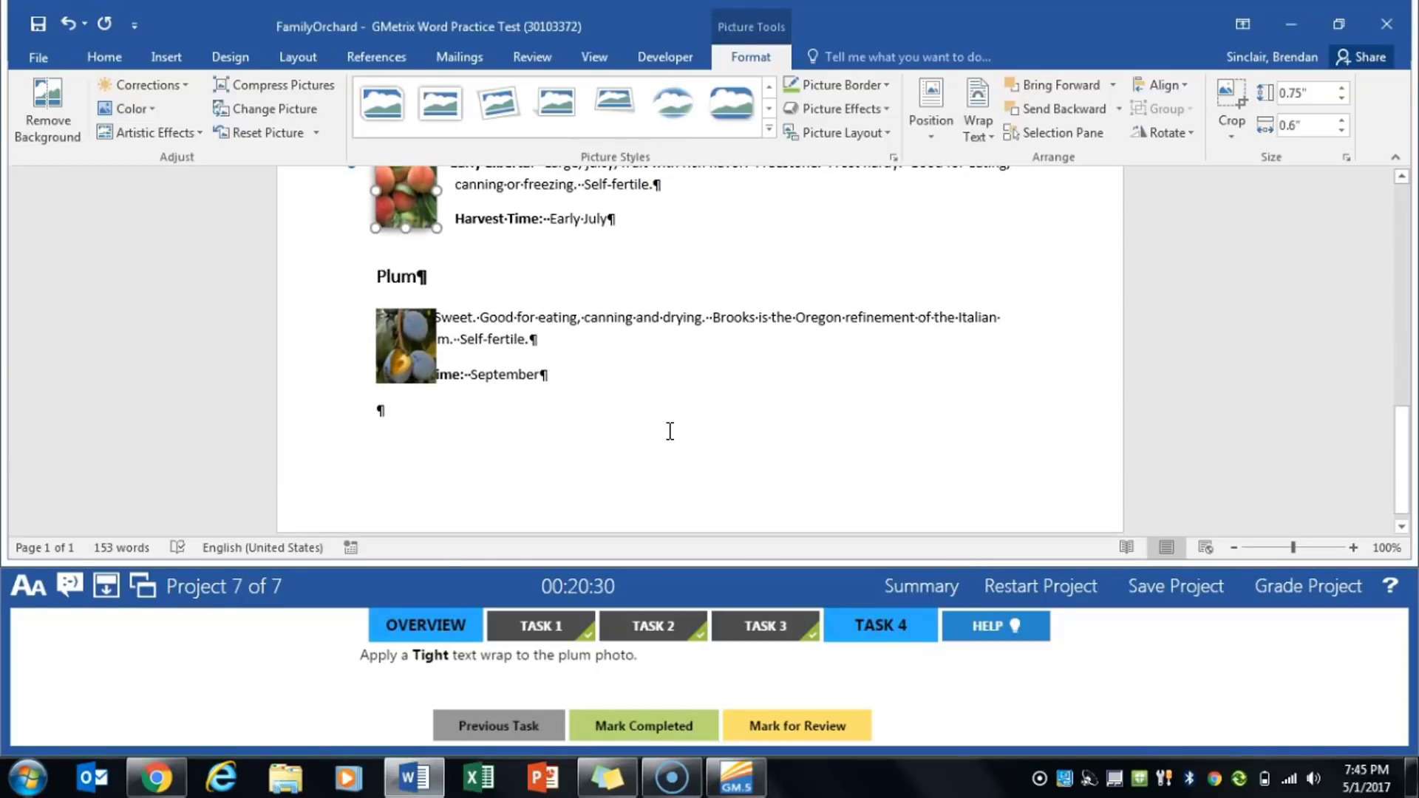
left_click(425, 378)
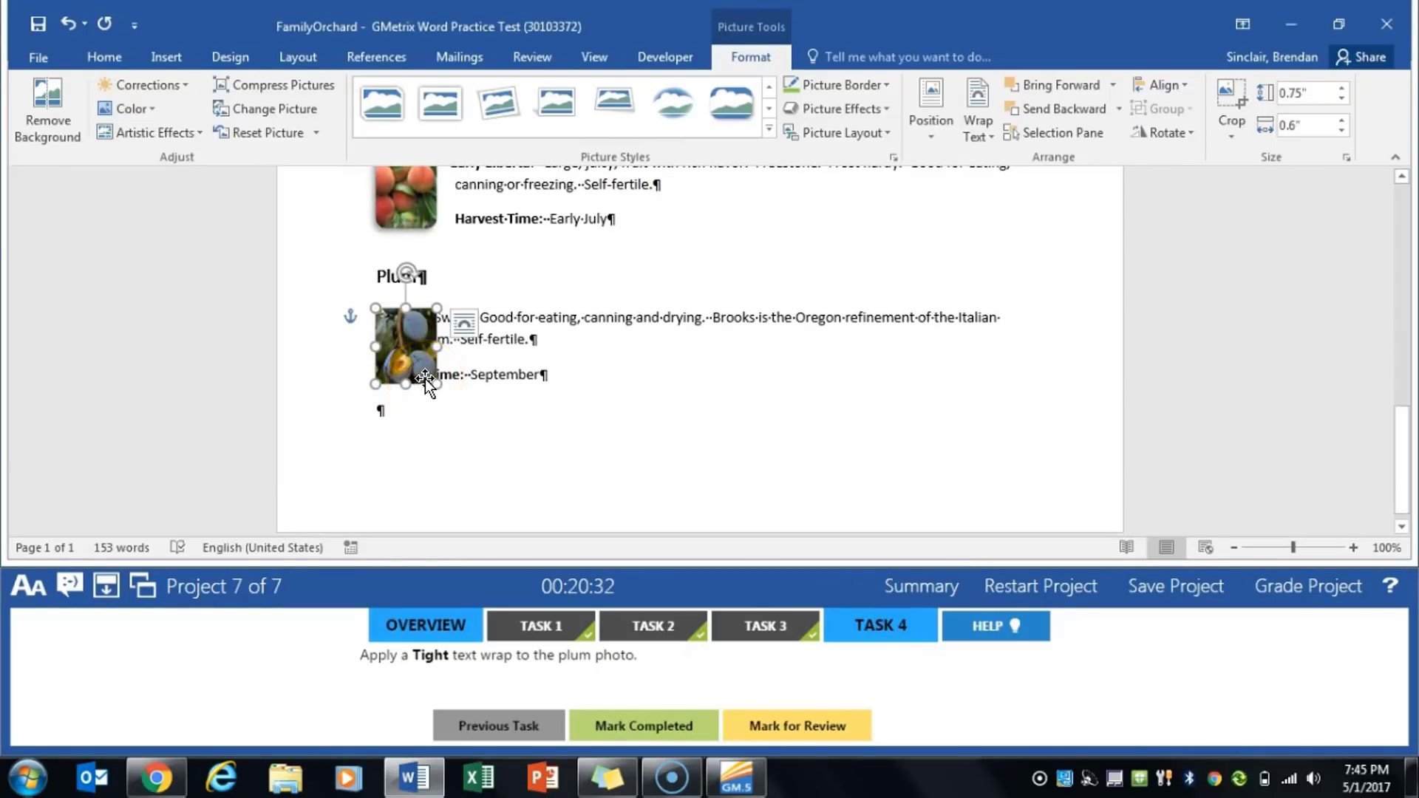
left_click(464, 323)
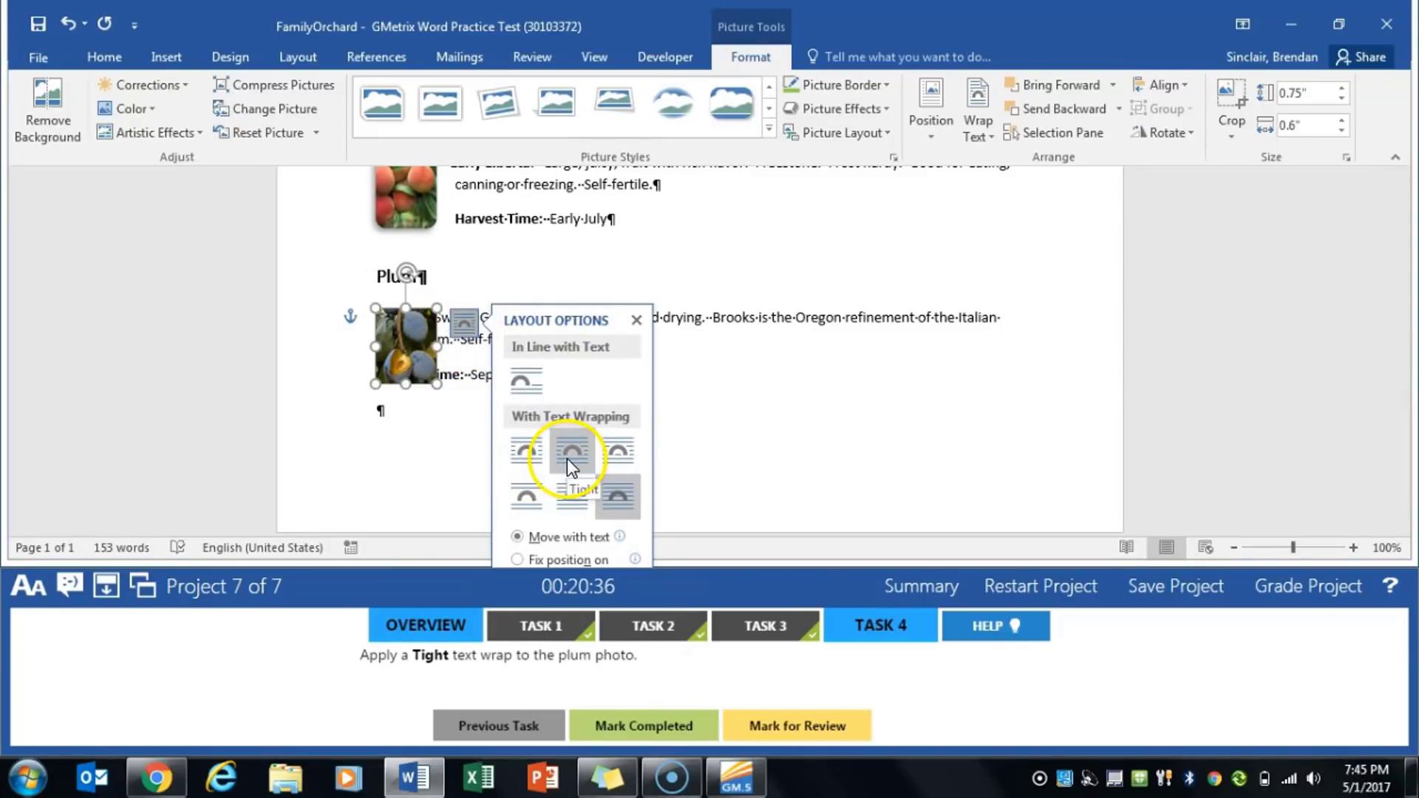
left_click(818, 363)
left_click(406, 339)
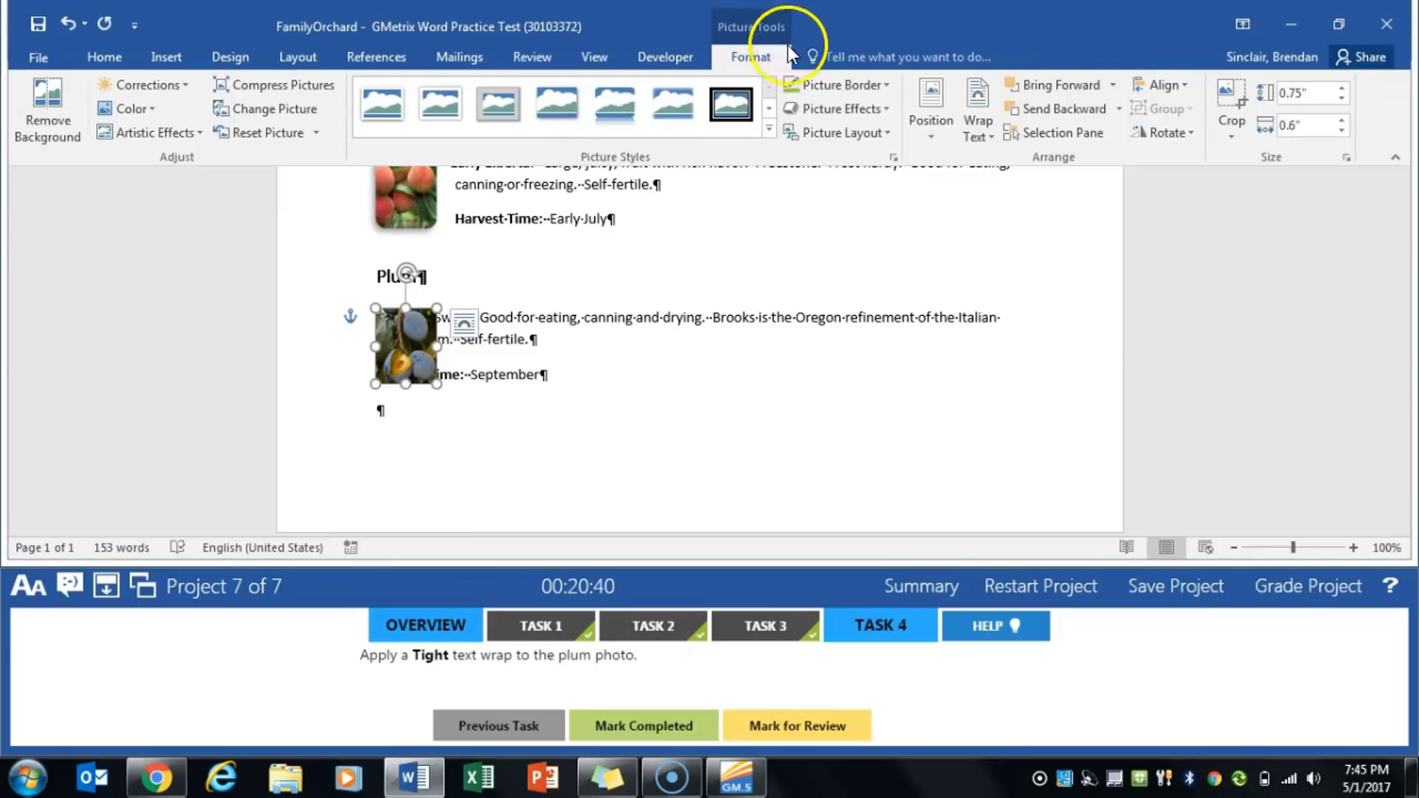
left_click(987, 136)
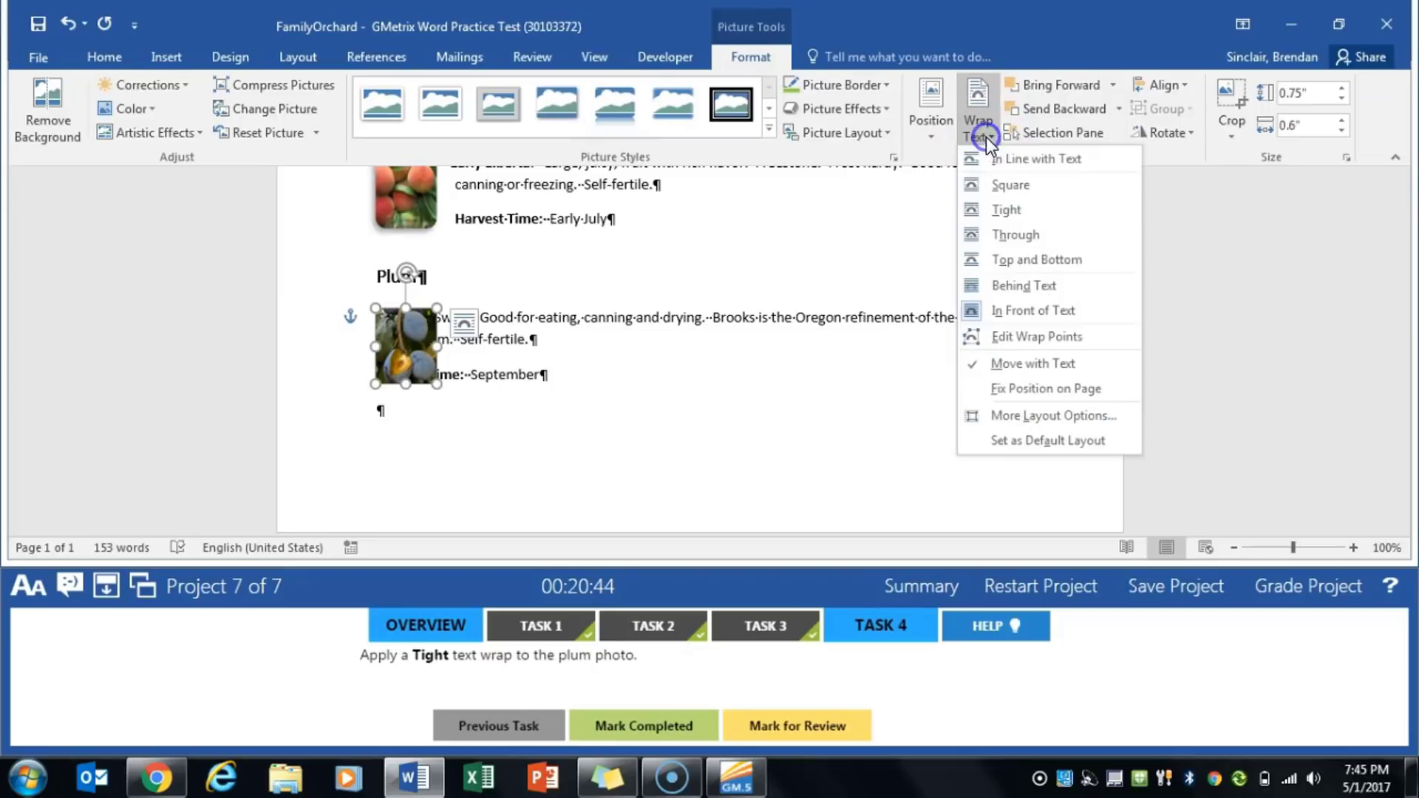
left_click(1004, 211)
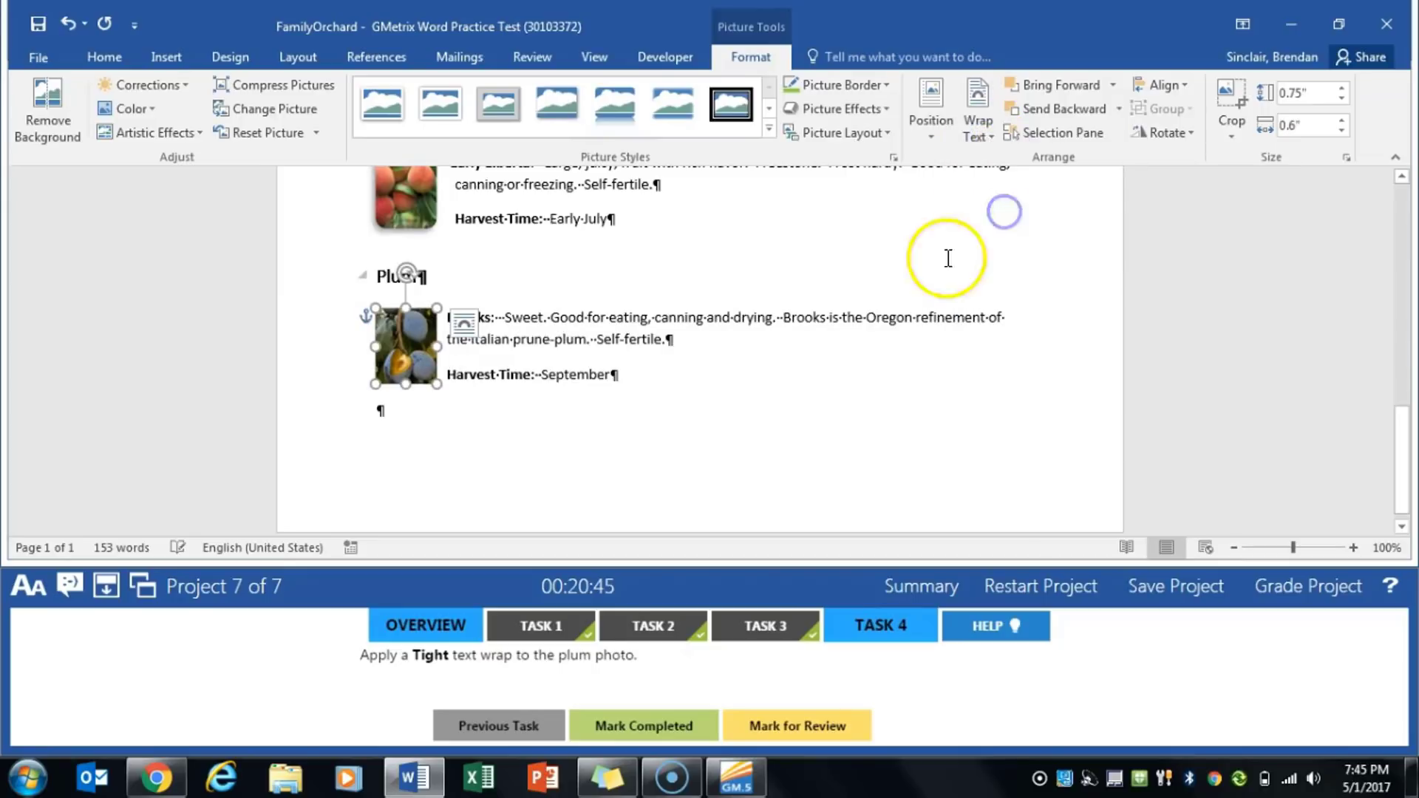
left_click(653, 726)
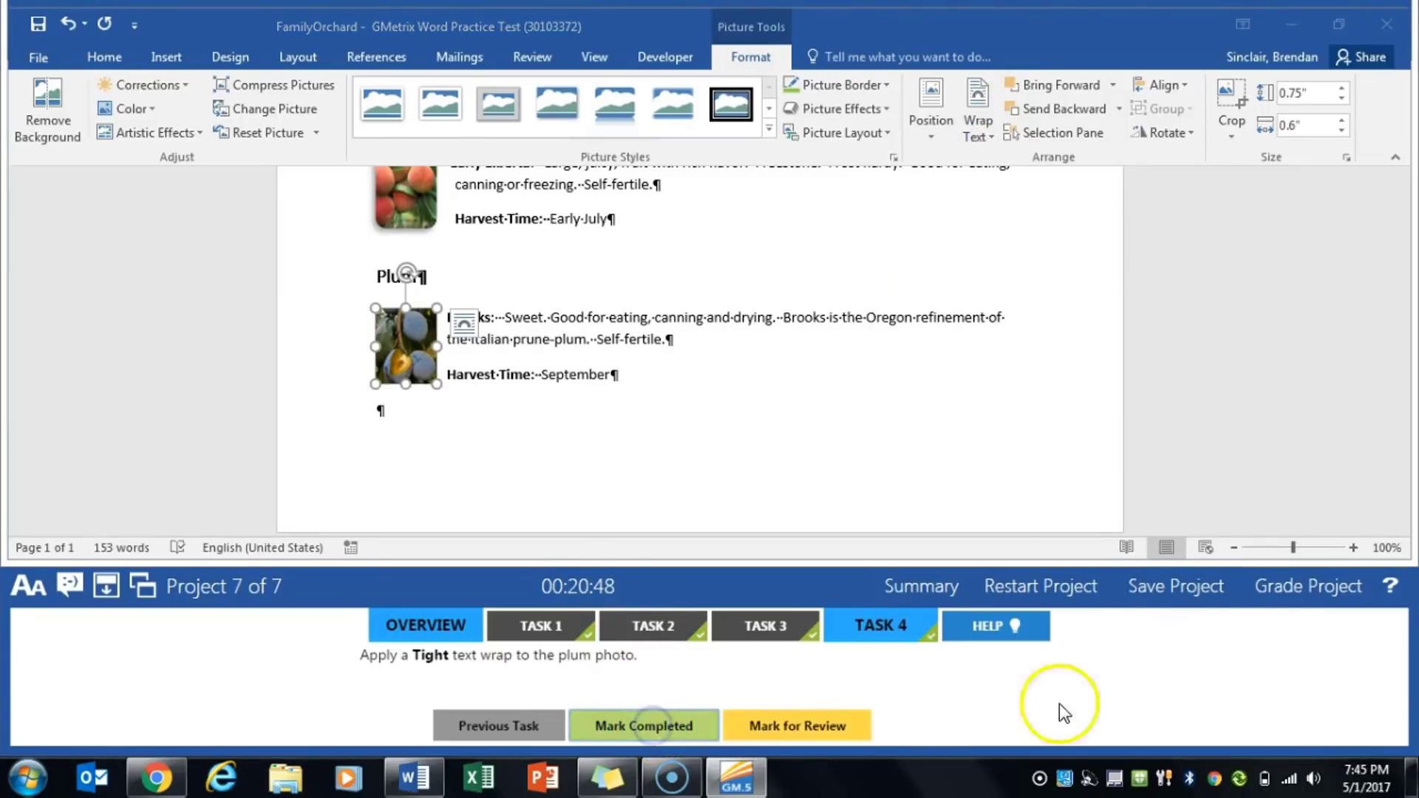